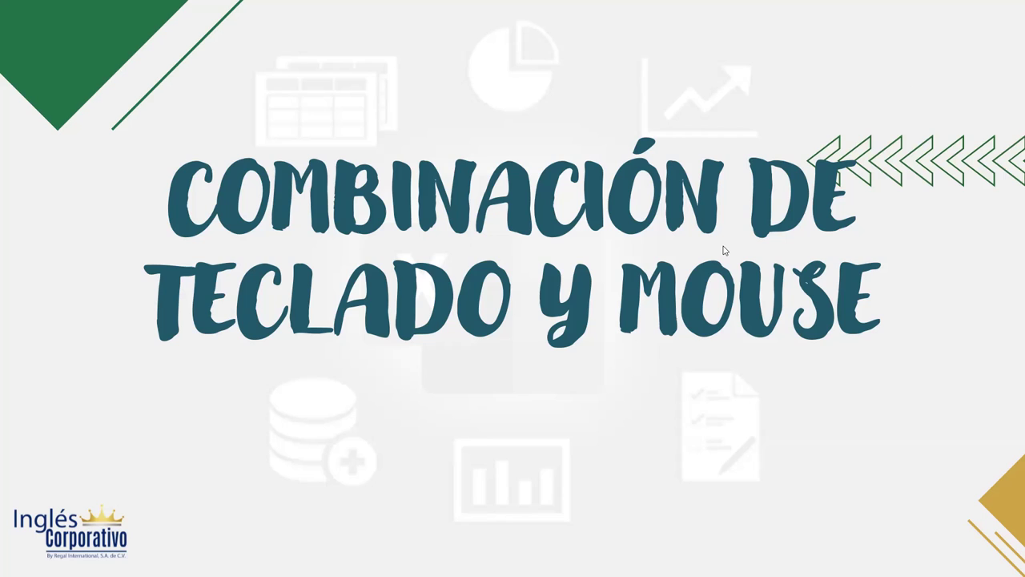
Advance the slideshow past the Navegación entre celdas title to the arrow-keys navigation slide.
{"action": "left_click", "coordinate": [469, 273]}
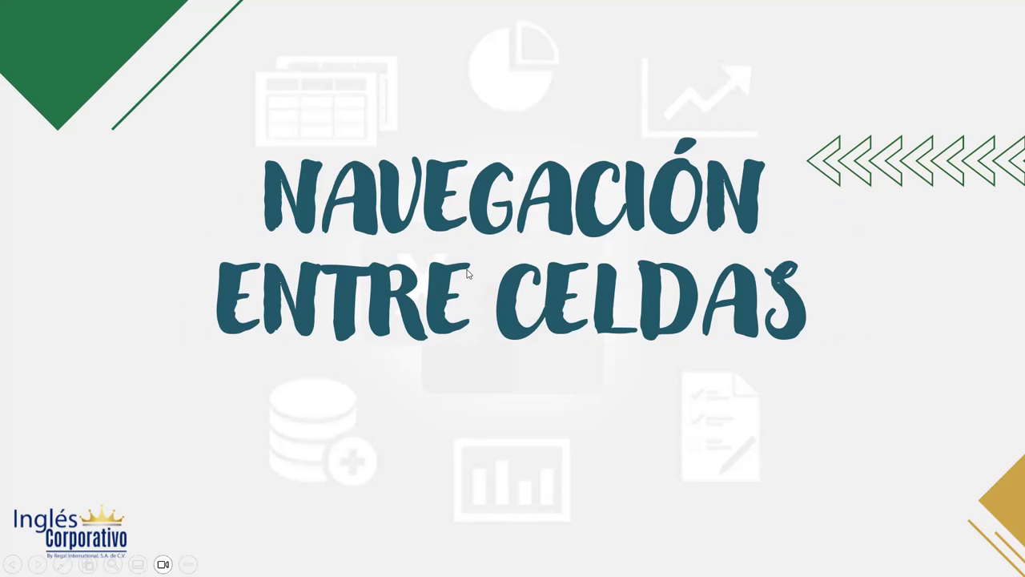
{"action": "left_click", "coordinate": [507, 333]}
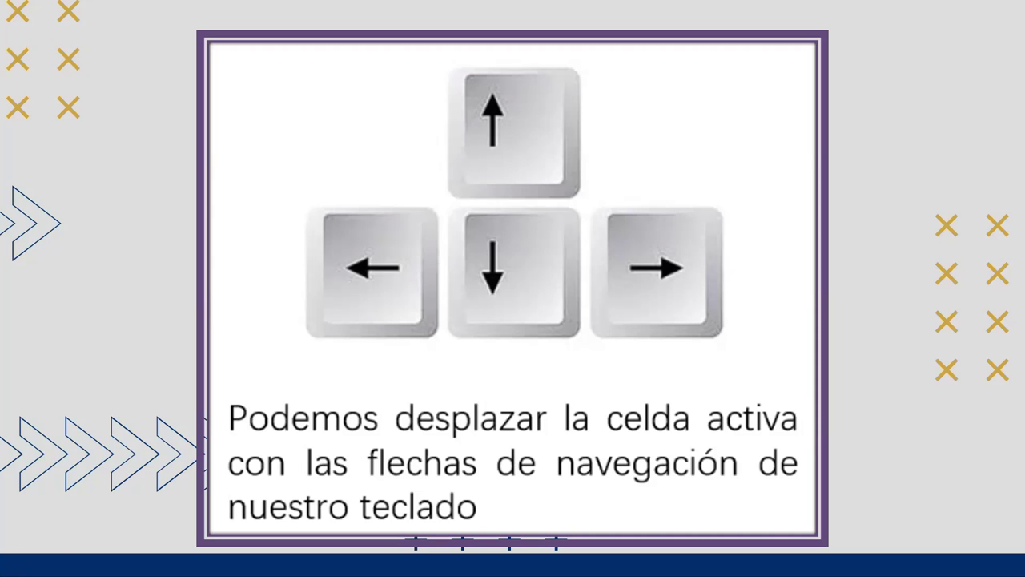
Advance the slideshow to the mouse-selection slide and then the right-click slide.
{"action": "left_click", "coordinate": [731, 323]}
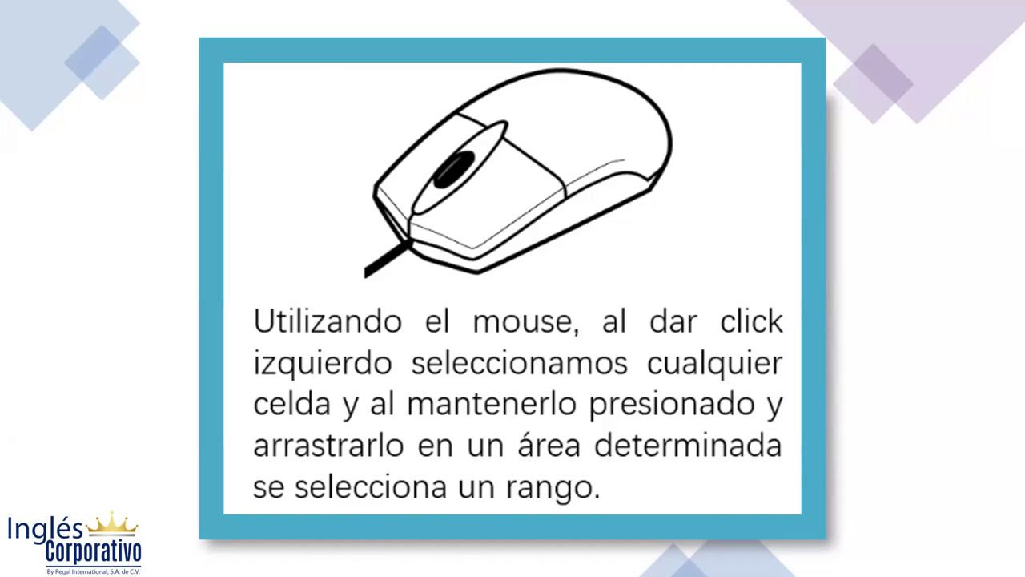
{"action": "key", "text": "Right"}
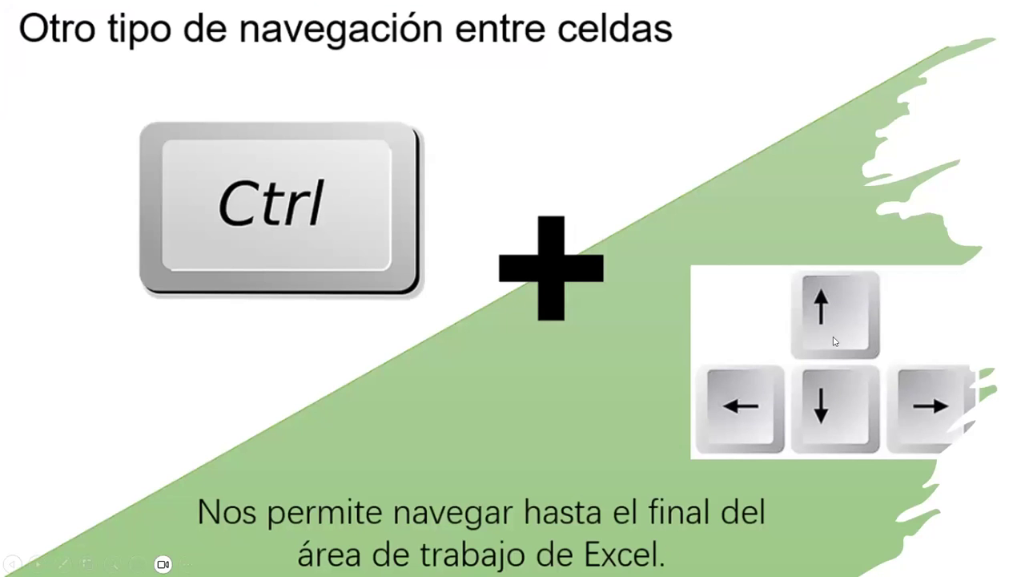
Advance the slideshow to the Selección correlativa slide.
{"action": "left_click", "coordinate": [718, 217]}
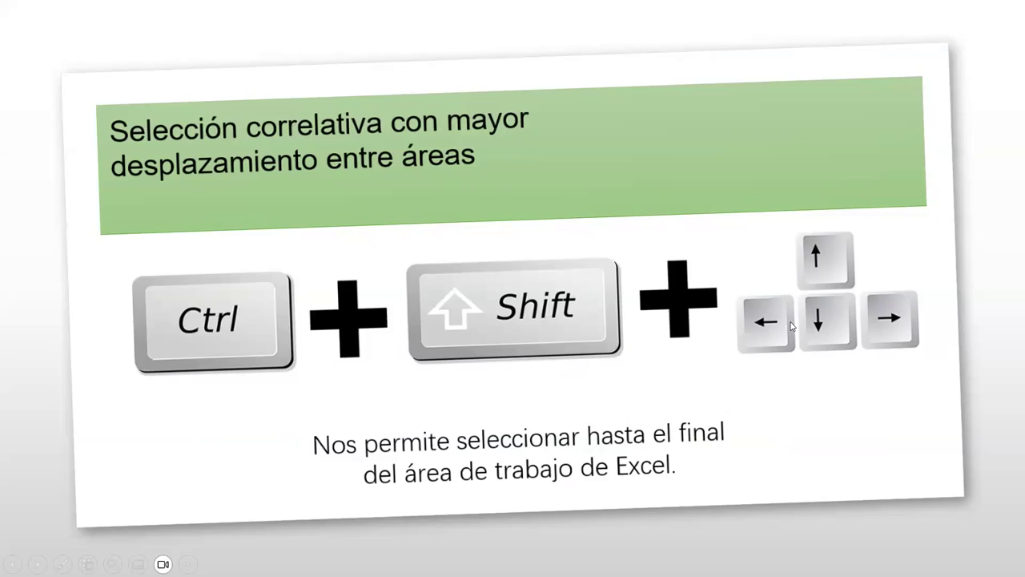
Advance through Selección no correlativa to the 'Insertar, eliminar, mover, cambiar nombre' title slide.
{"action": "left_click", "coordinate": [651, 353]}
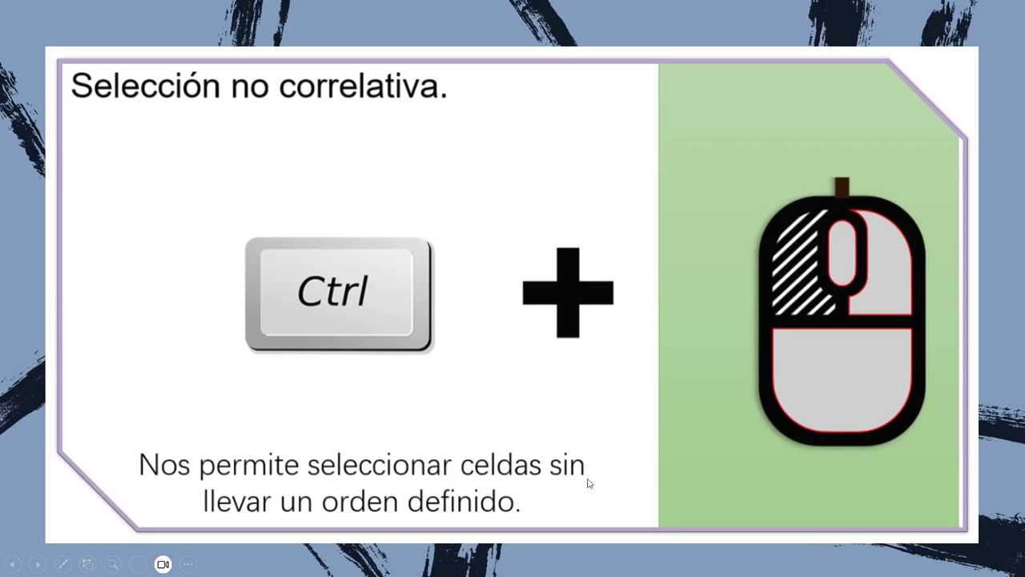
{"action": "left_click", "coordinate": [576, 303]}
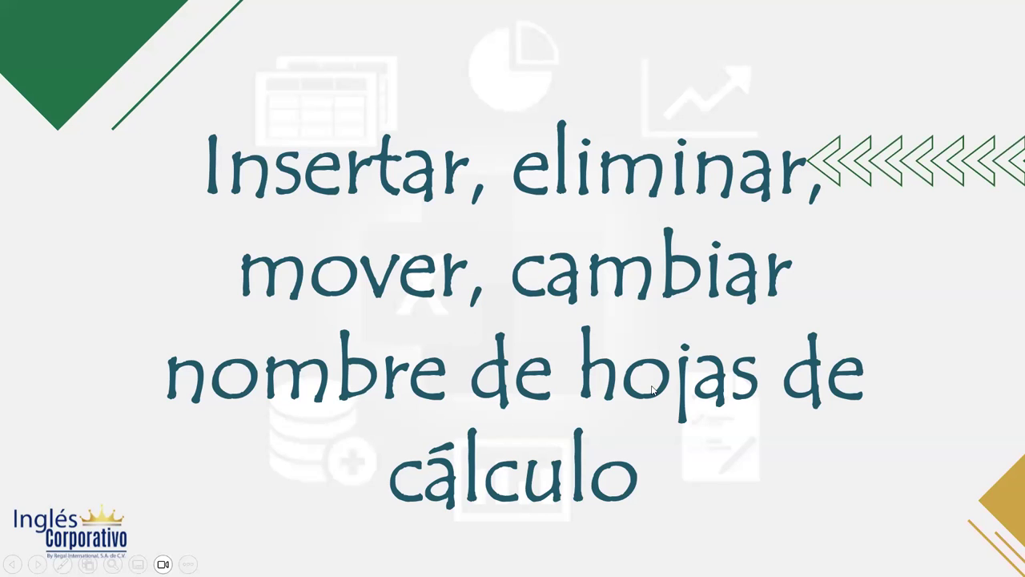
Advance to the PRÁCTICA slide, bringing up Excel's Práctica sheet with clipboard shortcuts.
{"action": "left_click", "coordinate": [649, 330]}
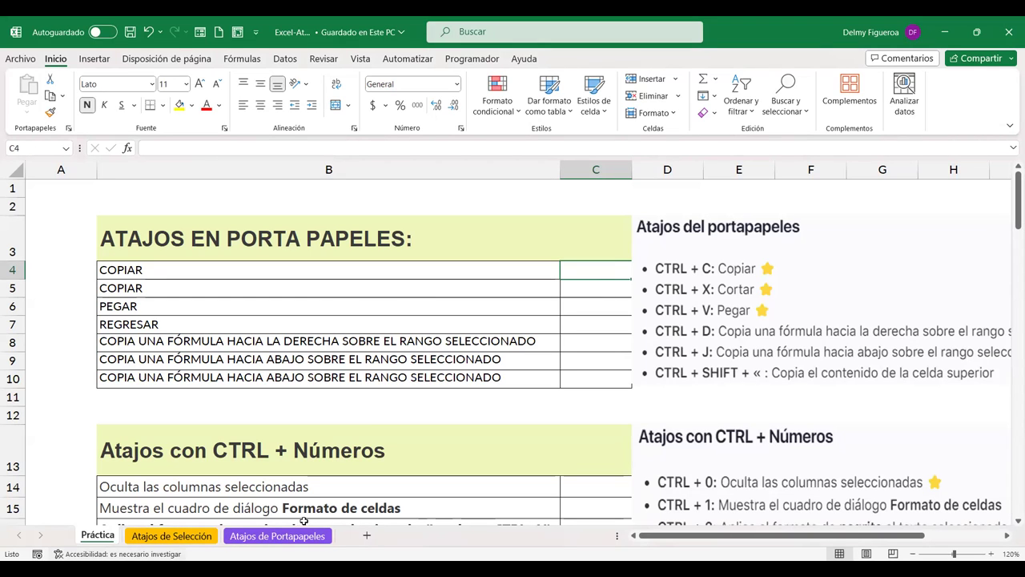
{"action": "left_click", "coordinate": [189, 538]}
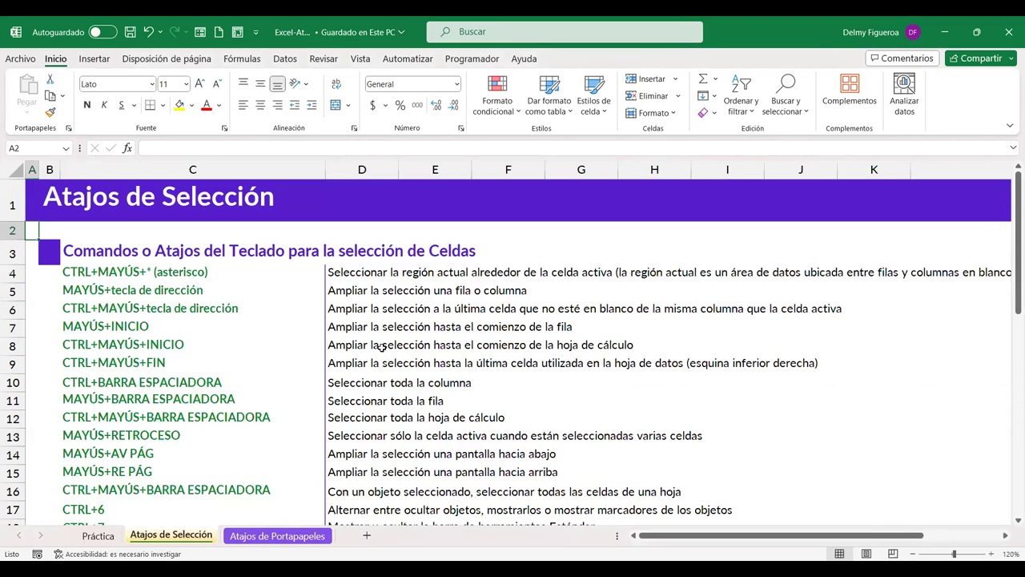
{"action": "scroll", "coordinate": [223, 386], "scroll_direction": "down", "scroll_amount": 7}
{"action": "scroll", "coordinate": [222, 385], "scroll_direction": "down", "scroll_amount": 1}
{"action": "scroll", "coordinate": [222, 386], "scroll_direction": "down", "scroll_amount": 4}
{"action": "scroll", "coordinate": [223, 386], "scroll_direction": "up", "scroll_amount": 7}
{"action": "scroll", "coordinate": [222, 386], "scroll_direction": "up", "scroll_amount": 5}
{"action": "left_click", "coordinate": [277, 535]}
{"action": "scroll", "coordinate": [374, 382], "scroll_direction": "down", "scroll_amount": 1}
{"action": "scroll", "coordinate": [369, 382], "scroll_direction": "up", "scroll_amount": 1}
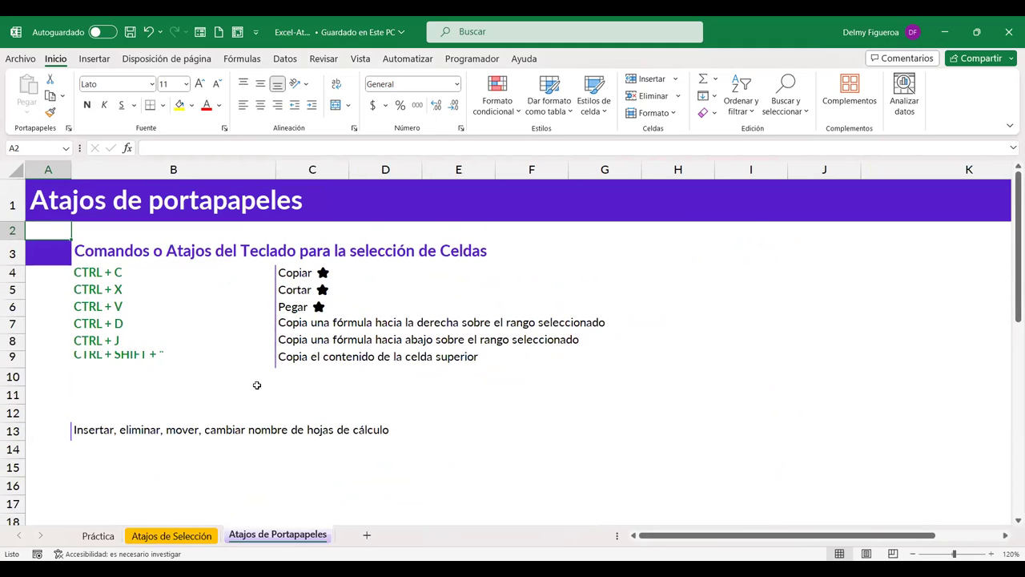
{"action": "left_click", "coordinate": [98, 536]}
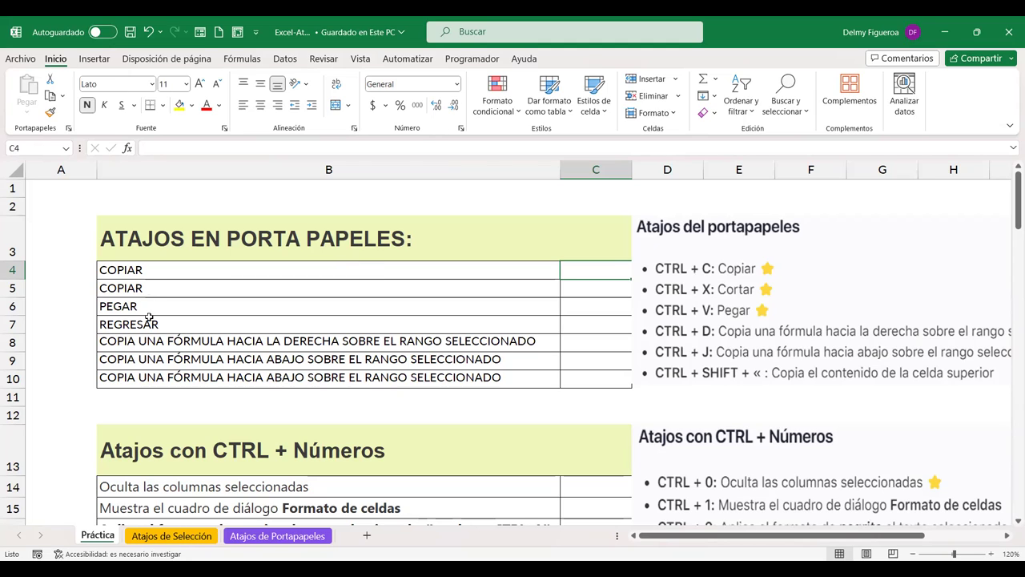
Replace the second COPIAR in B5 with CORTAR, then copy cell B4 with Ctrl+C.
{"action": "left_click", "coordinate": [149, 274]}
{"action": "left_click", "coordinate": [156, 295]}
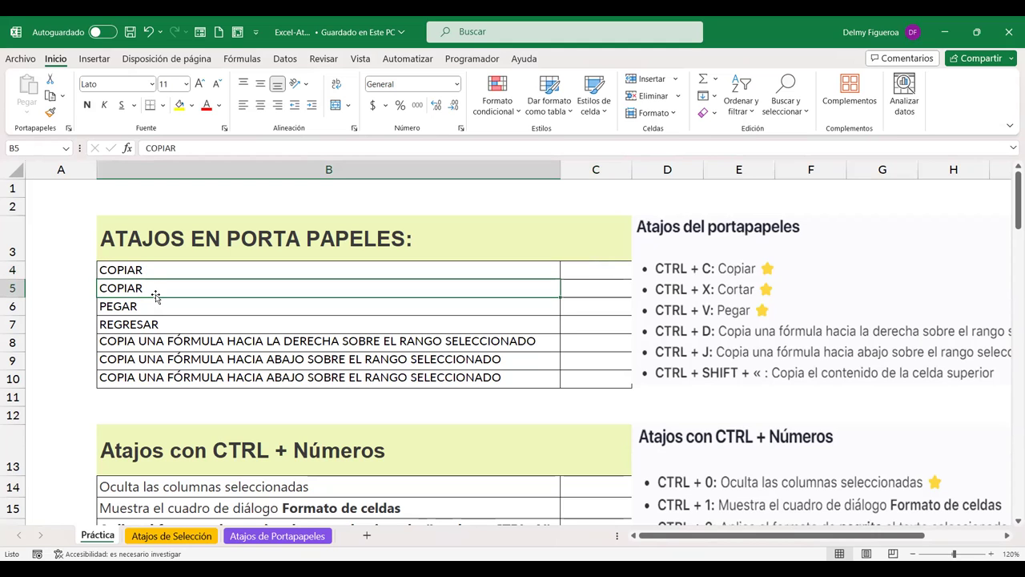
{"action": "type", "text": "CORTAR"}
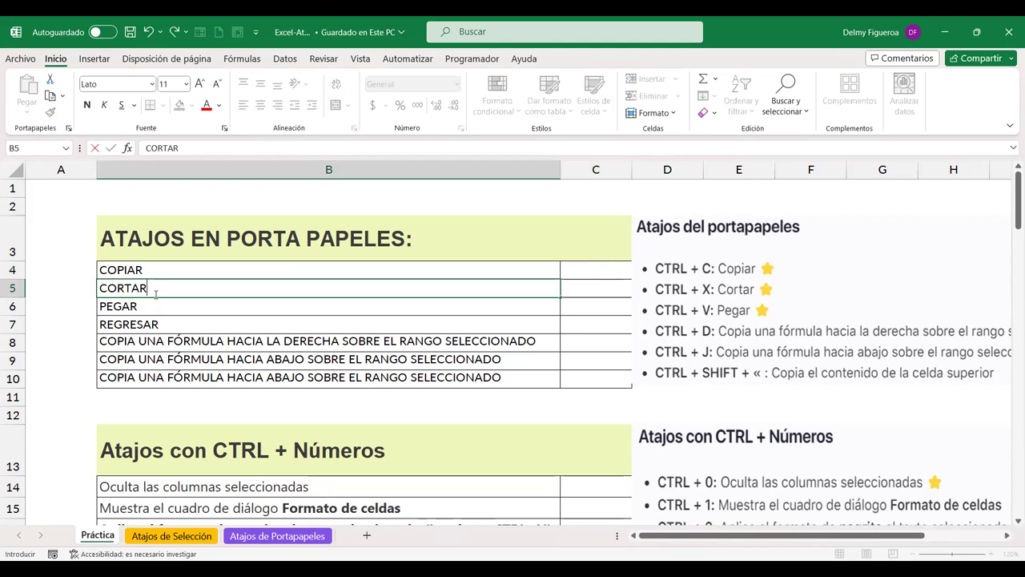
{"action": "key", "text": "Return"}
{"action": "left_click", "coordinate": [156, 295]}
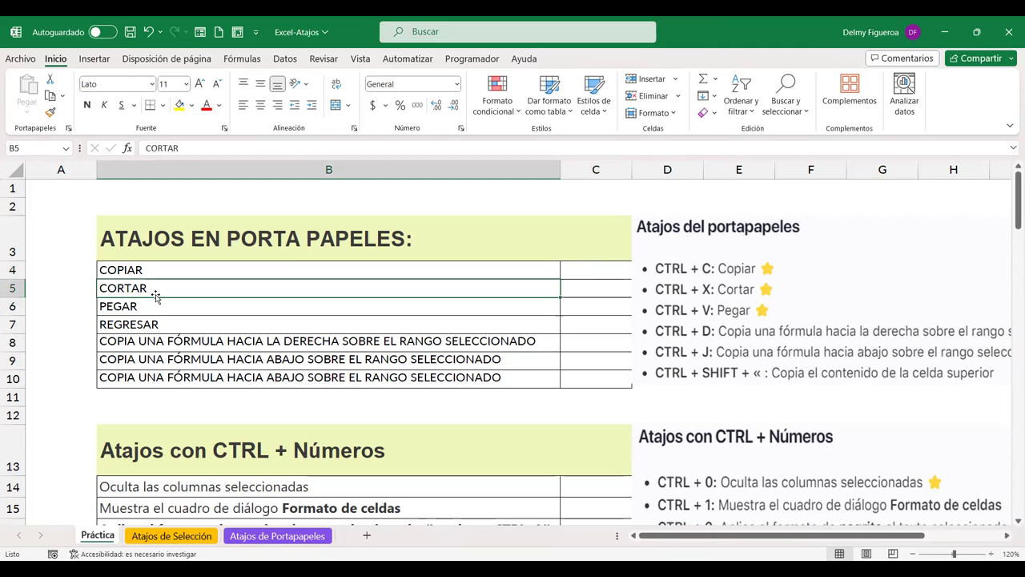
{"action": "key", "text": "Return"}
{"action": "left_click", "coordinate": [173, 266]}
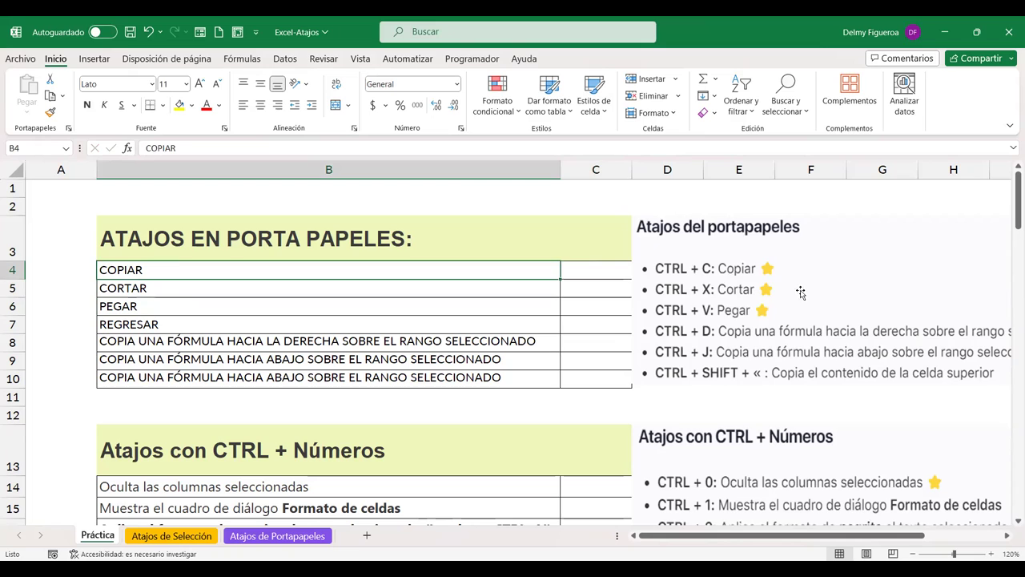
{"action": "key", "text": "ctrl+c"}
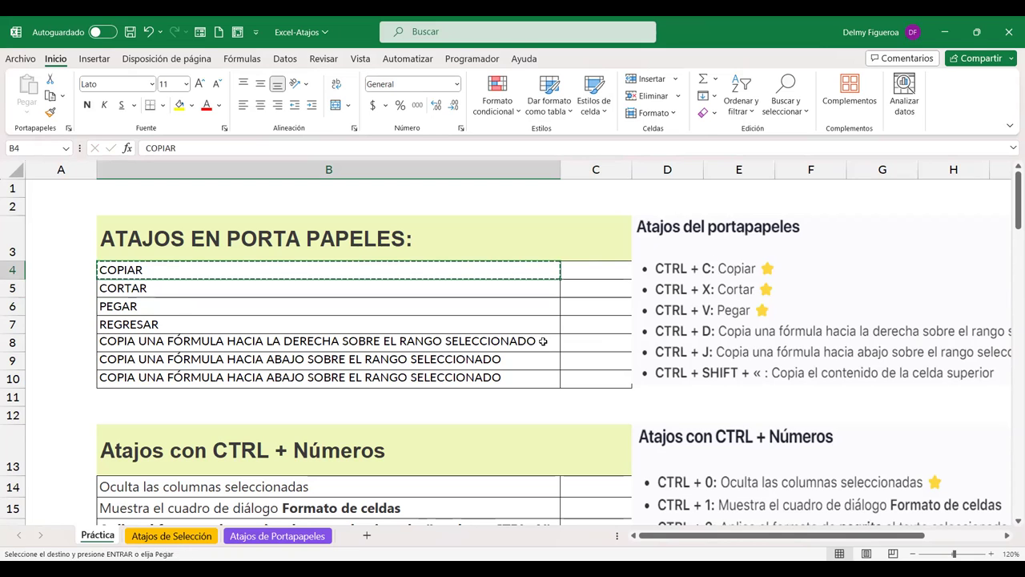
Add a new sheet Hoja1, set its whole-sheet font to 14, and zoom in.
{"action": "left_click", "coordinate": [366, 535]}
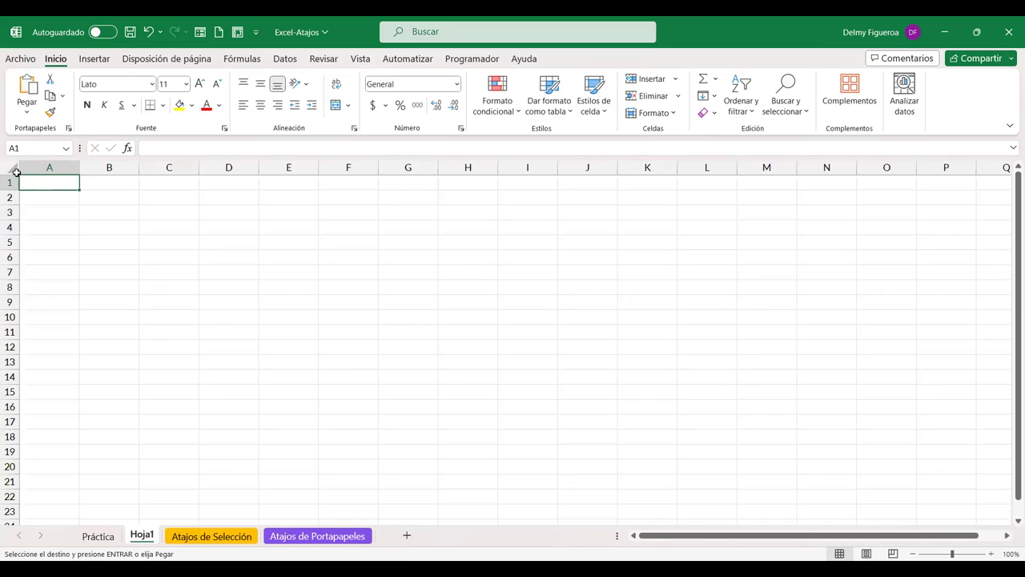
{"action": "left_click", "coordinate": [12, 168]}
{"action": "left_click", "coordinate": [200, 85]}
{"action": "left_click", "coordinate": [200, 85]}
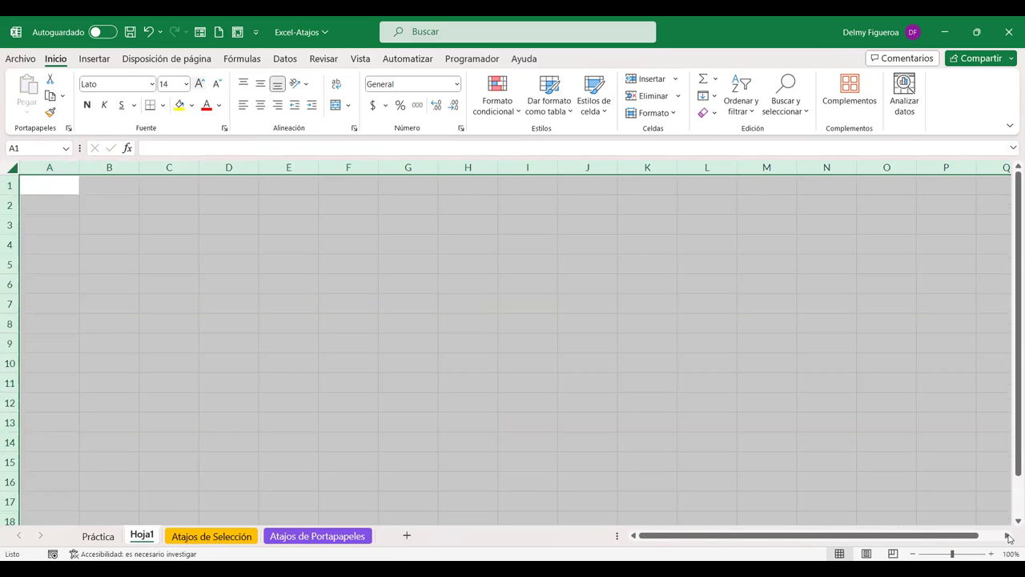
{"action": "left_click", "coordinate": [991, 554]}
{"action": "left_click", "coordinate": [991, 553]}
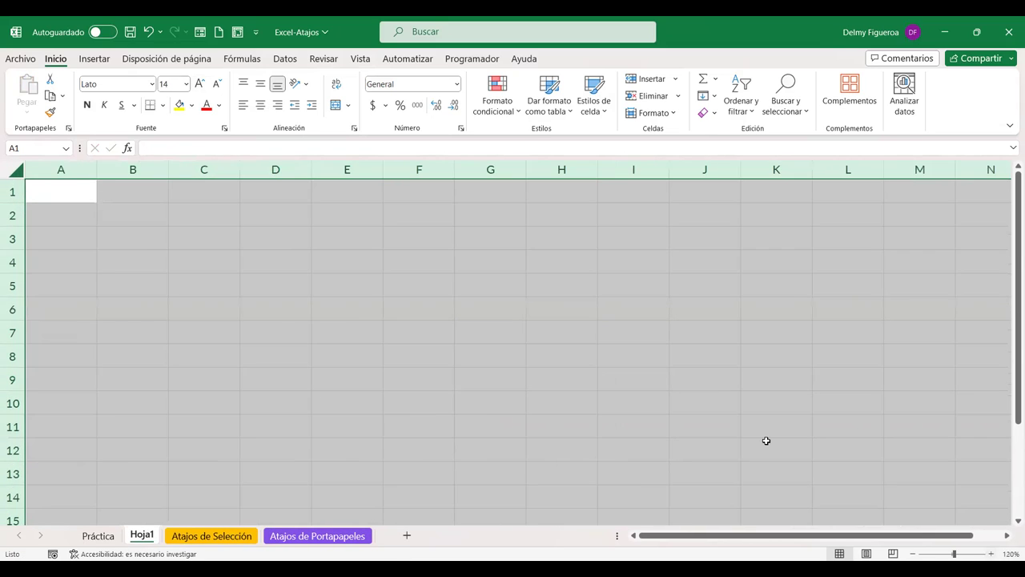
{"action": "left_click", "coordinate": [43, 191]}
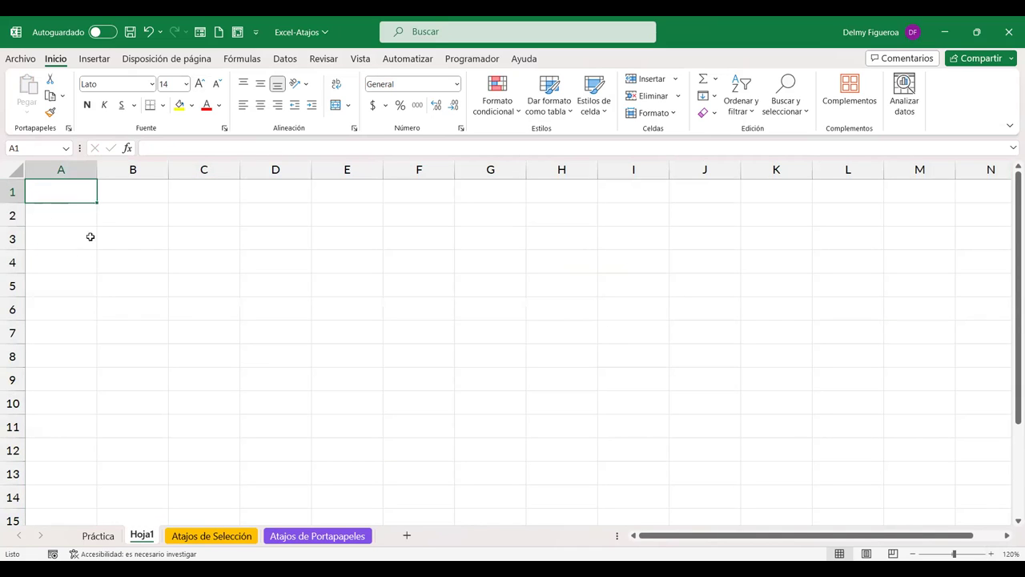
Copy COPIAR from Práctica B4 and paste it into Hoja1 cell A1.
{"action": "left_click", "coordinate": [105, 536]}
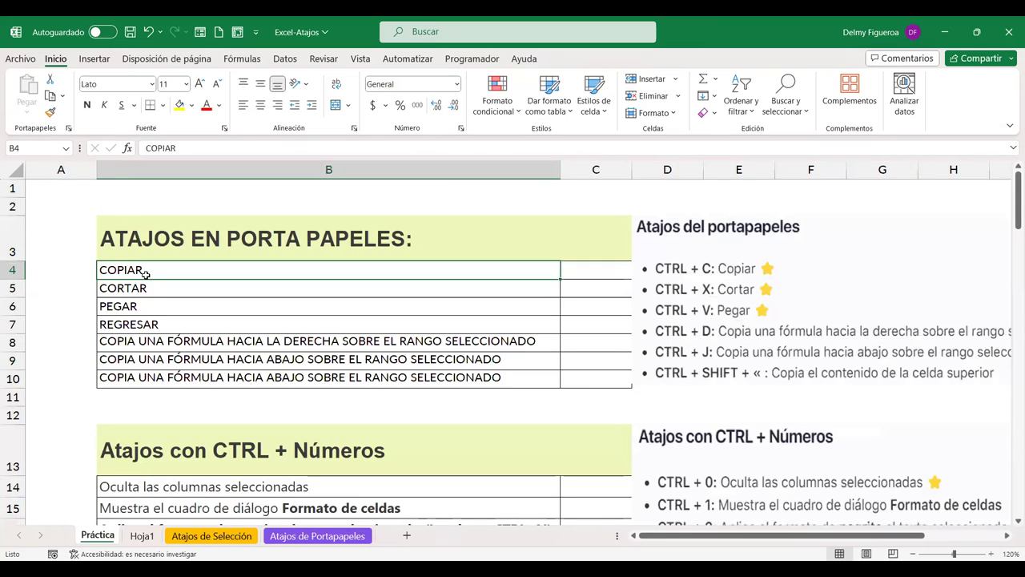
{"action": "key", "text": "ctrl+c"}
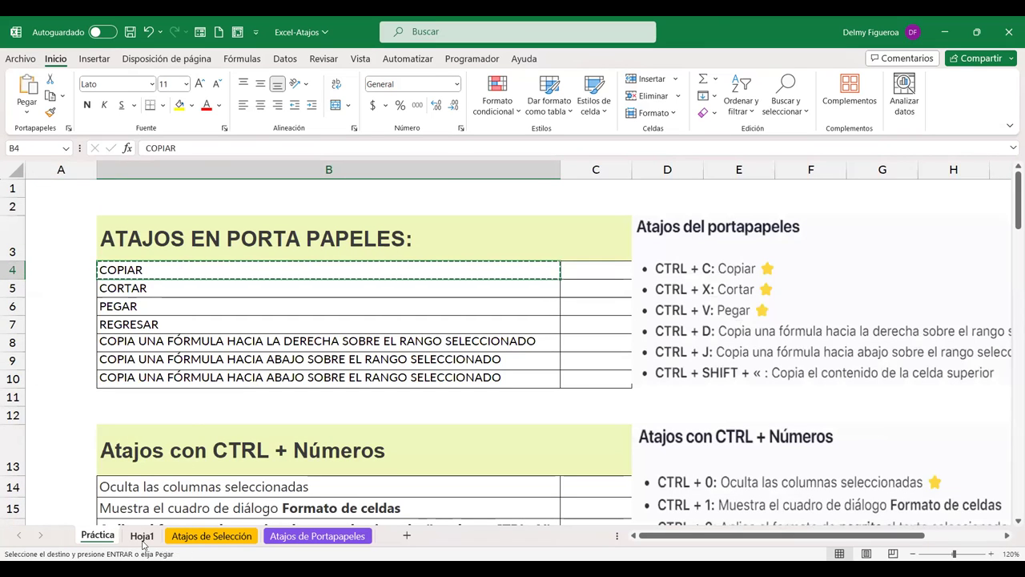
{"action": "left_click", "coordinate": [143, 542]}
{"action": "key", "text": "ctrl+v"}
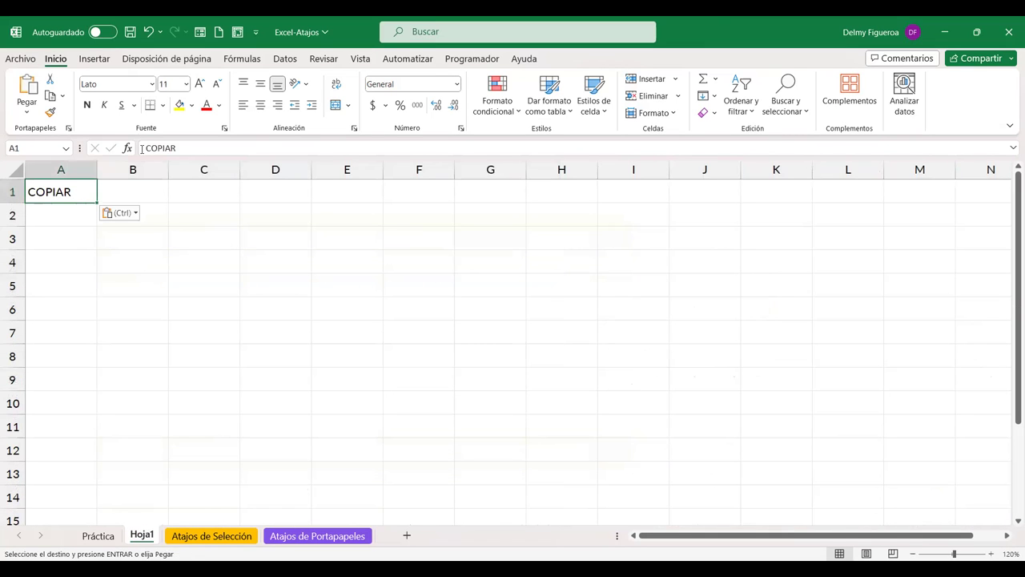
{"action": "left_click", "coordinate": [99, 542]}
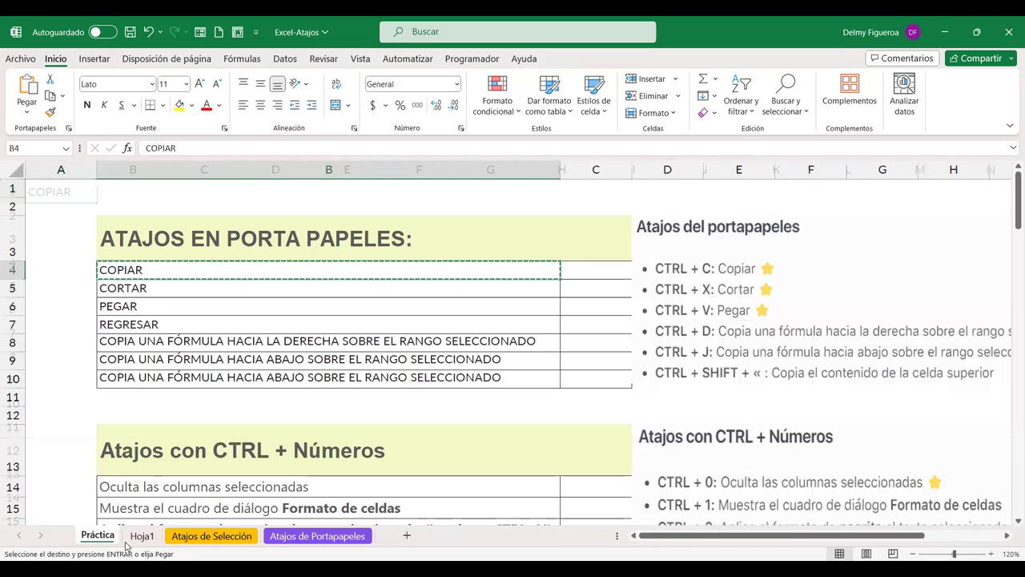
Enter CTRL + C in C4 beside COPIAR, then cut the CORTAR label in B5 with Ctrl+X.
{"action": "left_click", "coordinate": [596, 277]}
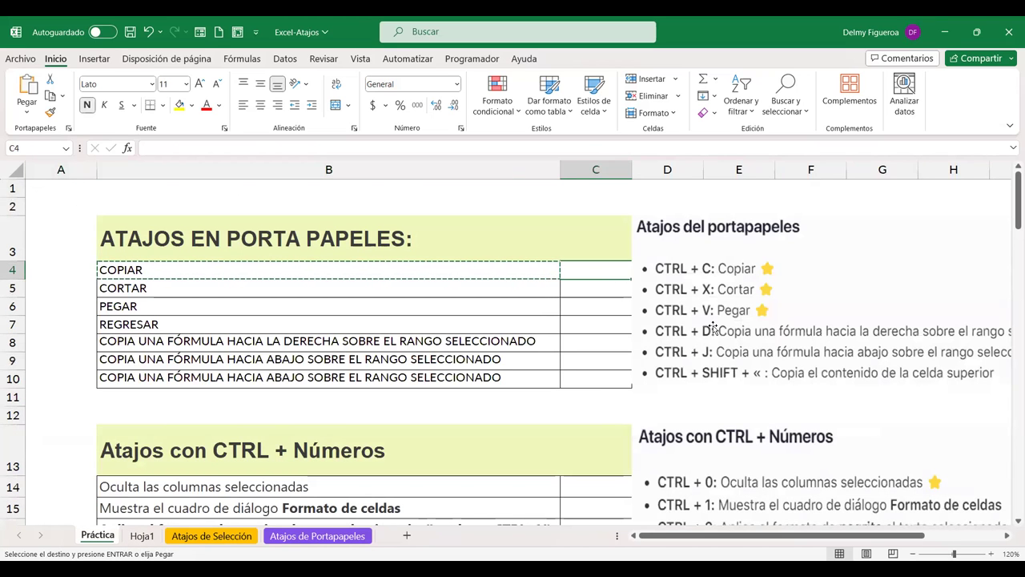
{"action": "type", "text": "CTRL"}
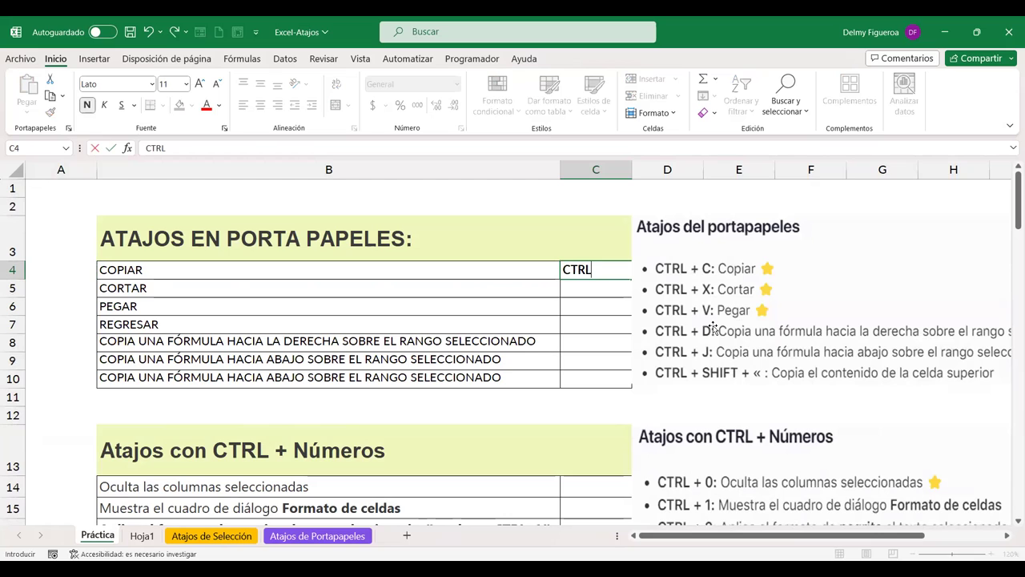
{"action": "type", "text": " + c"}
{"action": "key", "text": "Return"}
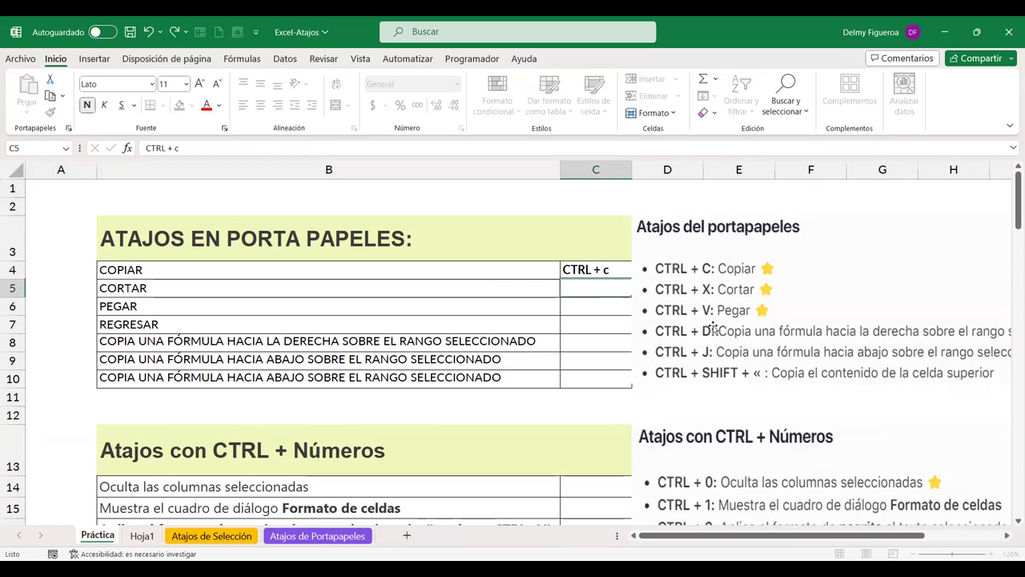
{"action": "key", "text": "Up"}
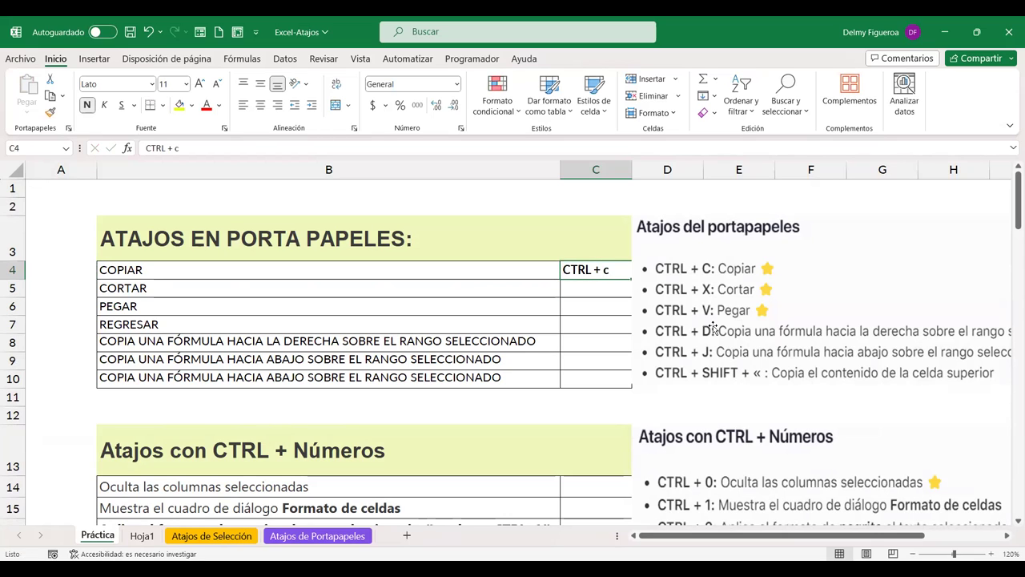
{"action": "key", "text": "F2"}
{"action": "key", "text": "BackSpace"}
{"action": "type", "text": "C"}
{"action": "key", "text": "Return"}
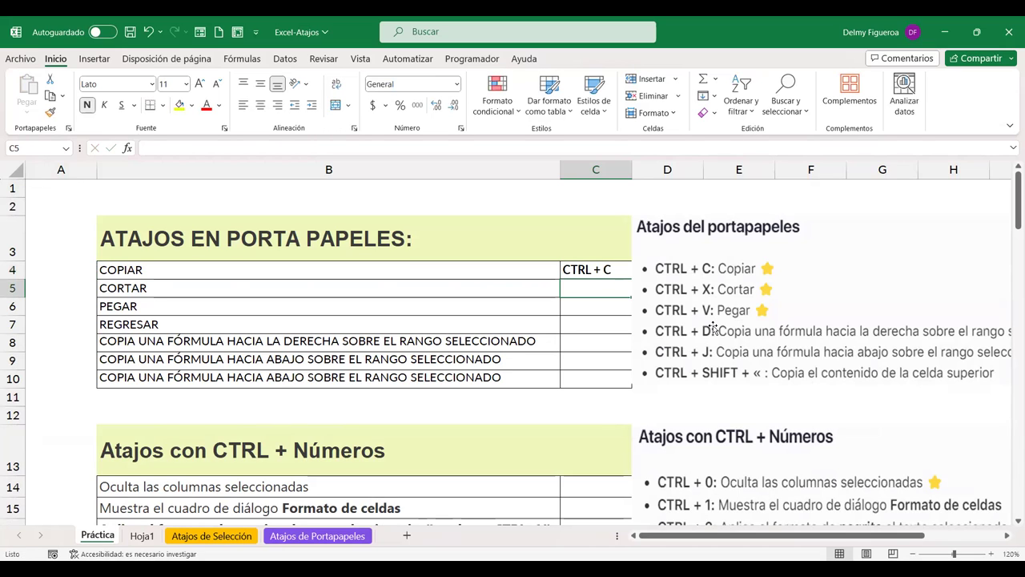
{"action": "key", "text": "Left"}
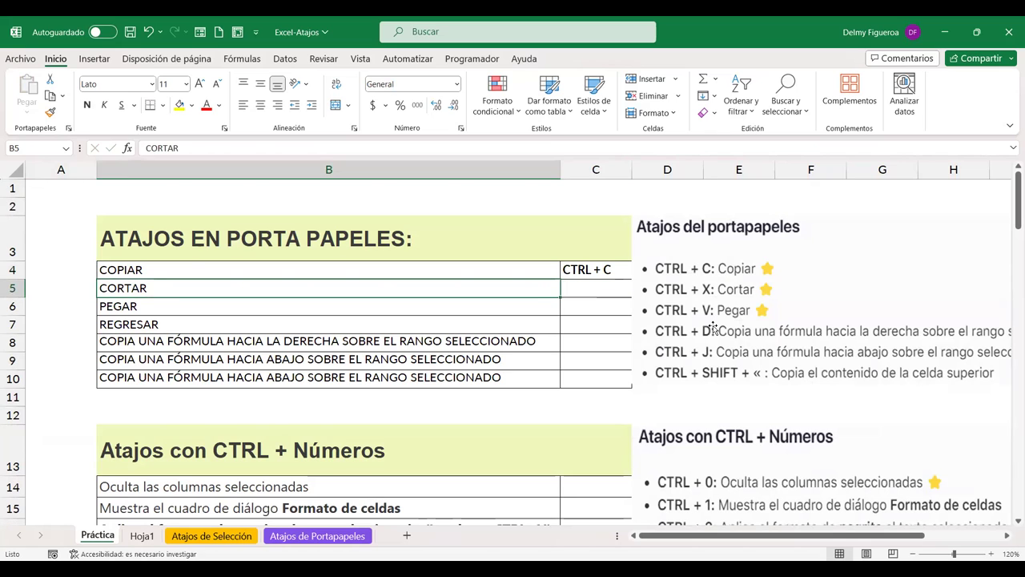
{"action": "key", "text": "ctrl+x"}
On Hoja1, paste CORTAR into A2, then cut it and paste it into B2.
{"action": "left_click", "coordinate": [136, 536]}
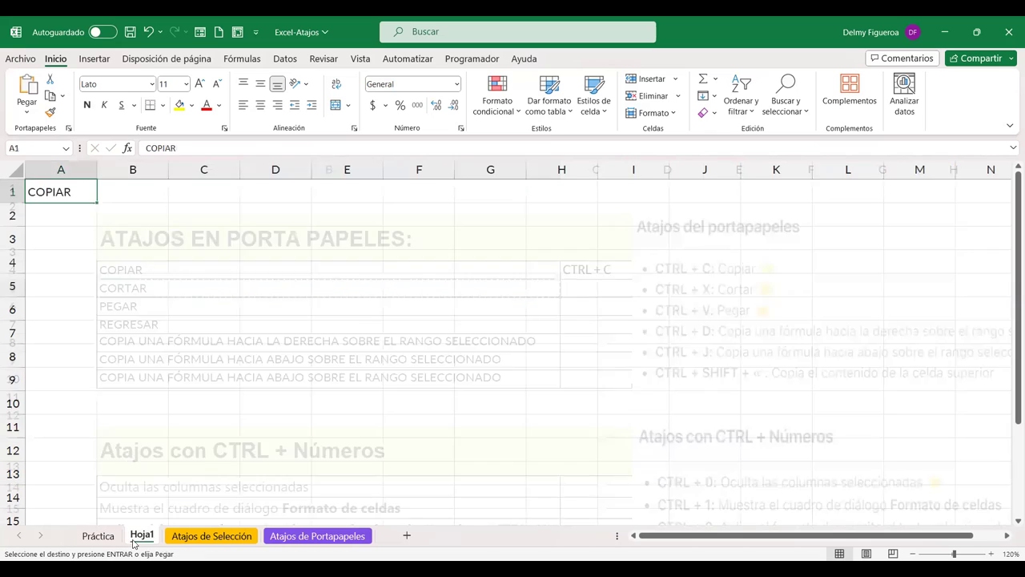
{"action": "left_click", "coordinate": [73, 209]}
{"action": "key", "text": "ctrl+v"}
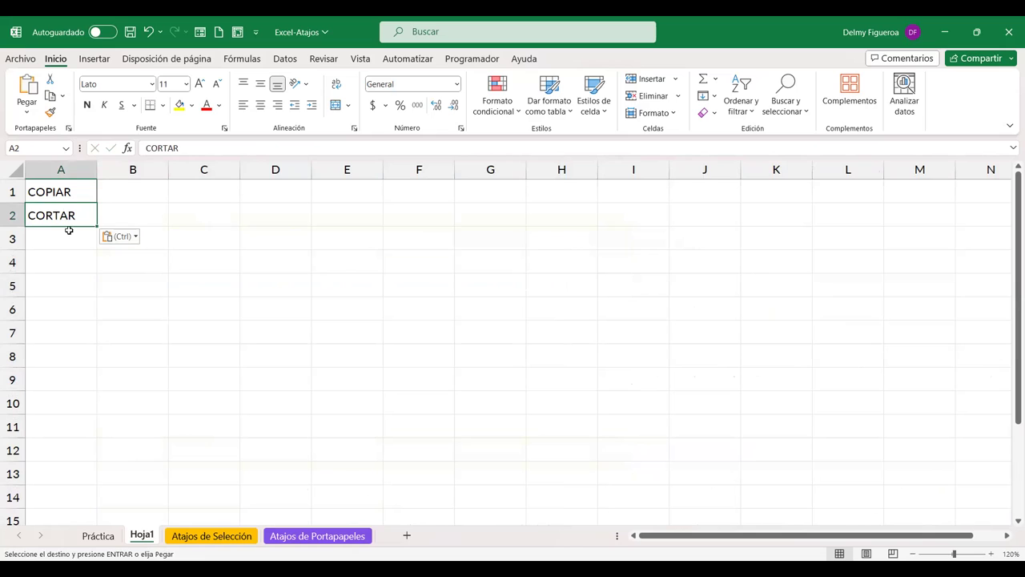
{"action": "key", "text": "ctrl+x"}
{"action": "left_click", "coordinate": [132, 214]}
{"action": "key", "text": "ctrl+v"}
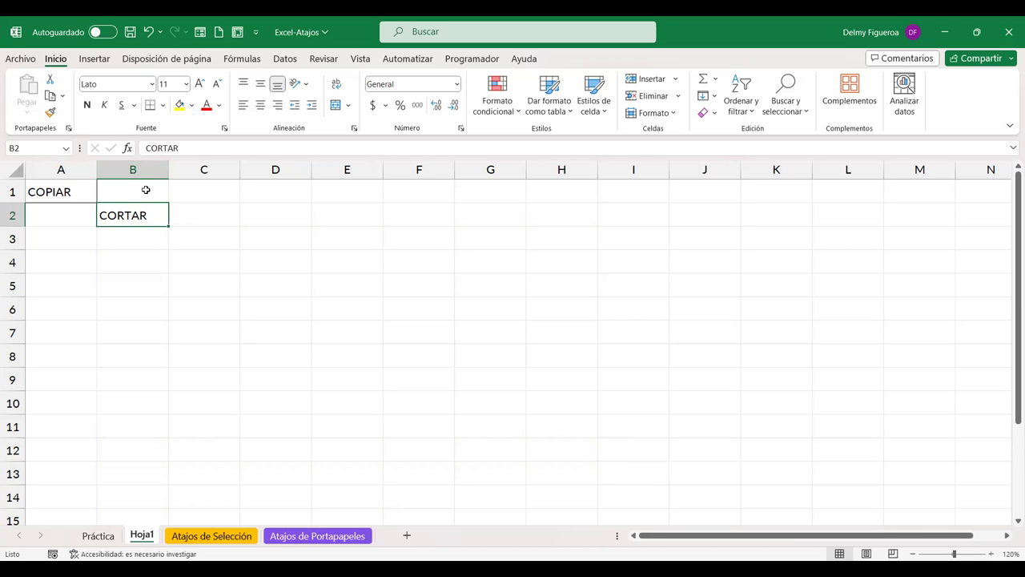
On Práctica, enter CTRL + X in C5 beside CORTAR and CTRL + V in C6 beside PEGAR.
{"action": "left_click", "coordinate": [107, 539]}
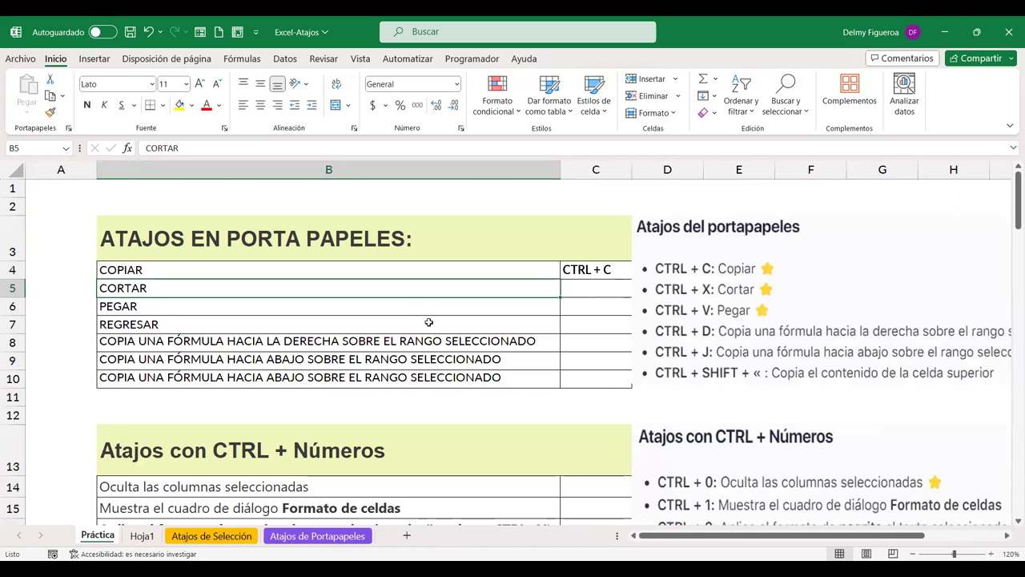
{"action": "left_click", "coordinate": [599, 291]}
{"action": "type", "text": "CTRL + X"}
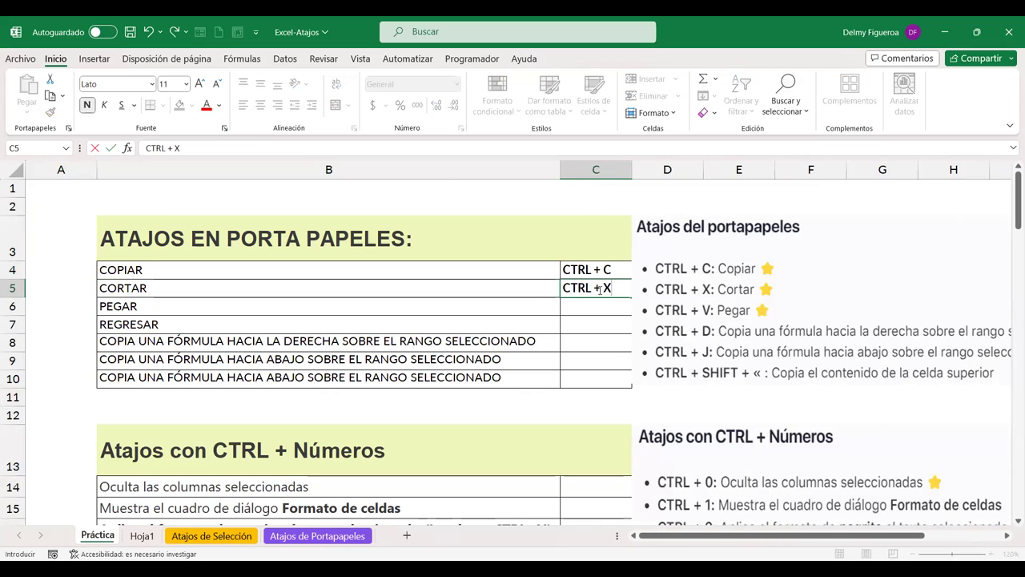
{"action": "key", "text": "Return"}
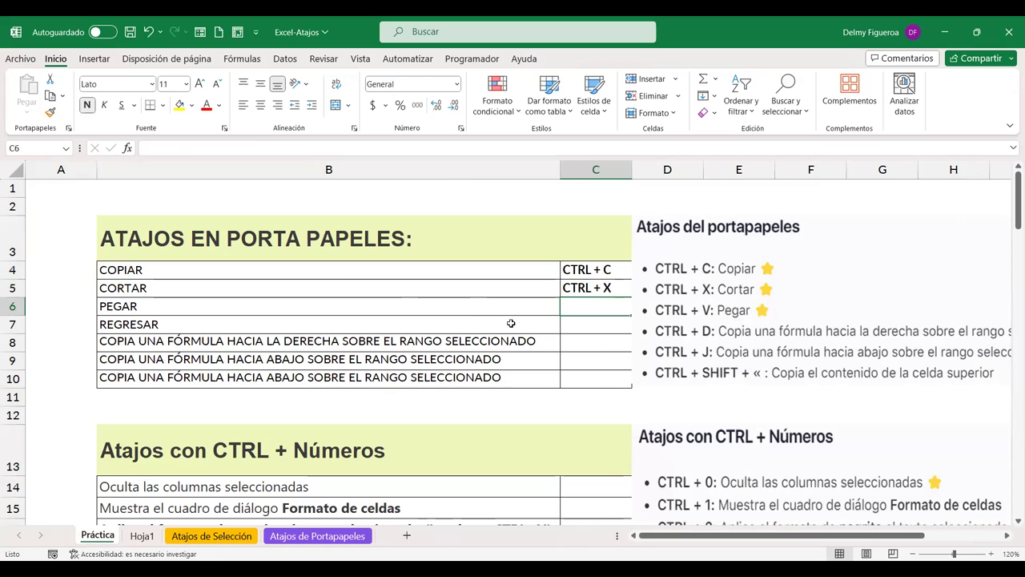
{"action": "type", "text": "CTRL"}
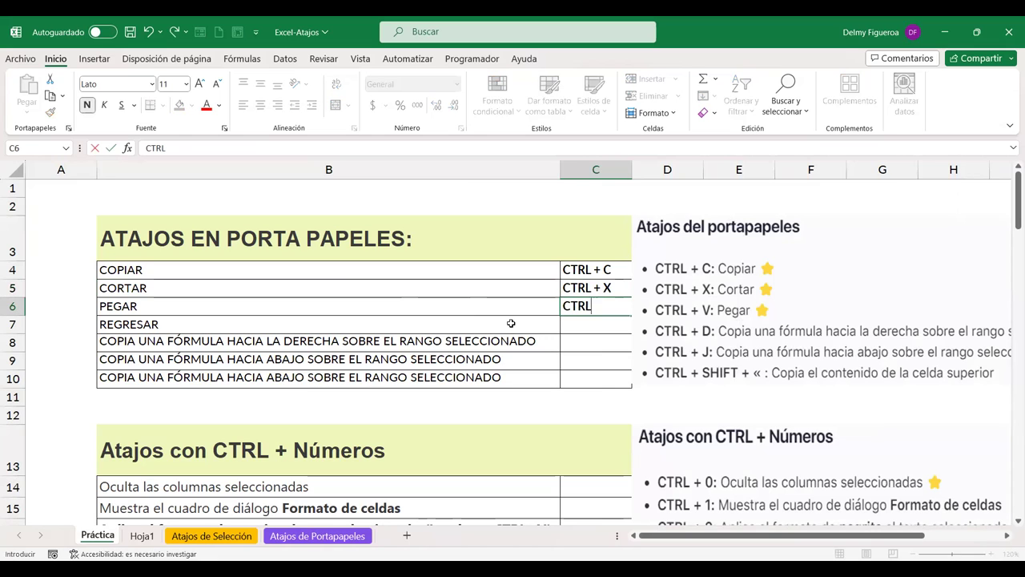
{"action": "type", "text": " + V"}
{"action": "key", "text": "Return"}
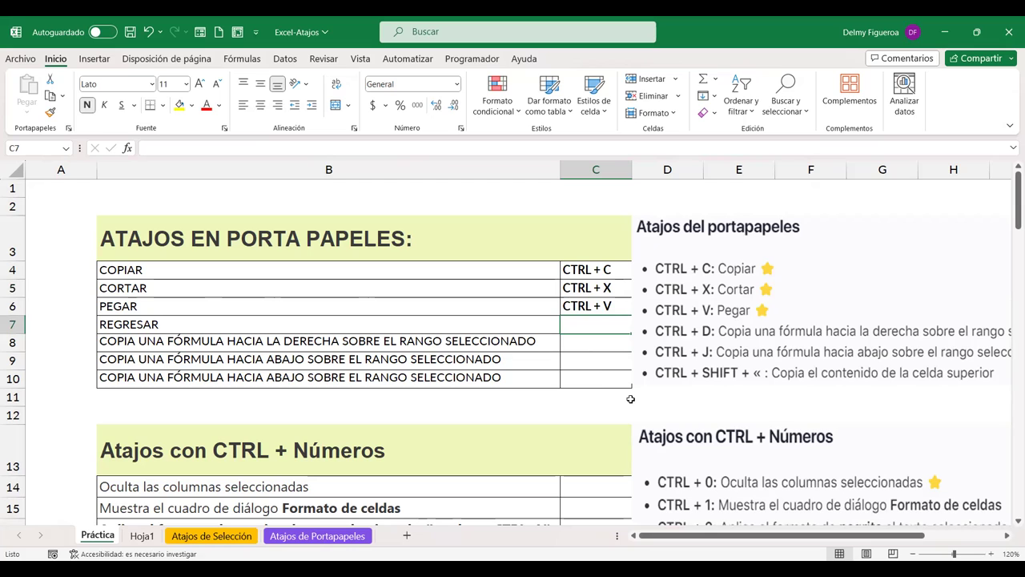
Enter CTRL + Z in C7 beside REGRESAR, then demonstrate it by undoing with Ctrl+Z.
{"action": "type", "text": "CTRL <"}
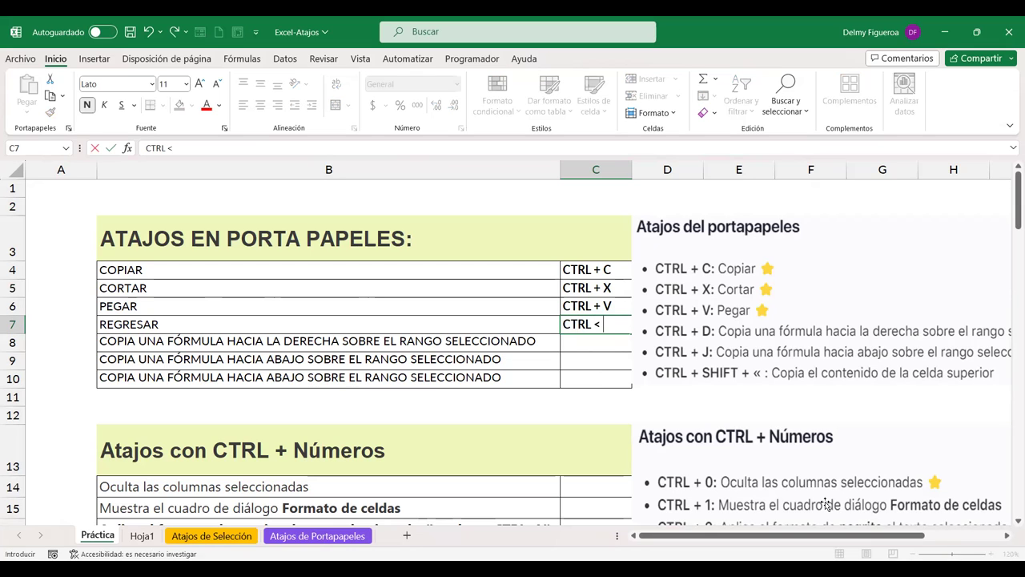
{"action": "key", "text": "BackSpace"}
{"action": "key", "text": "BackSpace"}
{"action": "type", "text": "+ "}
{"action": "type", "text": "Z"}
{"action": "key", "text": "Return"}
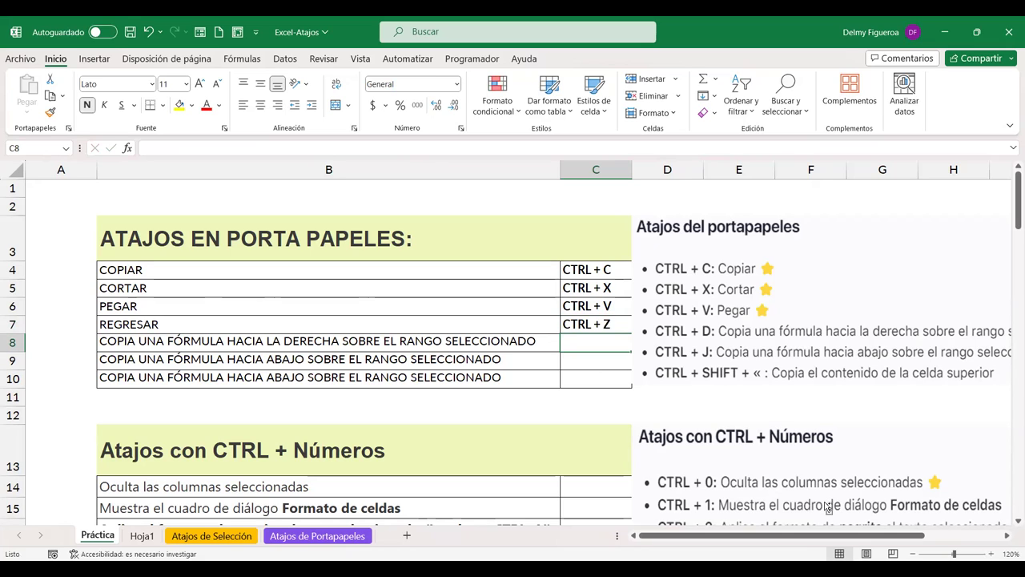
{"action": "key", "text": "ctrl+z"}
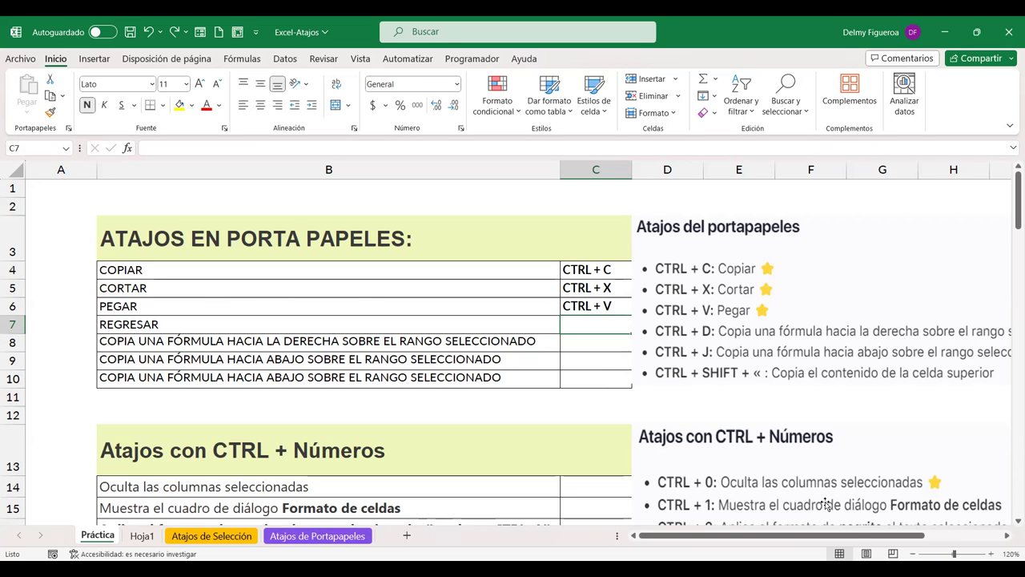
Undo the CTRL + V and CTRL + X entries and the CORTAR move, then restore the move.
{"action": "key", "text": "ctrl+z"}
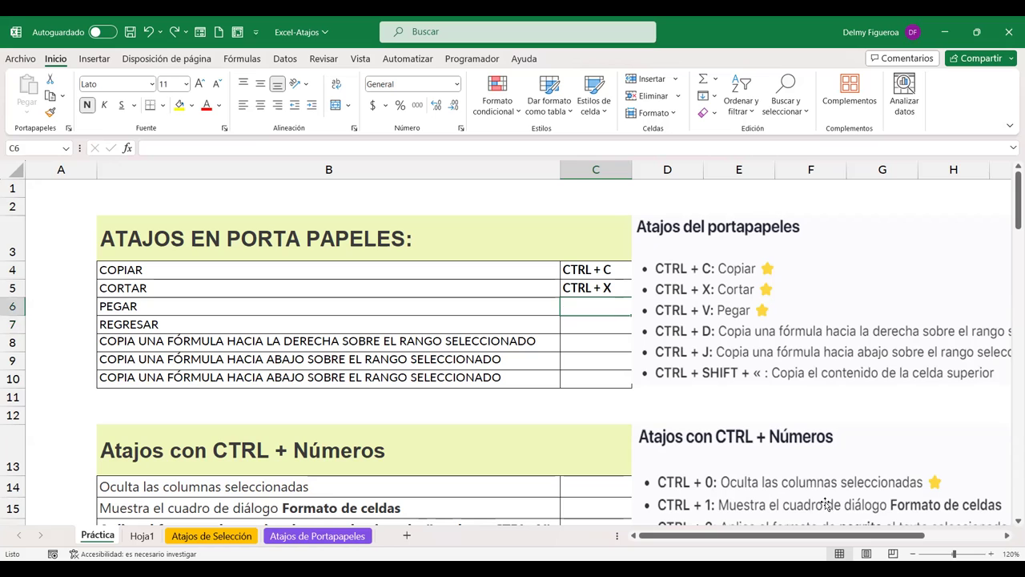
{"action": "key", "text": "ctrl+z"}
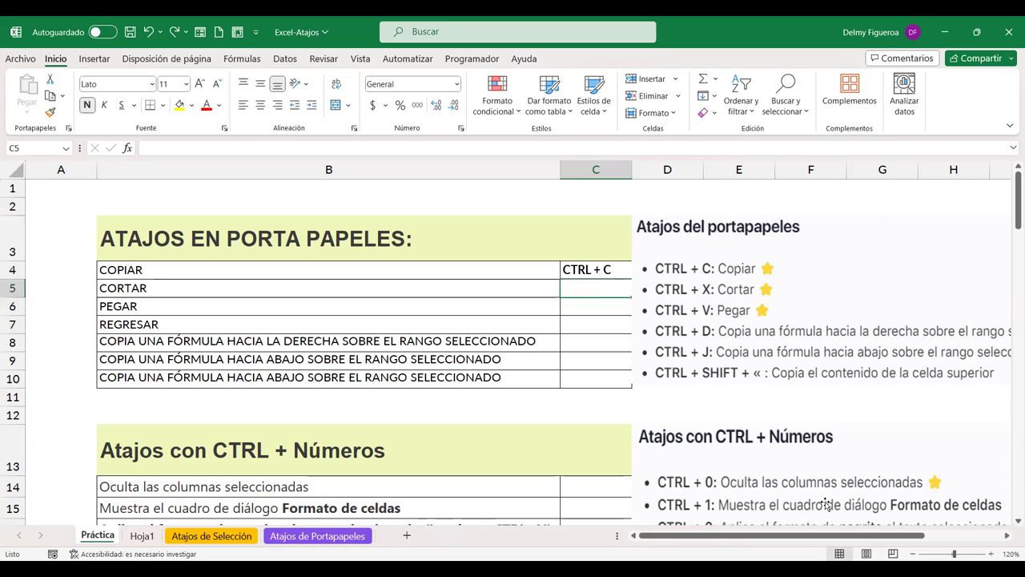
{"action": "key", "text": "ctrl+Page_Down"}
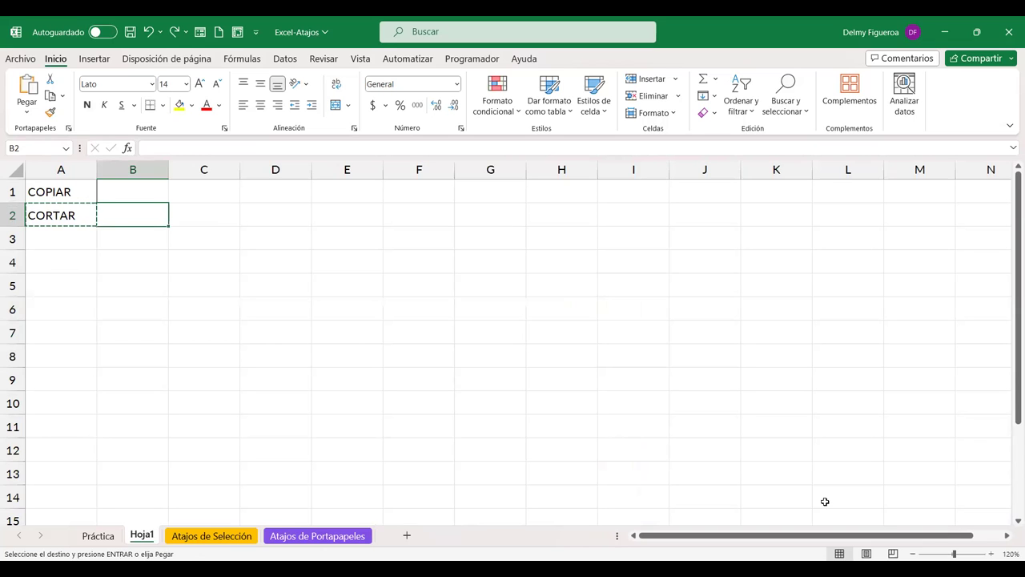
{"action": "key", "text": "ctrl+v"}
{"action": "key", "text": "ctrl+Page_Up"}
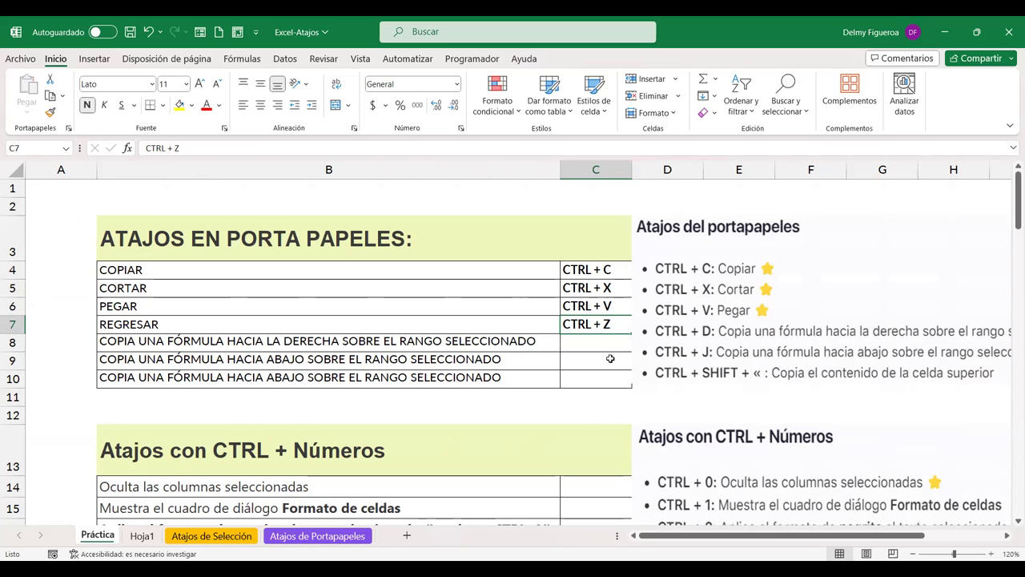
Undo the CTRL + Z and remaining shortcut entries, then redo them all with Ctrl+Y.
{"action": "key", "text": "ctrl+z"}
{"action": "key", "text": "ctrl+z"}
{"action": "key", "text": "ctrl+z"}
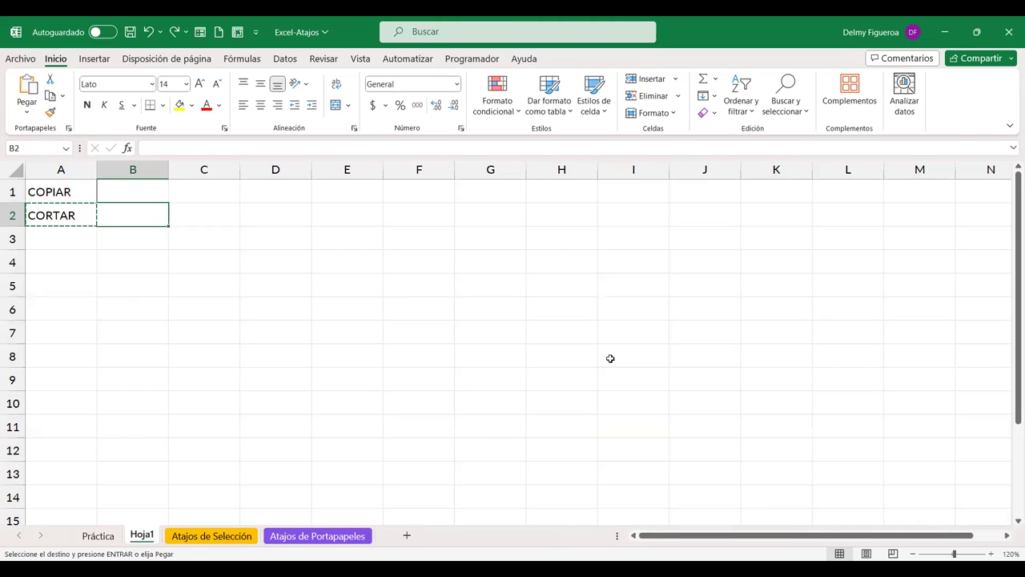
{"action": "key", "text": "ctrl+z"}
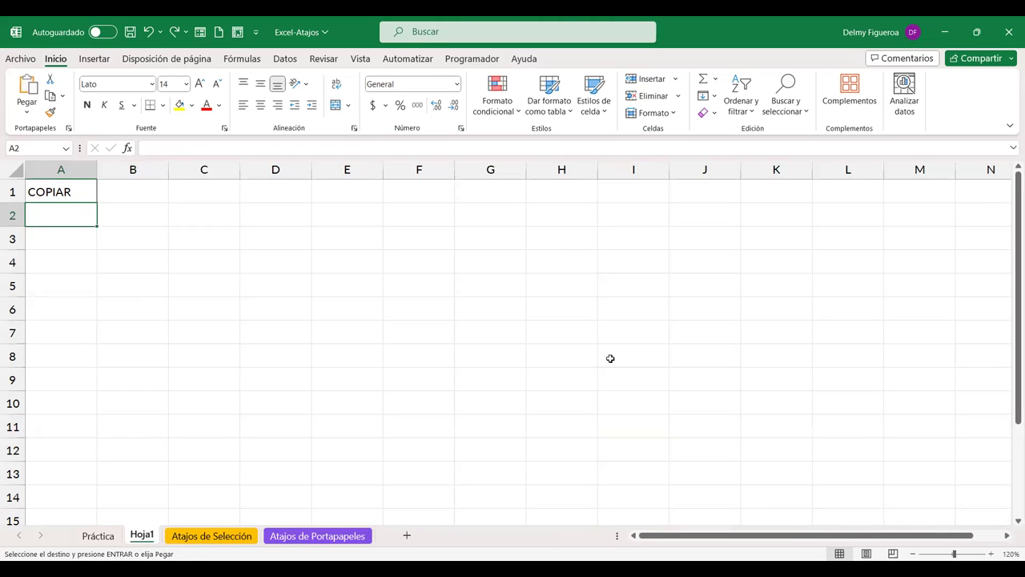
{"action": "key", "text": "ctrl+y"}
{"action": "key", "text": "ctrl+y"}
{"action": "key", "text": "ctrl+y"}
{"action": "key", "text": "ctrl+y"}
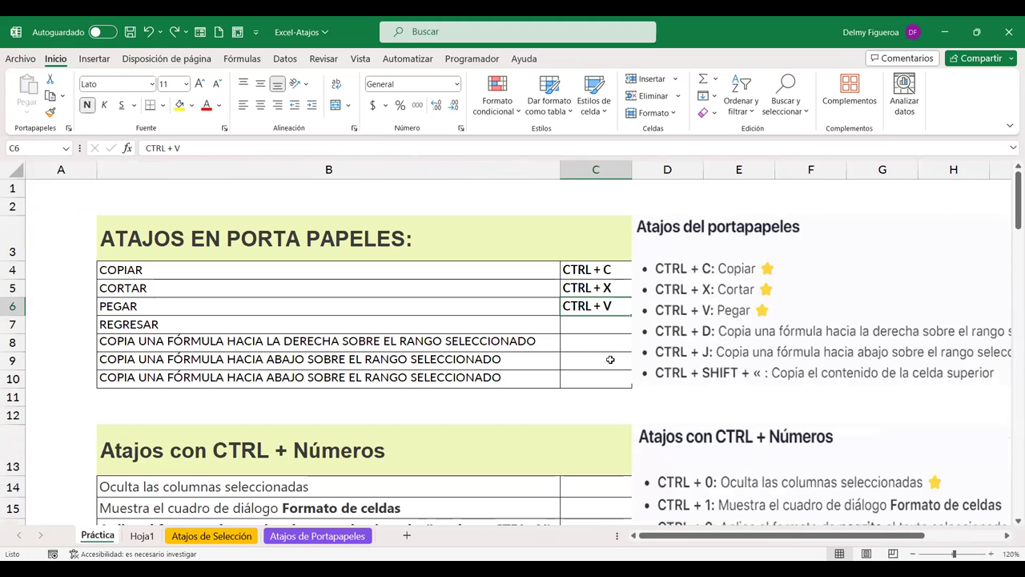
{"action": "key", "text": "ctrl+y"}
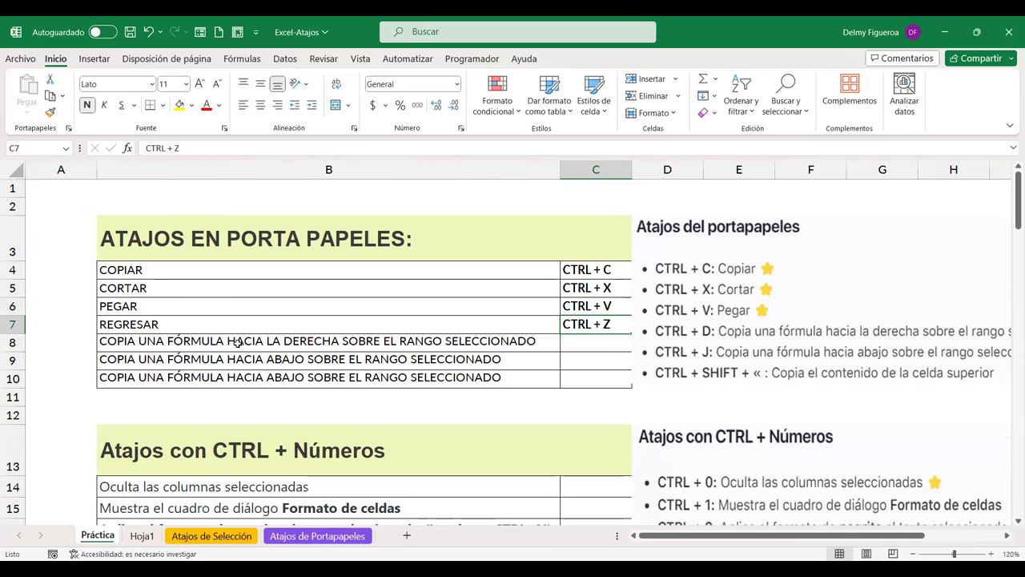
Copy the row 8 description from Práctica and paste it into Hoja1's A4.
{"action": "left_click", "coordinate": [179, 340]}
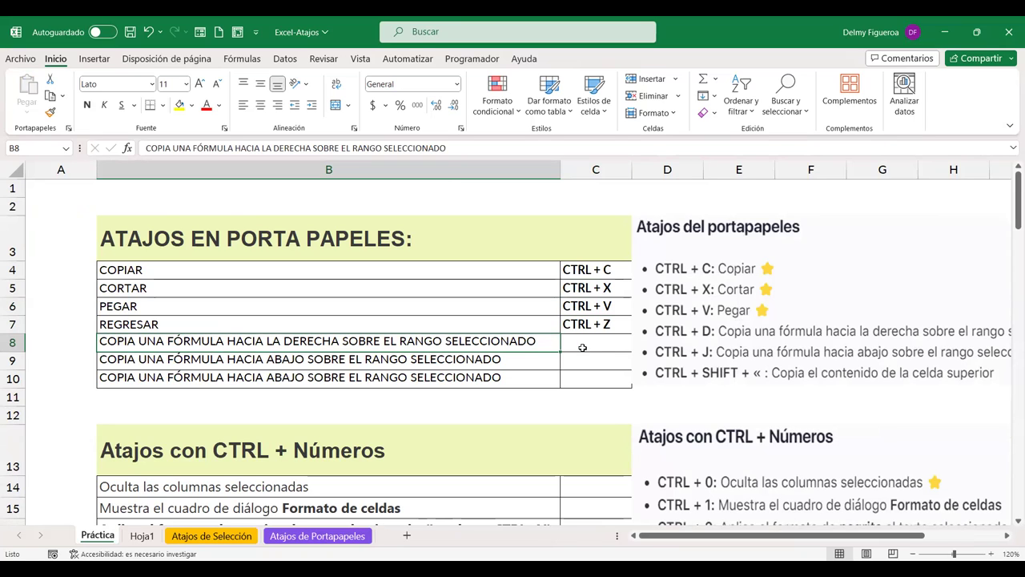
{"action": "left_click", "coordinate": [598, 342]}
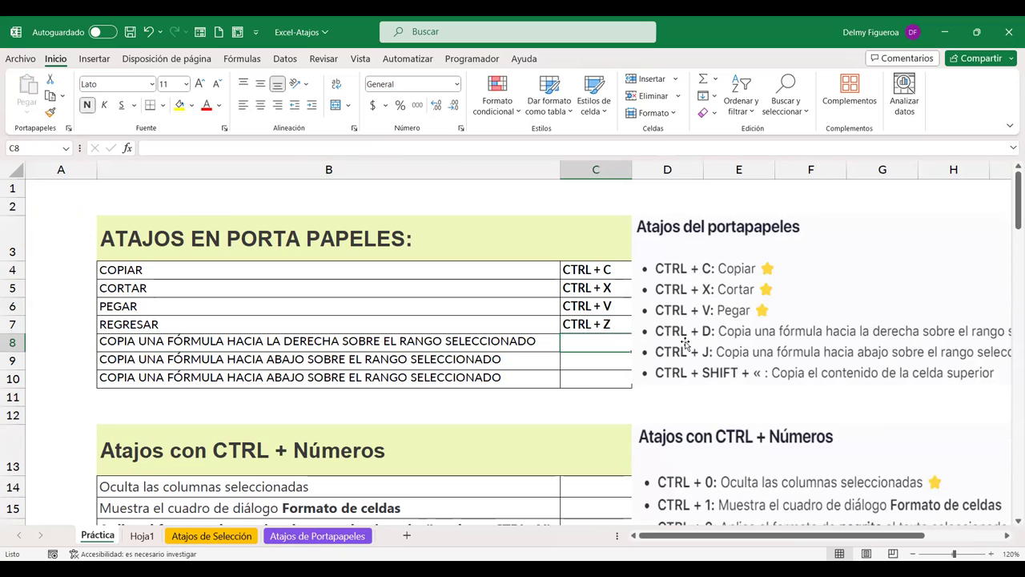
{"action": "left_click", "coordinate": [497, 342]}
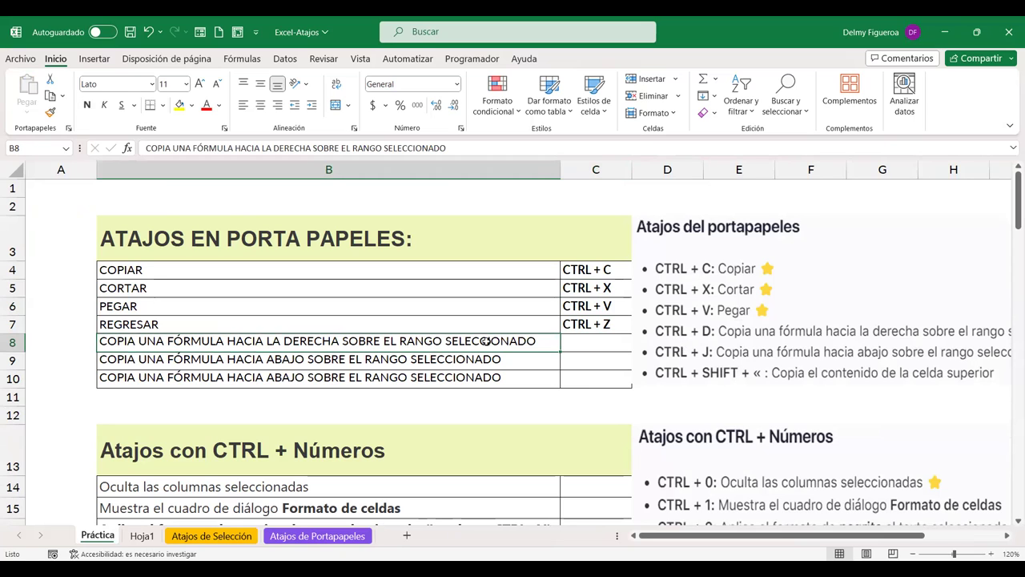
{"action": "key", "text": "ctrl+c"}
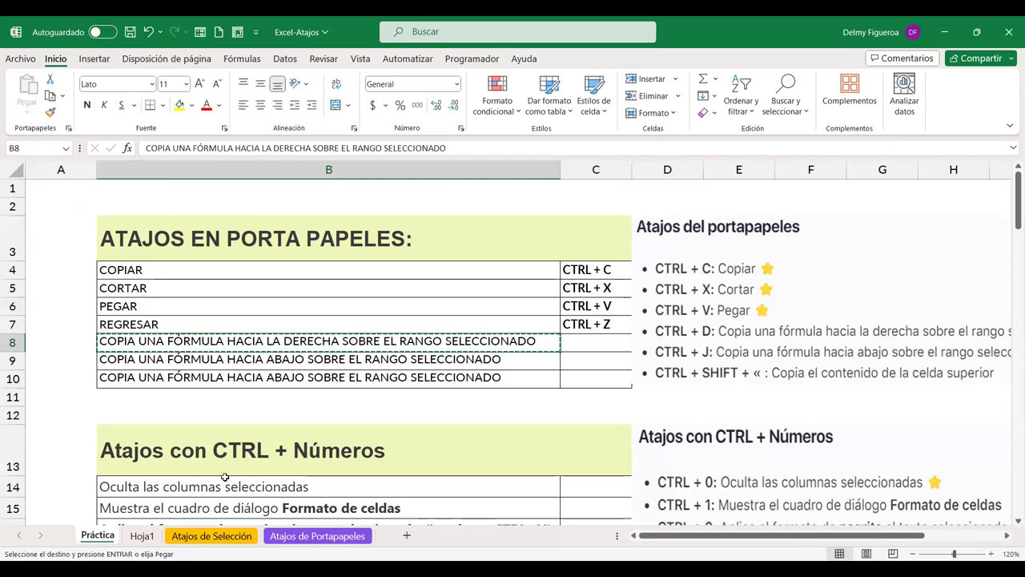
{"action": "left_click", "coordinate": [141, 536]}
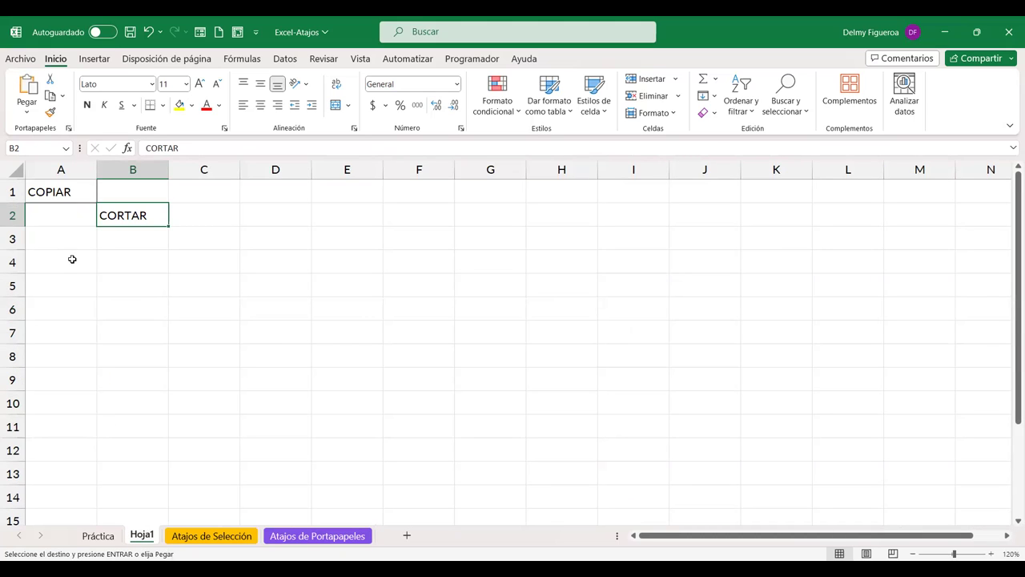
{"action": "left_click", "coordinate": [72, 259]}
{"action": "key", "text": "ctrl+v"}
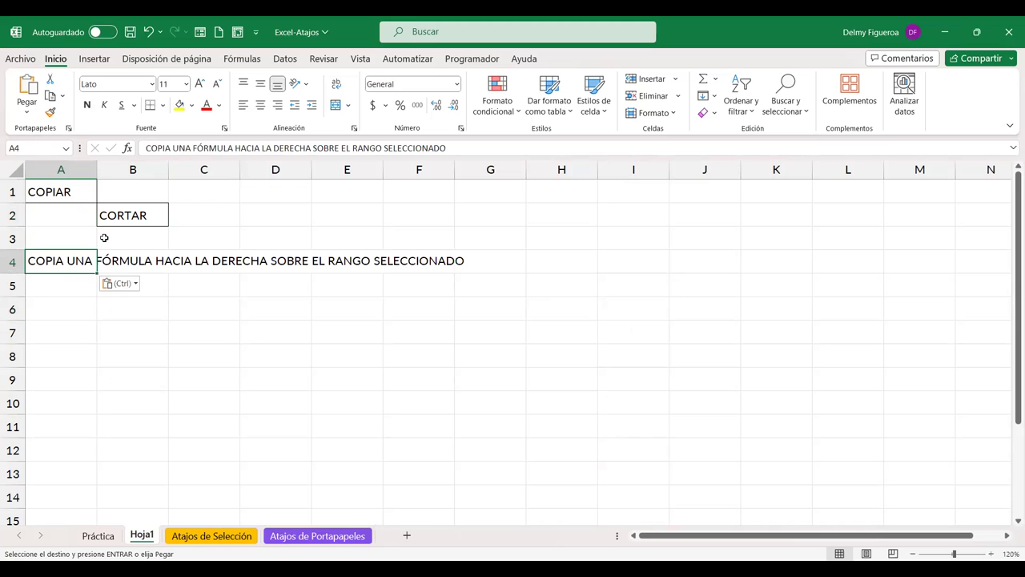
{"action": "left_click", "coordinate": [97, 535]}
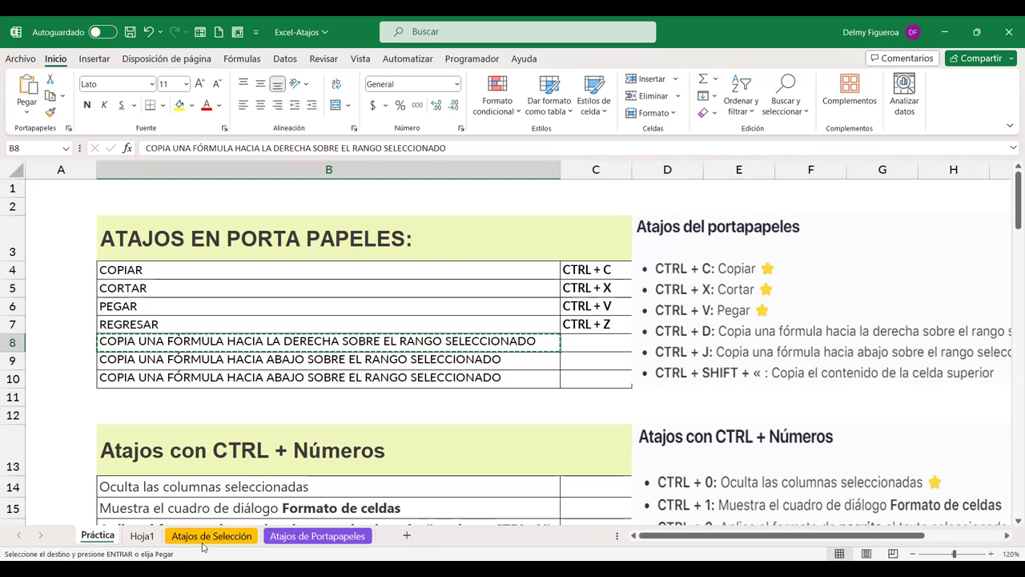
Autofit column A on Hoja1 and fill A4's text right into B4 with Ctrl+D.
{"action": "left_click", "coordinate": [142, 535]}
{"action": "key", "text": "ctrl+v"}
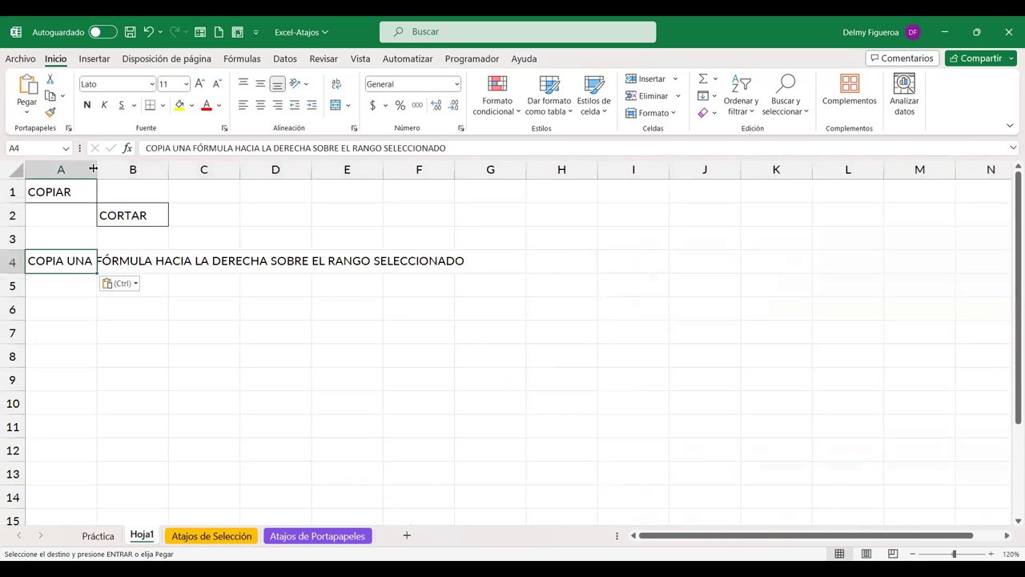
{"action": "double_click", "coordinate": [94, 165]}
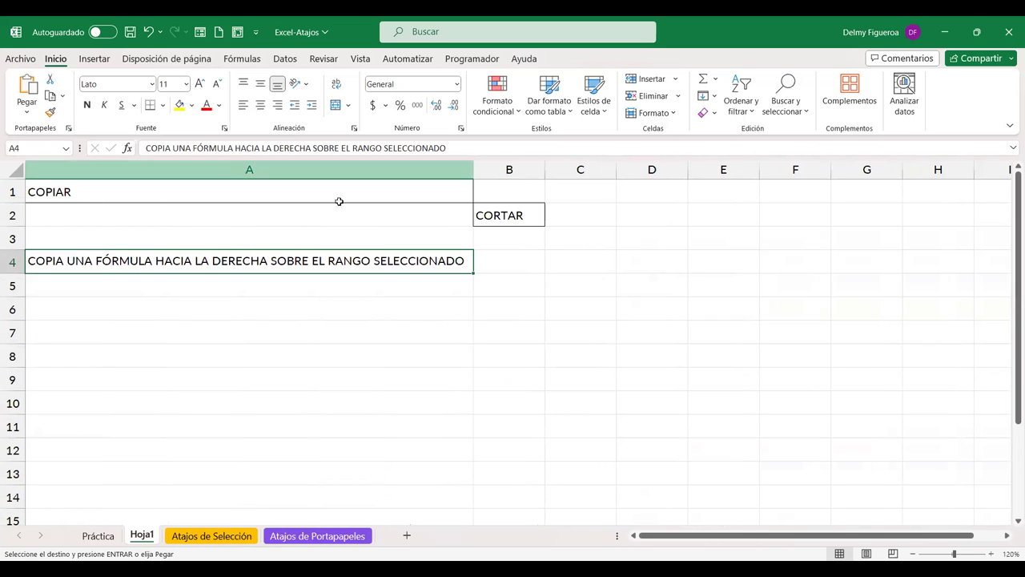
{"action": "left_click", "coordinate": [514, 262]}
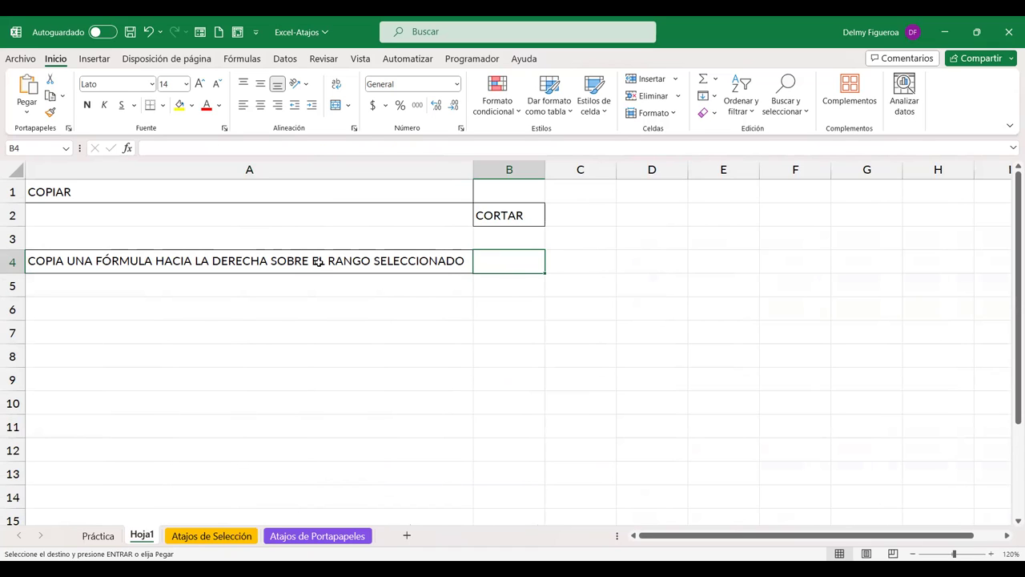
{"action": "key", "text": "ctrl+d"}
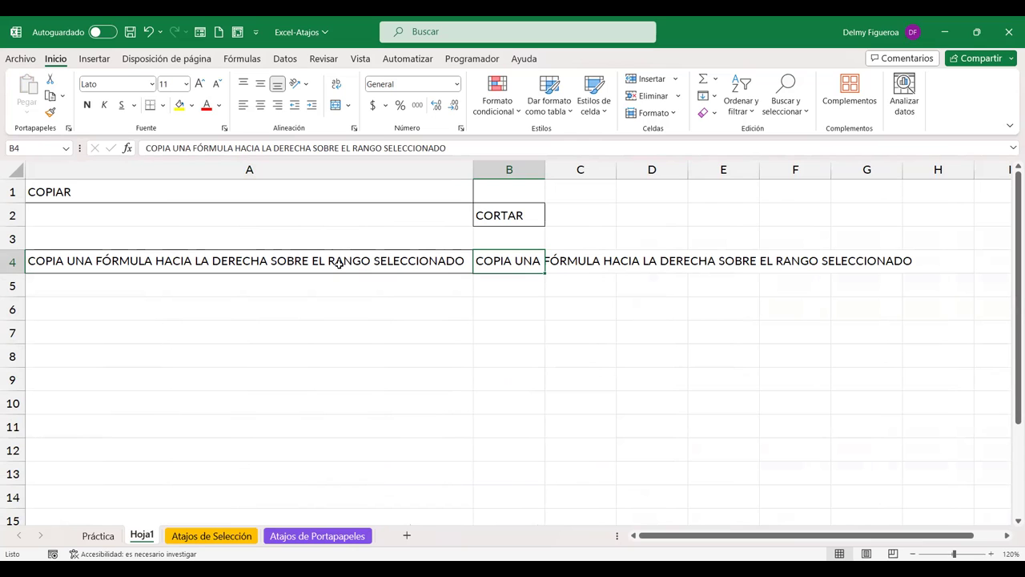
Enter CTRL + D in C8 beside the fill-right description on Práctica.
{"action": "left_click", "coordinate": [97, 535]}
{"action": "left_click", "coordinate": [603, 342]}
{"action": "type", "text": "CTRL +"}
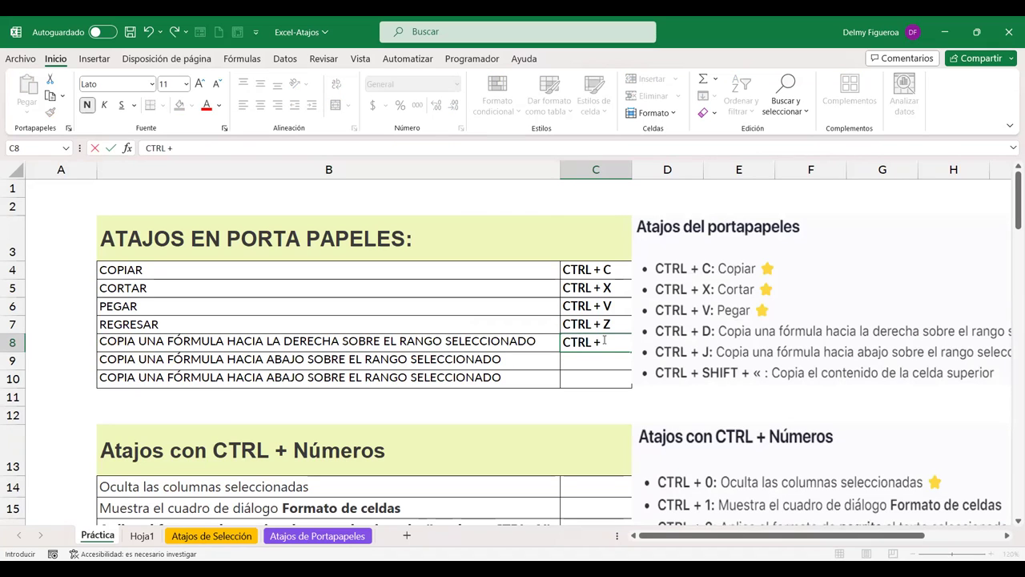
{"action": "type", "text": " D"}
{"action": "key", "text": "Return"}
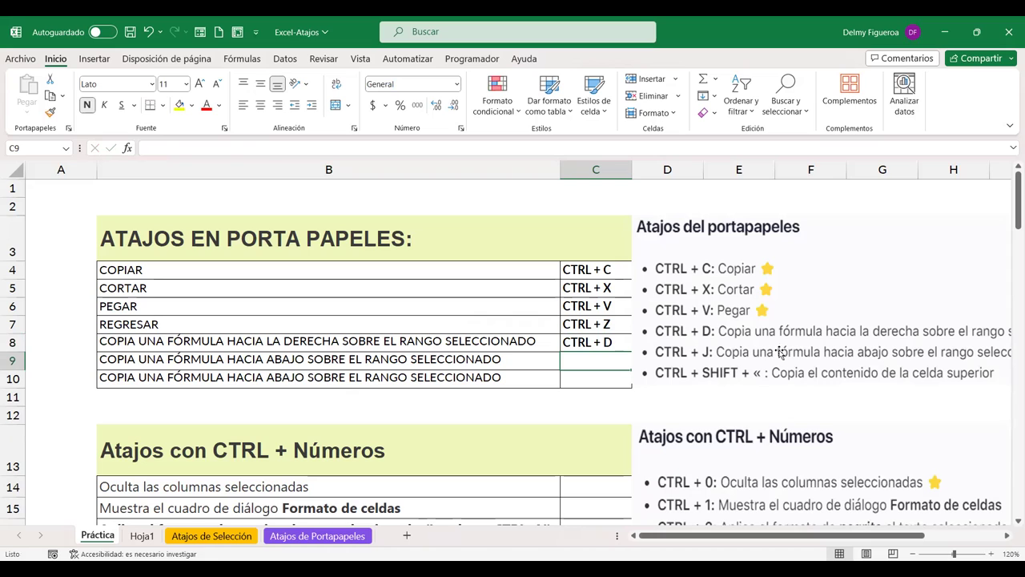
On Hoja1, fill A4's description down into A5, then return to Práctica.
{"action": "left_click", "coordinate": [340, 359]}
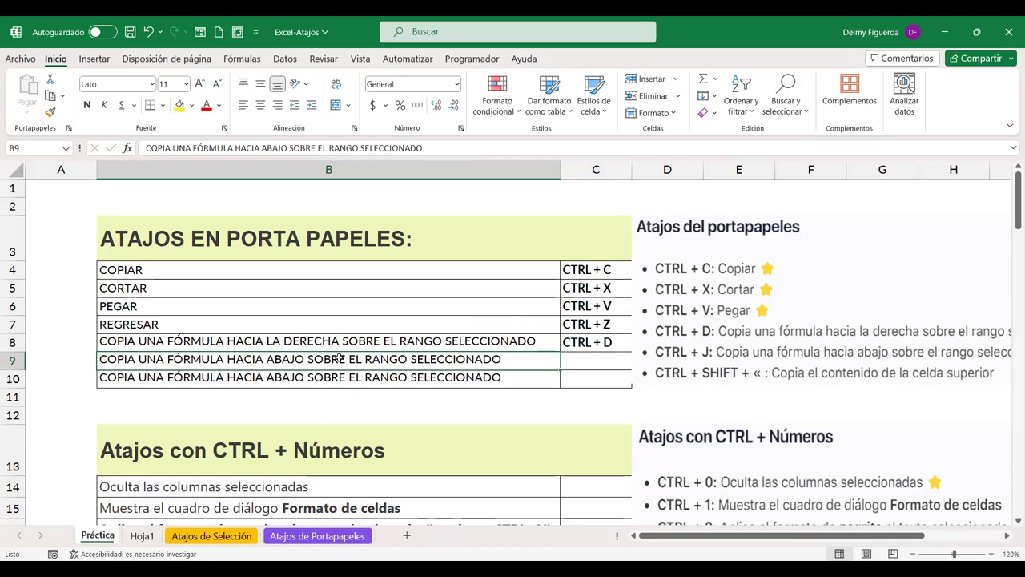
{"action": "left_click", "coordinate": [141, 535]}
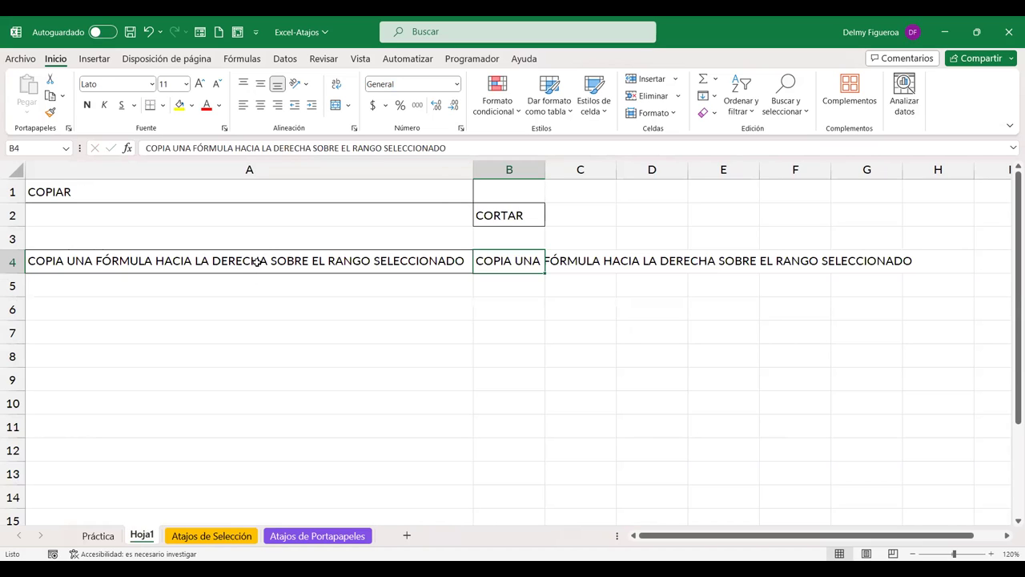
{"action": "left_click", "coordinate": [256, 262]}
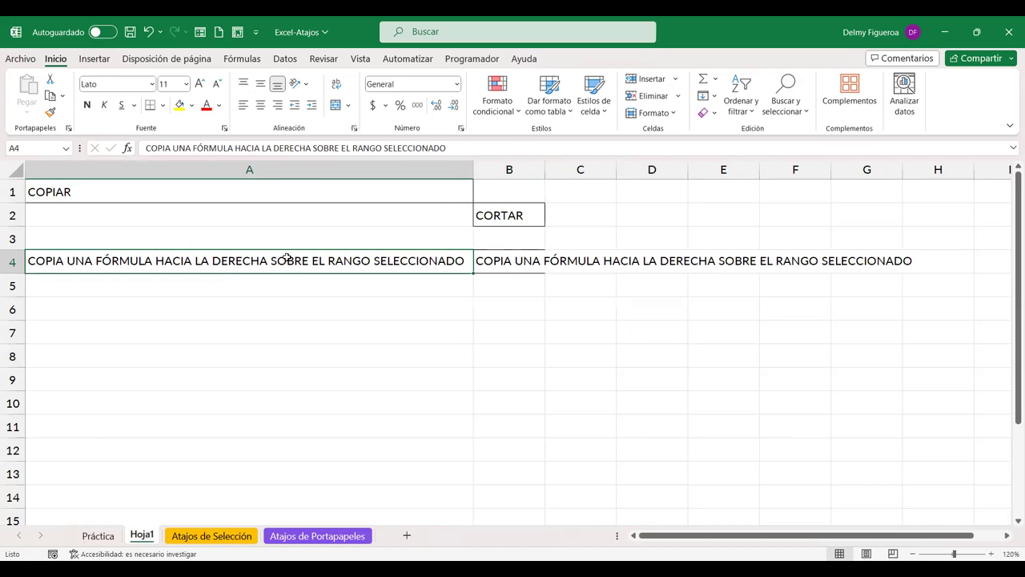
{"action": "left_click", "coordinate": [282, 288]}
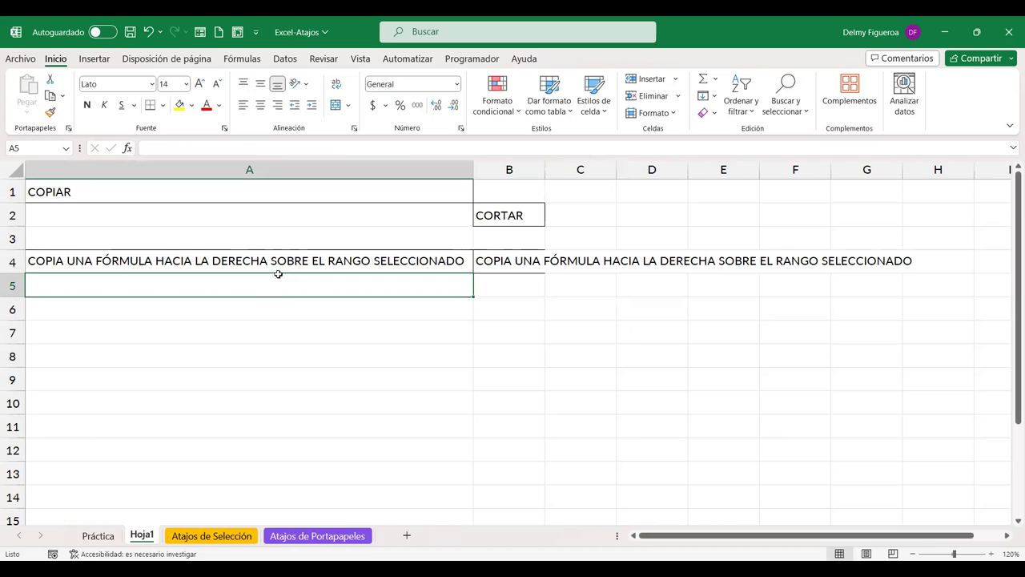
{"action": "key", "text": "ctrl+d"}
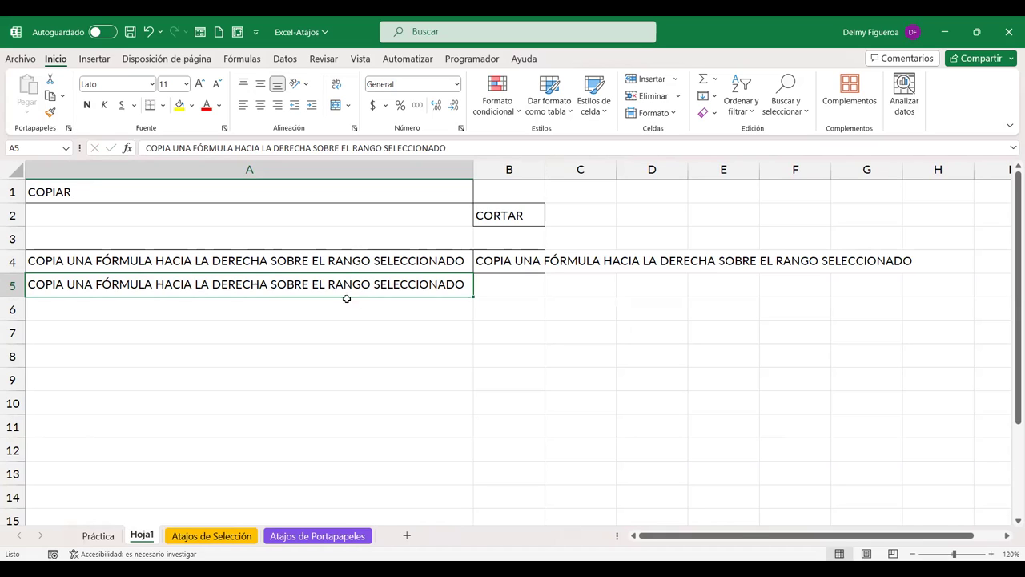
{"action": "left_click", "coordinate": [97, 535]}
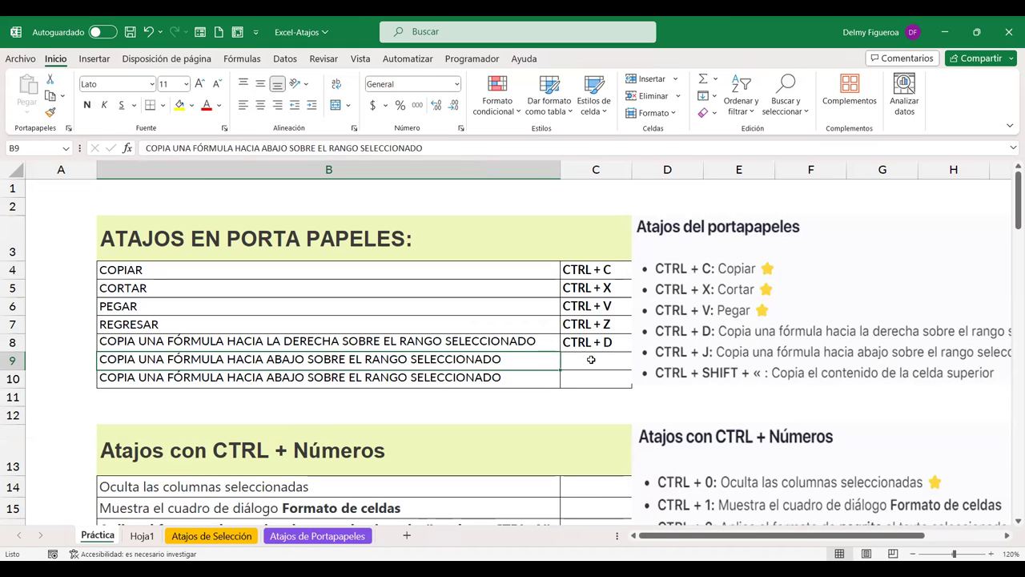
Enter CTRL + J in C9 beside the fill-down description.
{"action": "left_click", "coordinate": [590, 360]}
{"action": "type", "text": "CTRL"}
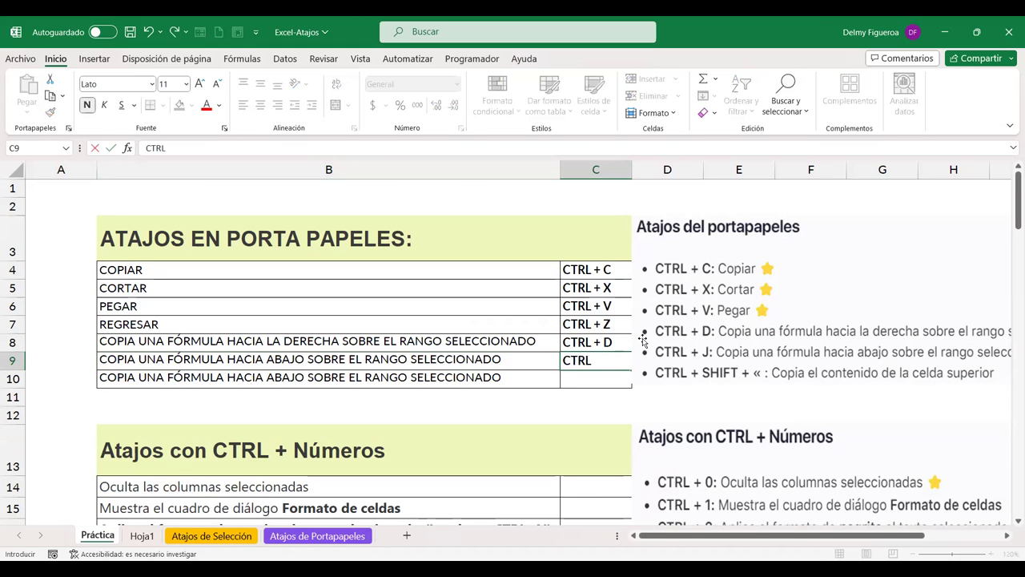
{"action": "key", "text": "Return"}
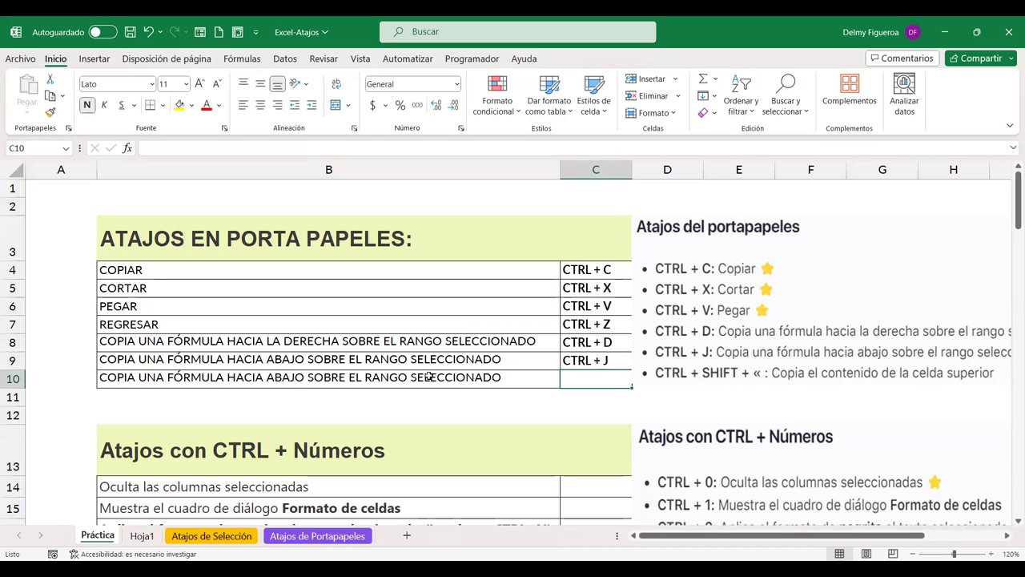
Look over the Rellenar fill options on Hoja1, then scroll Práctica down to the CTRL + Números table.
{"action": "left_click", "coordinate": [142, 536]}
{"action": "left_click", "coordinate": [385, 258]}
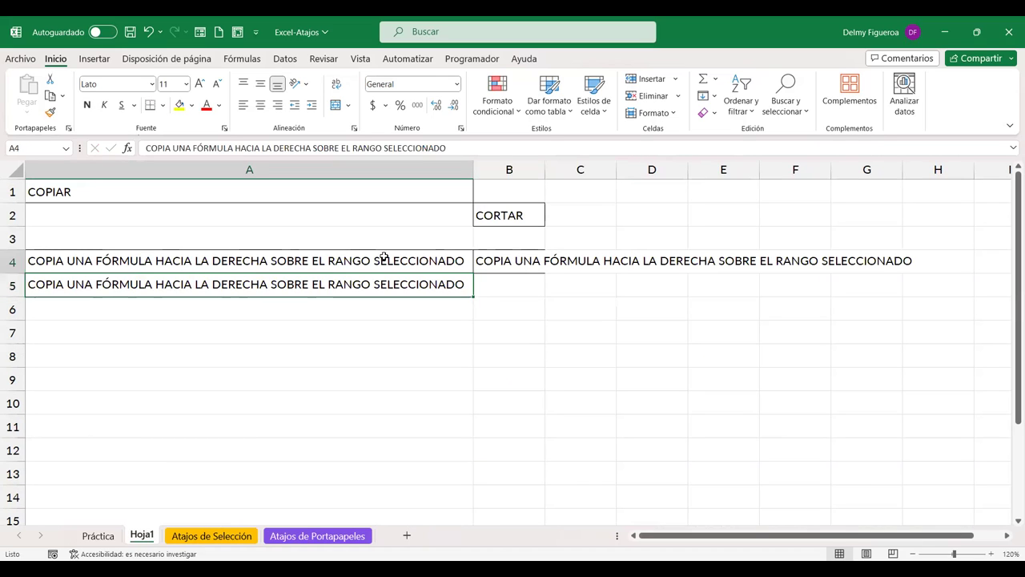
{"action": "left_click", "coordinate": [384, 234]}
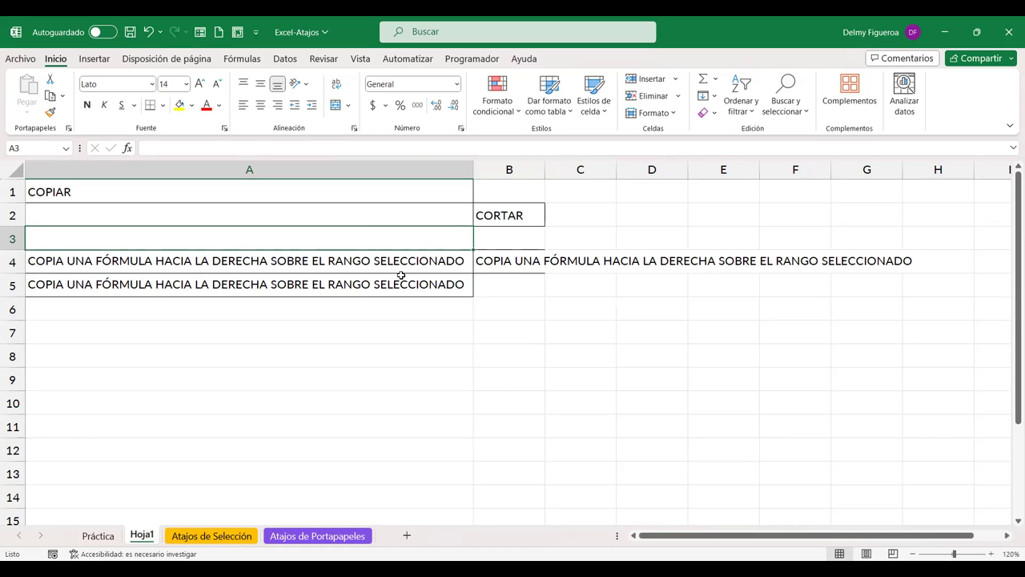
{"action": "left_click", "coordinate": [102, 537]}
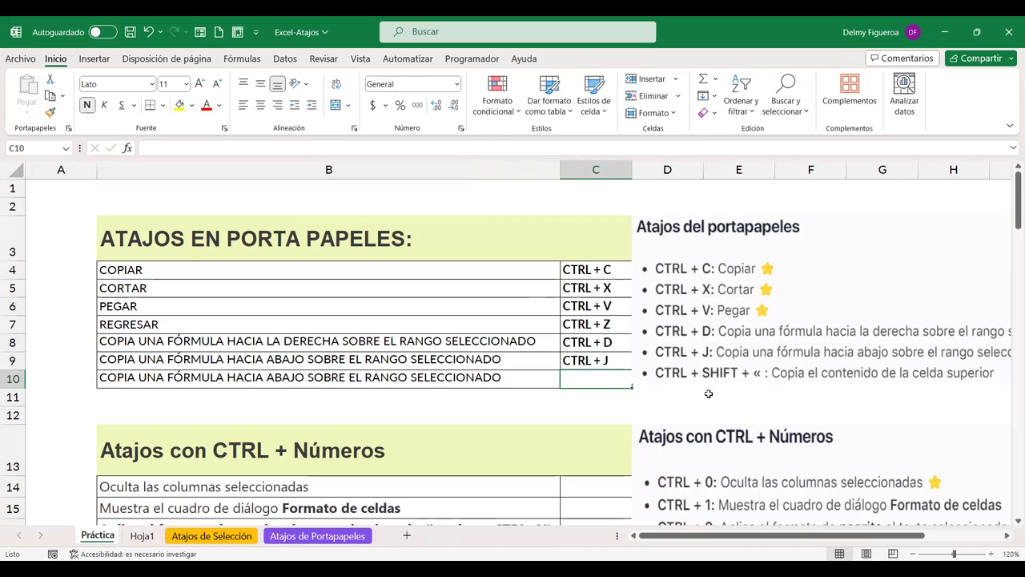
{"action": "left_click", "coordinate": [159, 536]}
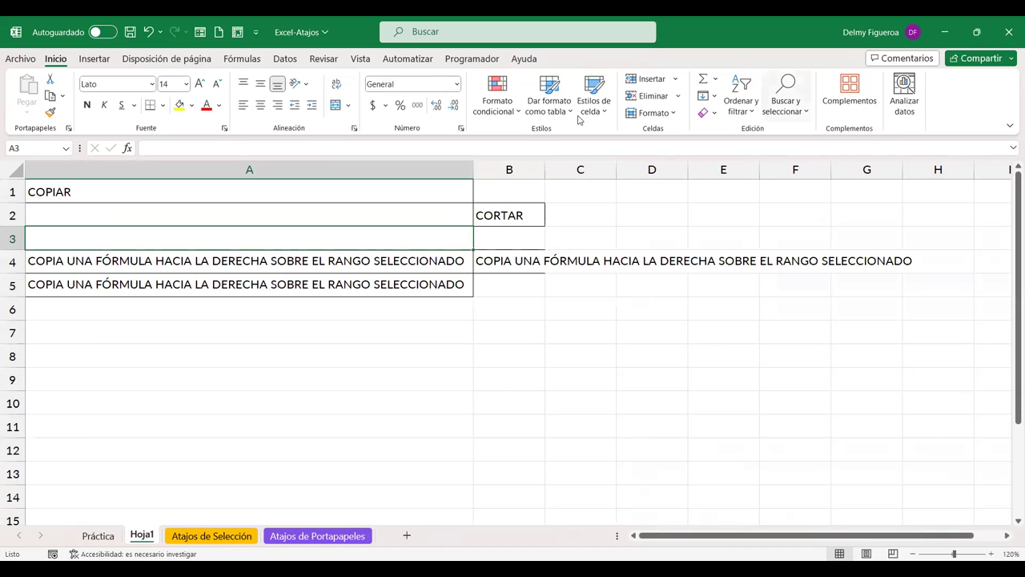
{"action": "left_click", "coordinate": [715, 96]}
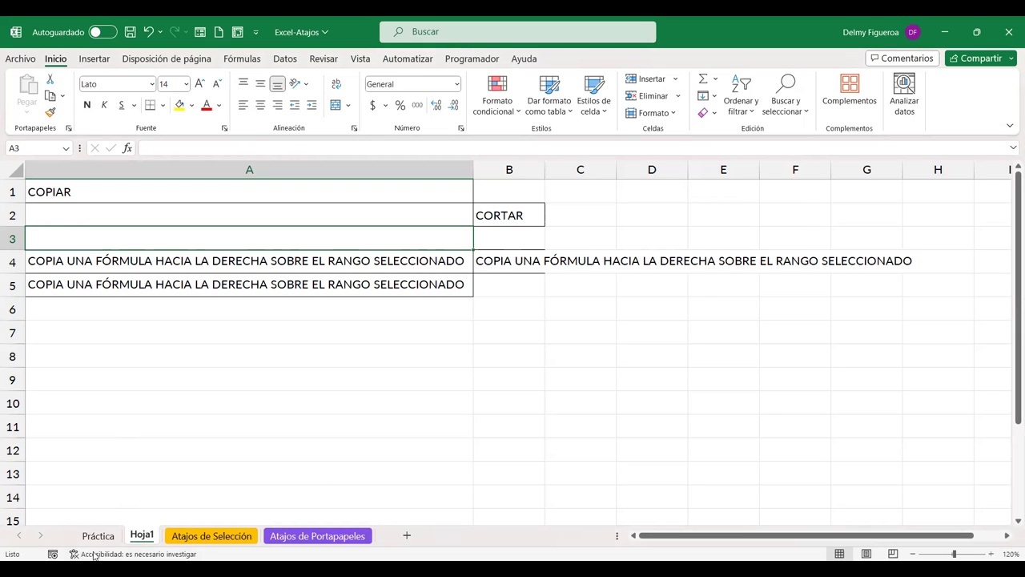
{"action": "left_click", "coordinate": [99, 535]}
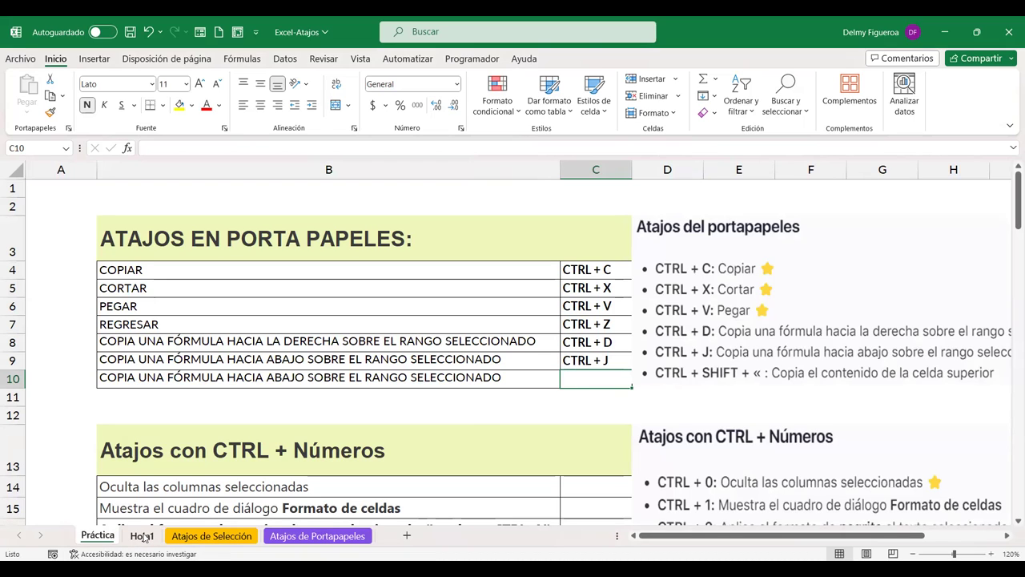
{"action": "left_click", "coordinate": [143, 536]}
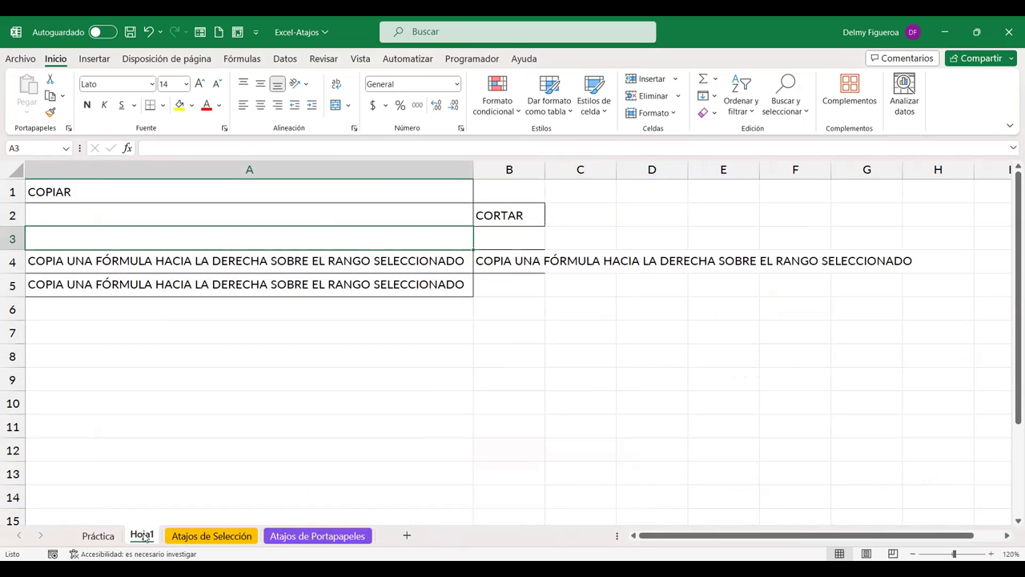
{"action": "left_click", "coordinate": [99, 536]}
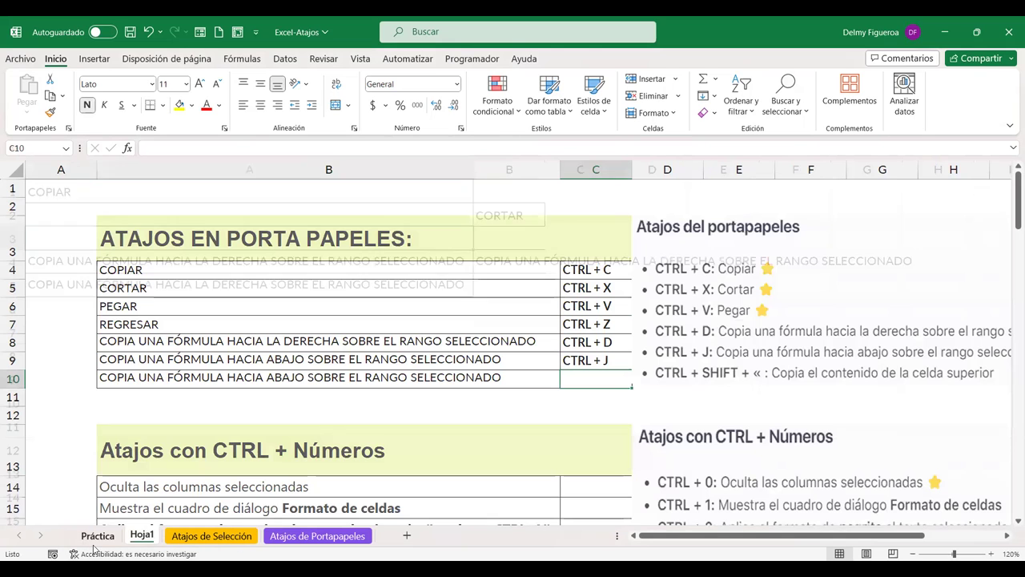
{"action": "scroll", "coordinate": [805, 393], "scroll_direction": "down", "scroll_amount": 1}
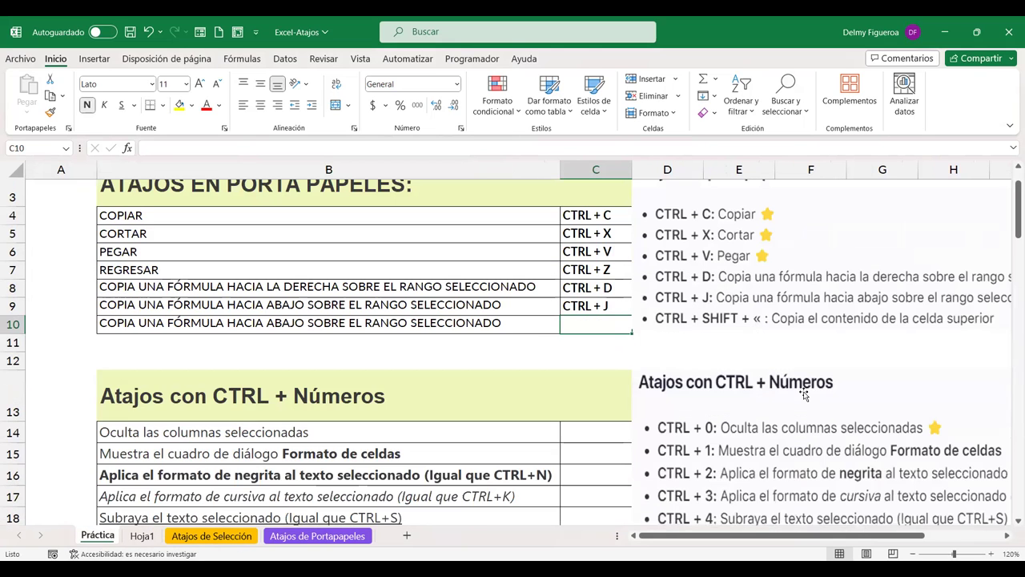
{"action": "scroll", "coordinate": [805, 392], "scroll_direction": "down", "scroll_amount": 1}
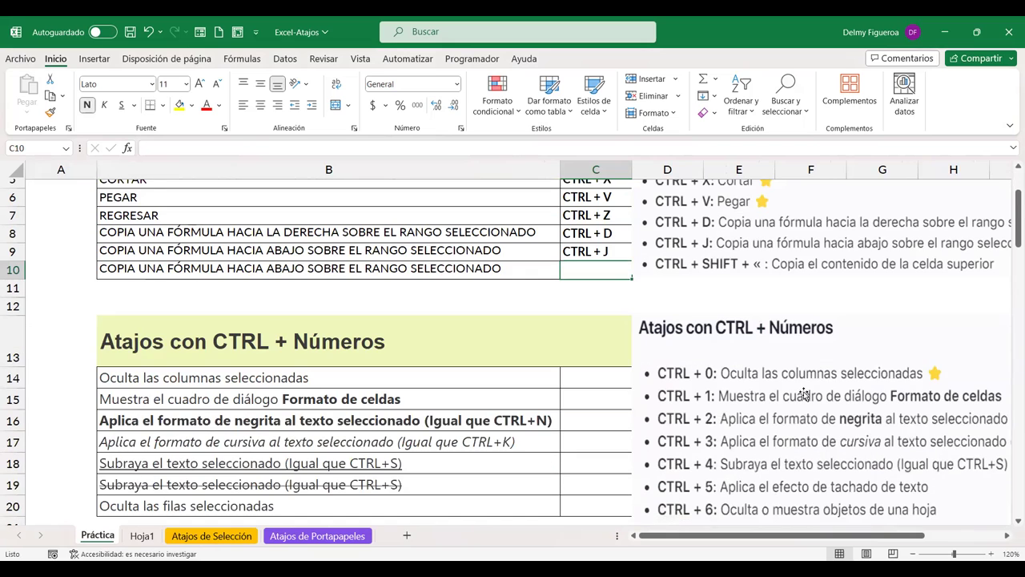
{"action": "scroll", "coordinate": [805, 392], "scroll_direction": "down", "scroll_amount": 1}
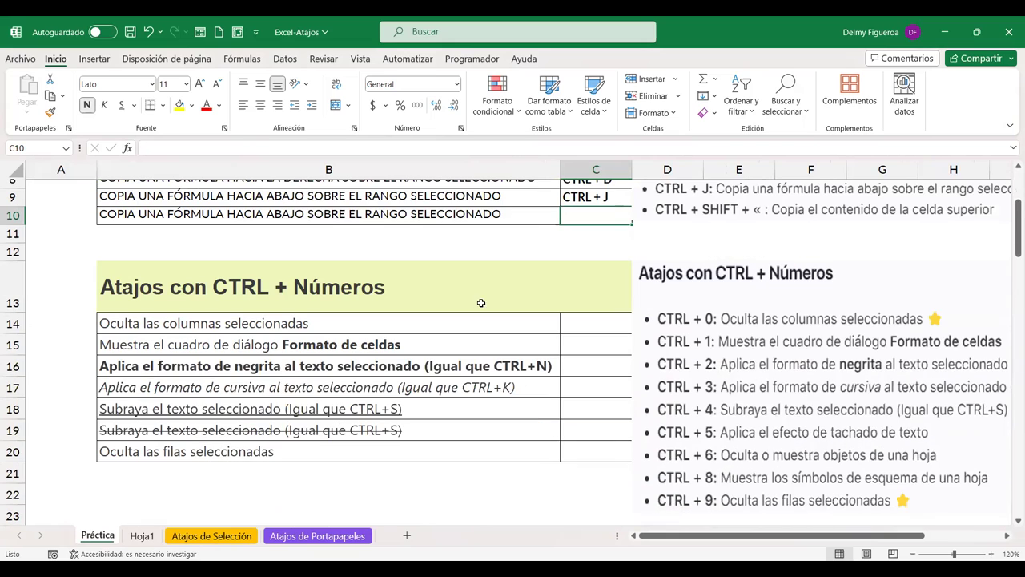
Demonstrate hiding column A on Hoja1, then enter CTRL + 0 in C14 beside the hide-columns row.
{"action": "left_click", "coordinate": [599, 326]}
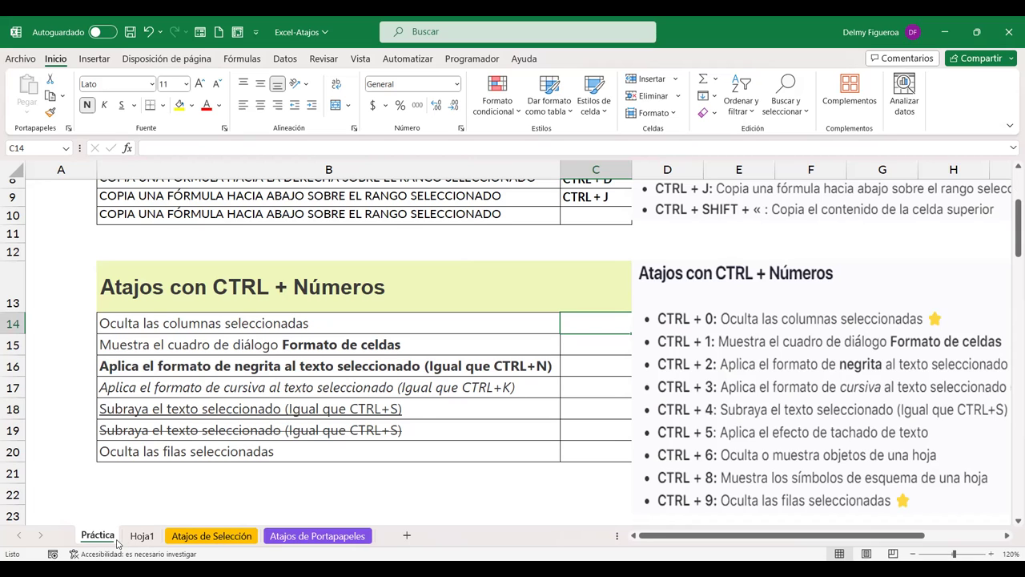
{"action": "left_click", "coordinate": [142, 535]}
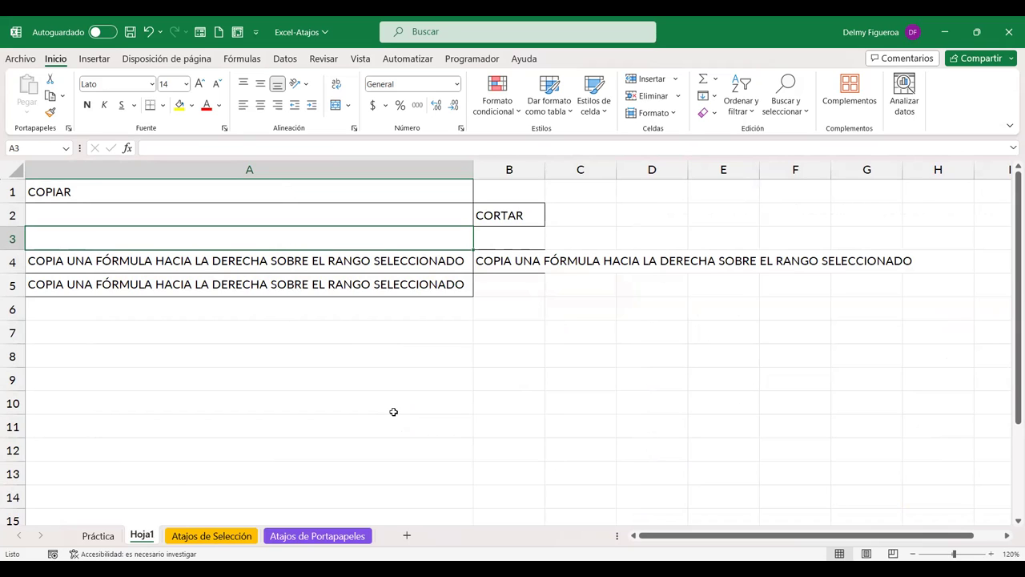
{"action": "key", "text": "ctrl+minus"}
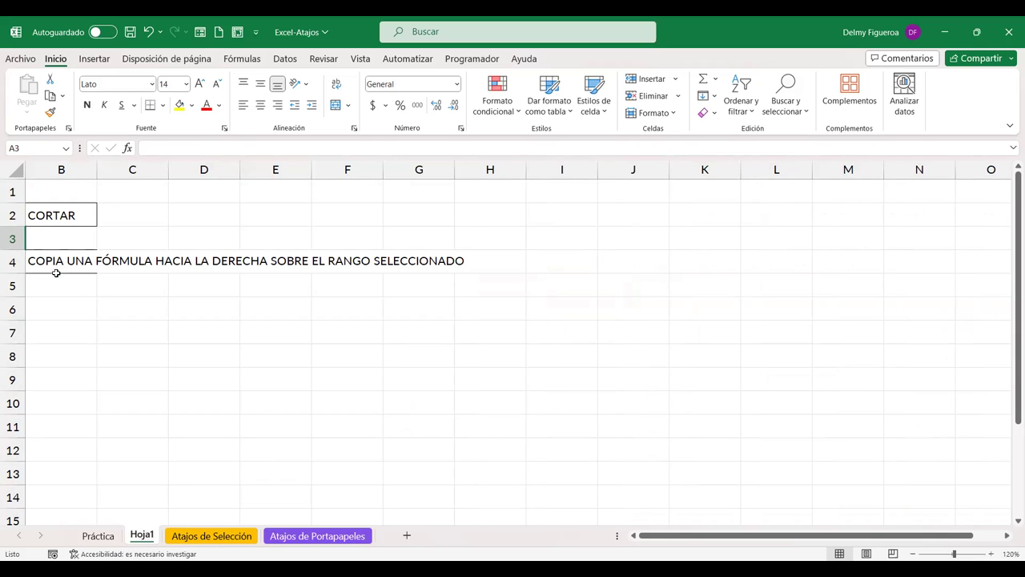
{"action": "scroll", "coordinate": [56, 273], "scroll_direction": "left", "scroll_amount": 2}
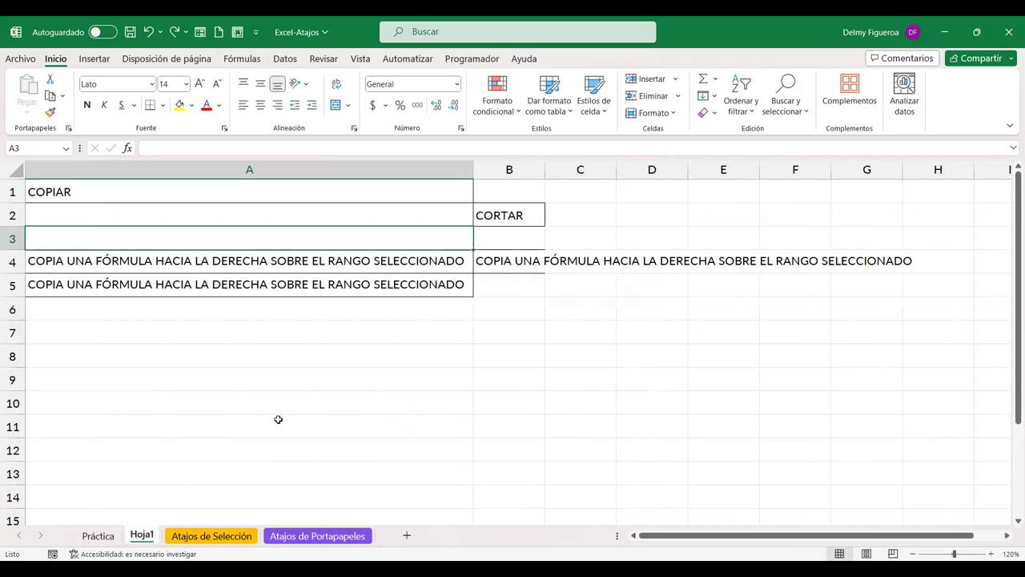
{"action": "left_click", "coordinate": [97, 534]}
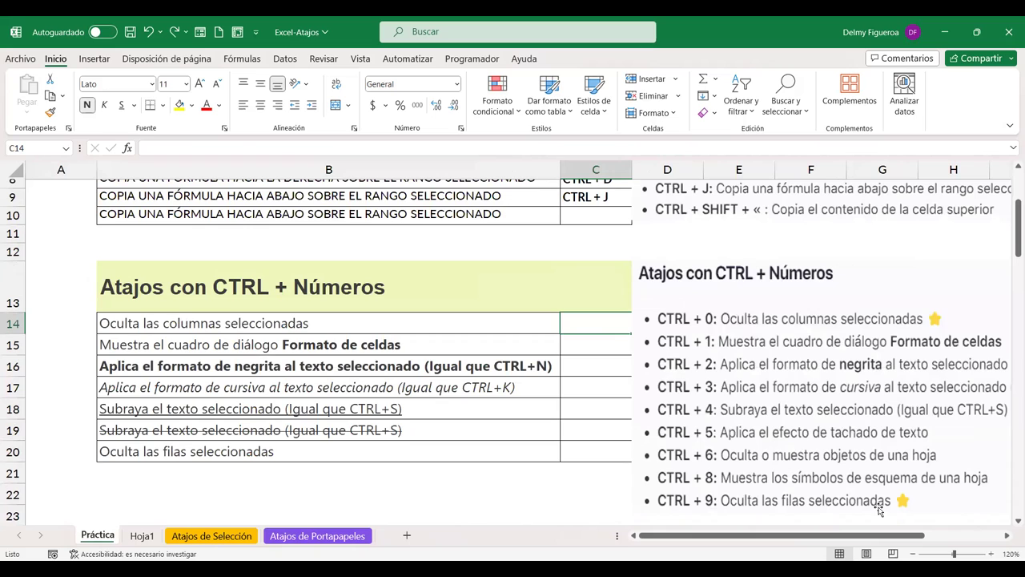
{"action": "type", "text": "CT"}
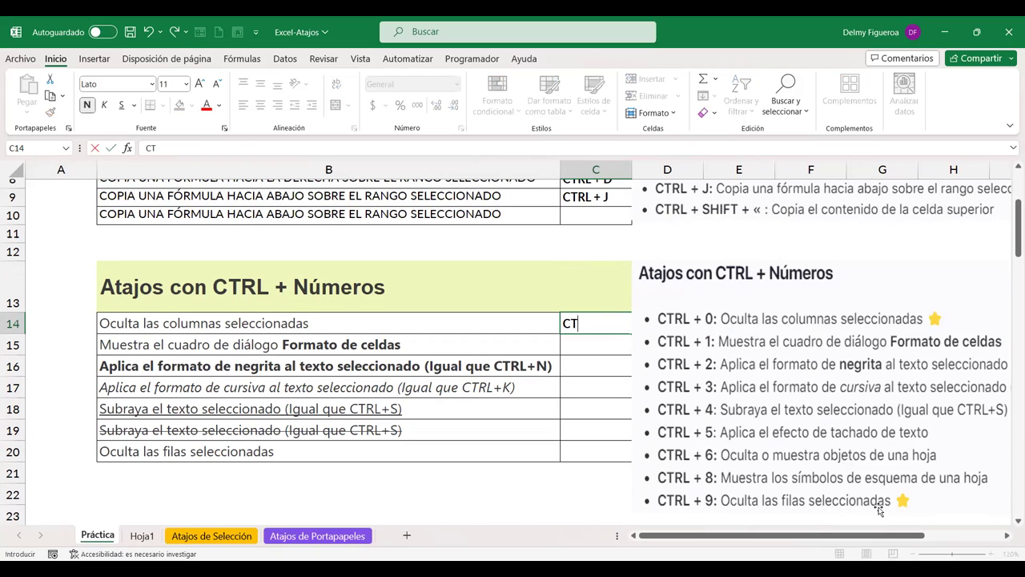
{"action": "type", "text": "RL + 0"}
{"action": "key", "text": "Return"}
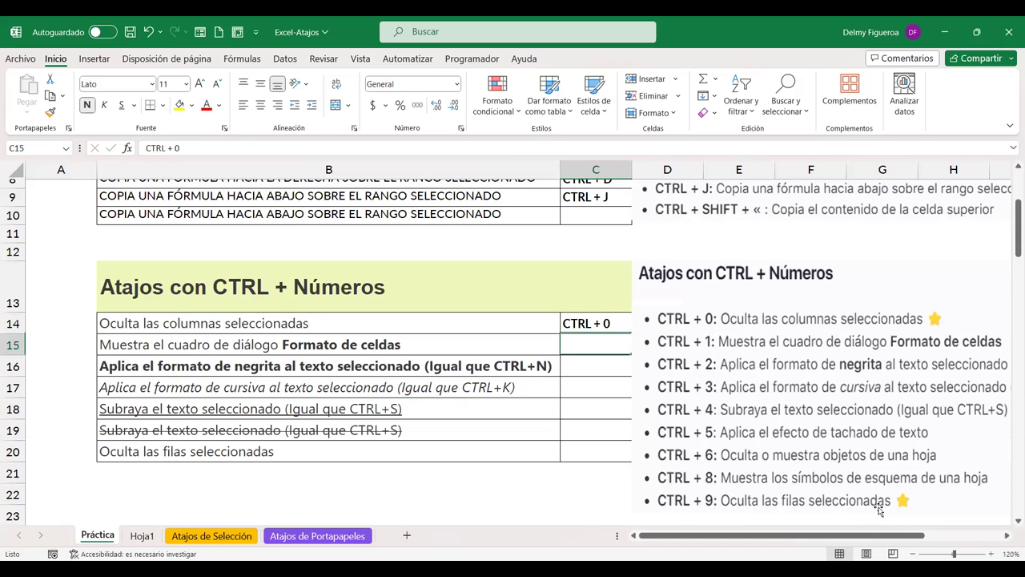
{"action": "left_click", "coordinate": [142, 535]}
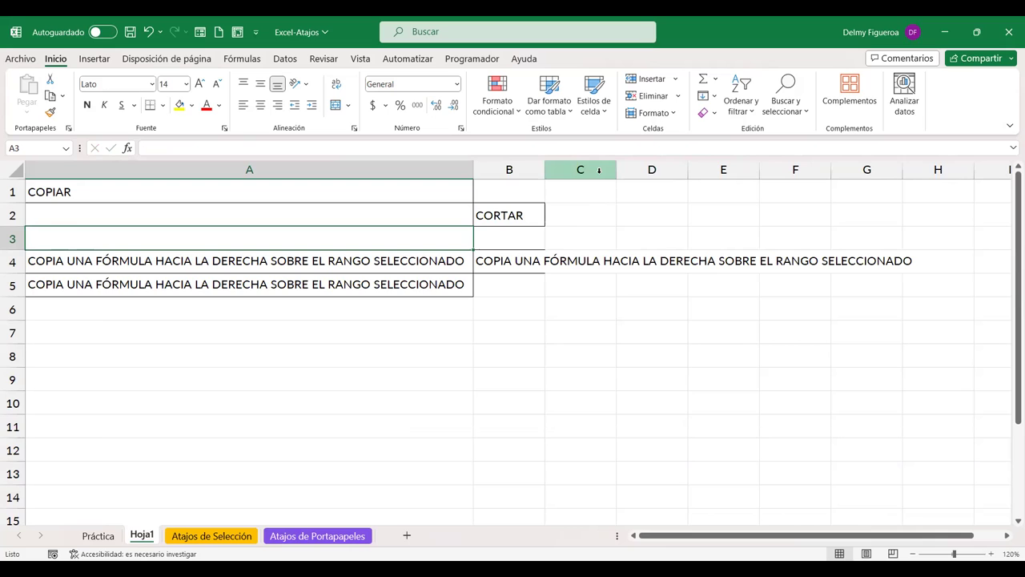
{"action": "left_click", "coordinate": [598, 172]}
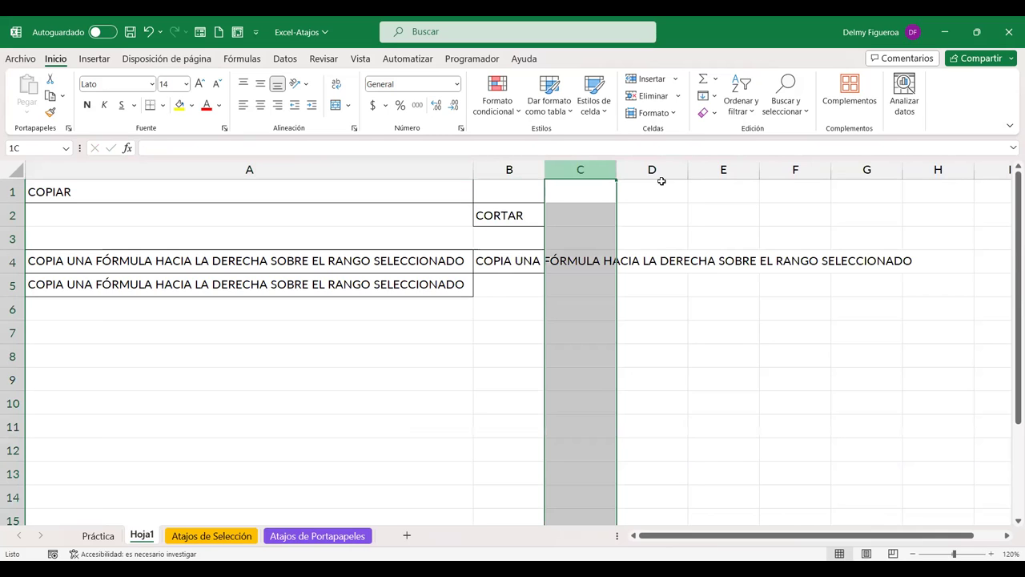
{"action": "key", "text": "shift+Right"}
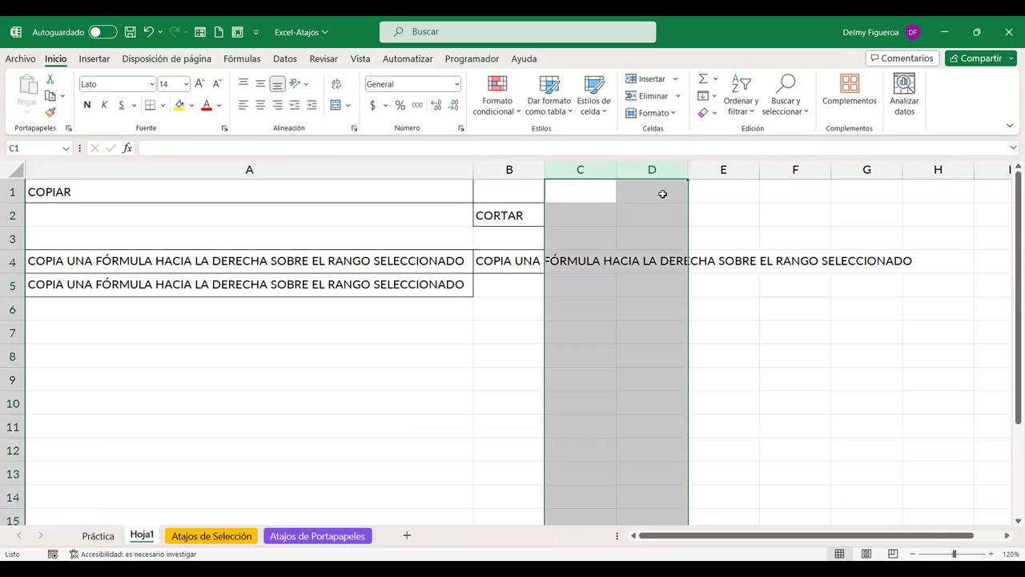
{"action": "key", "text": "ctrl+0"}
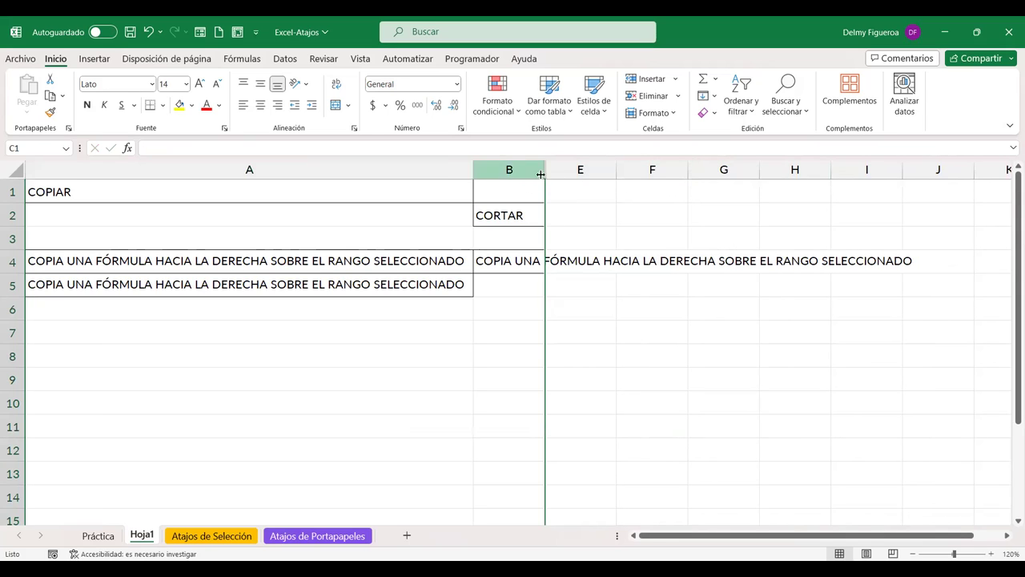
{"action": "key", "text": "ctrl+shift+0"}
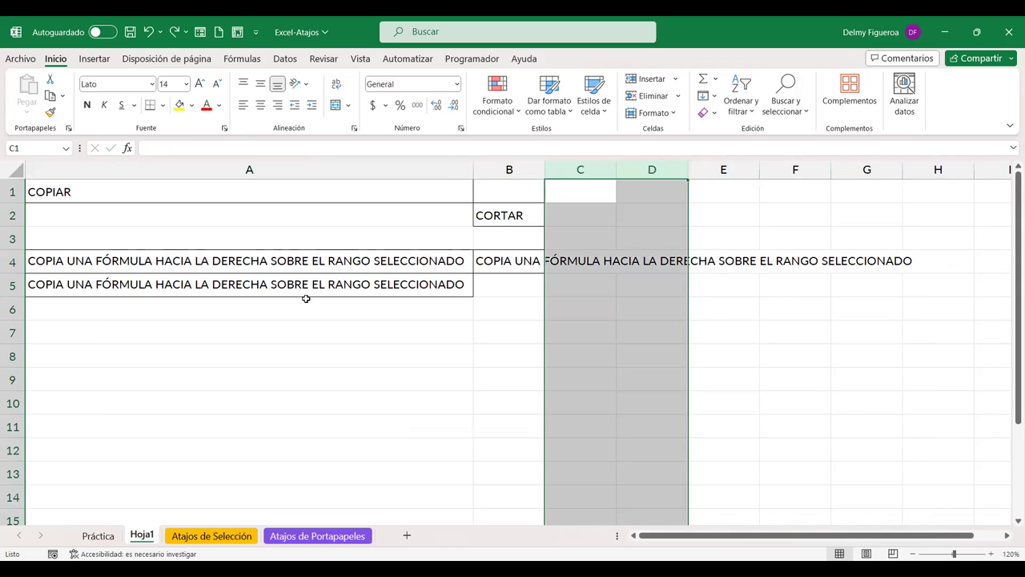
Enter CTRL + 1 in C15 beside Formato de celdas and open that dialog with Ctrl+1.
{"action": "left_click", "coordinate": [98, 536]}
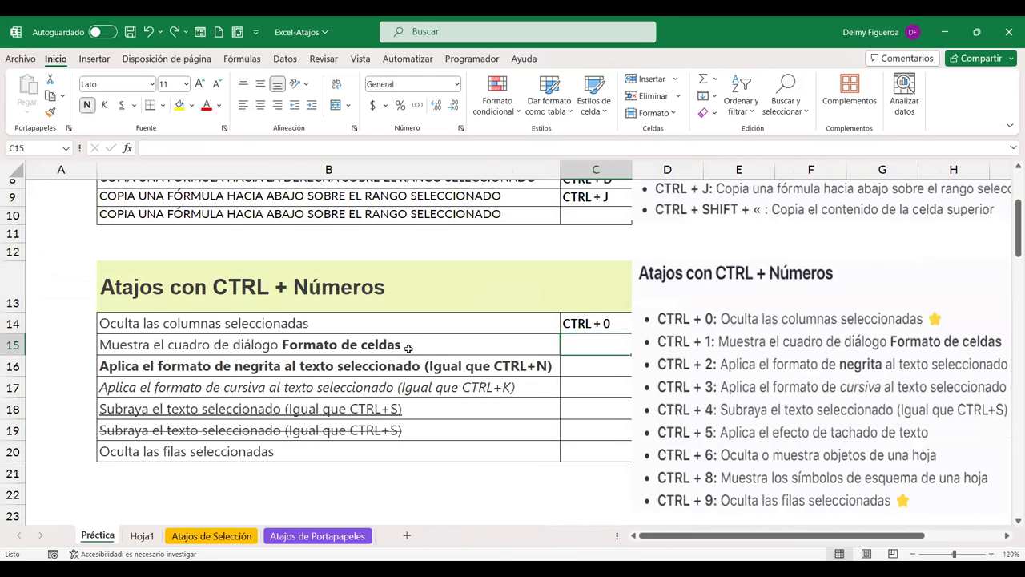
{"action": "left_click", "coordinate": [231, 347]}
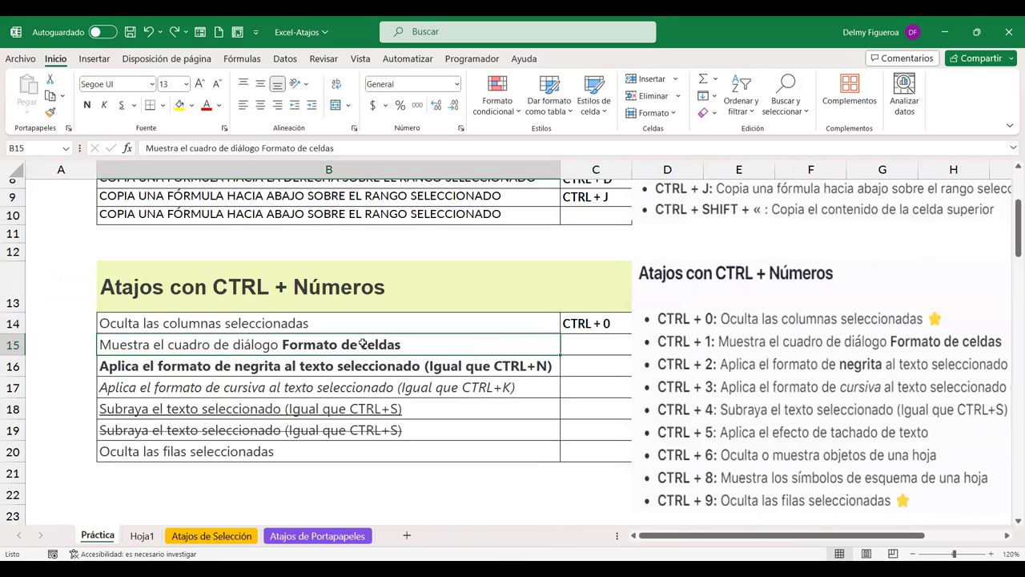
{"action": "left_click", "coordinate": [602, 341]}
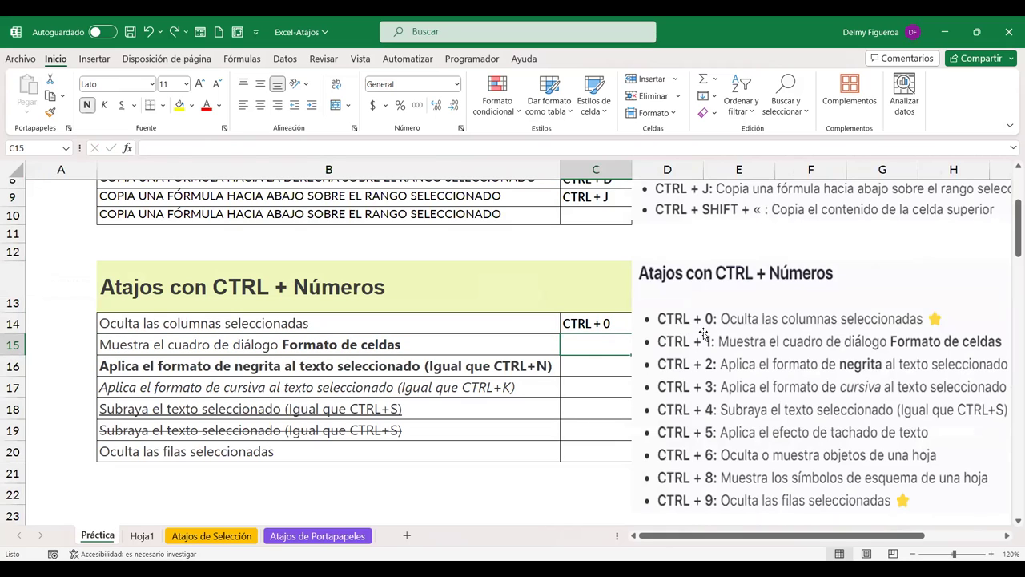
{"action": "type", "text": "CTRL"}
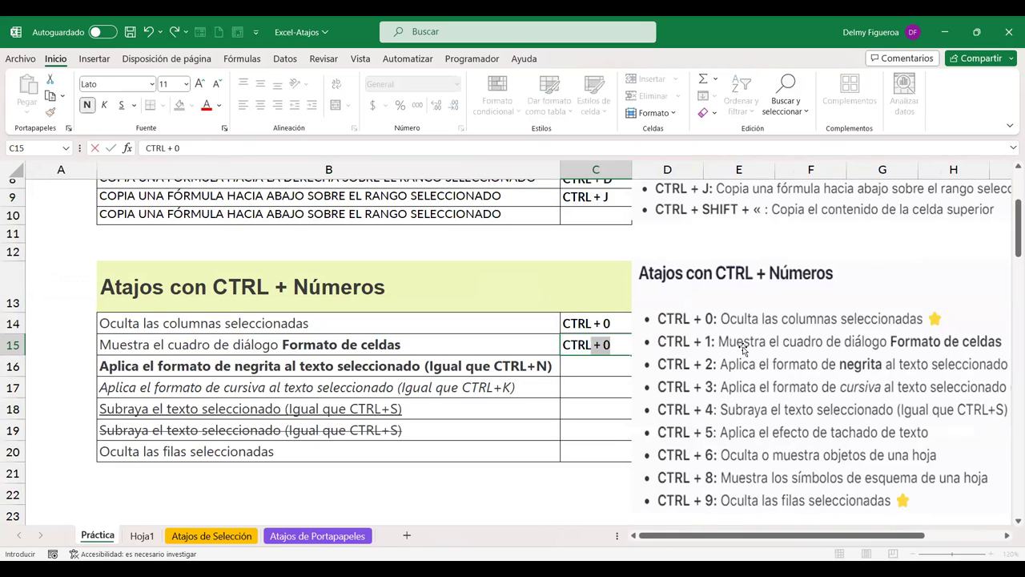
{"action": "key", "text": "Tab"}
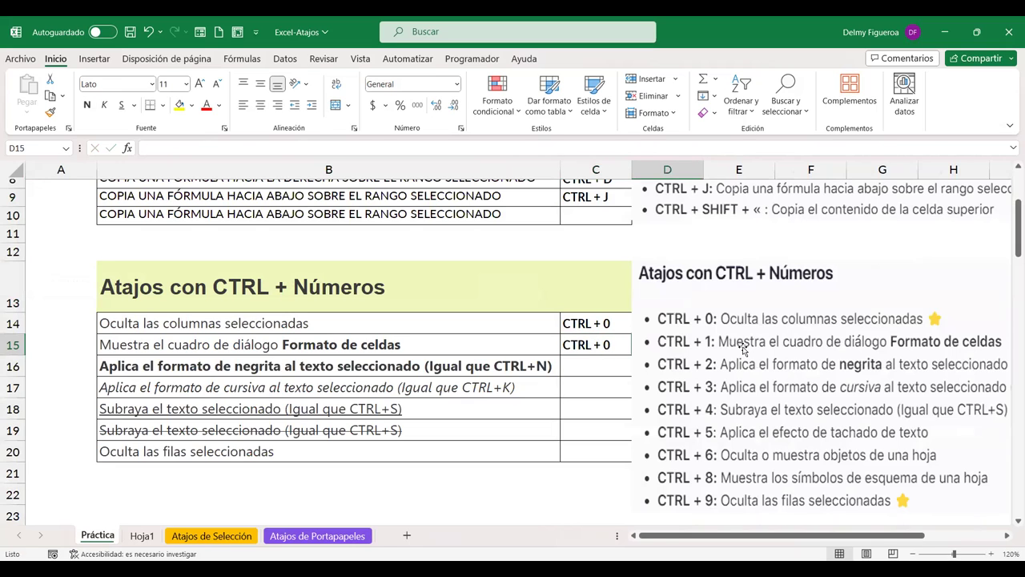
{"action": "left_click", "coordinate": [612, 349]}
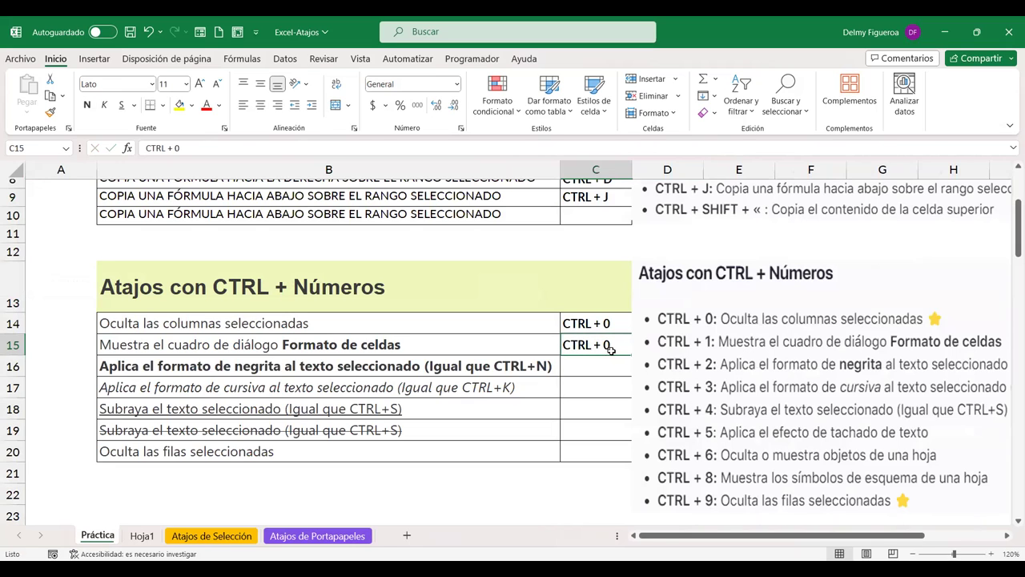
{"action": "double_click", "coordinate": [611, 344]}
{"action": "key", "text": "BackSpace"}
{"action": "type", "text": "1"}
{"action": "key", "text": "Return"}
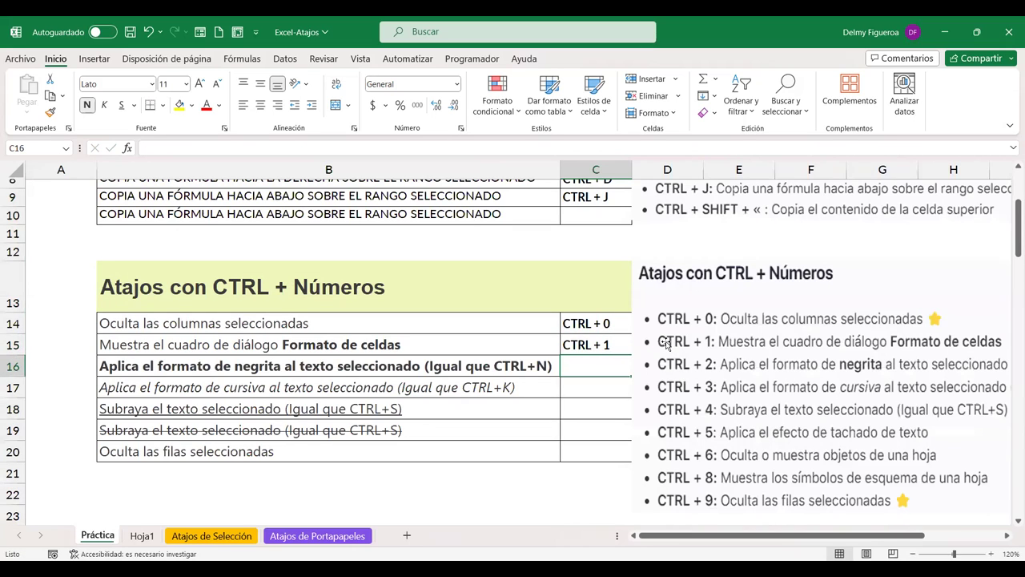
{"action": "key", "text": "Up"}
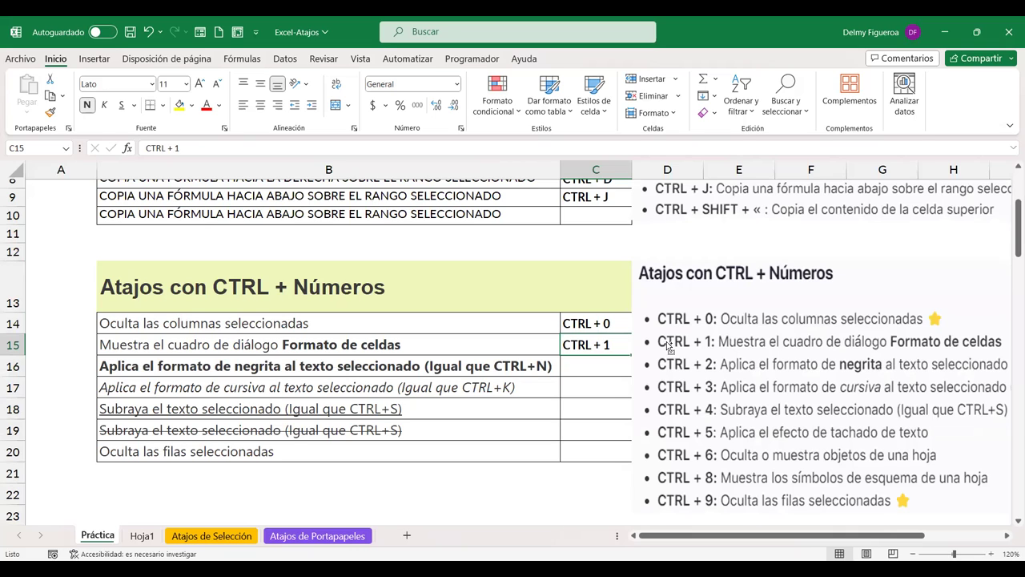
{"action": "key", "text": "ctrl+1"}
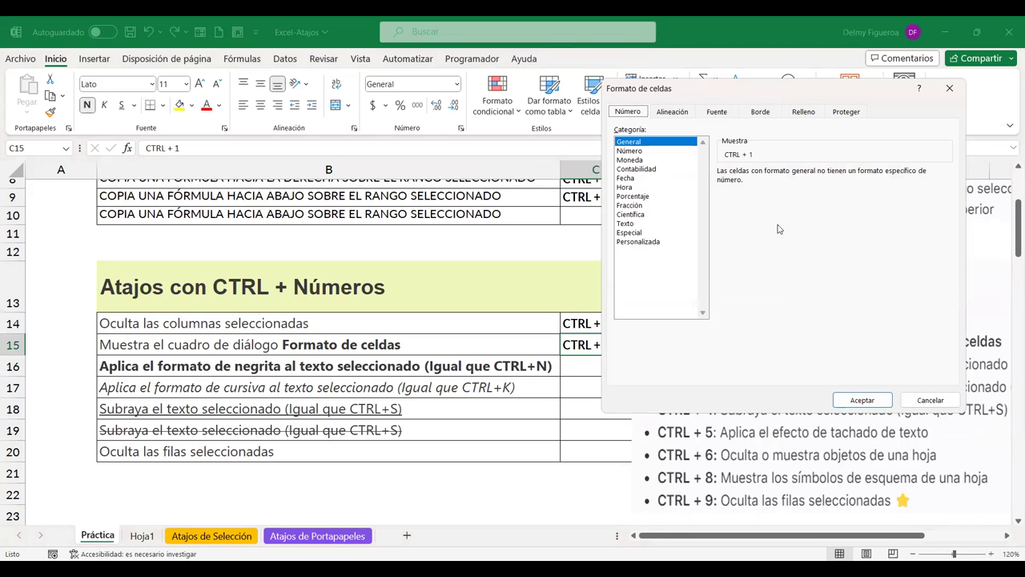
Close the Formato de celdas dialog without changes and select C16.
{"action": "left_click_drag", "start_coordinate": [925, 402], "coordinate": [611, 356]}
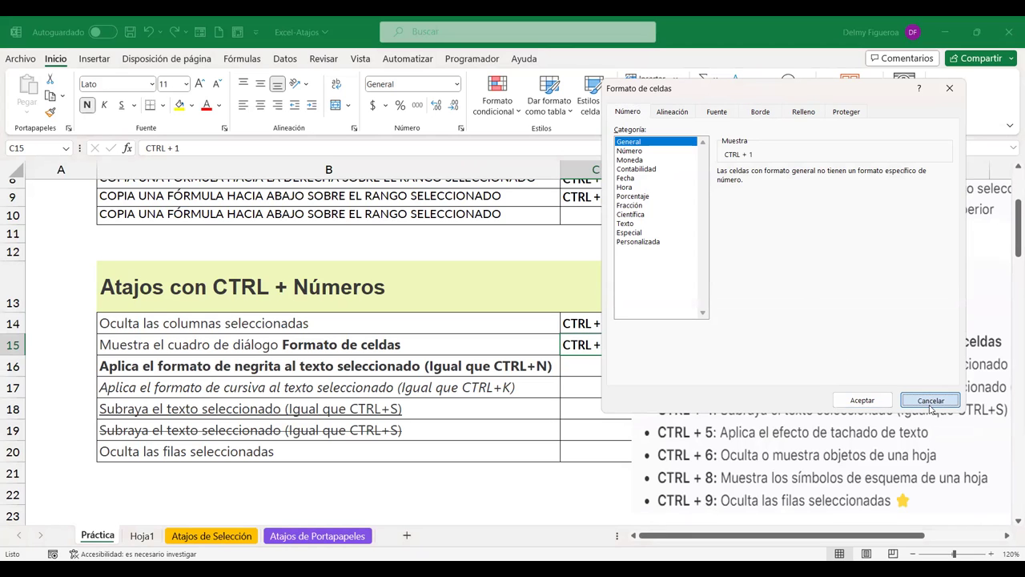
{"action": "key", "text": "Escape"}
{"action": "left_click", "coordinate": [602, 364]}
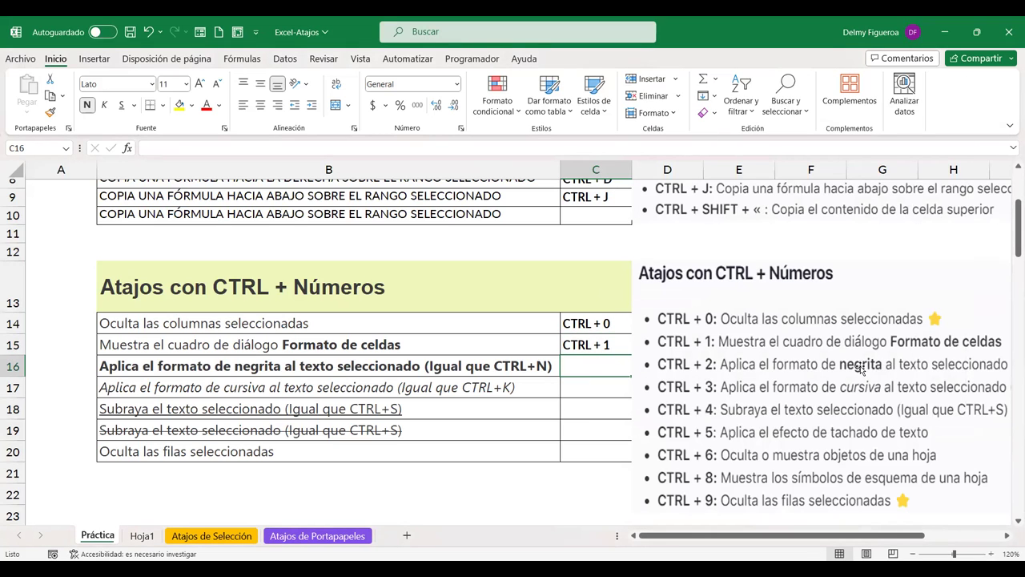
Toggle bold on the B16 description several times with Ctrl+2.
{"action": "left_click", "coordinate": [522, 365]}
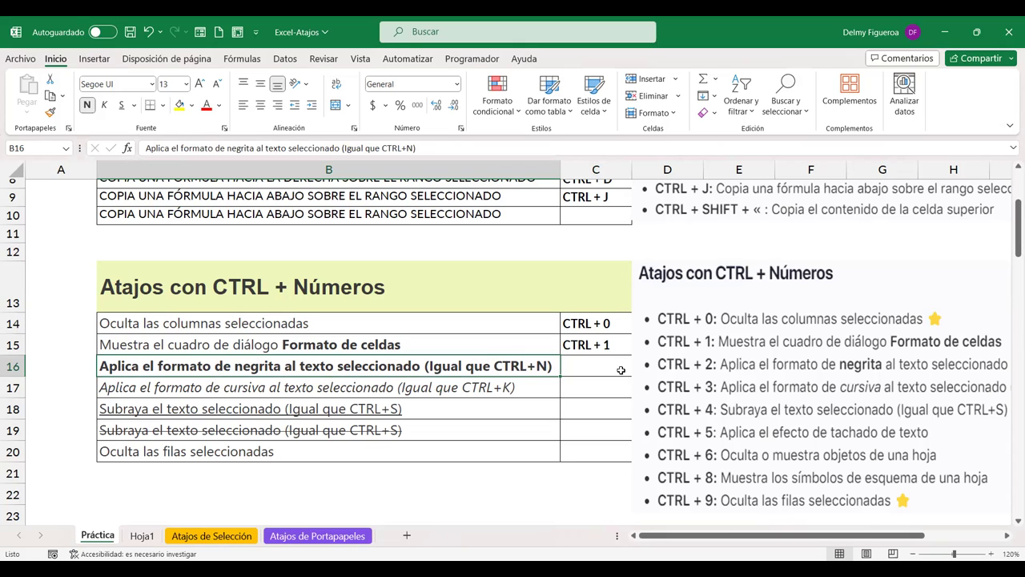
{"action": "key", "text": "ctrl+2"}
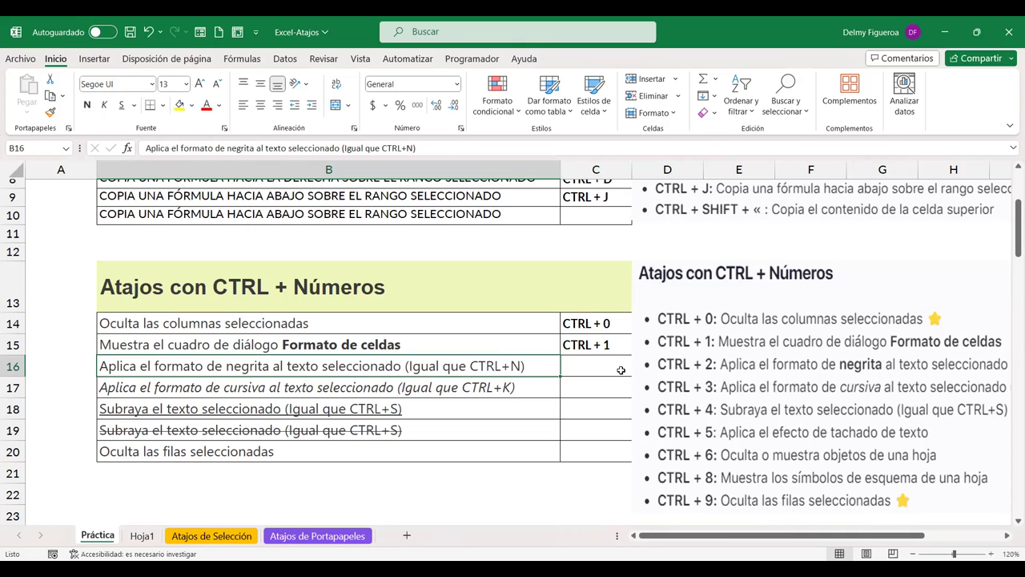
{"action": "key", "text": "ctrl+2"}
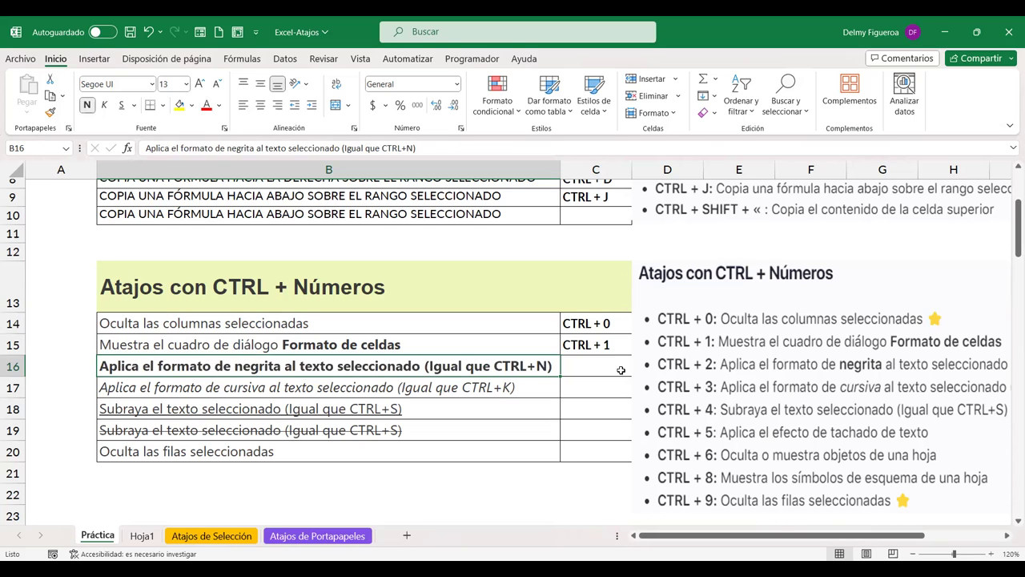
{"action": "key", "text": "ctrl+2"}
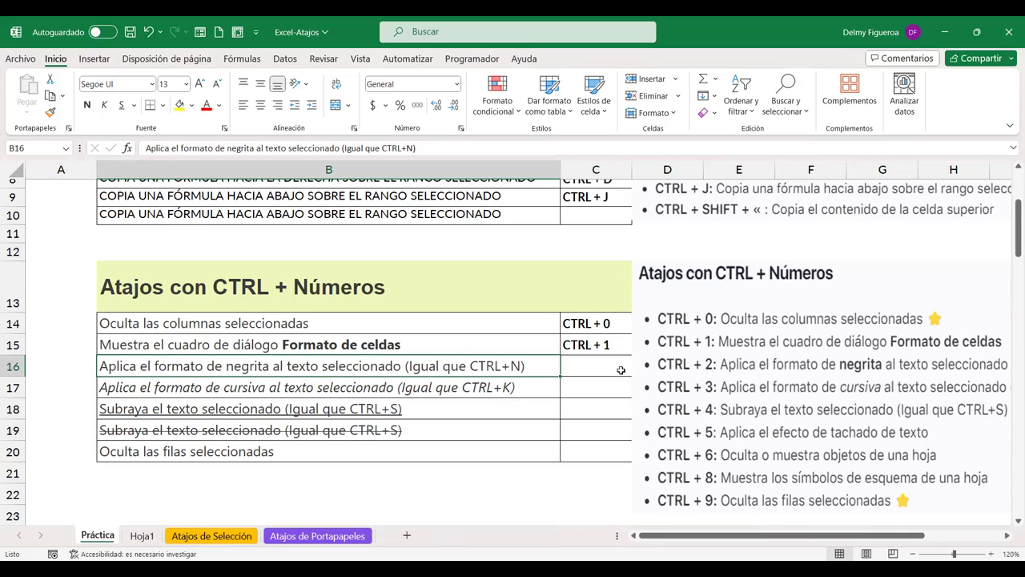
{"action": "key", "text": "ctrl+2"}
{"action": "key", "text": "ctrl+2"}
{"action": "key", "text": "ctrl+2"}
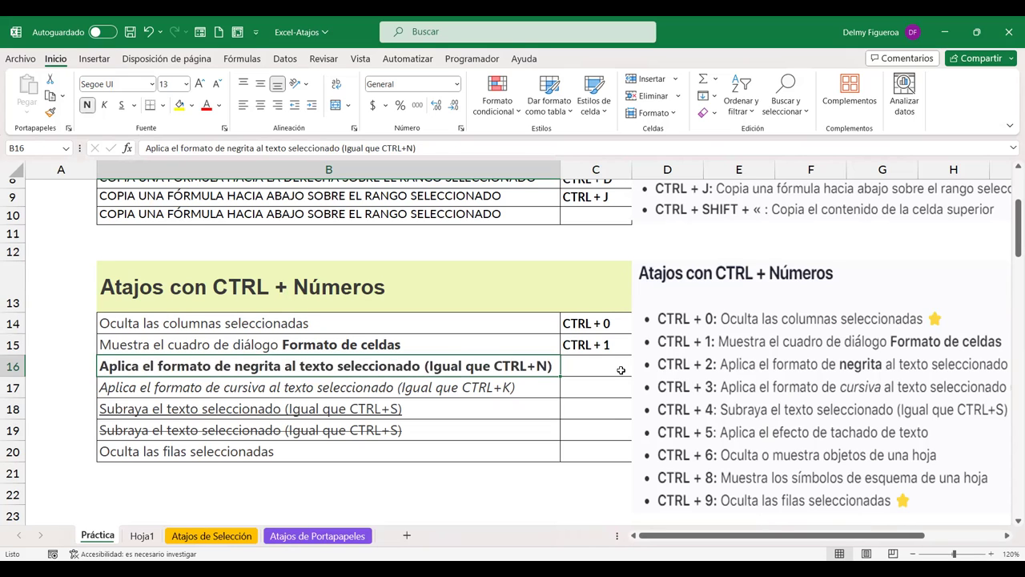
{"action": "key", "text": "ctrl+2"}
{"action": "key", "text": "ctrl+2"}
{"action": "key", "text": "ctrl+2"}
{"action": "key", "text": "ctrl+2"}
{"action": "key", "text": "ctrl+2"}
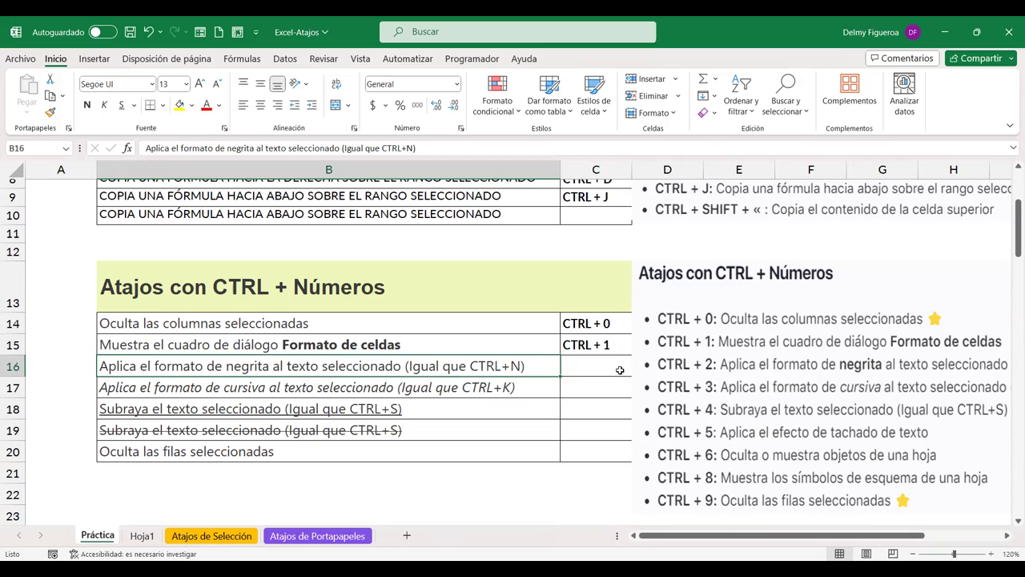
Enter CTRL + 2 in C16 beside the bold description.
{"action": "left_click", "coordinate": [620, 369]}
{"action": "type", "text": "CTRL + 2"}
{"action": "key", "text": "Return"}
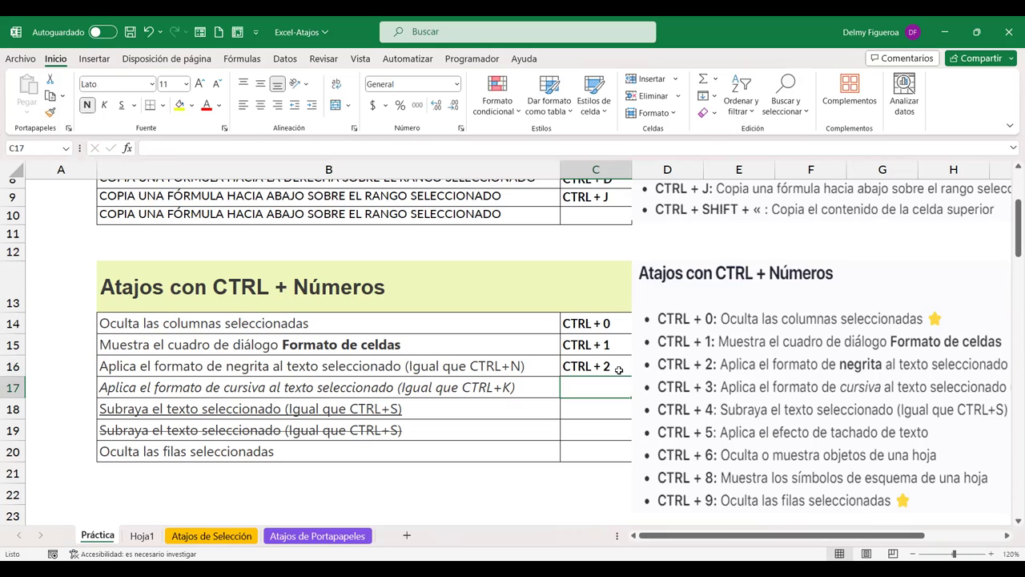
Toggle italic on the B17 description with Ctrl+3, leaving it upright.
{"action": "left_click", "coordinate": [390, 384]}
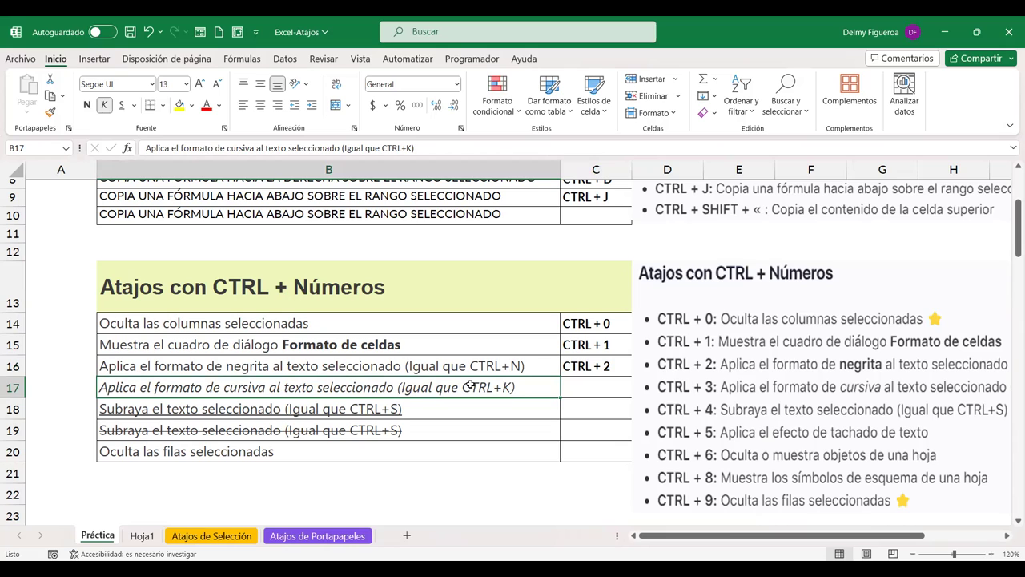
{"action": "key", "text": "ctrl+3"}
{"action": "key", "text": "ctrl+3"}
{"action": "key", "text": "ctrl+3"}
{"action": "key", "text": "ctrl+3"}
{"action": "key", "text": "ctrl+3"}
{"action": "key", "text": "ctrl+3"}
{"action": "key", "text": "ctrl+3"}
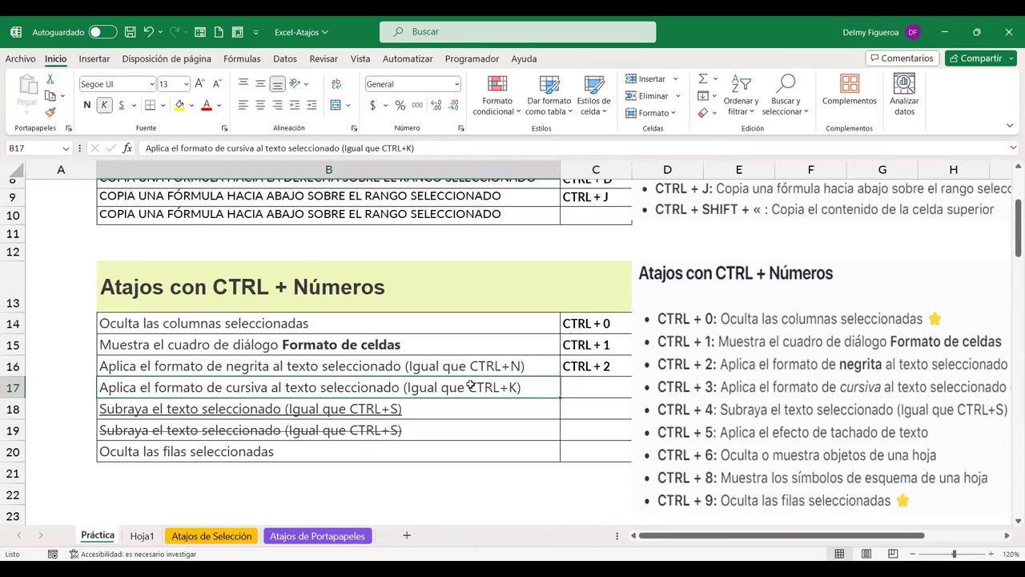
{"action": "key", "text": "ctrl+3"}
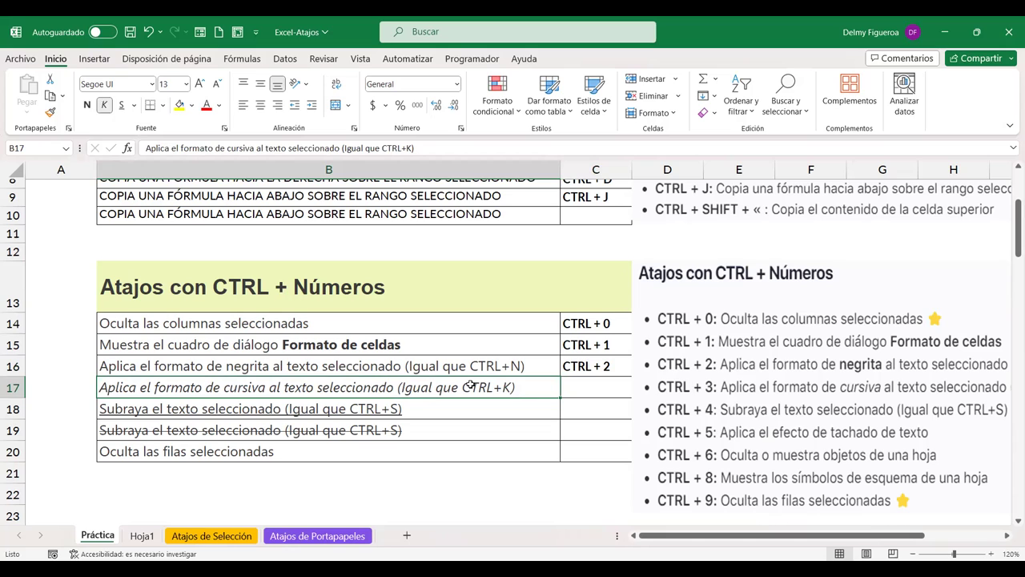
{"action": "key", "text": "ctrl+3"}
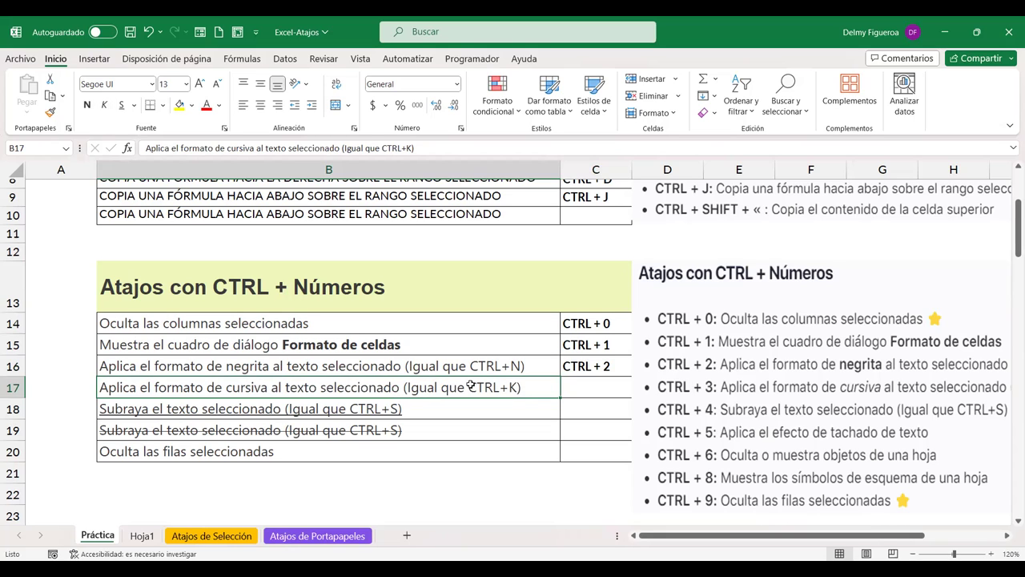
Re-italicize B17 and enter CTRL + 3 in C17 beside it.
{"action": "key", "text": "ctrl+3"}
{"action": "key", "text": "ctrl+3"}
{"action": "key", "text": "ctrl+3"}
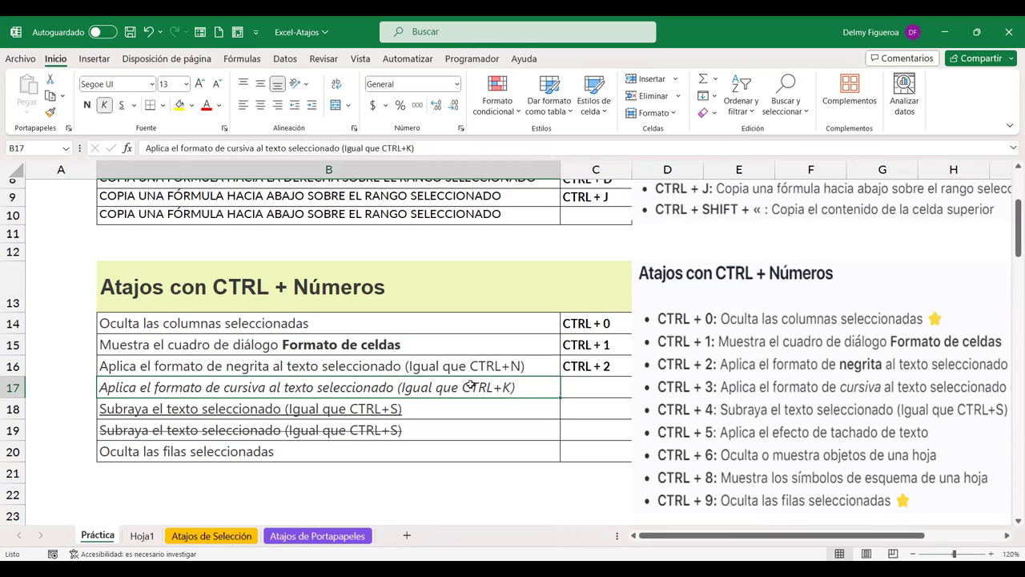
{"action": "key", "text": "Right"}
{"action": "type", "text": "CTRL + "}
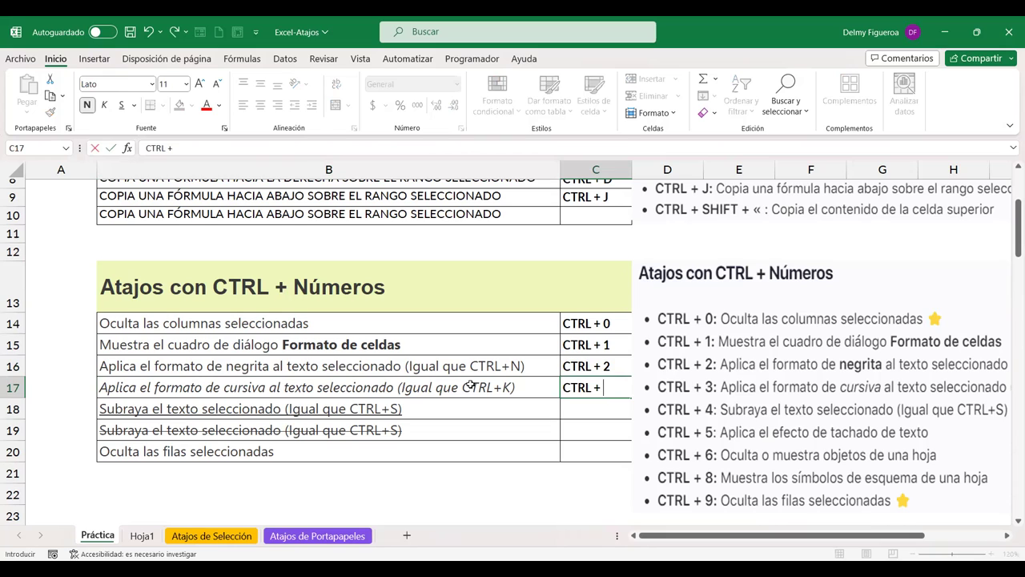
{"action": "type", "text": "3"}
{"action": "key", "text": "Return"}
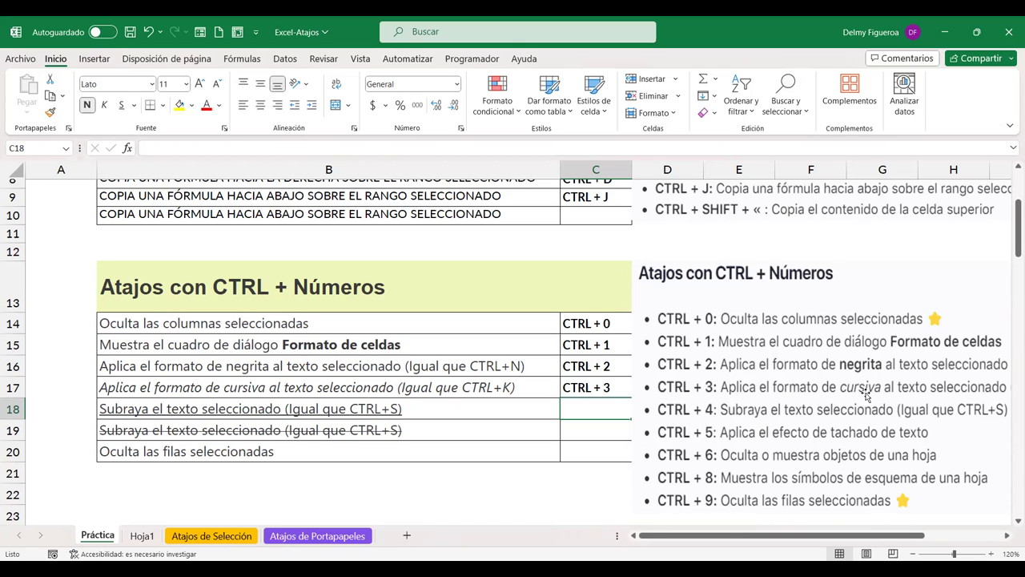
Remove the underline from B18's description with Ctrl+4 and enter 'CTRL + 4' in C18.
{"action": "left_click", "coordinate": [499, 410]}
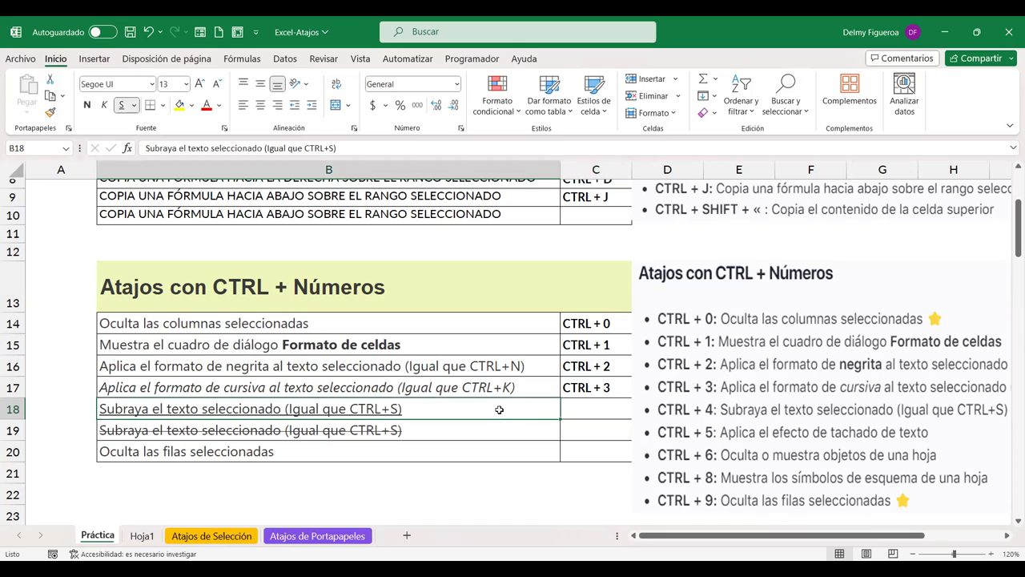
{"action": "key", "text": "ctrl+4"}
{"action": "key", "text": "ctrl+4"}
{"action": "key", "text": "ctrl+4"}
{"action": "key", "text": "ctrl+4"}
{"action": "key", "text": "ctrl+4"}
{"action": "key", "text": "ctrl+4"}
{"action": "key", "text": "ctrl+4"}
{"action": "key", "text": "ctrl+4"}
{"action": "key", "text": "ctrl+4"}
{"action": "key", "text": "ctrl+4"}
{"action": "key", "text": "ctrl+4"}
{"action": "key", "text": "ctrl+4"}
{"action": "key", "text": "ctrl+4"}
{"action": "key", "text": "ctrl+4"}
{"action": "key", "text": "ctrl+4"}
{"action": "key", "text": "ctrl+4"}
{"action": "key", "text": "ctrl+4"}
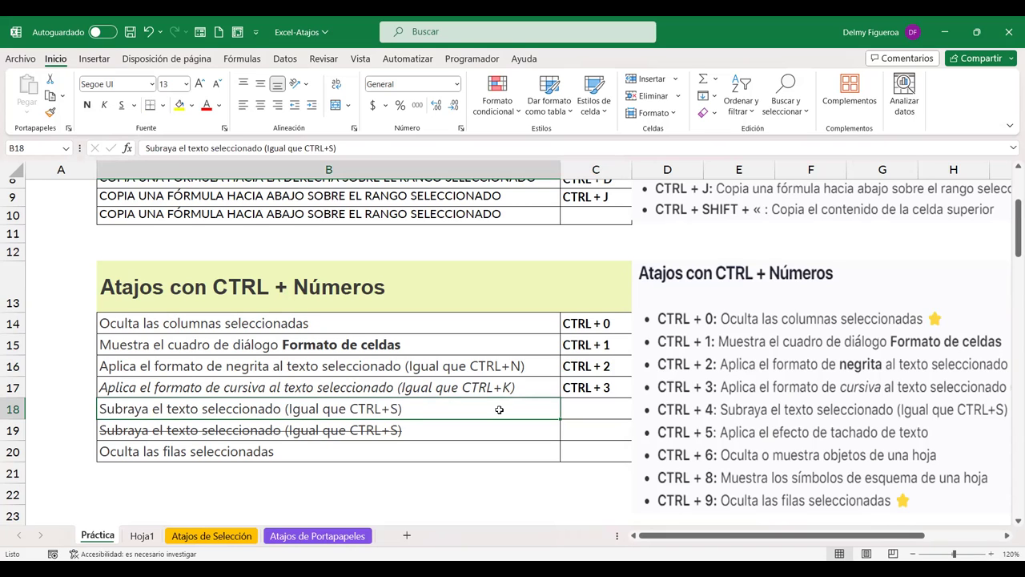
{"action": "left_click", "coordinate": [604, 402]}
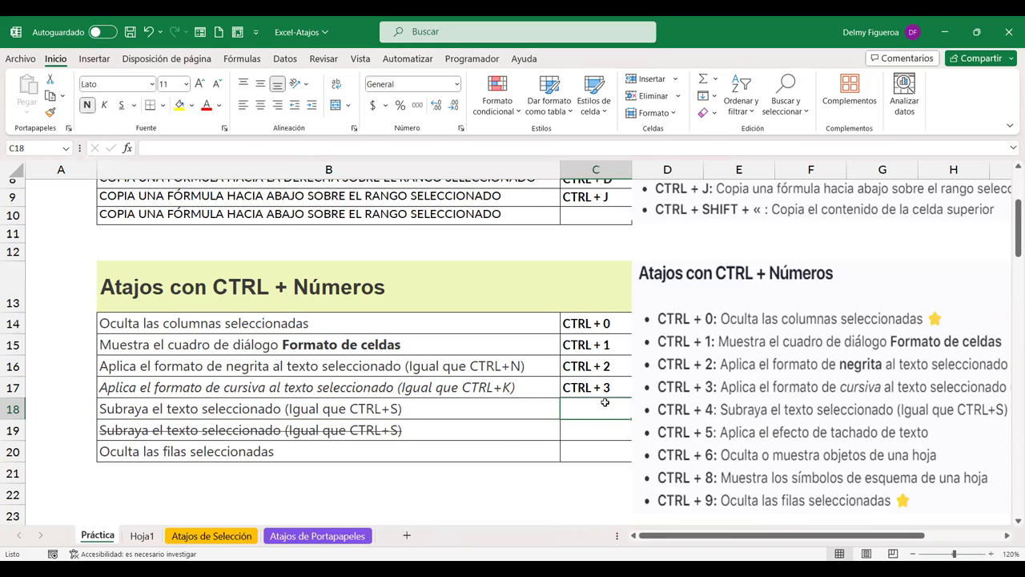
{"action": "type", "text": "CTRL "}
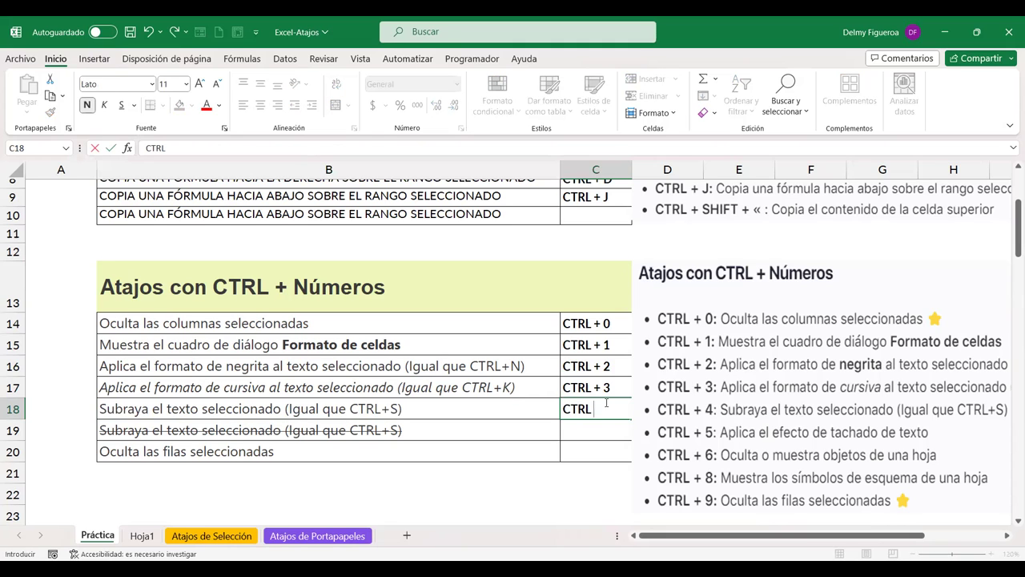
{"action": "type", "text": "+ 4"}
{"action": "key", "text": "Return"}
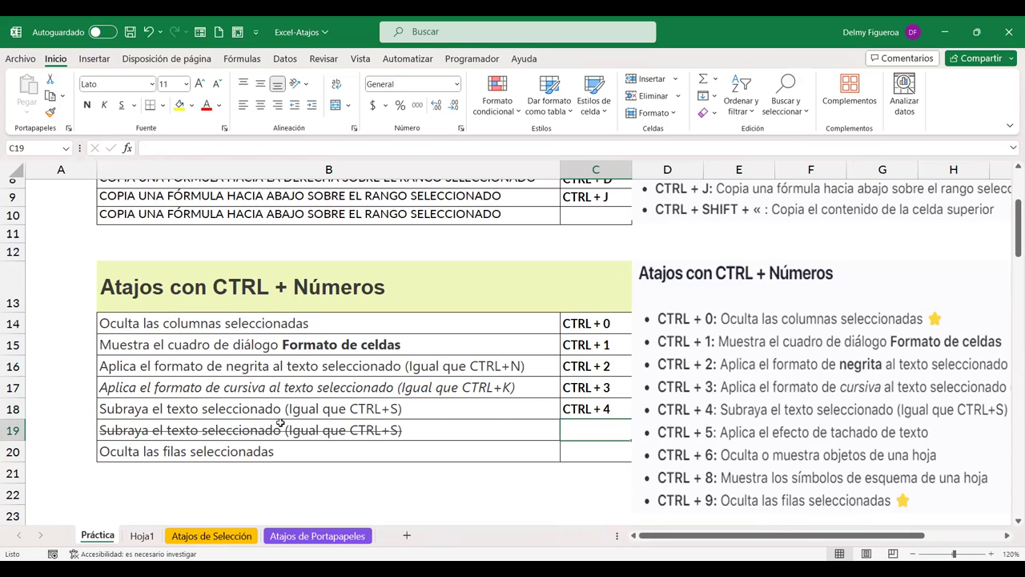
Remove the strikethrough from B19's description with Ctrl+5 and enter 'CTRL + 5' in C19.
{"action": "left_click", "coordinate": [234, 425]}
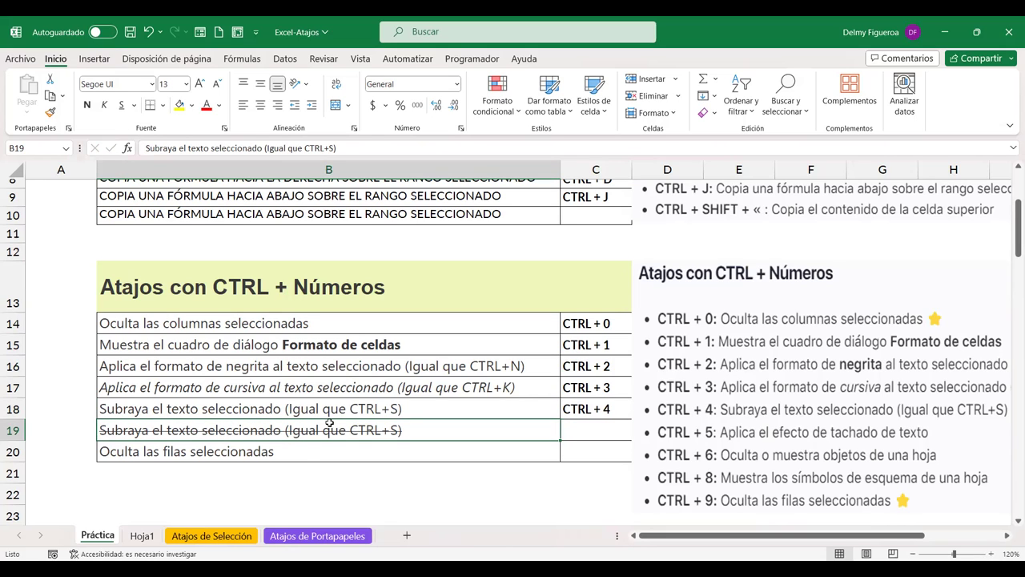
{"action": "key", "text": "ctrl+5"}
{"action": "key", "text": "ctrl+5"}
{"action": "key", "text": "ctrl+5"}
{"action": "key", "text": "ctrl+5"}
{"action": "key", "text": "ctrl+5"}
{"action": "key", "text": "ctrl+5"}
{"action": "key", "text": "ctrl+5"}
{"action": "key", "text": "ctrl+5"}
{"action": "key", "text": "ctrl+5"}
{"action": "left_click", "coordinate": [603, 431]}
{"action": "type", "text": "CTRL +"}
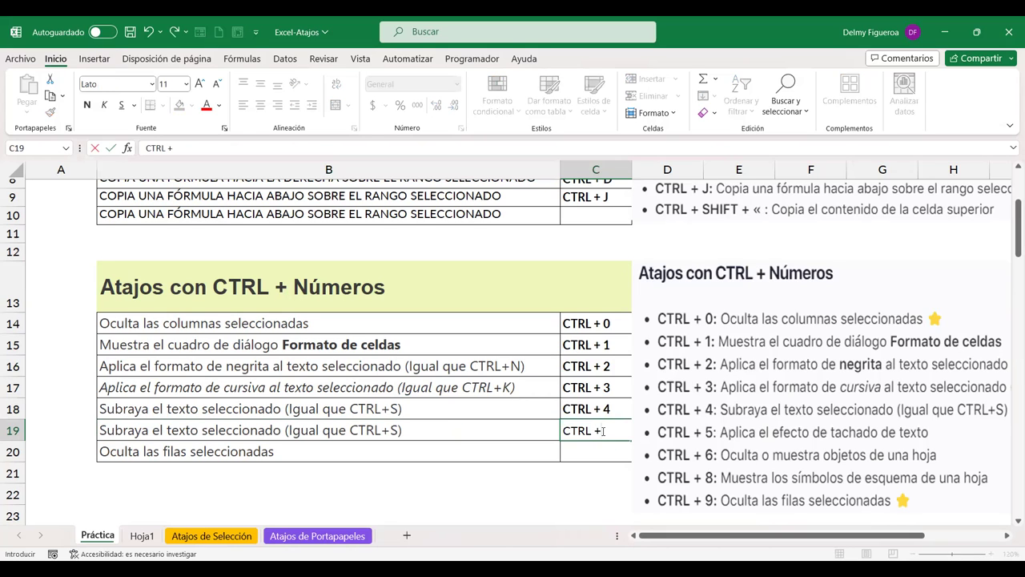
{"action": "type", "text": " 5"}
{"action": "key", "text": "Return"}
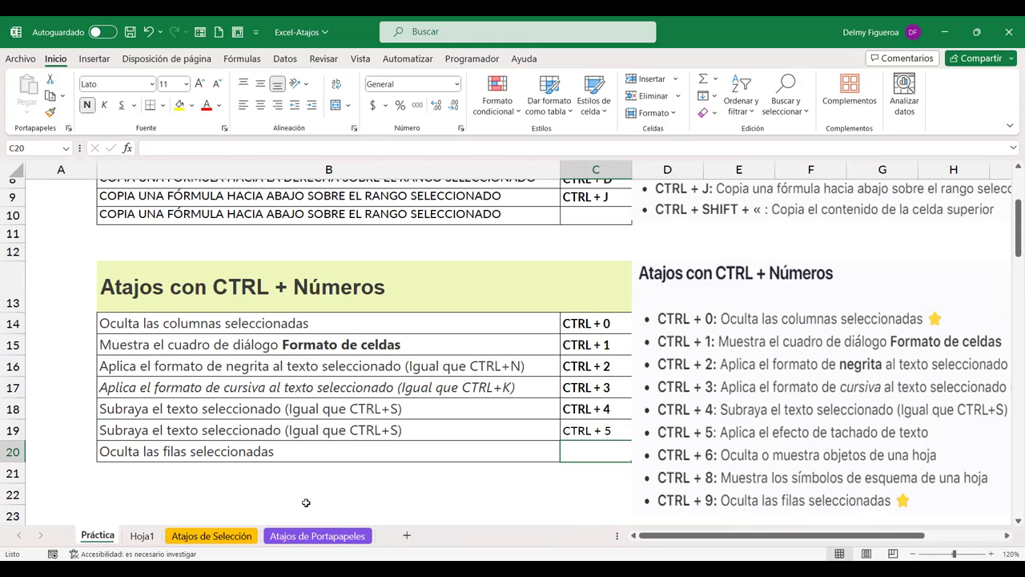
{"action": "left_click", "coordinate": [141, 536]}
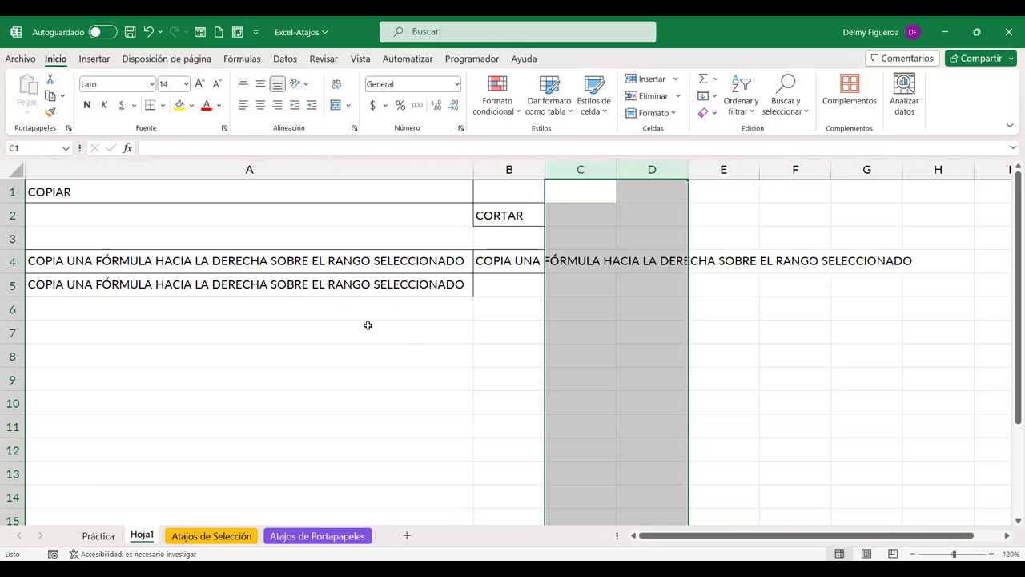
{"action": "left_click", "coordinate": [368, 325]}
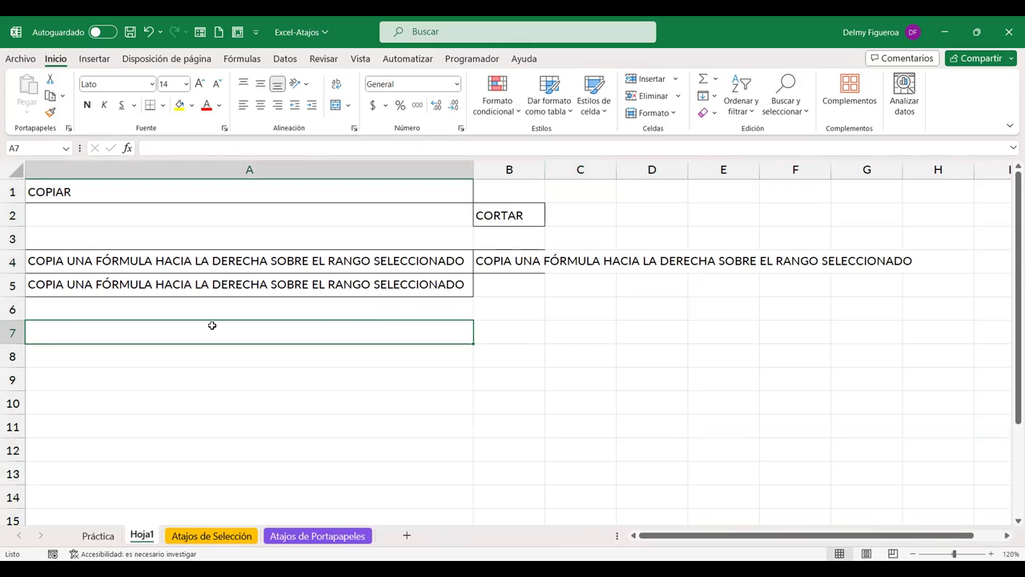
{"action": "key", "text": "ctrl+9"}
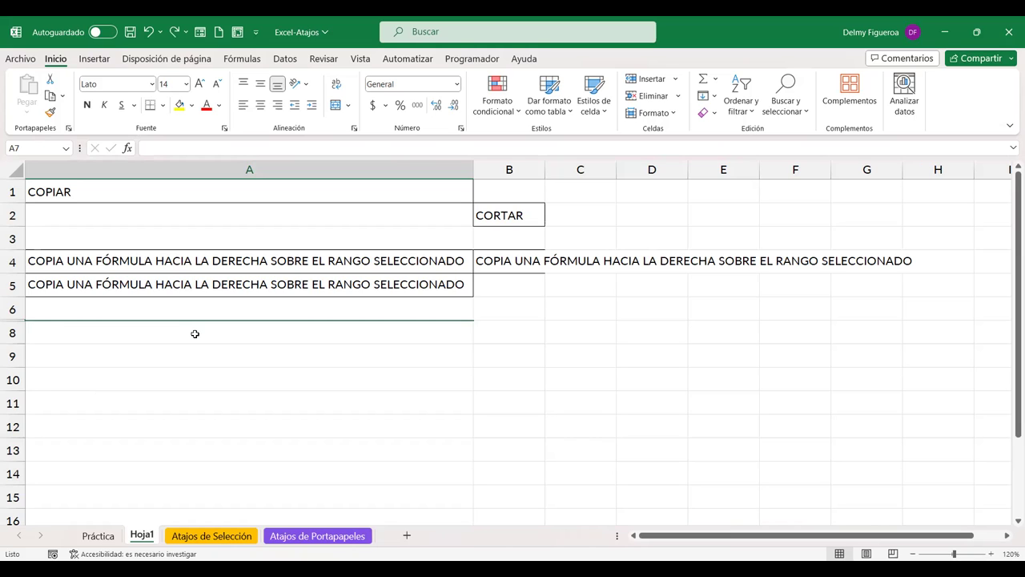
{"action": "key", "text": "ctrl+shift+9"}
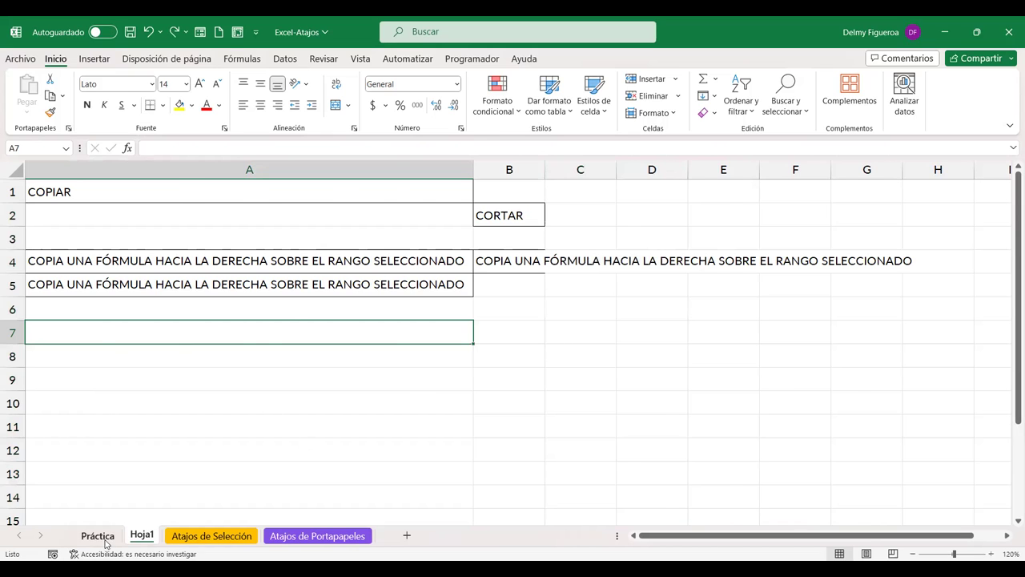
{"action": "left_click", "coordinate": [97, 536]}
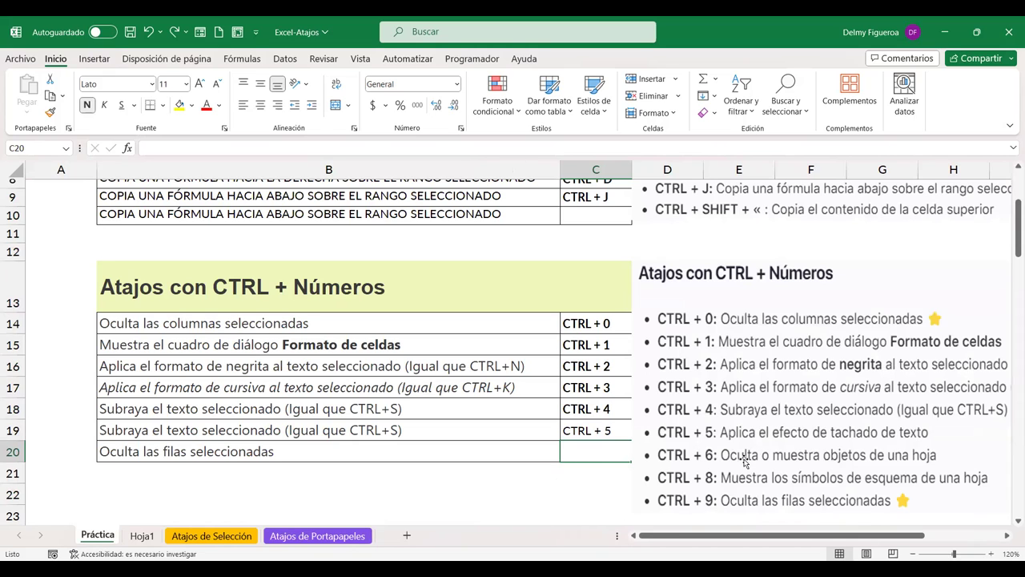
Enter 'CTRL + 9' in C20, then try Ctrl+8 and dismiss the cannot-create-outline message.
{"action": "type", "text": "CTRL + 9"}
{"action": "key", "text": "Return"}
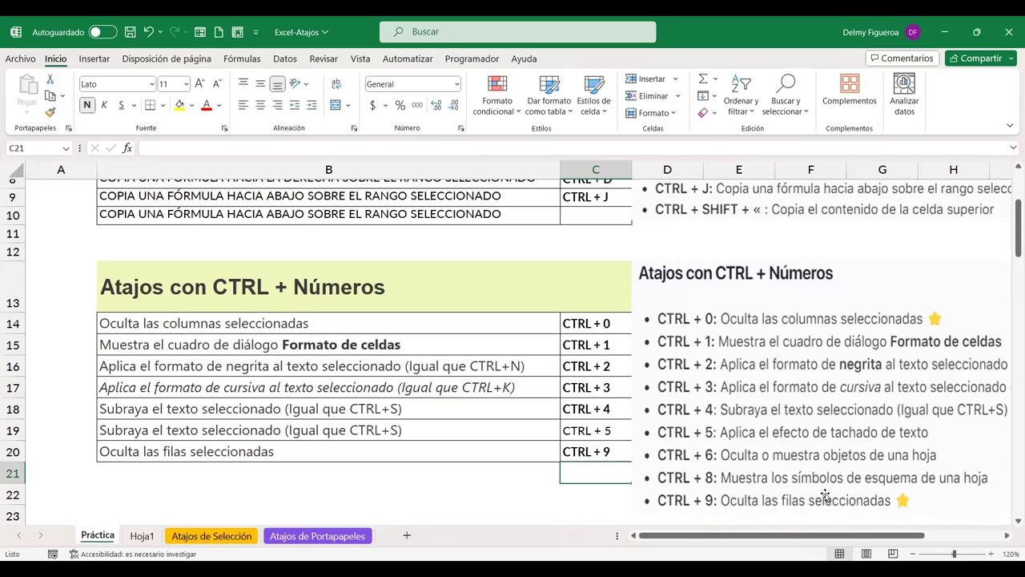
{"action": "key", "text": "ctrl+8"}
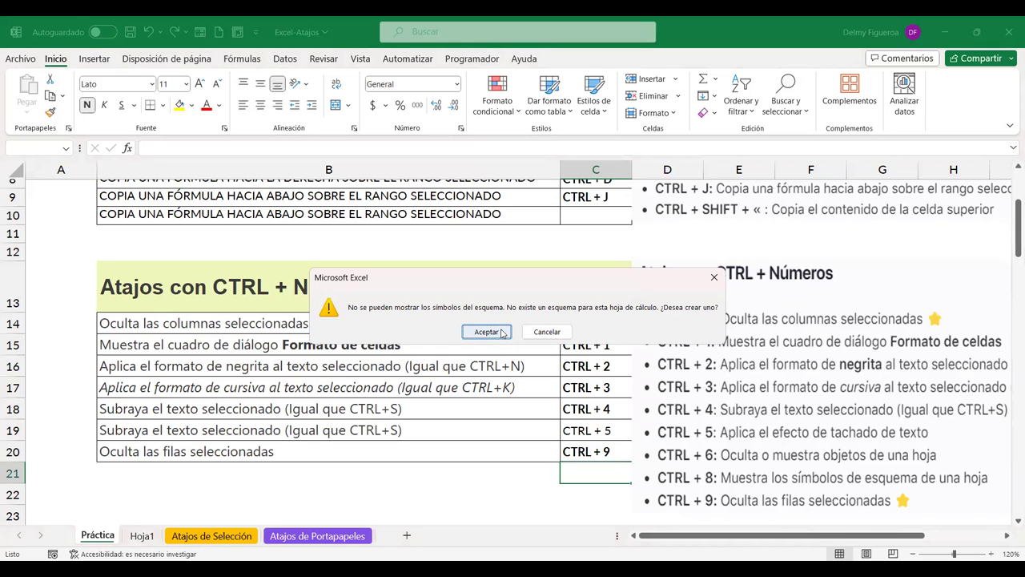
{"action": "left_click", "coordinate": [502, 333]}
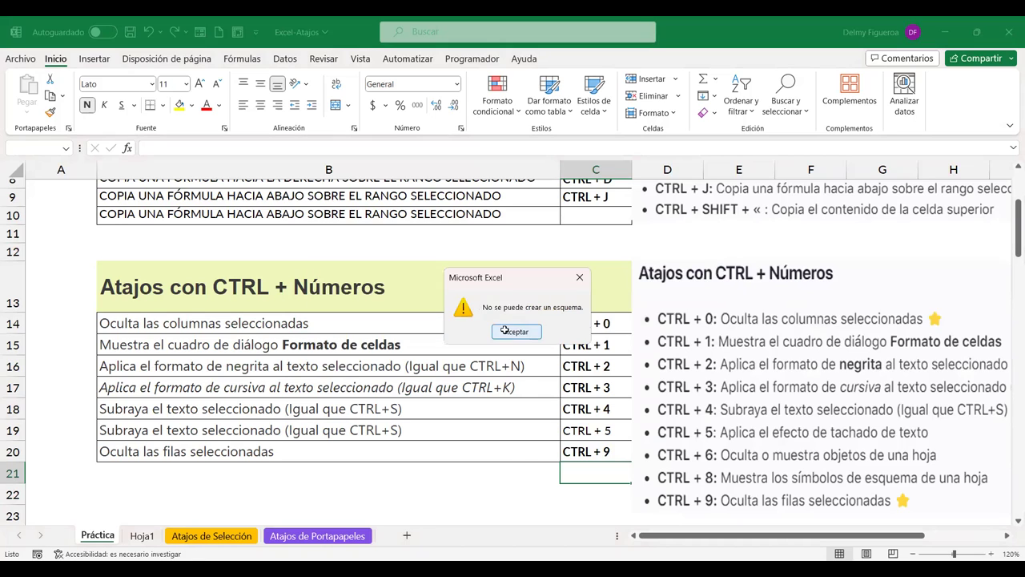
{"action": "left_click", "coordinate": [505, 331]}
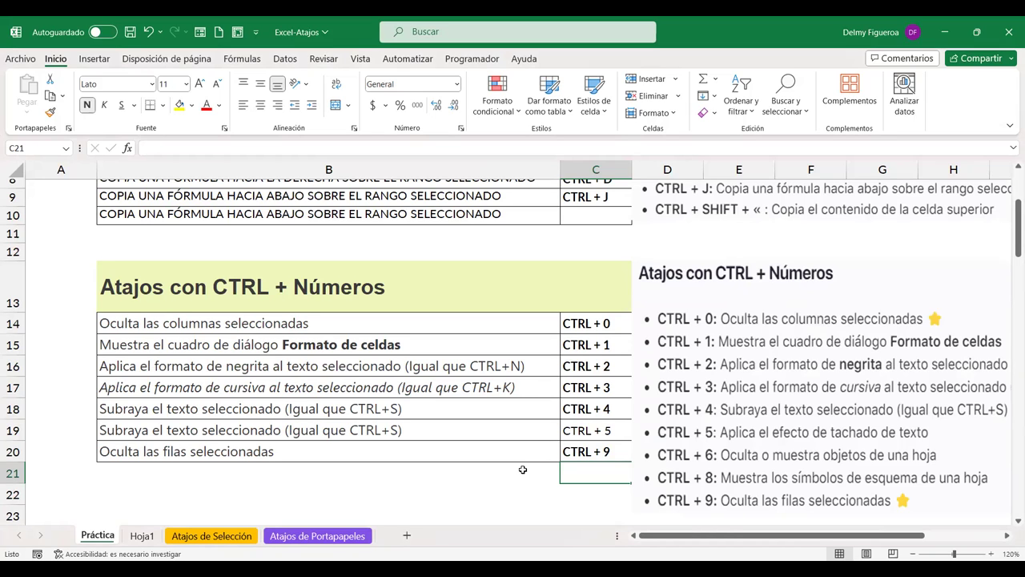
Scroll down to the 'Atajos con CTRL + Letras' table and select C26 beside 'Abrir'.
{"action": "scroll", "coordinate": [522, 469], "scroll_direction": "down", "scroll_amount": 1}
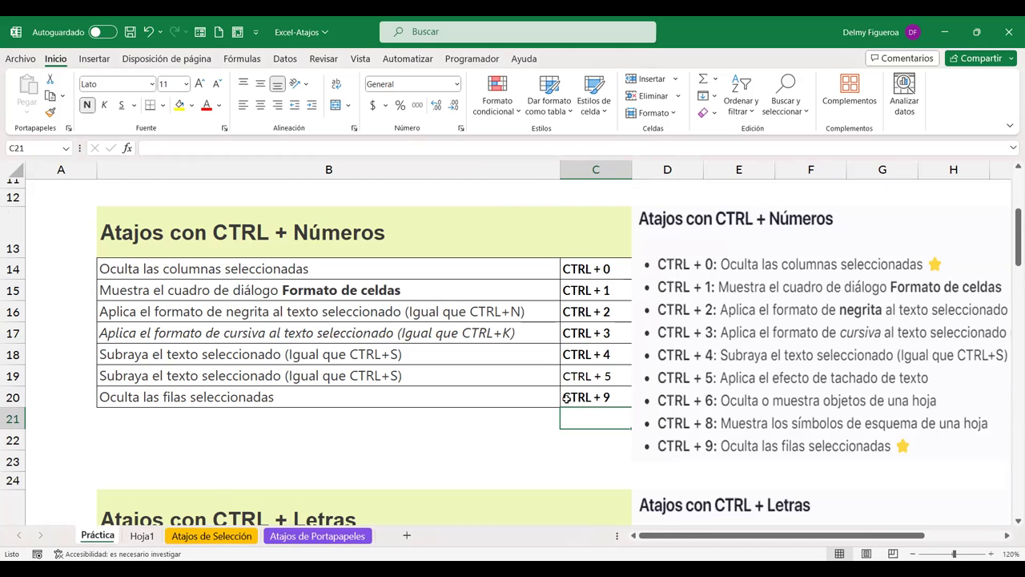
{"action": "scroll", "coordinate": [565, 404], "scroll_direction": "down", "scroll_amount": 1}
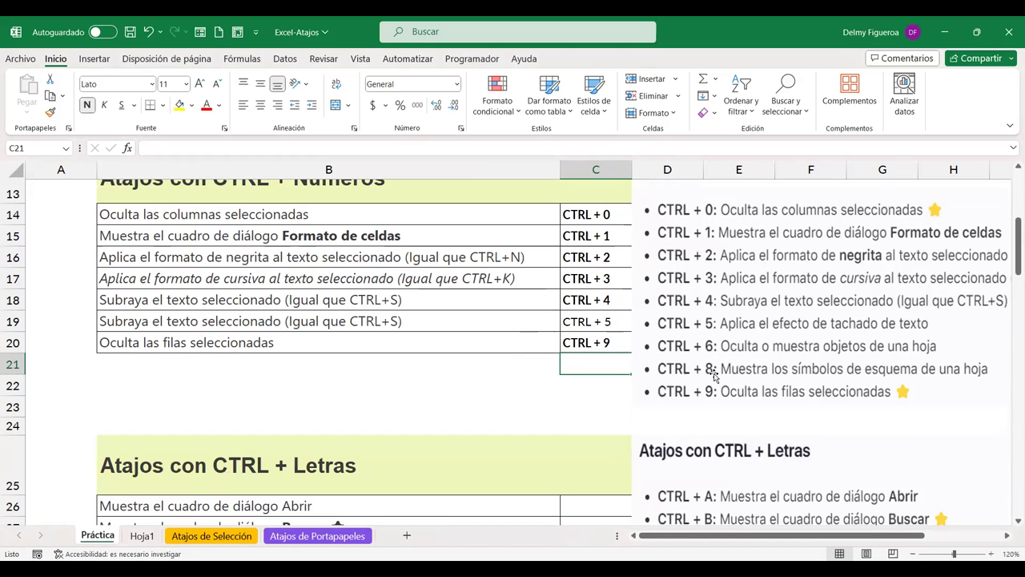
{"action": "scroll", "coordinate": [680, 412], "scroll_direction": "down", "scroll_amount": 2}
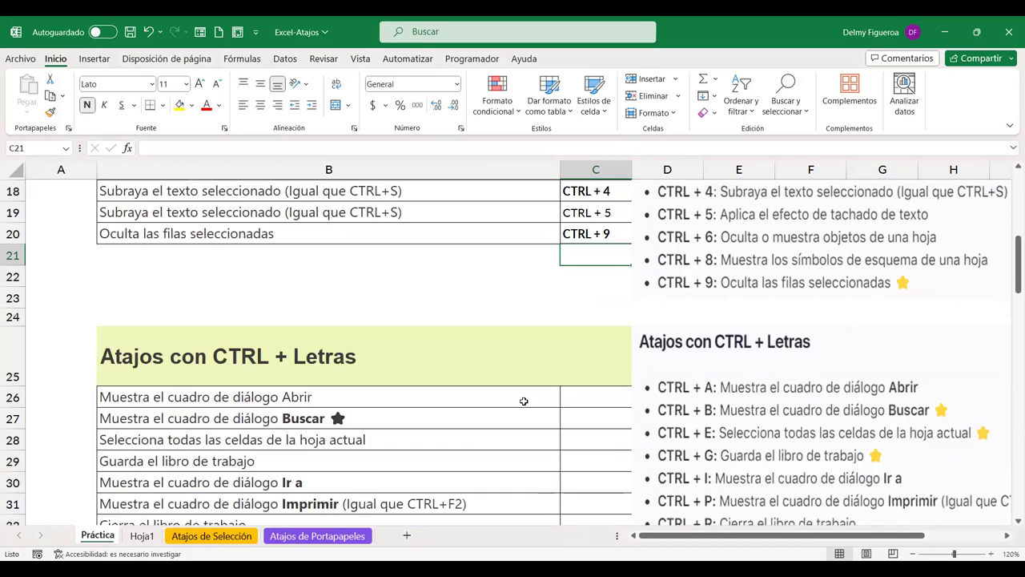
{"action": "scroll", "coordinate": [523, 401], "scroll_direction": "down", "scroll_amount": 1}
{"action": "scroll", "coordinate": [522, 401], "scroll_direction": "down", "scroll_amount": 1}
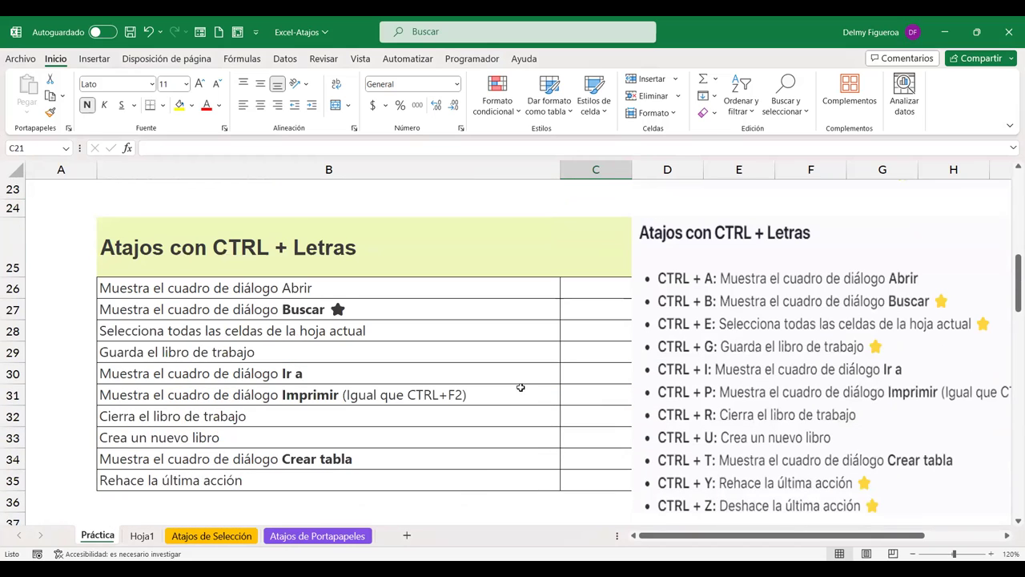
{"action": "left_click", "coordinate": [595, 291]}
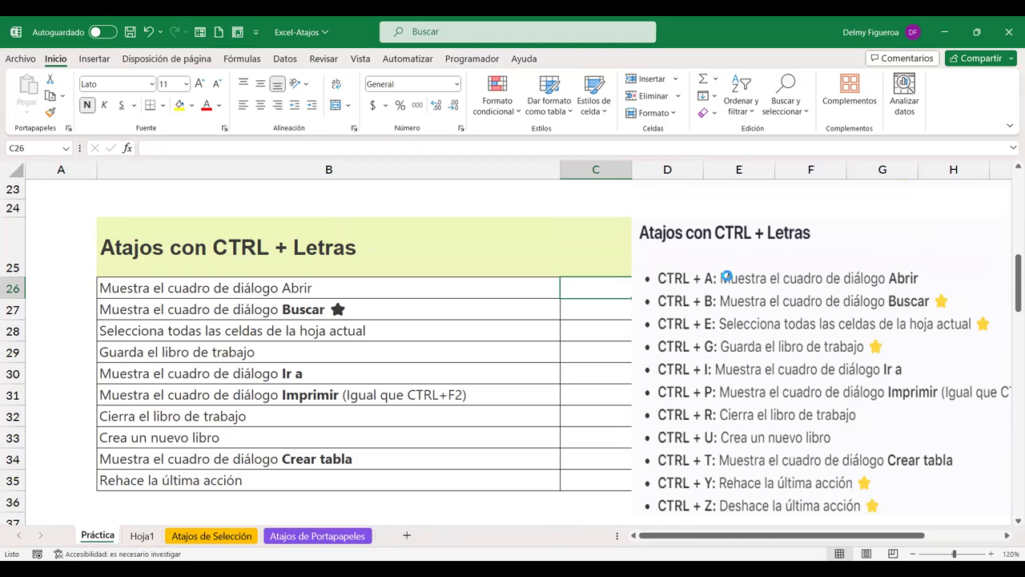
{"action": "key", "text": "ctrl+a"}
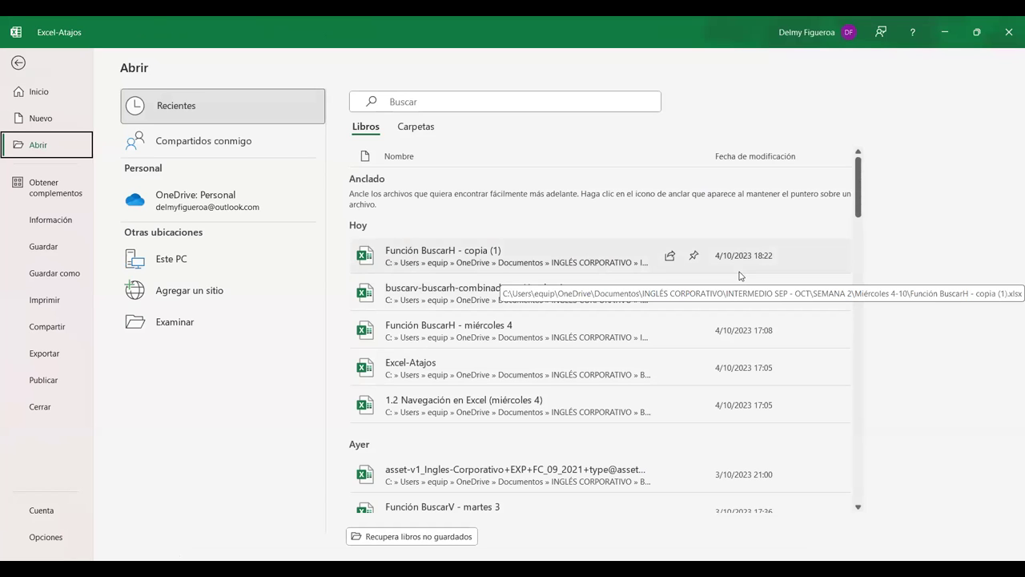
{"action": "key", "text": "Escape"}
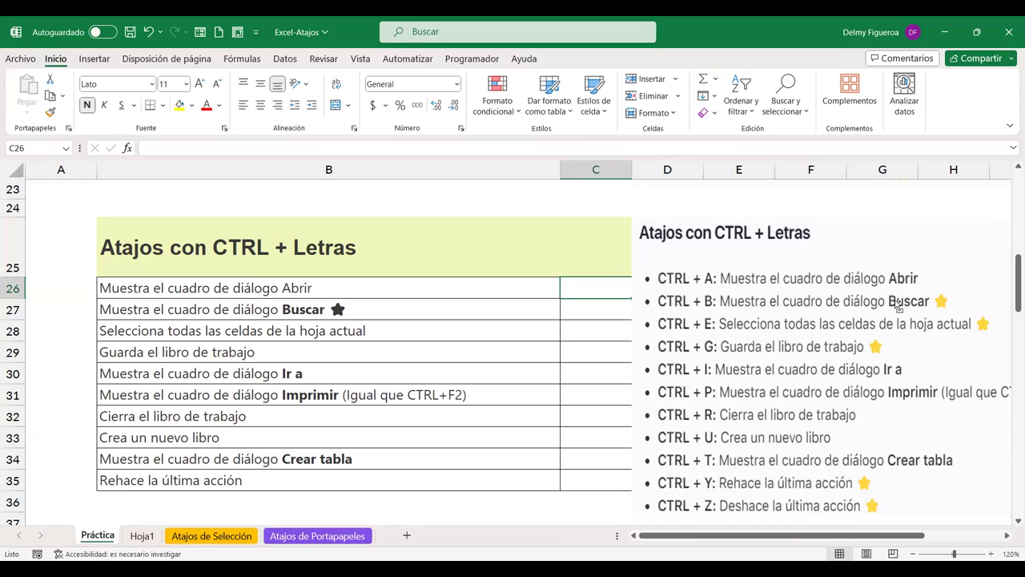
{"action": "key", "text": "ctrl+b"}
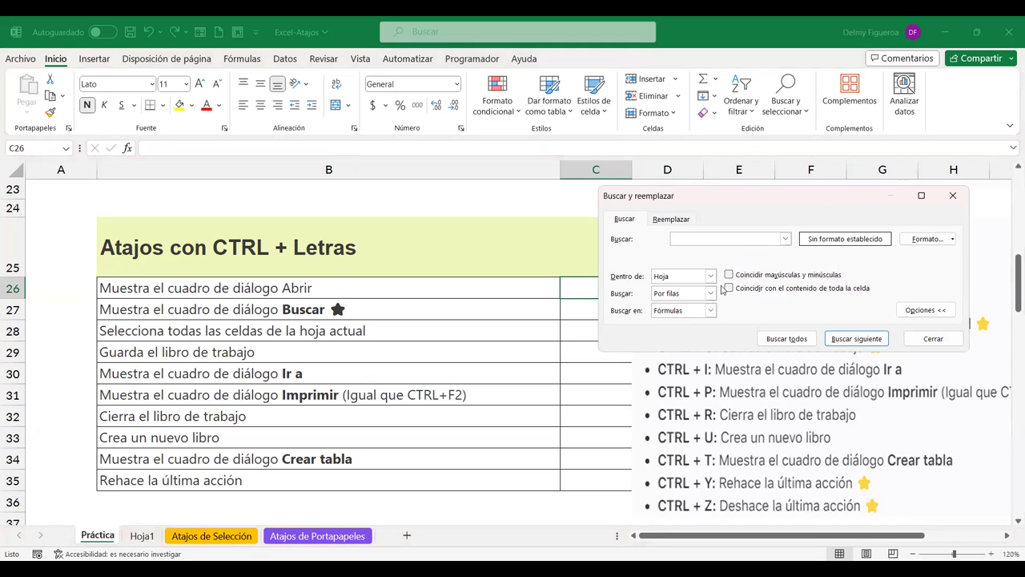
{"action": "left_click", "coordinate": [673, 221]}
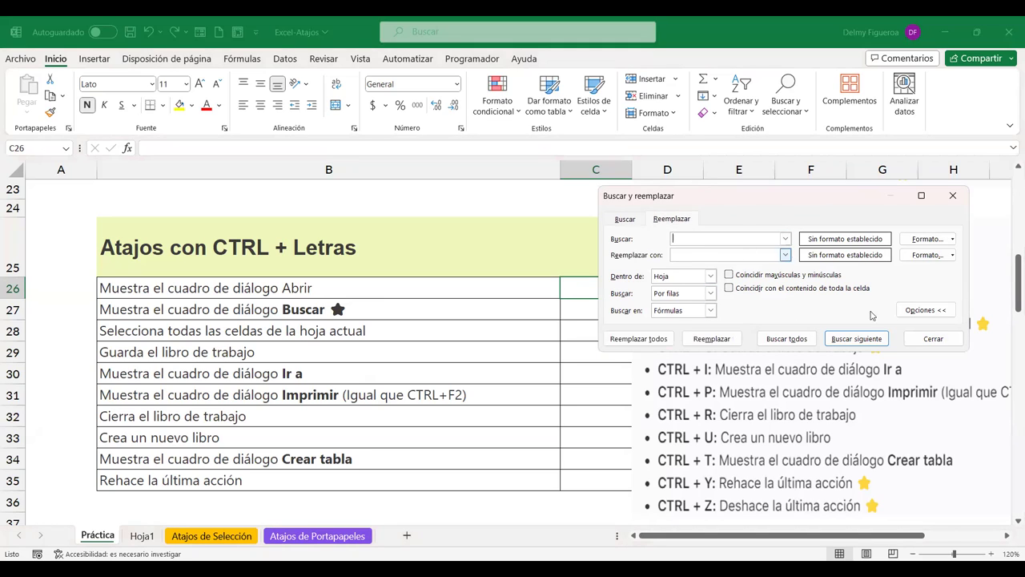
{"action": "left_click", "coordinate": [934, 339]}
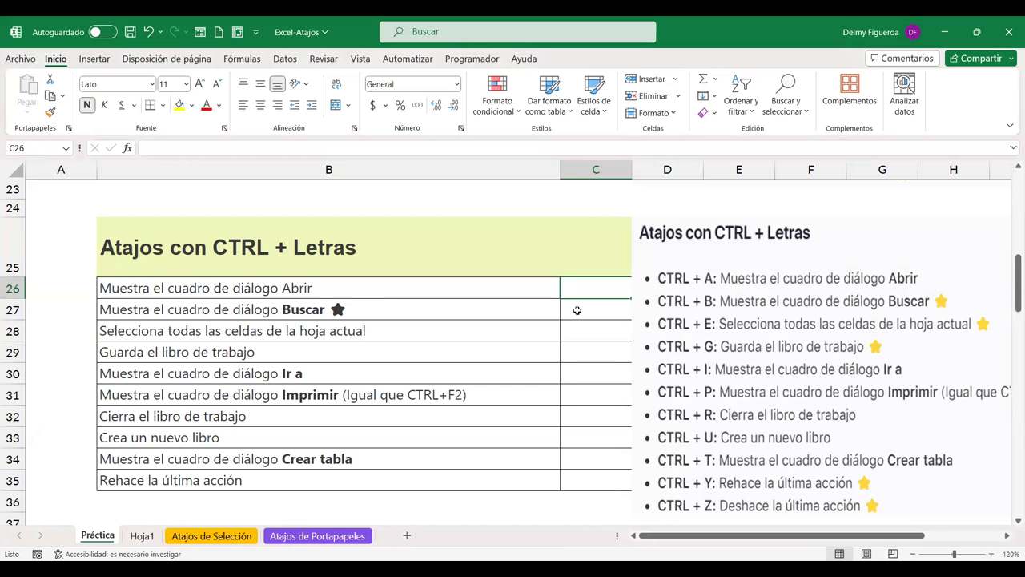
Try selecting the CTRL + Letras table with Ctrl+E and Ctrl+Q, clearing back to C26.
{"action": "key", "text": "ctrl+e"}
{"action": "key", "text": "ctrl+q"}
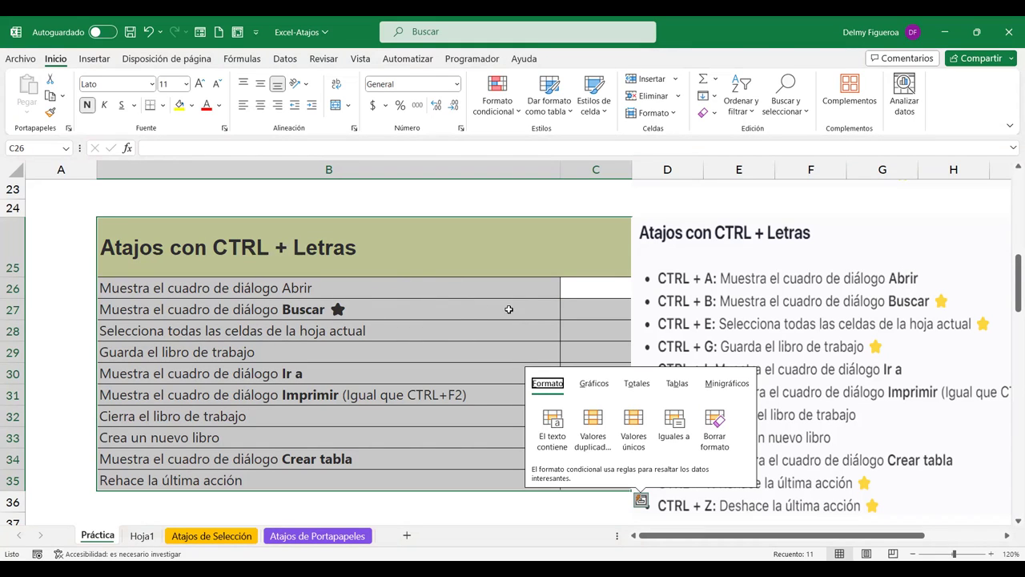
{"action": "left_click", "coordinate": [574, 294]}
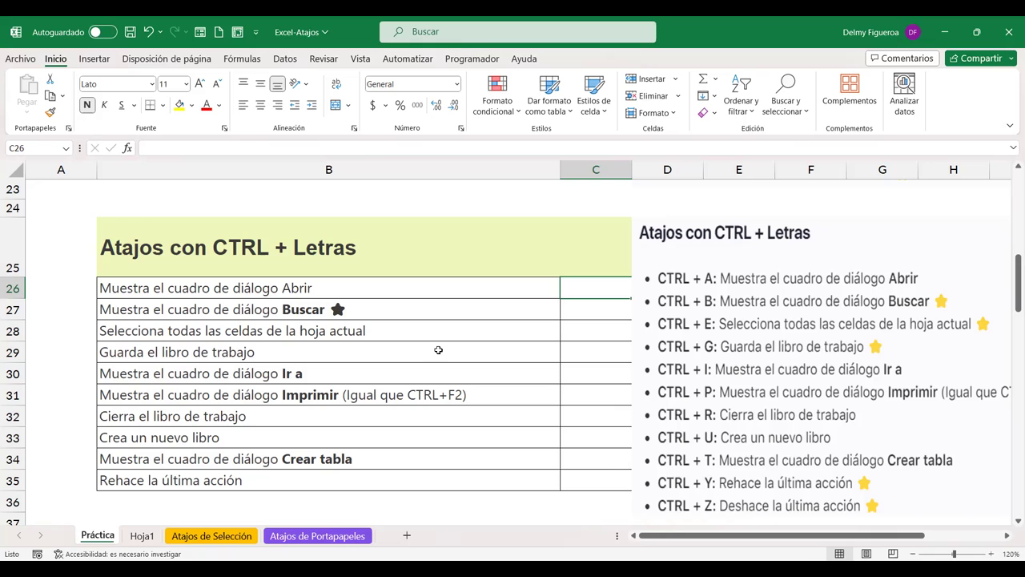
{"action": "key", "text": "ctrl+e"}
{"action": "key", "text": "ctrl+q"}
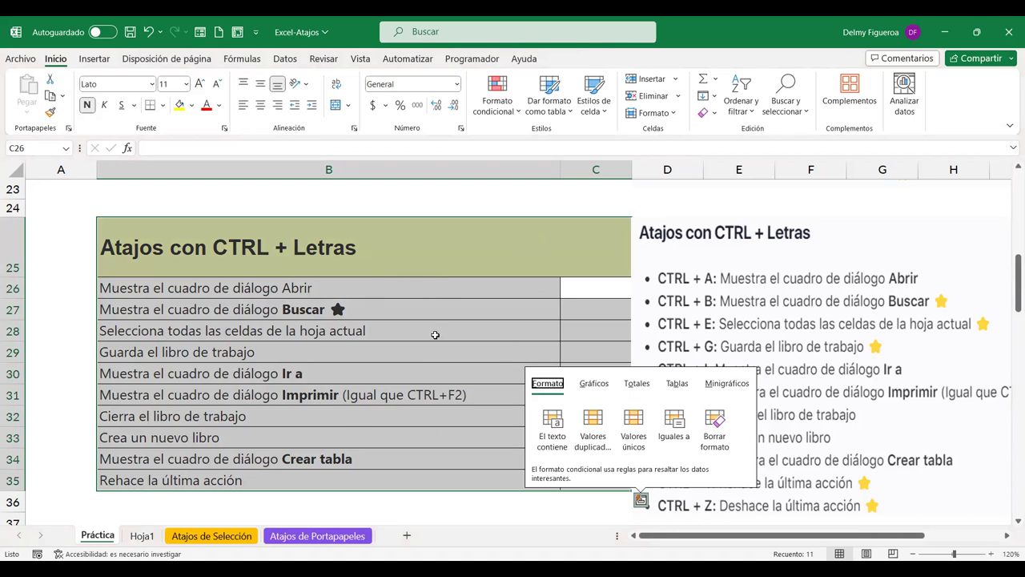
{"action": "left_click", "coordinate": [600, 288]}
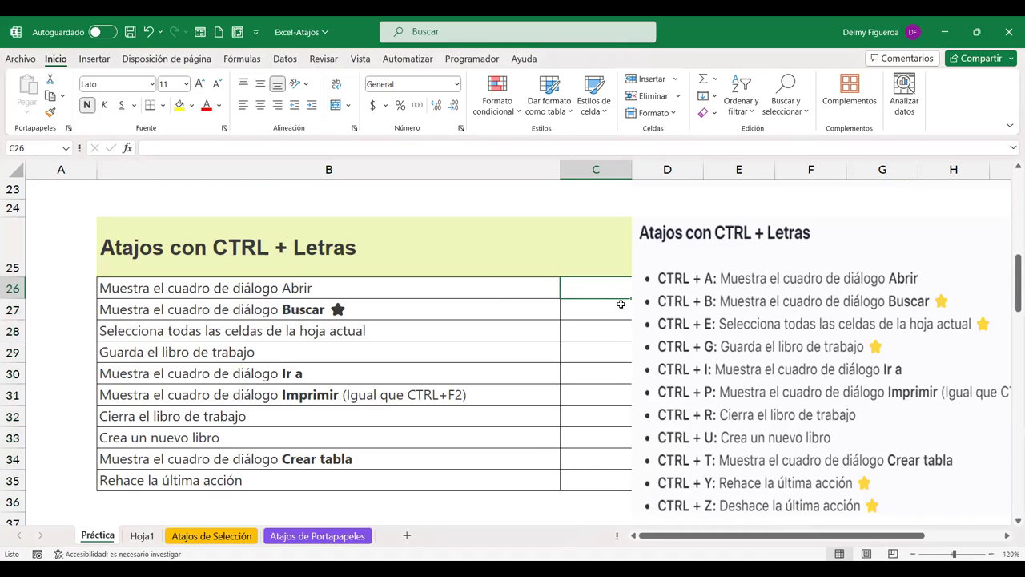
Retry the selection from A25, then select every cell on the Hoja1 sheet with Ctrl+E.
{"action": "left_click", "coordinate": [46, 249]}
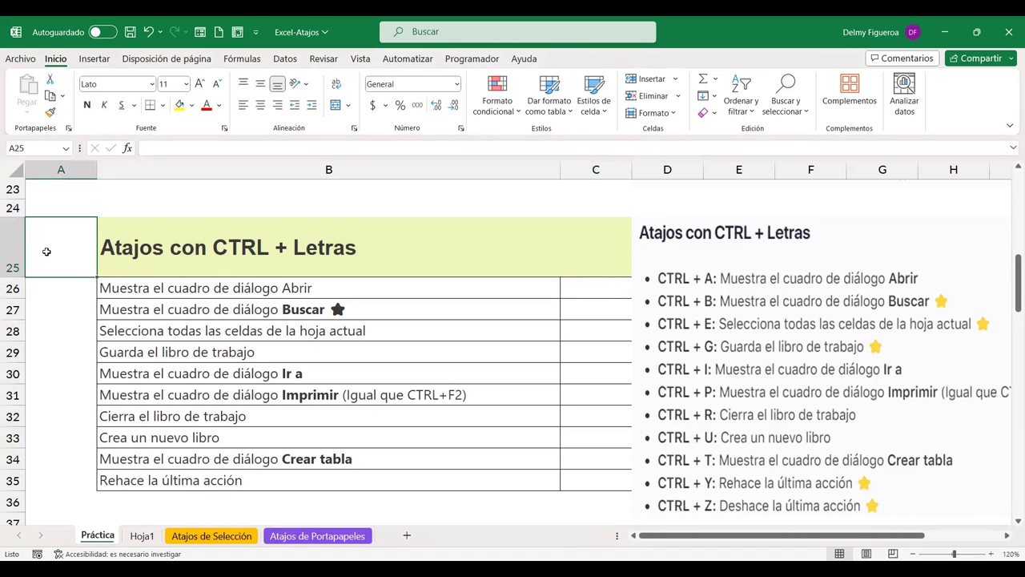
{"action": "key", "text": "ctrl+e"}
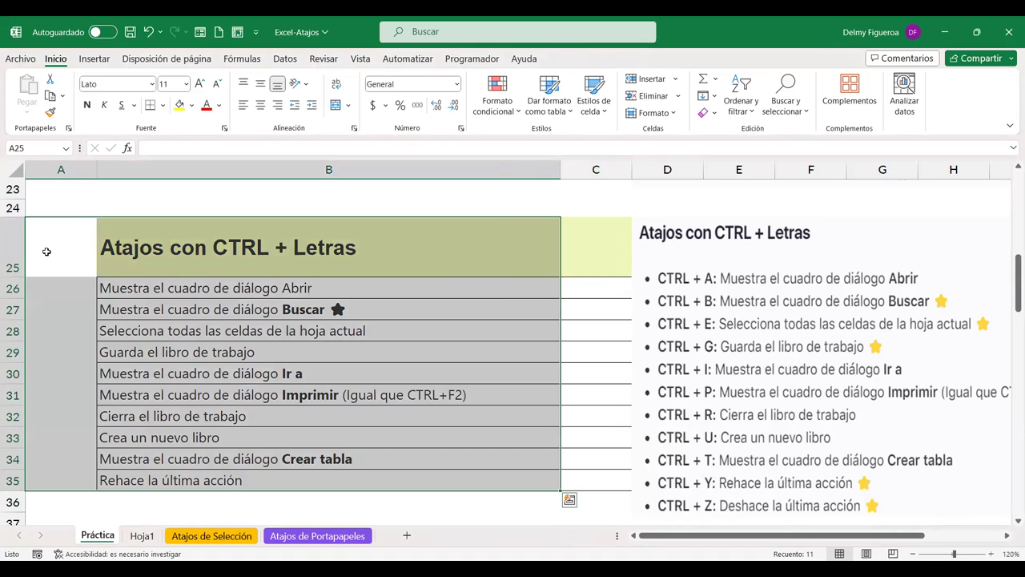
{"action": "key", "text": "ctrl+q"}
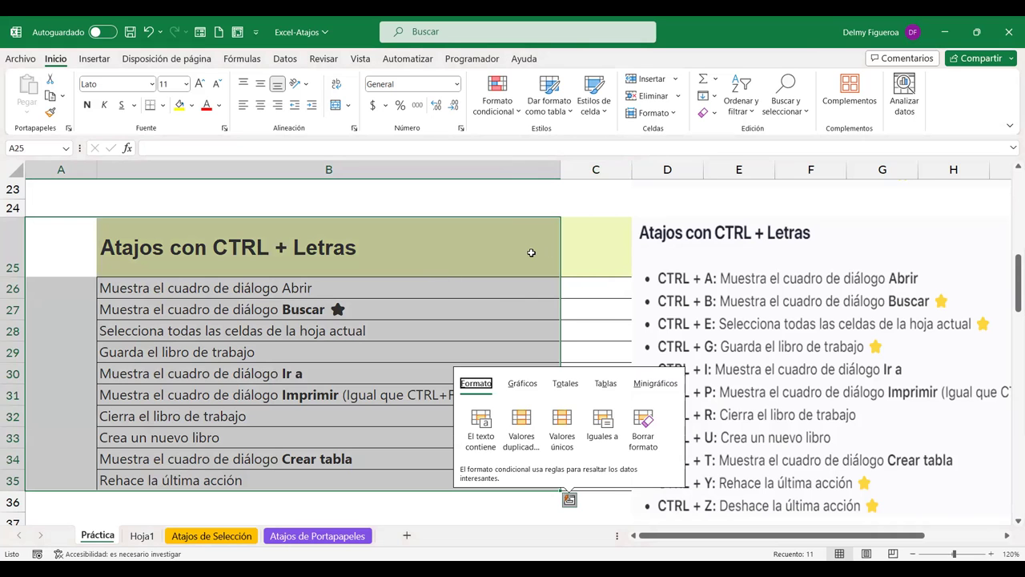
{"action": "left_click", "coordinate": [531, 252]}
{"action": "left_click", "coordinate": [143, 538]}
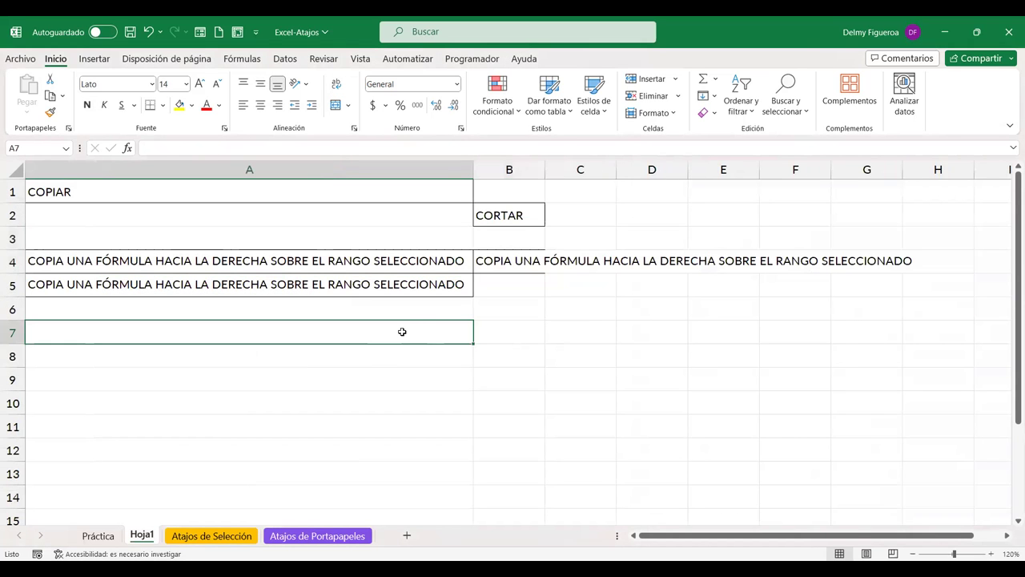
{"action": "key", "text": "ctrl+e"}
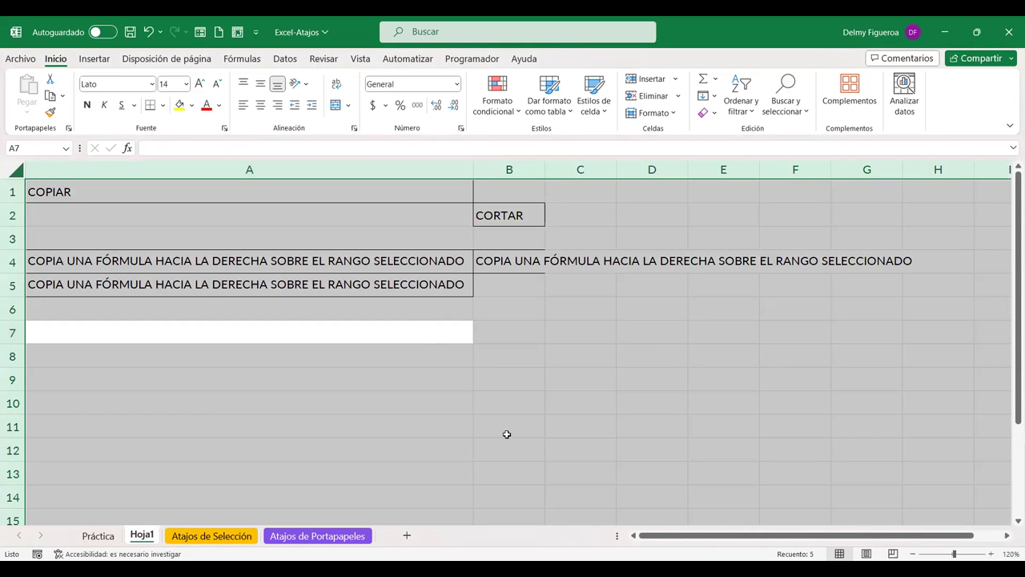
Return to the Práctica sheet and enter CTRL + A, CTRL + B and CTRL + E in C26–C28.
{"action": "left_click", "coordinate": [101, 536]}
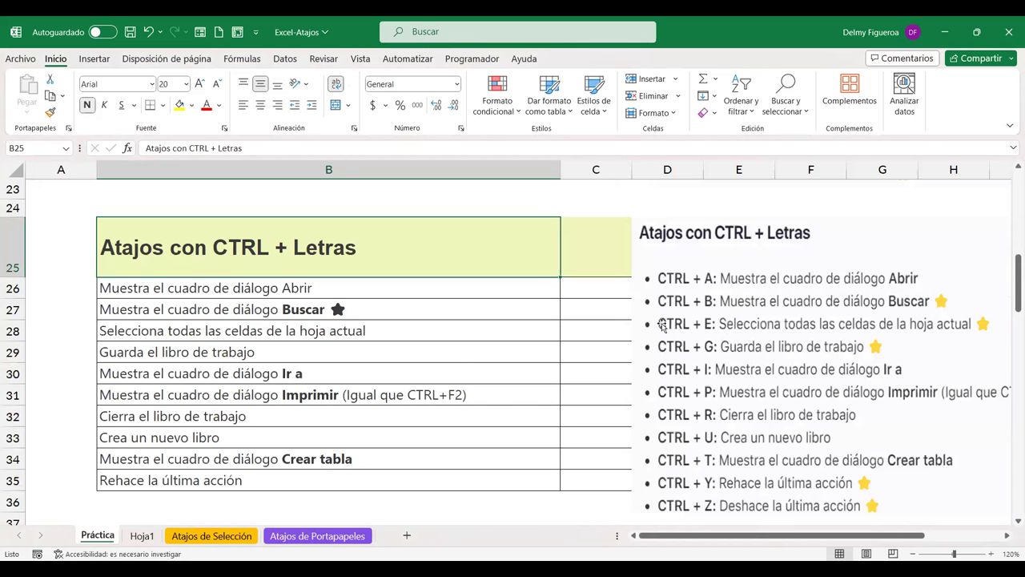
{"action": "left_click", "coordinate": [597, 287]}
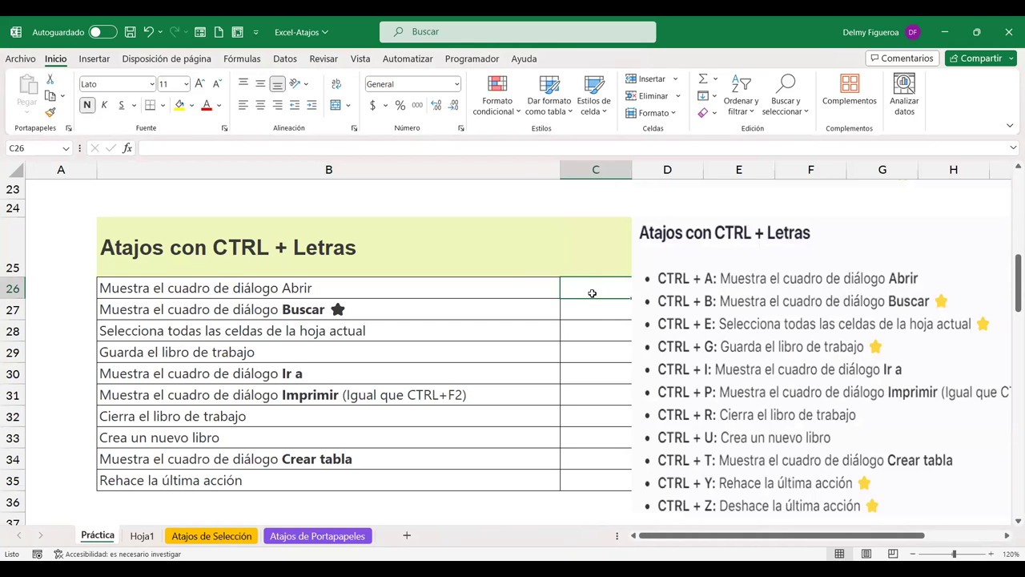
{"action": "type", "text": "CTRL + "}
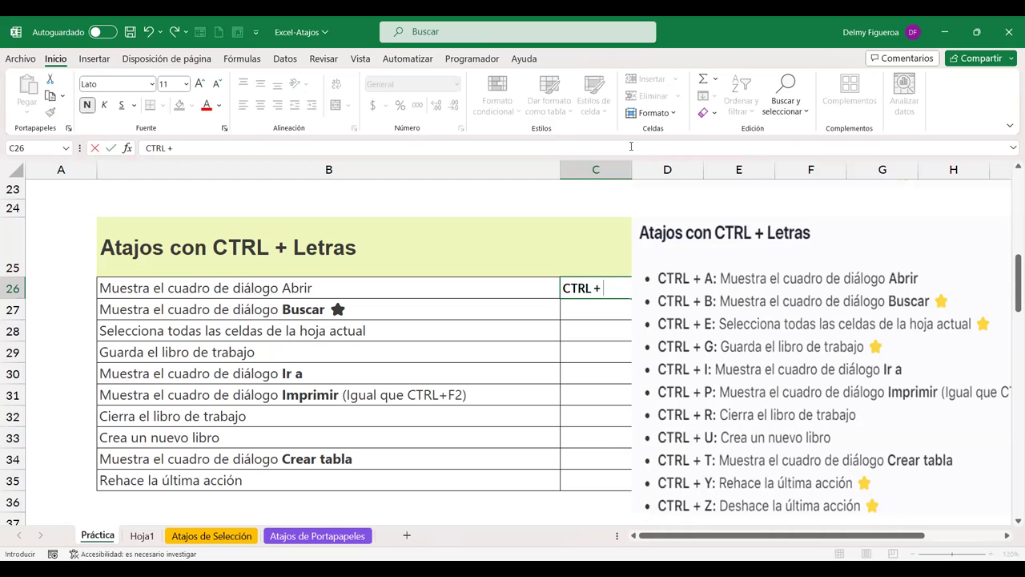
{"action": "type", "text": "A"}
{"action": "key", "text": "Return"}
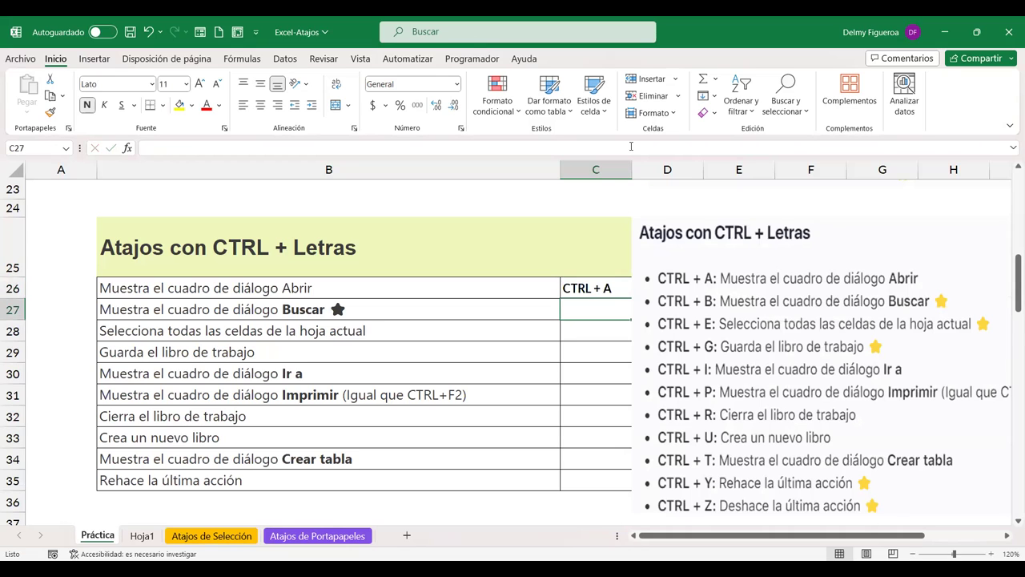
{"action": "type", "text": "CTRL "}
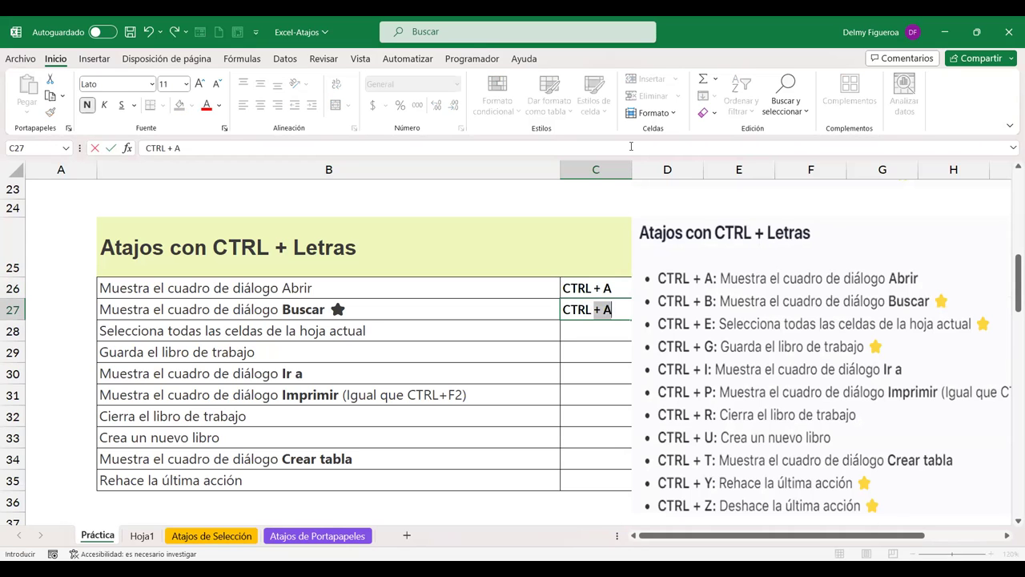
{"action": "type", "text": "+ B"}
{"action": "key", "text": "Return"}
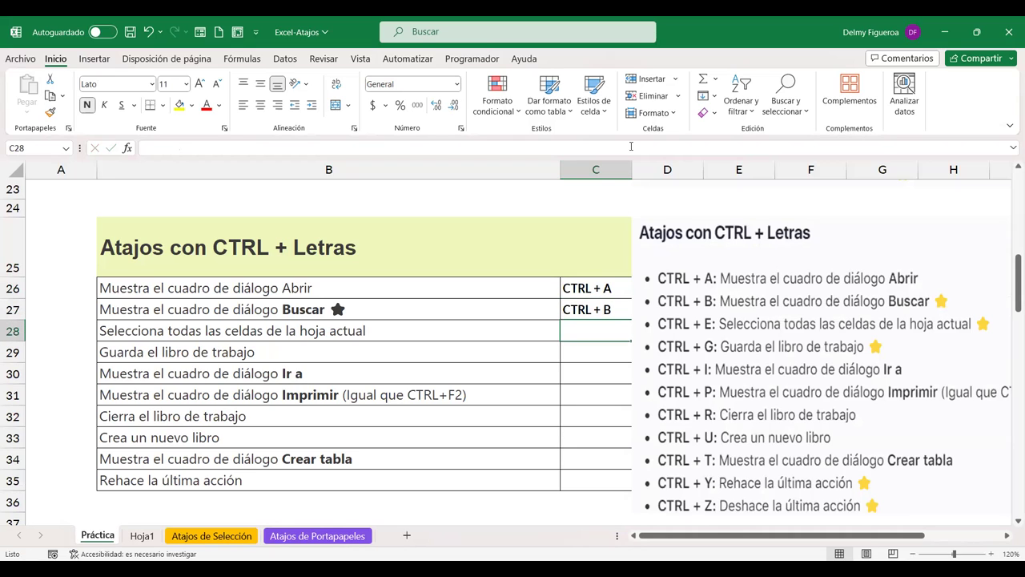
{"action": "type", "text": "CTRL + E"}
{"action": "key", "text": "Return"}
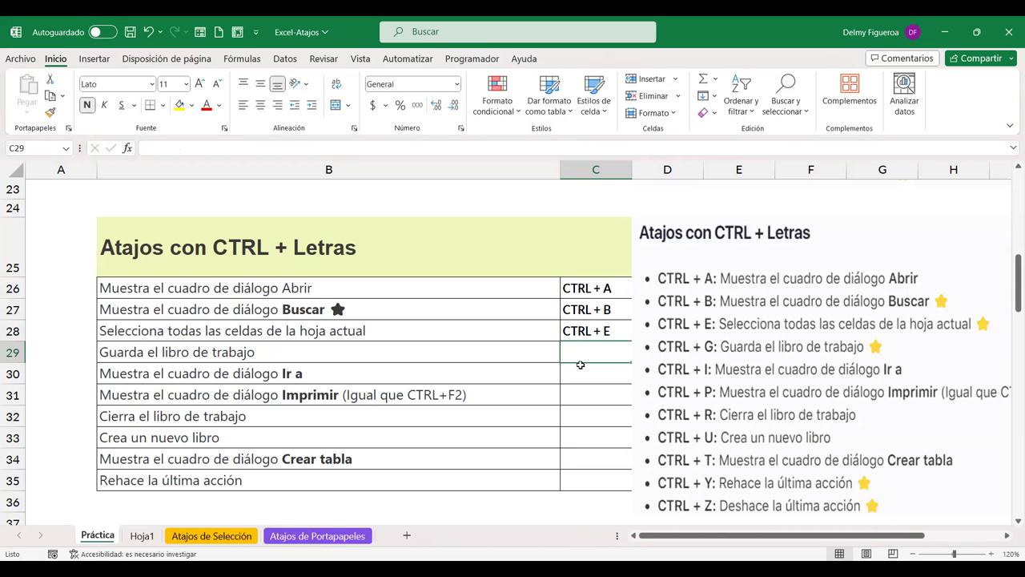
{"action": "scroll", "coordinate": [580, 366], "scroll_direction": "up", "scroll_amount": 1}
{"action": "scroll", "coordinate": [580, 370], "scroll_direction": "up", "scroll_amount": 3}
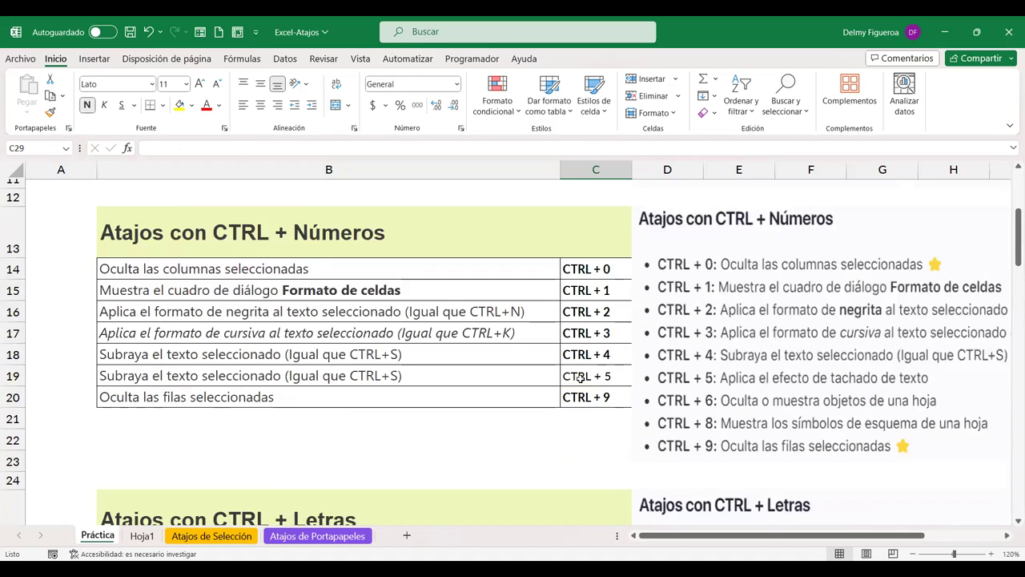
{"action": "scroll", "coordinate": [580, 375], "scroll_direction": "up", "scroll_amount": 4}
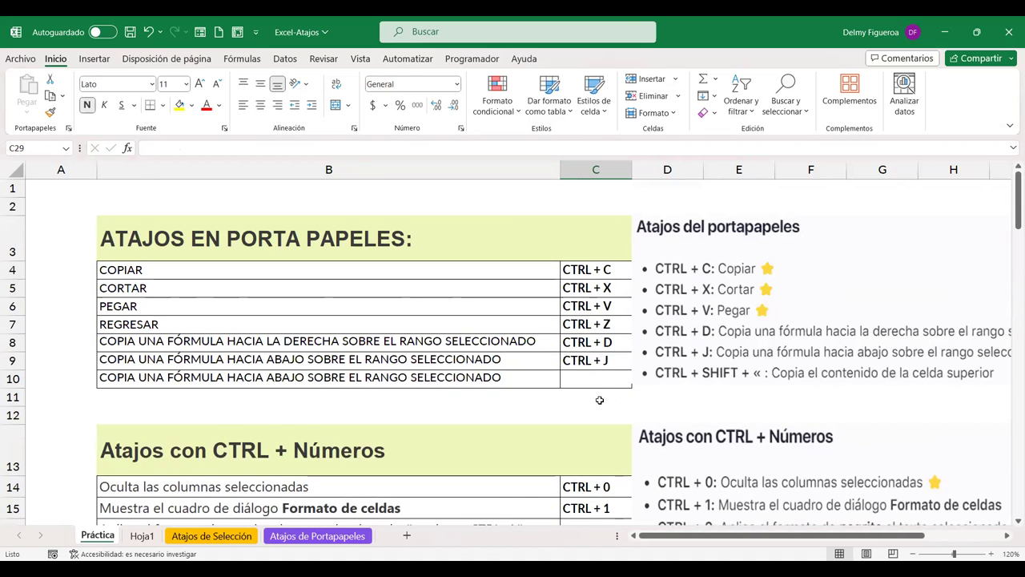
{"action": "scroll", "coordinate": [602, 405], "scroll_direction": "down", "scroll_amount": 2}
{"action": "scroll", "coordinate": [602, 405], "scroll_direction": "down", "scroll_amount": 2}
{"action": "scroll", "coordinate": [602, 405], "scroll_direction": "down", "scroll_amount": 2}
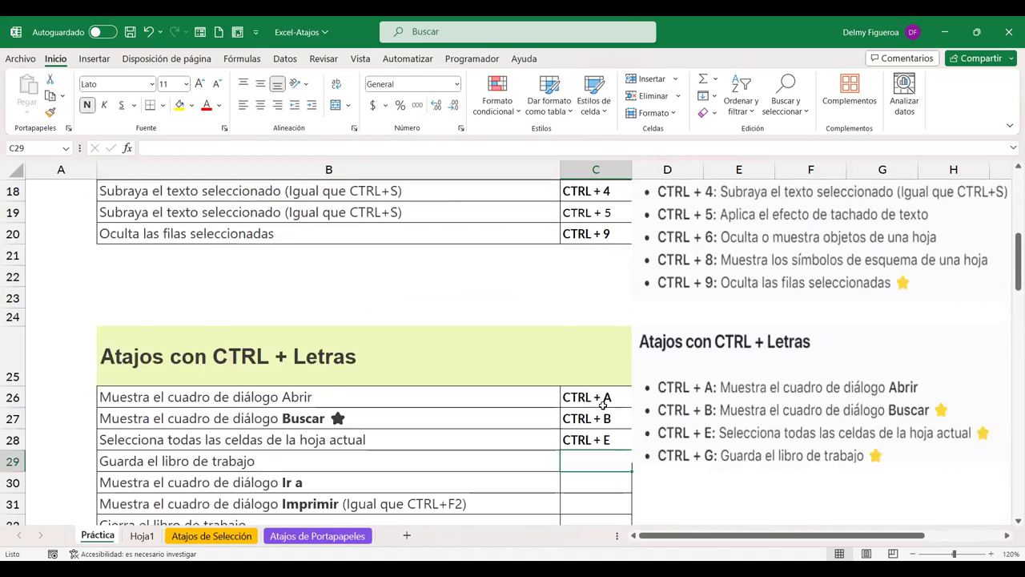
{"action": "scroll", "coordinate": [602, 405], "scroll_direction": "down", "scroll_amount": 2}
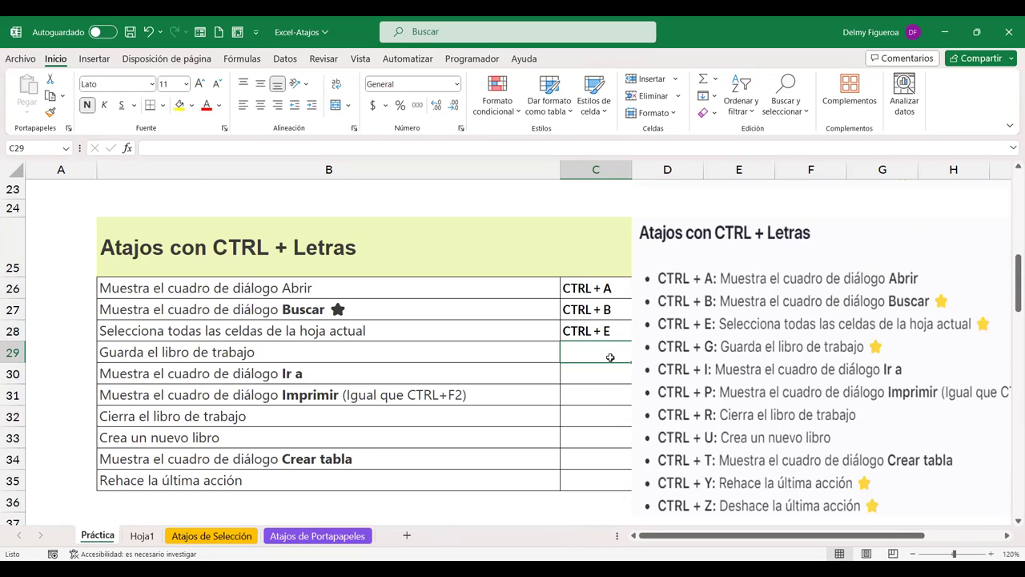
Save the workbook with Ctrl+G and enter 'CTRL + G' in C29.
{"action": "key", "text": "ctrl+g"}
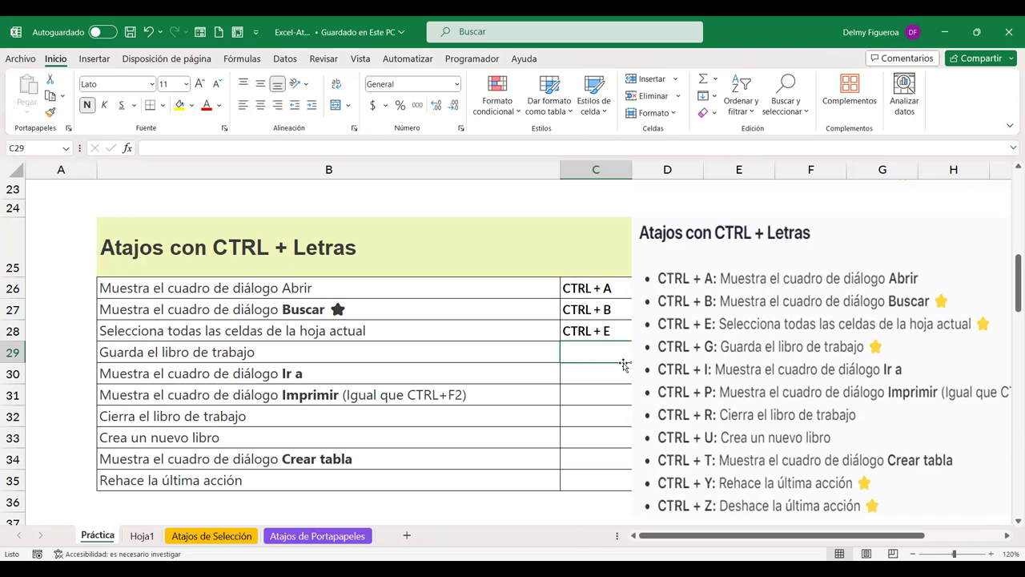
{"action": "type", "text": "CTRL"}
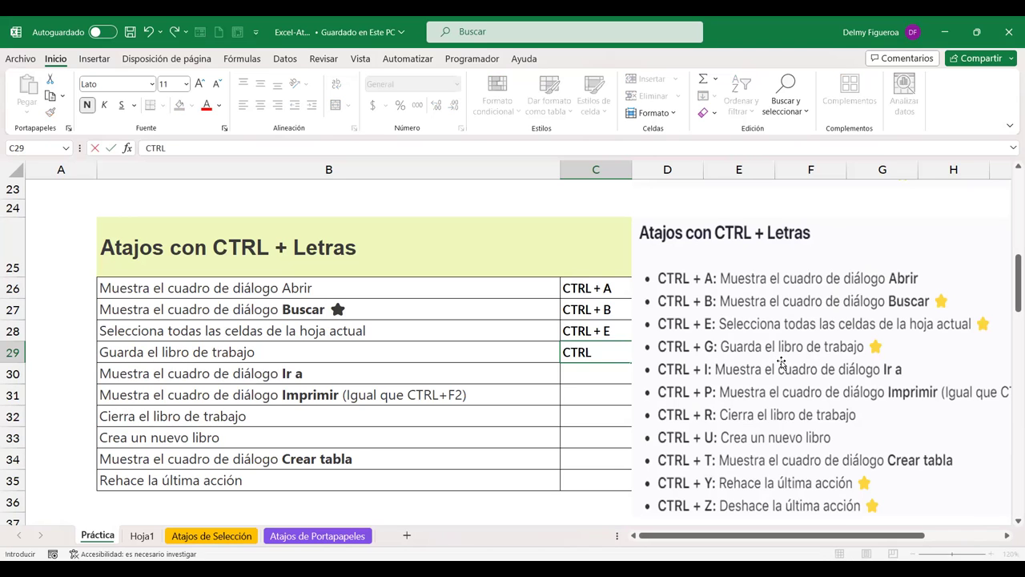
{"action": "type", "text": " + G"}
{"action": "key", "text": "Return"}
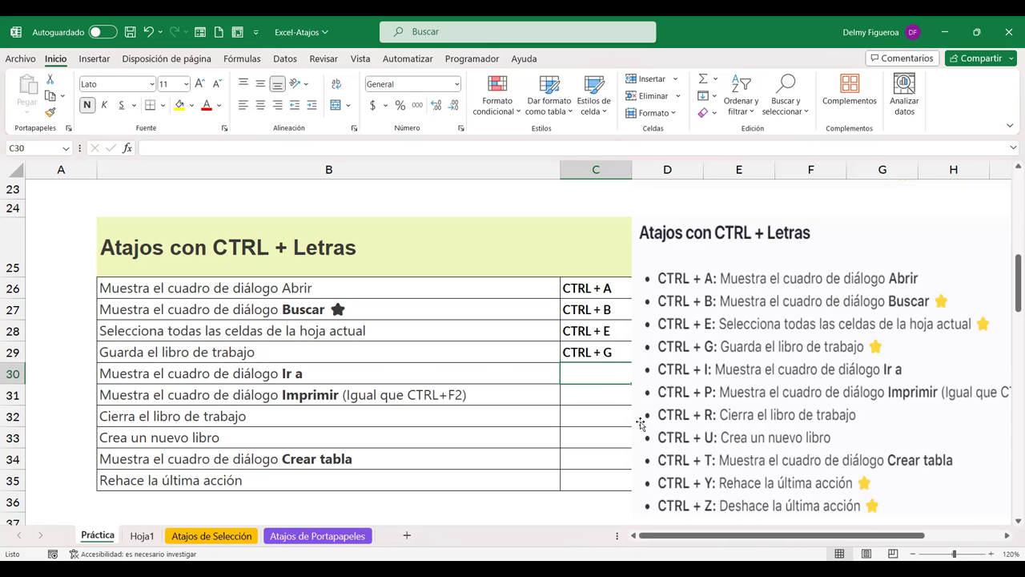
Enter 'CTRL + I' in C30, then bring up the Ir a dialog with Ctrl+I and cancel it.
{"action": "type", "text": "CTRL"}
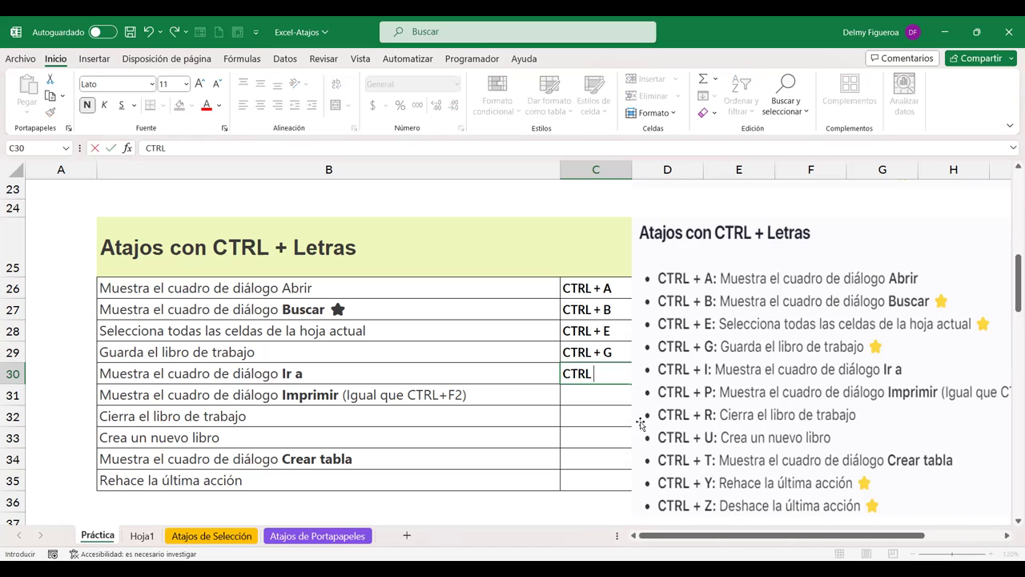
{"action": "type", "text": " + I"}
{"action": "key", "text": "Return"}
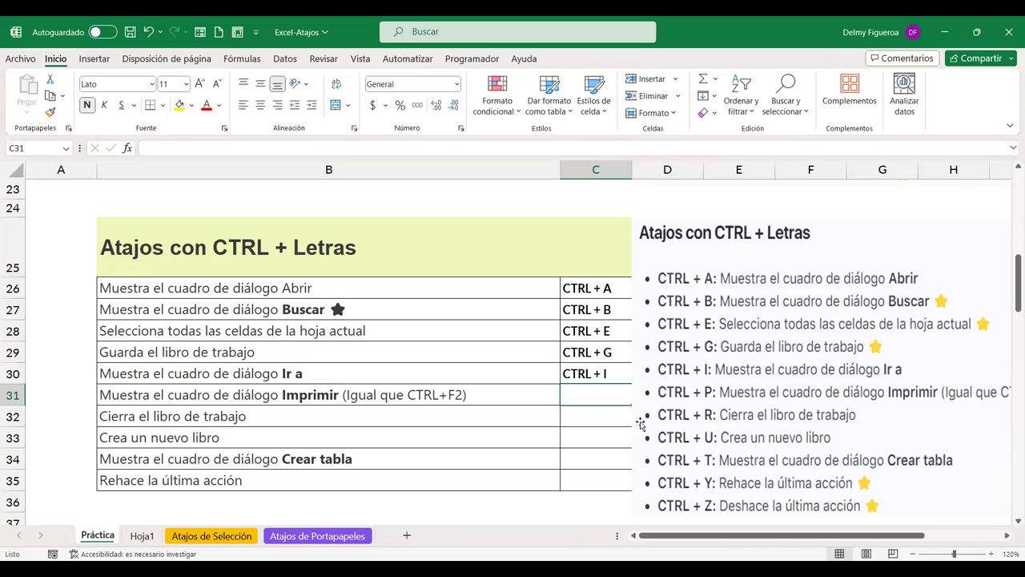
{"action": "key", "text": "ctrl+i"}
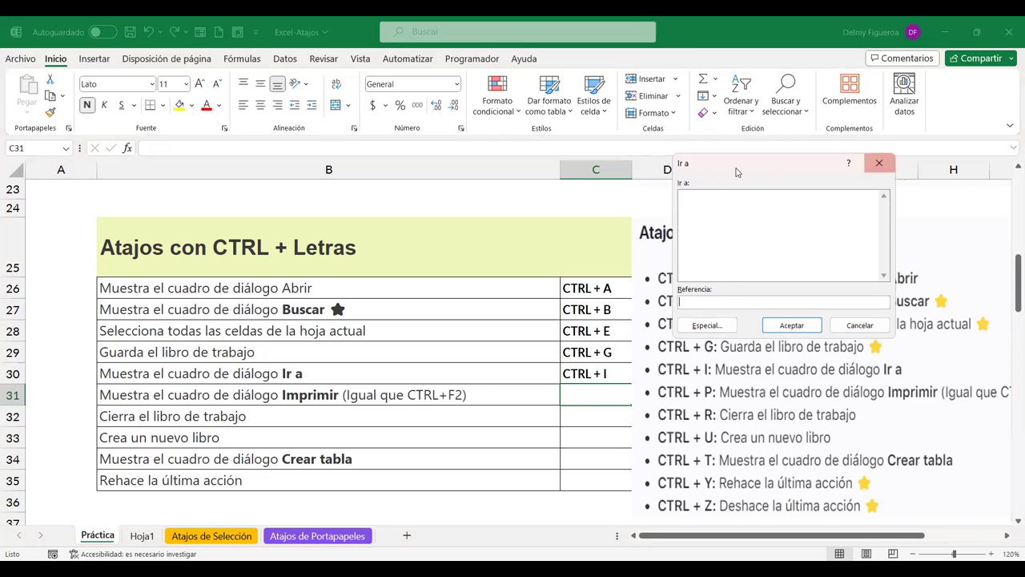
{"action": "left_click", "coordinate": [860, 326]}
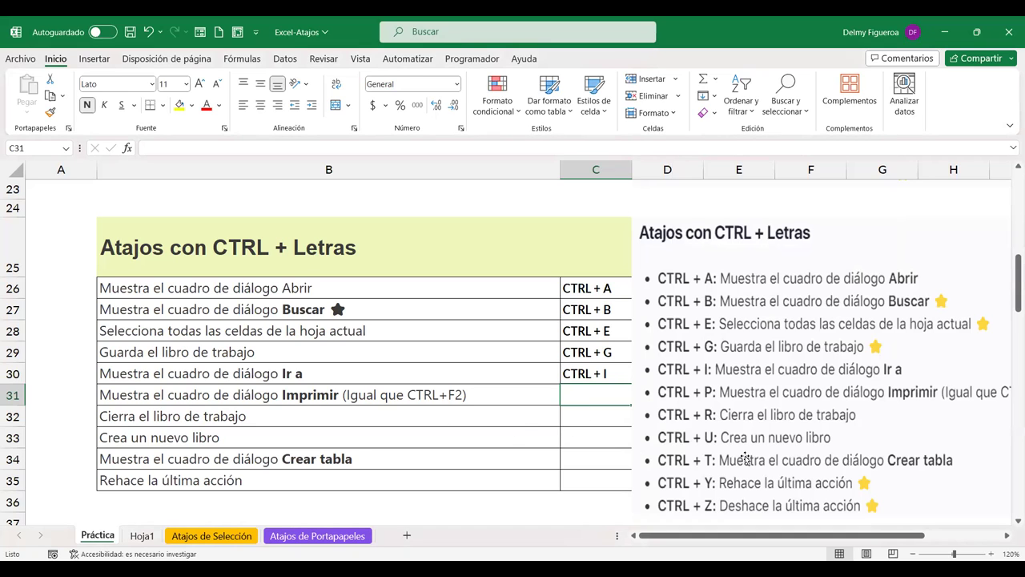
Enter 'CTRL + P' in C31, then show the print preview with Ctrl+P and leave it with Esc.
{"action": "type", "text": "CTRL + P"}
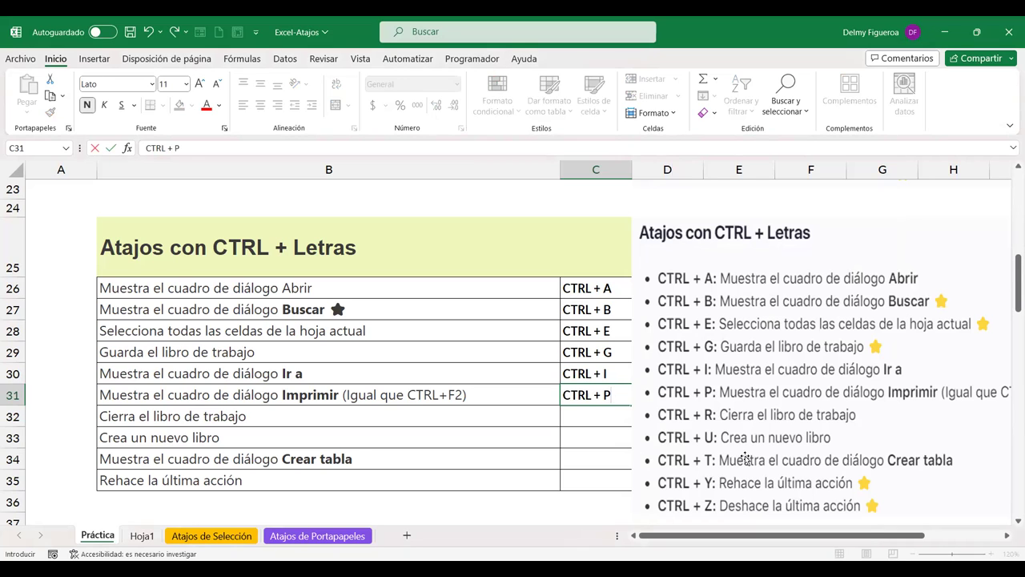
{"action": "key", "text": "Return"}
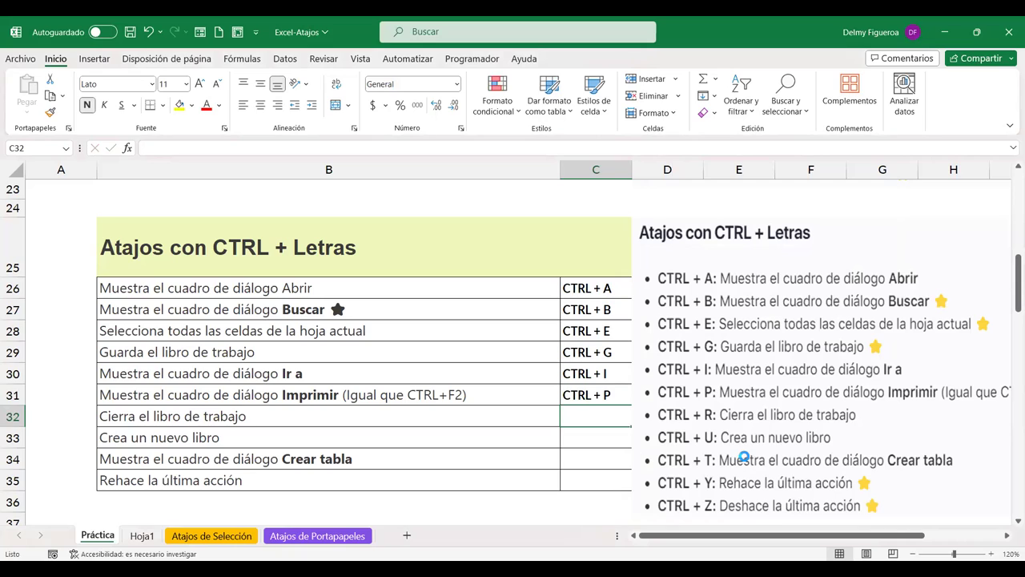
{"action": "key", "text": "ctrl+p"}
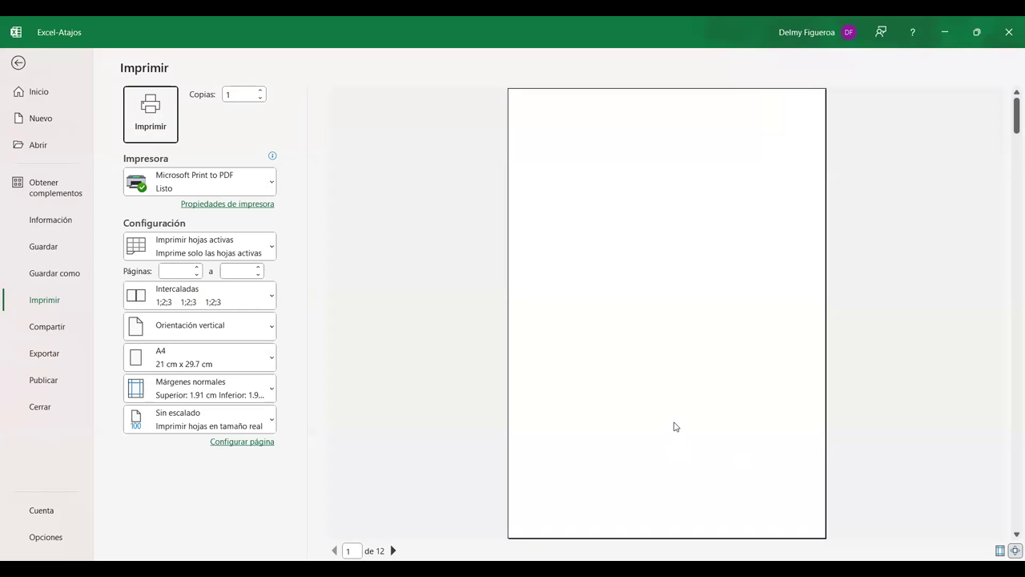
{"action": "key", "text": "Escape"}
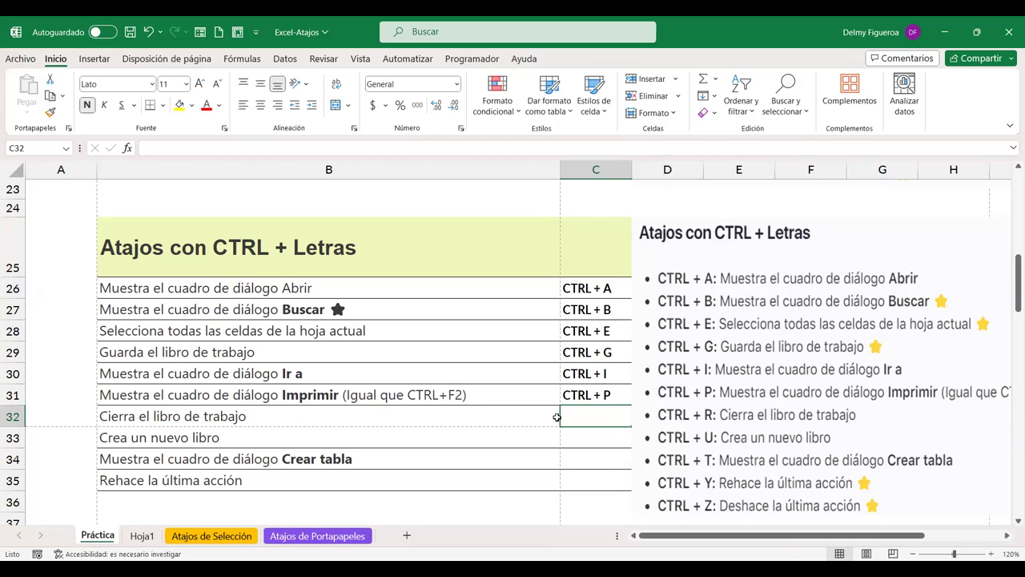
Enter 'CTRL + R' in C32 and check the entry, ending on C33.
{"action": "left_click", "coordinate": [612, 395]}
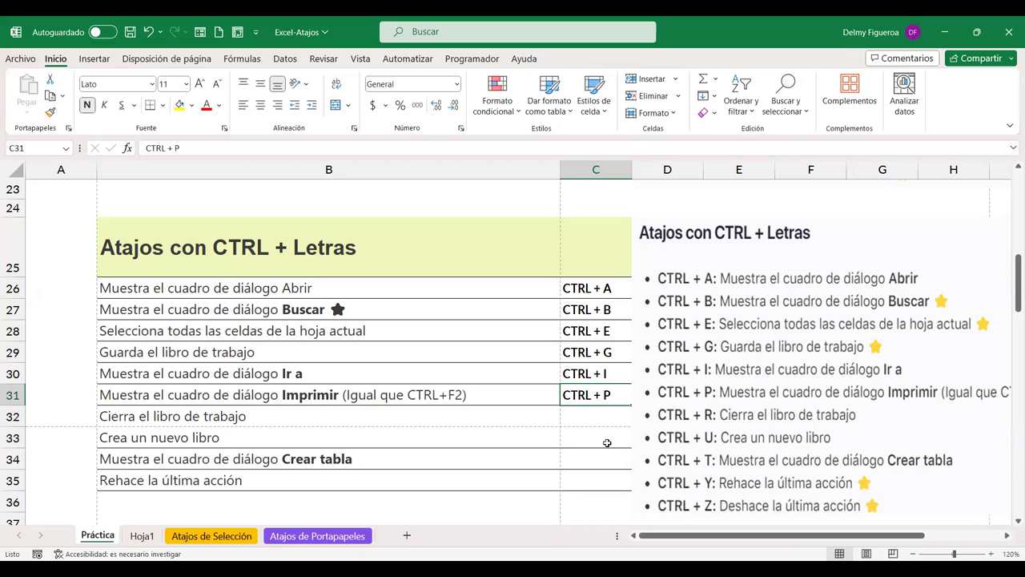
{"action": "left_click", "coordinate": [594, 418]}
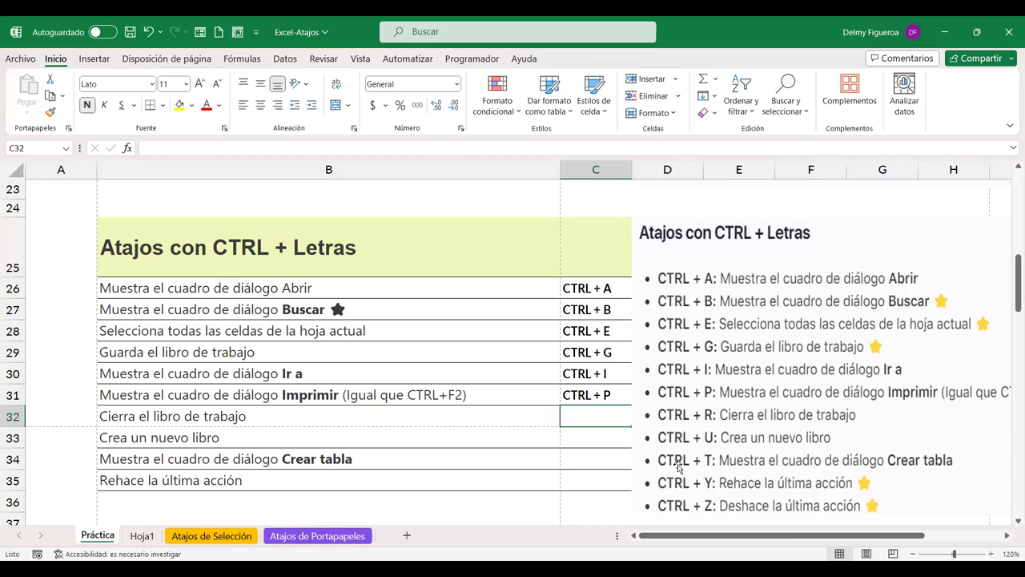
{"action": "type", "text": "CTRL + R"}
{"action": "key", "text": "Return"}
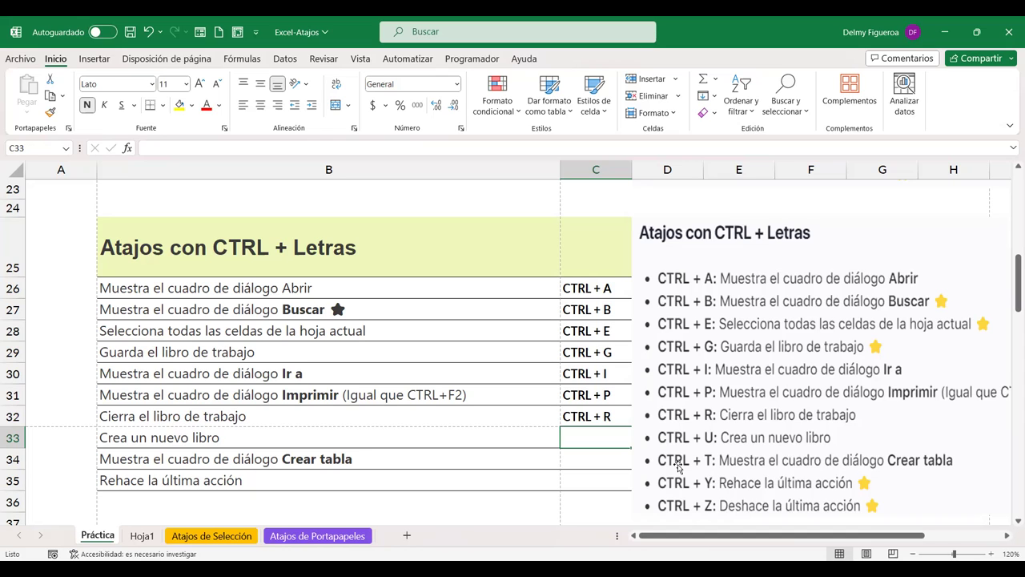
{"action": "key", "text": "Up"}
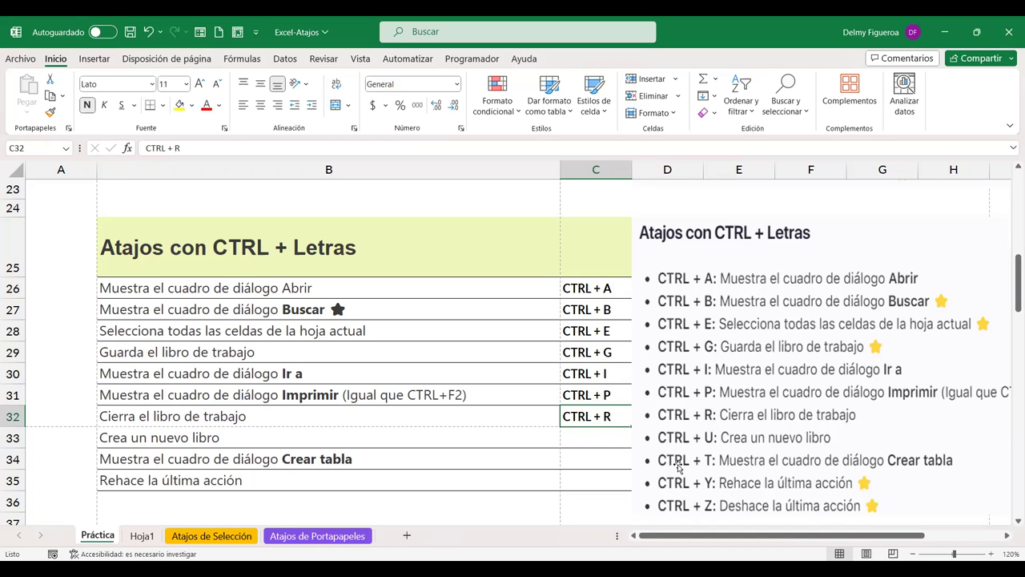
{"action": "key", "text": "Down"}
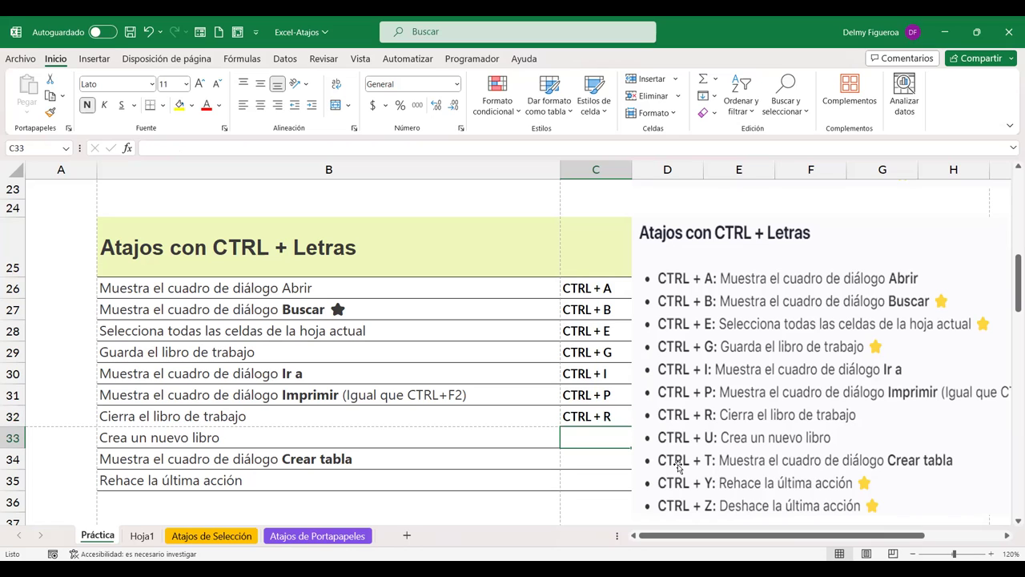
Enter CTRL + U in C33 and CTRL + T in C34, then return to C34.
{"action": "type", "text": "CTR"}
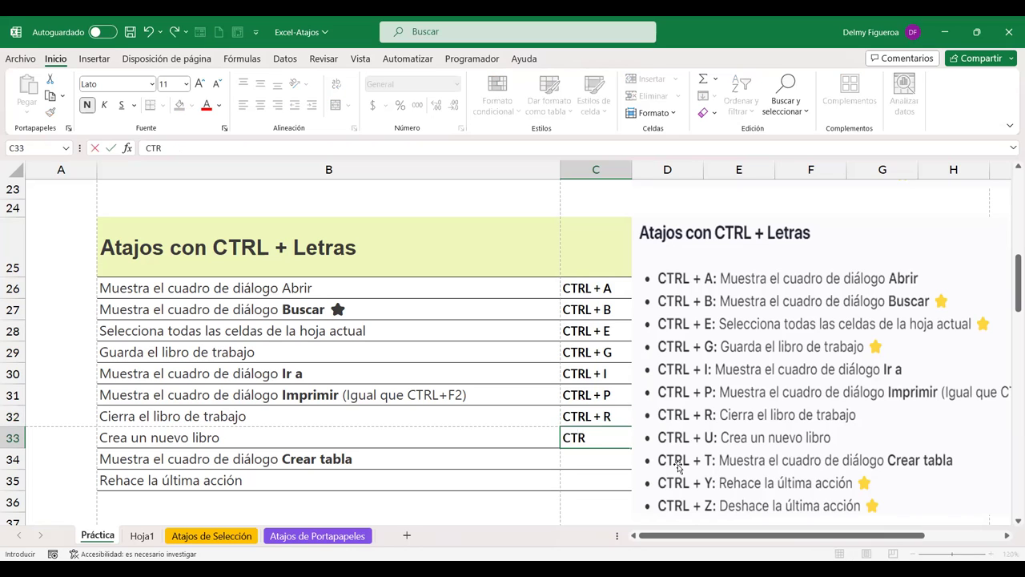
{"action": "type", "text": "L + U"}
{"action": "key", "text": "Return"}
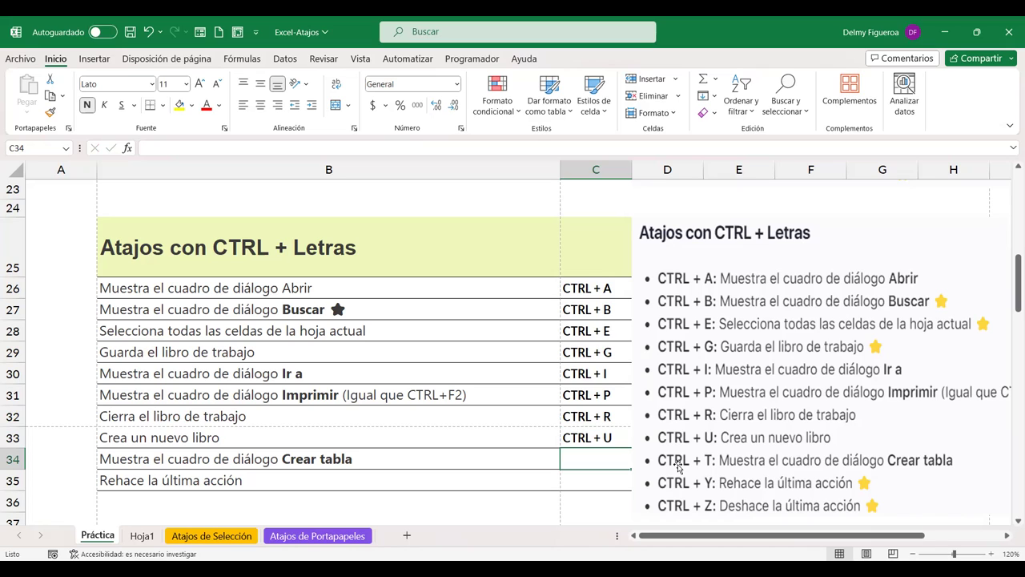
{"action": "type", "text": "C"}
{"action": "type", "text": "TRL + T"}
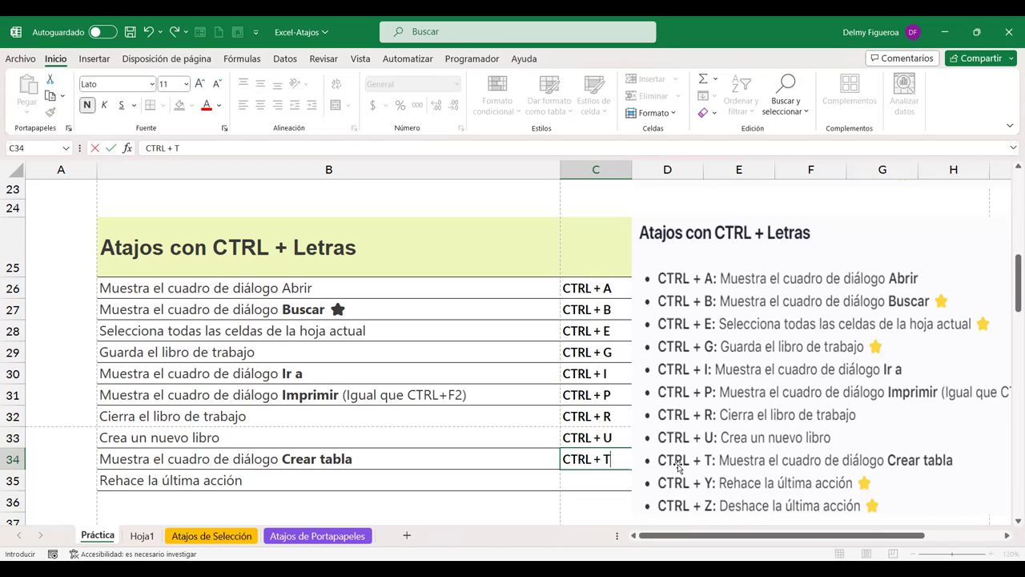
{"action": "key", "text": "Return"}
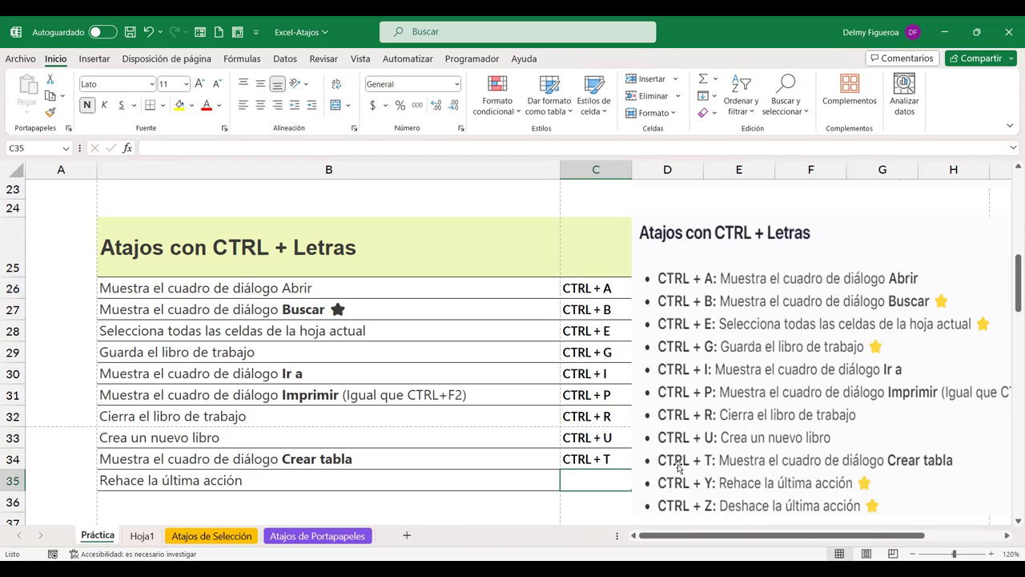
{"action": "key", "text": "Up"}
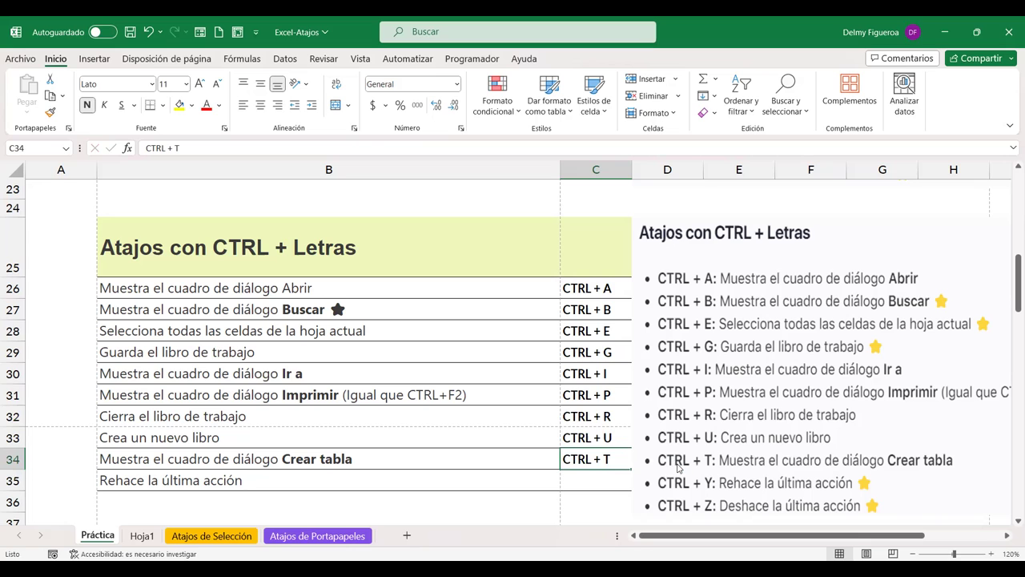
{"action": "key", "text": "ctrl+t"}
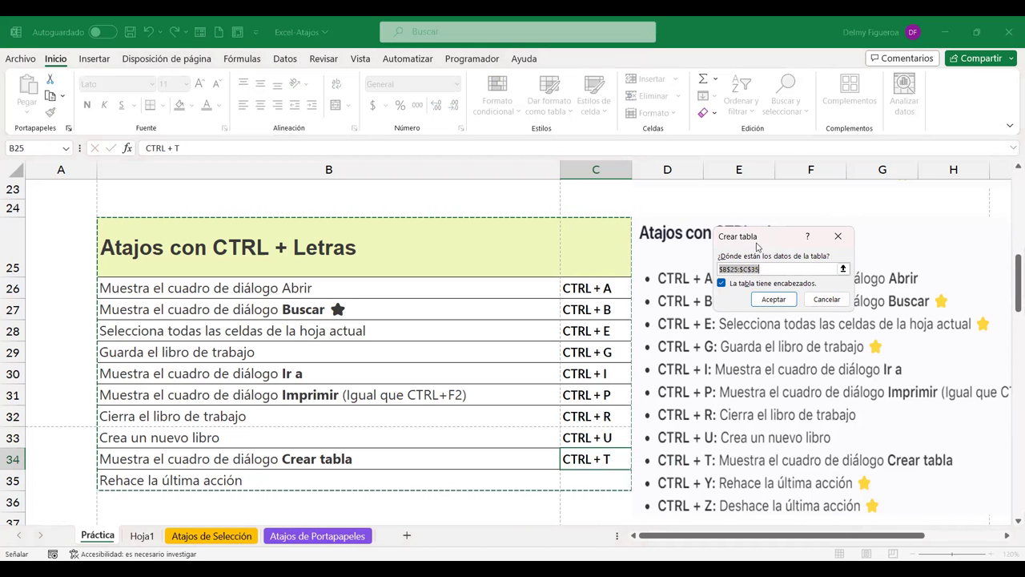
{"action": "left_click", "coordinate": [823, 301]}
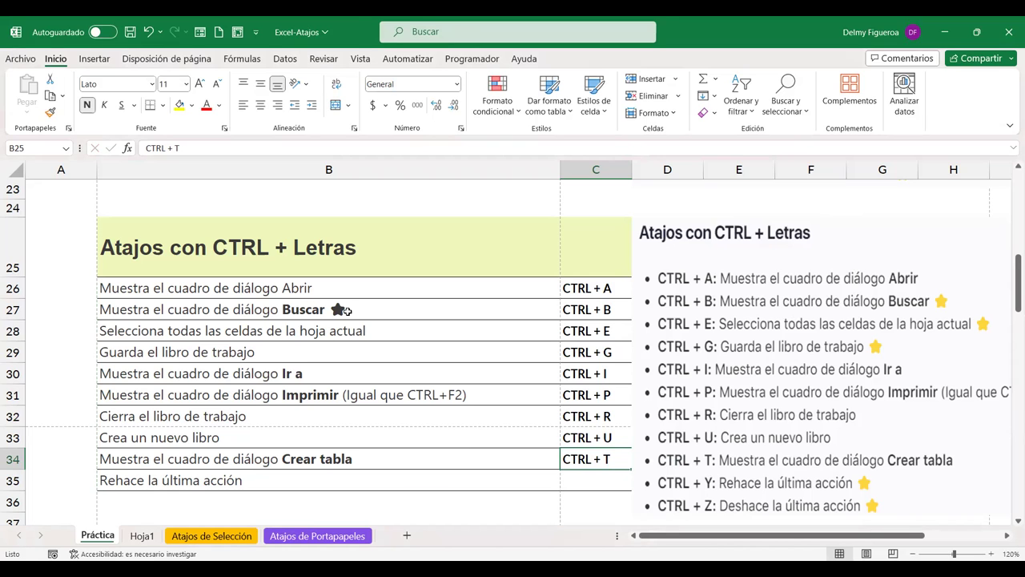
{"action": "key", "text": "ctrl+t"}
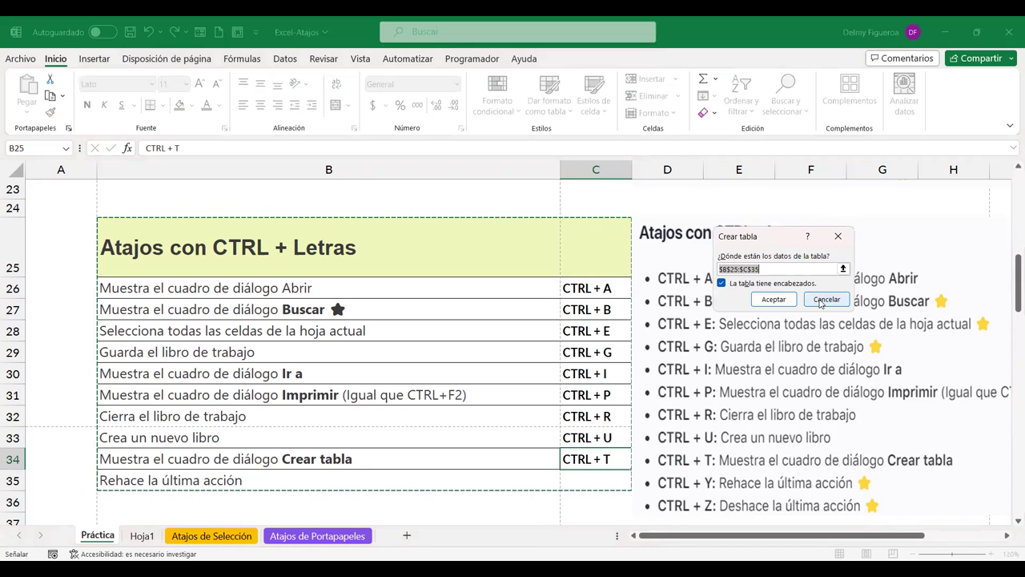
{"action": "key", "text": "BackSpace"}
{"action": "key", "text": "Escape"}
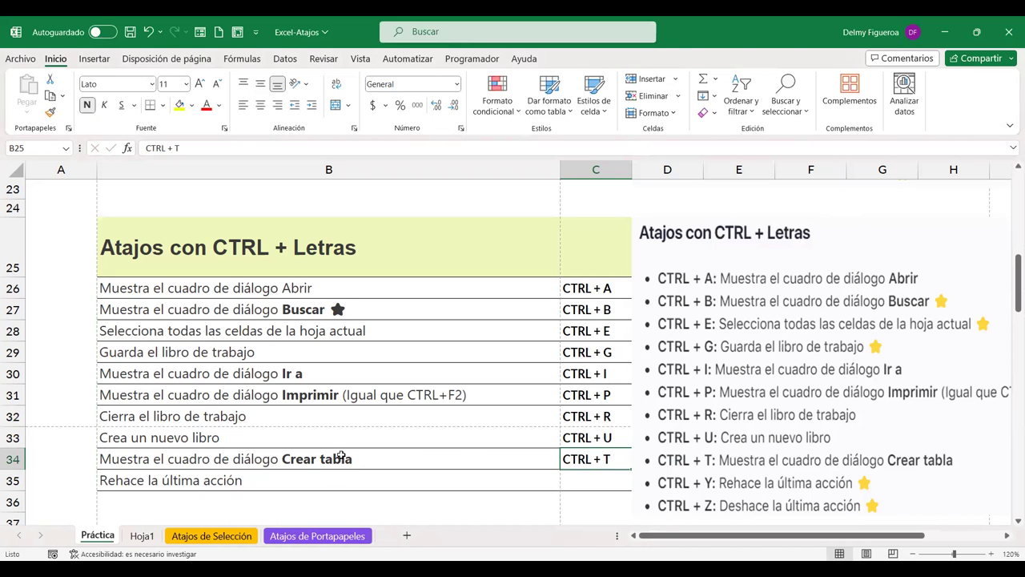
{"action": "left_click", "coordinate": [601, 480]}
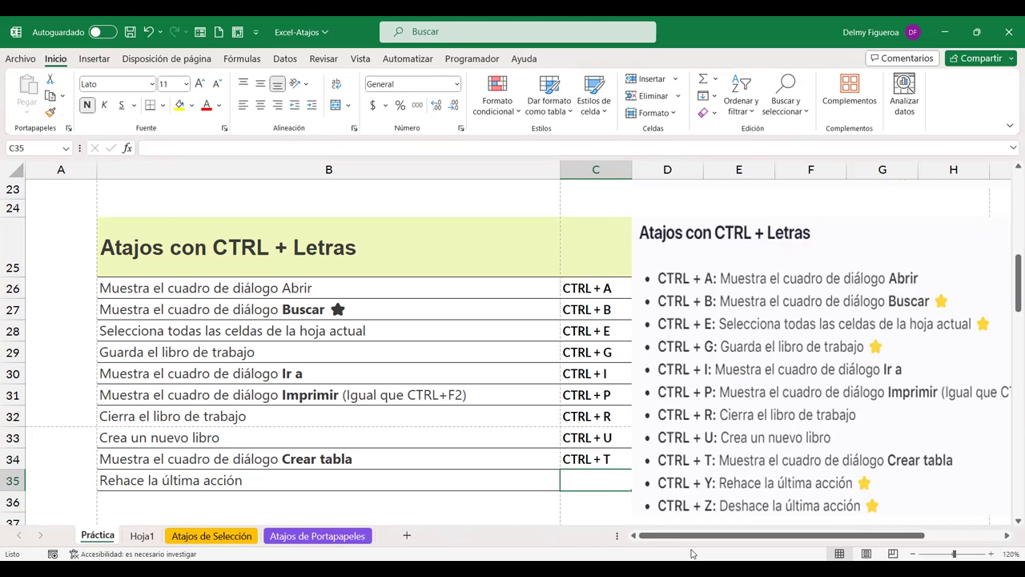
Enter CTRL + Y in C35, then demonstrate it by undoing and redoing the entry.
{"action": "type", "text": "CTRL + Y"}
{"action": "key", "text": "Return"}
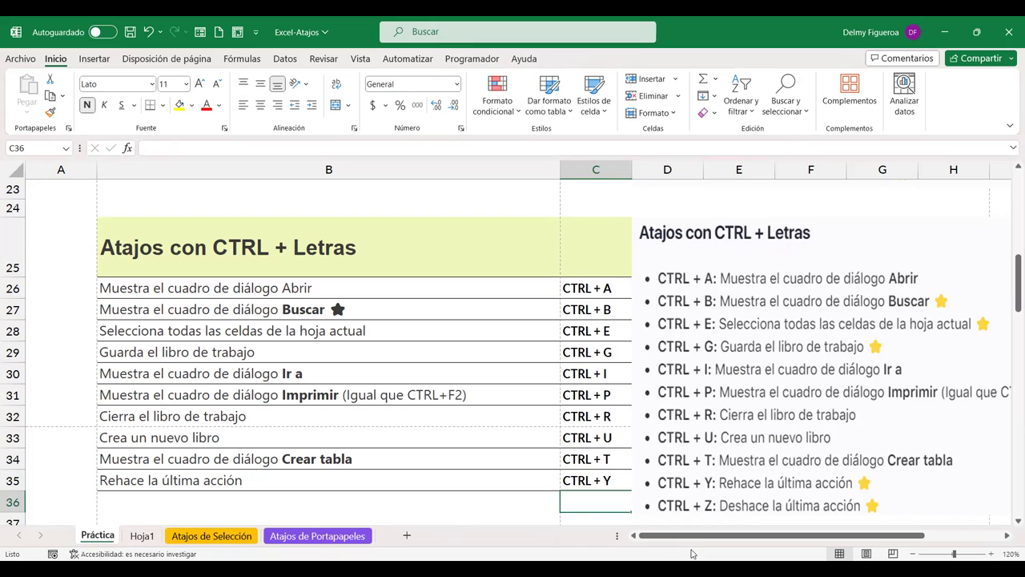
{"action": "key", "text": "ctrl+z"}
{"action": "key", "text": "ctrl+y"}
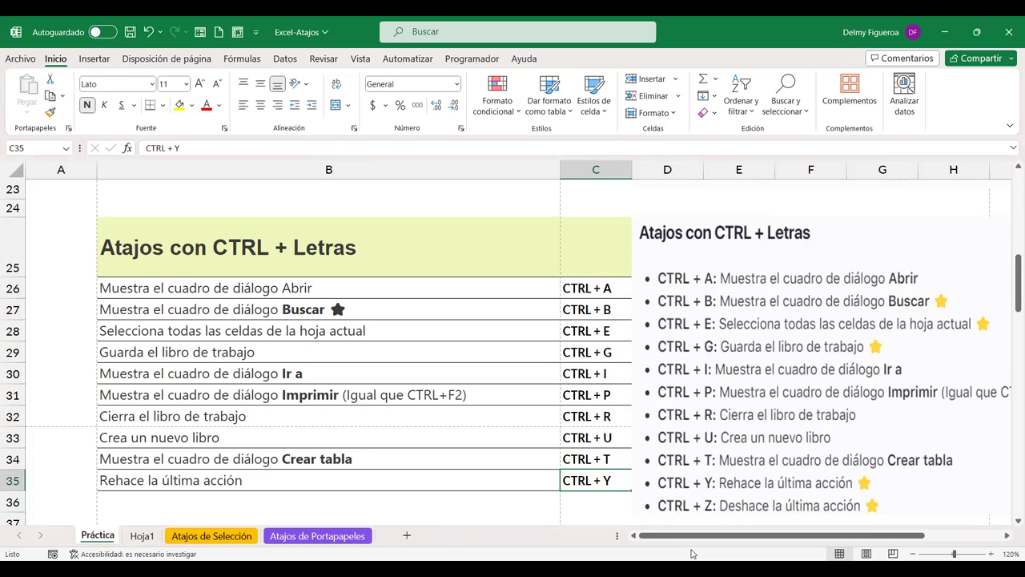
At the 'Atajos con SHIFT' section, insert blank sheet Hoja2 with Shift+F11, then return to Práctica.
{"action": "scroll", "coordinate": [703, 467], "scroll_direction": "down", "scroll_amount": 3}
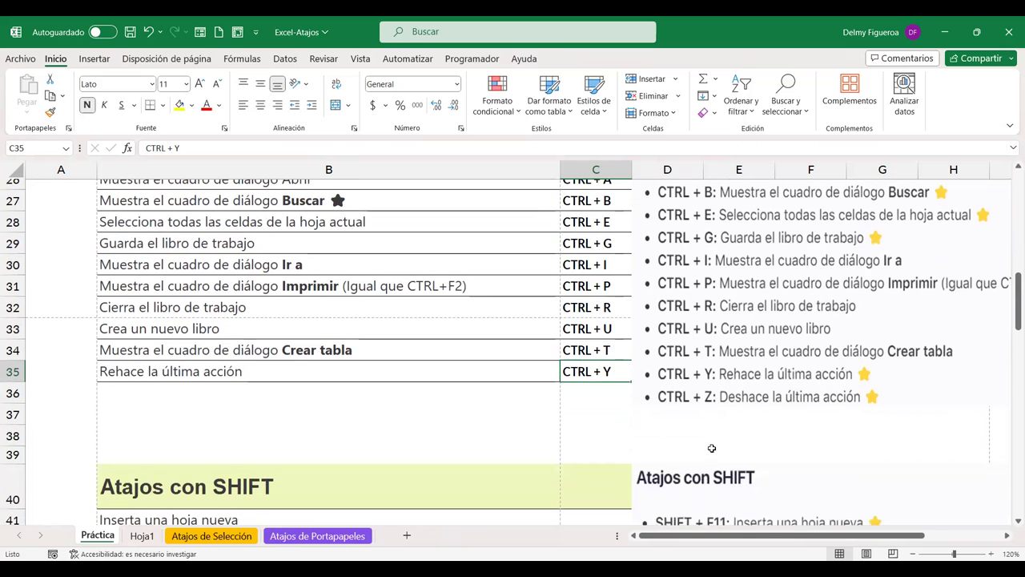
{"action": "scroll", "coordinate": [713, 446], "scroll_direction": "down", "scroll_amount": 3}
{"action": "scroll", "coordinate": [729, 410], "scroll_direction": "down", "scroll_amount": 2}
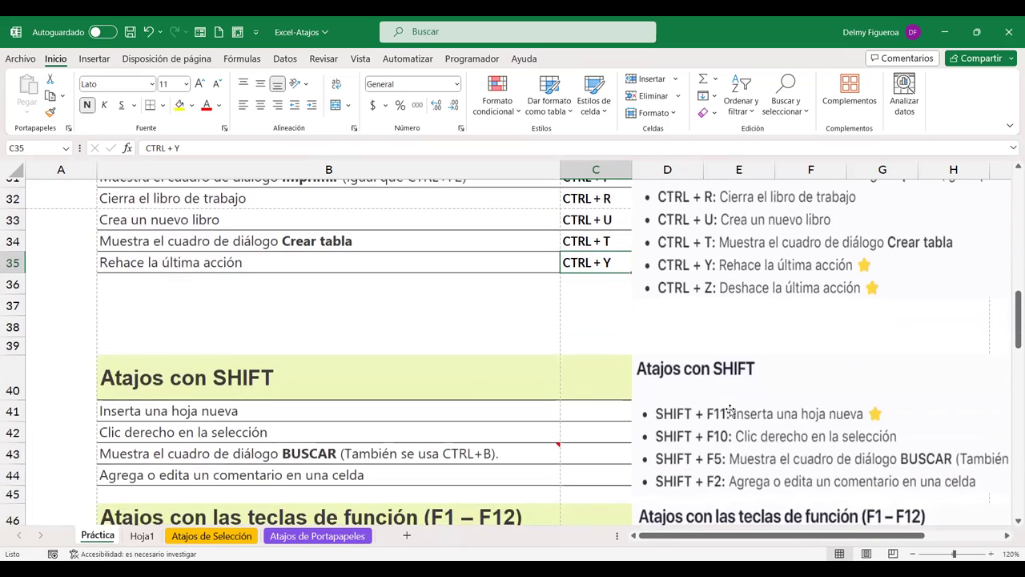
{"action": "scroll", "coordinate": [729, 410], "scroll_direction": "down", "scroll_amount": 1}
{"action": "scroll", "coordinate": [716, 335], "scroll_direction": "down", "scroll_amount": 1}
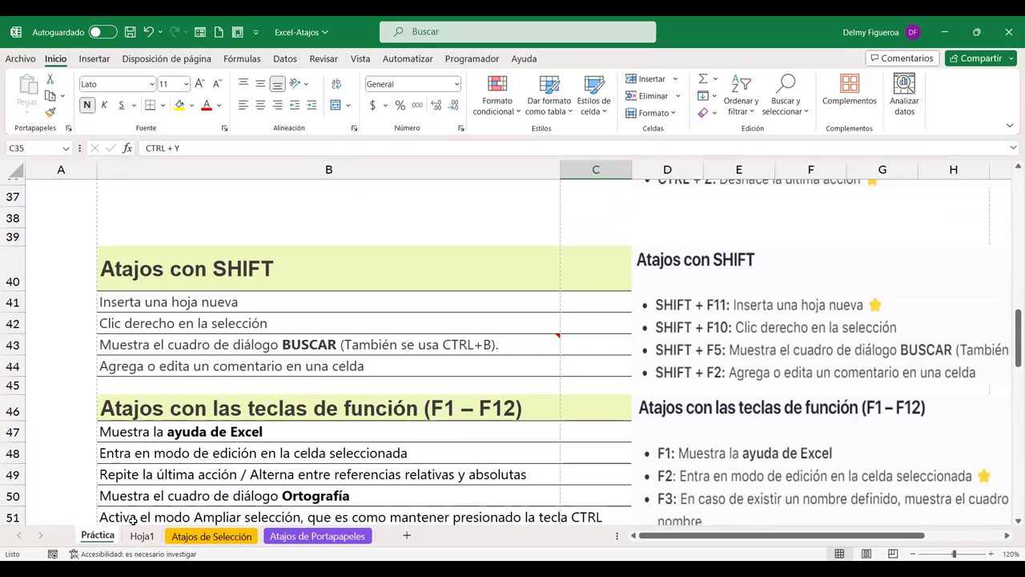
{"action": "key", "text": "shift+F11"}
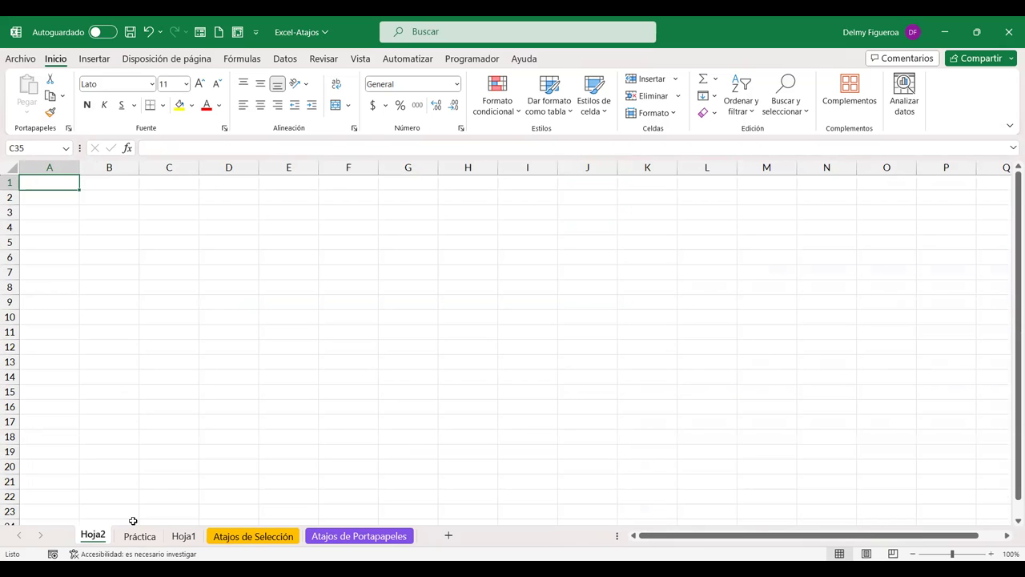
{"action": "left_click", "coordinate": [139, 536]}
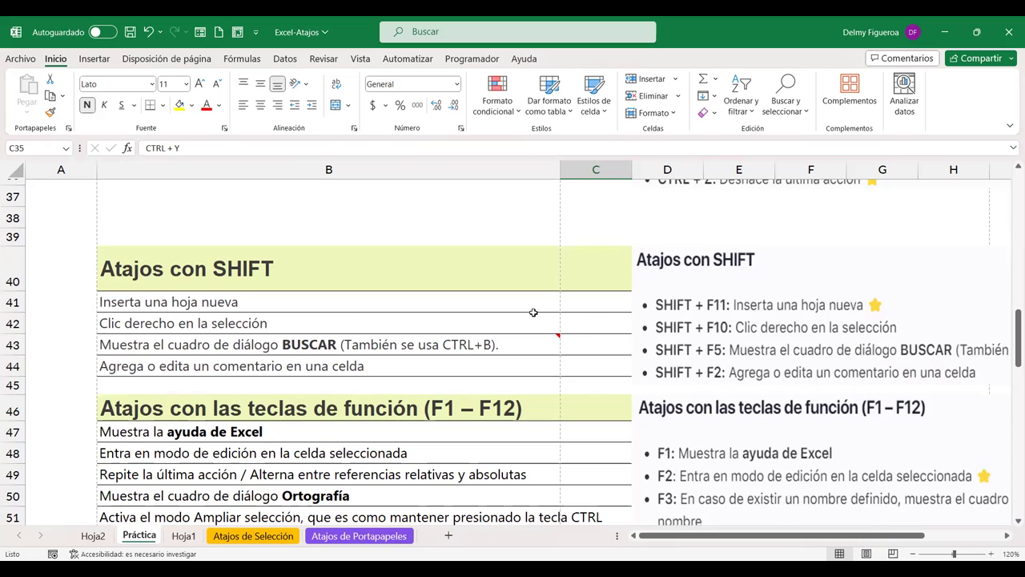
{"action": "left_click", "coordinate": [593, 323]}
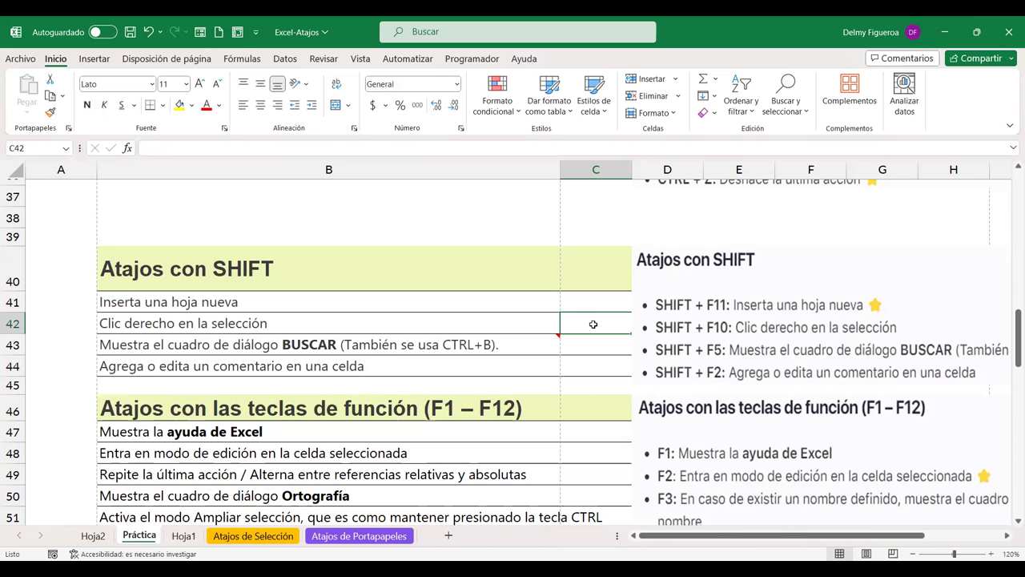
{"action": "key", "text": "shift+F10"}
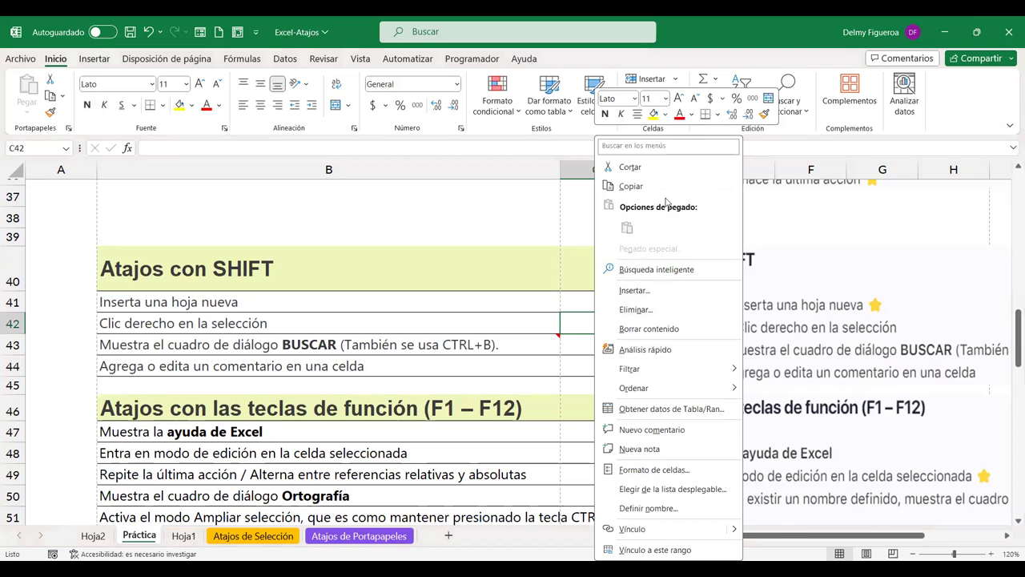
{"action": "key", "text": "Escape"}
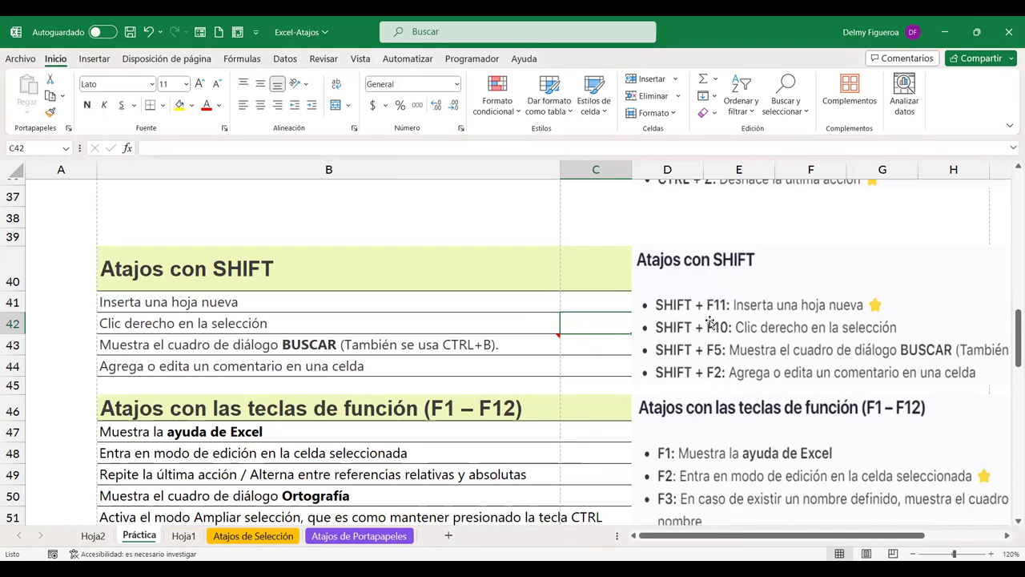
{"action": "key", "text": "shift+F10"}
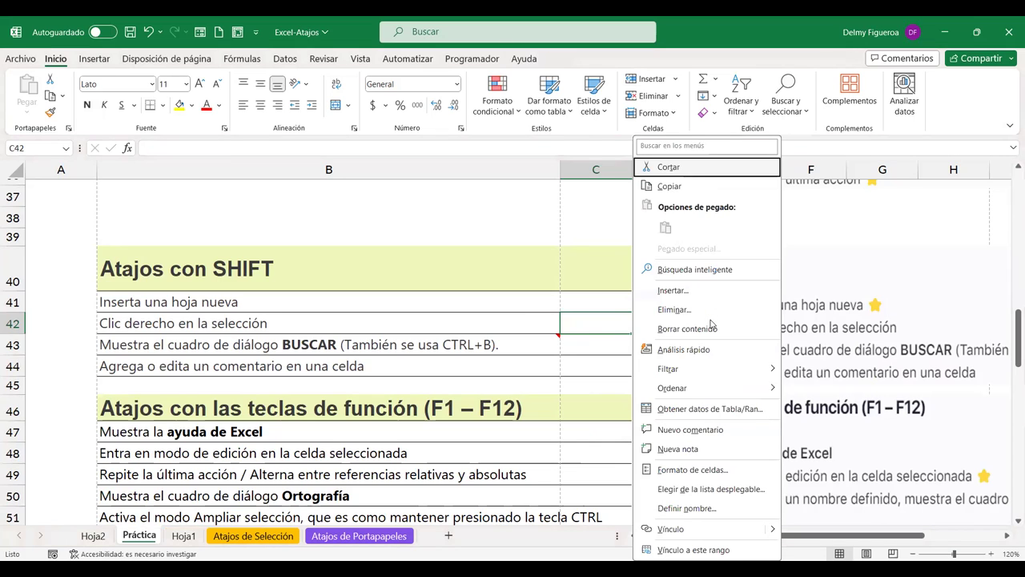
{"action": "key", "text": "Escape"}
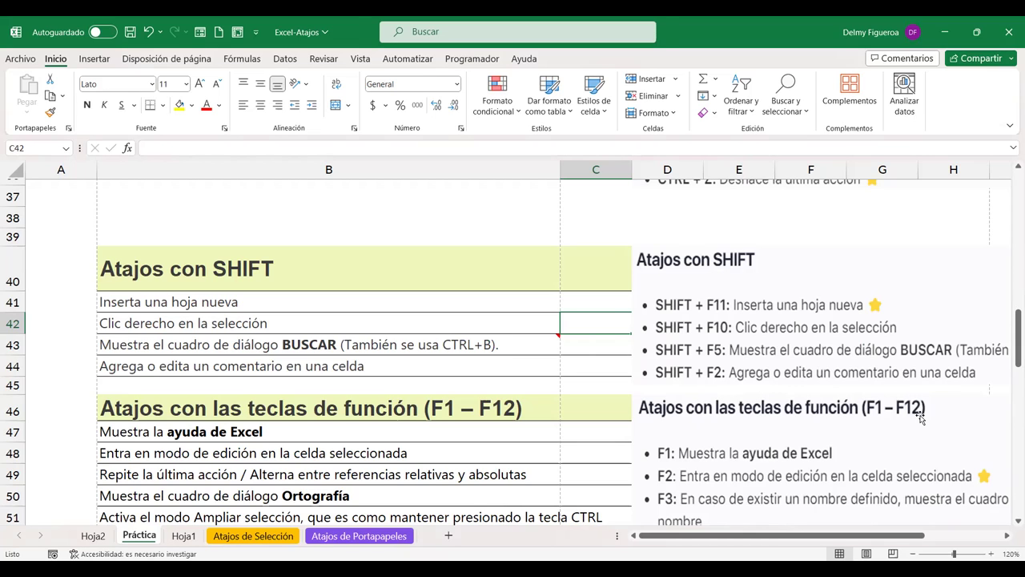
Close Buscar y reemplazar and open, then close, the existing note on B43 with SHIFT+F2.
{"action": "key", "text": "shift+F5"}
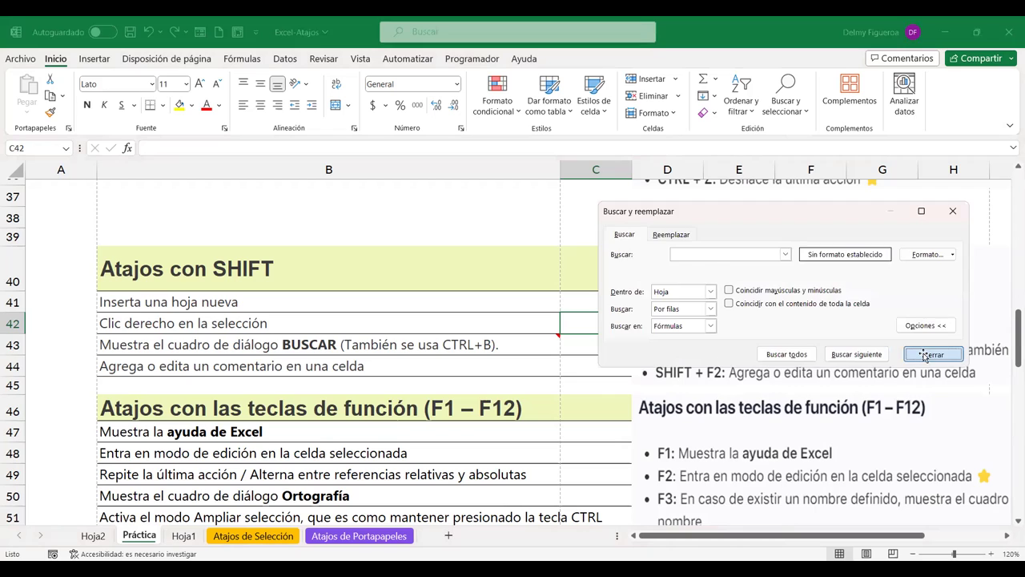
{"action": "left_click", "coordinate": [925, 355]}
{"action": "left_click", "coordinate": [314, 346]}
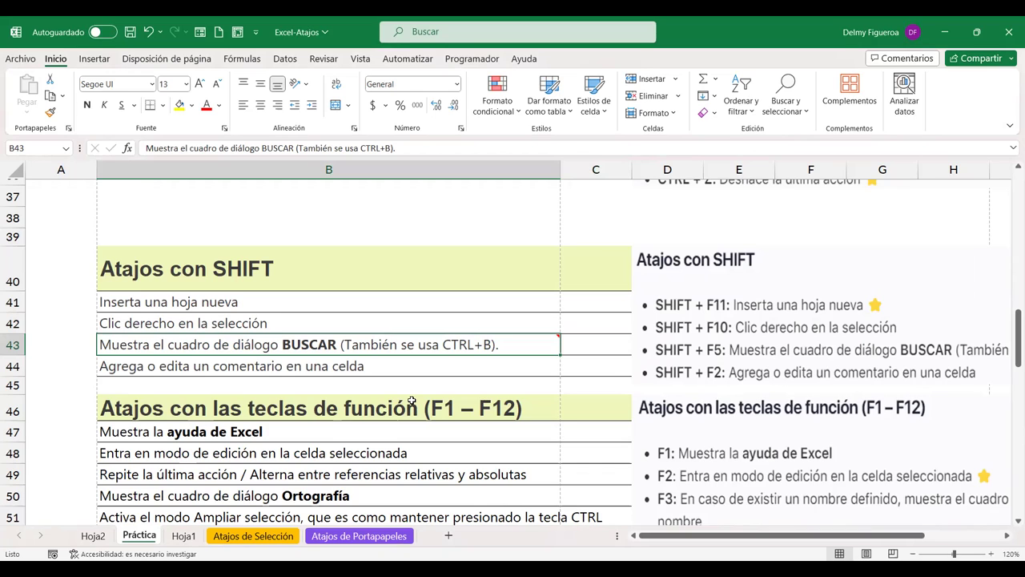
{"action": "left_click", "coordinate": [292, 366]}
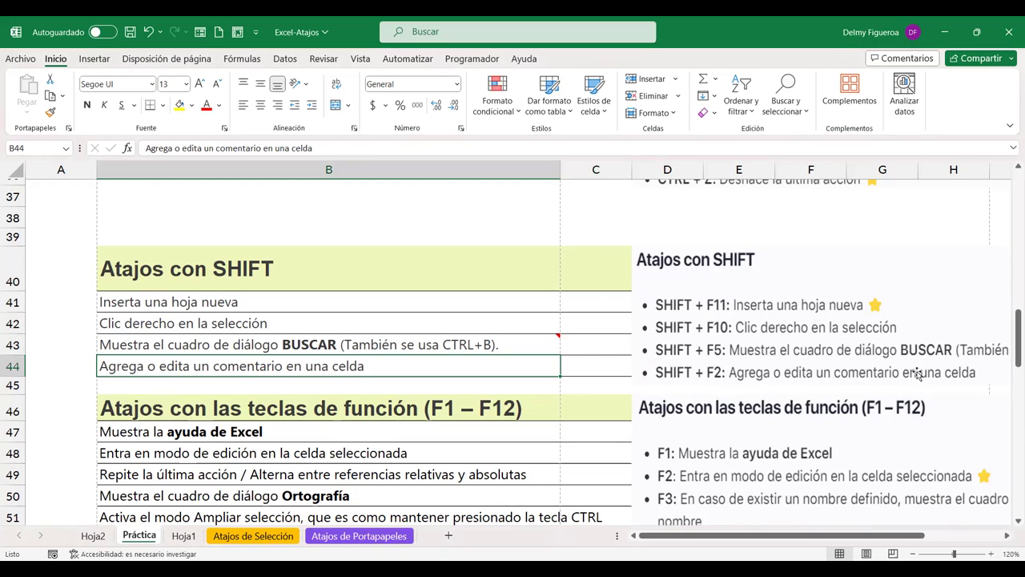
{"action": "mouse_move", "coordinate": [509, 342]}
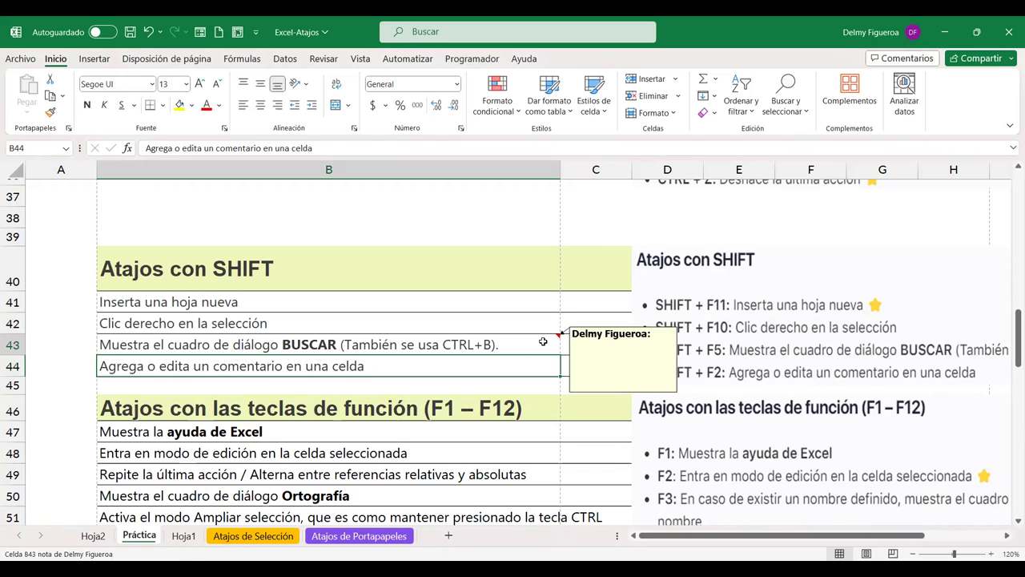
{"action": "left_click", "coordinate": [543, 342]}
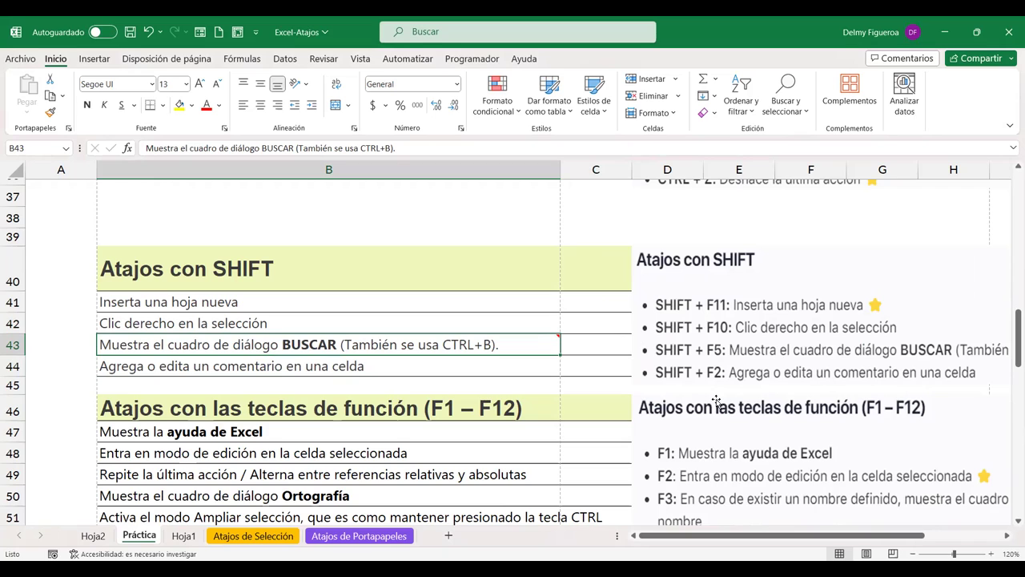
{"action": "key", "text": "shift+F2"}
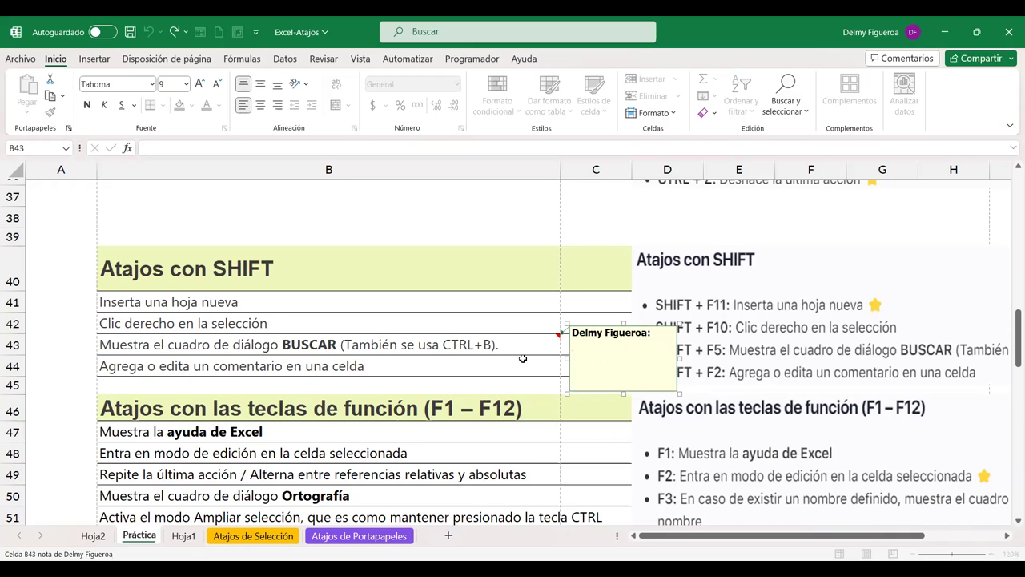
{"action": "left_click", "coordinate": [517, 358]}
Add a new empty note to cell C43 with SHIFT+F2 and leave it attached.
{"action": "left_click", "coordinate": [608, 337]}
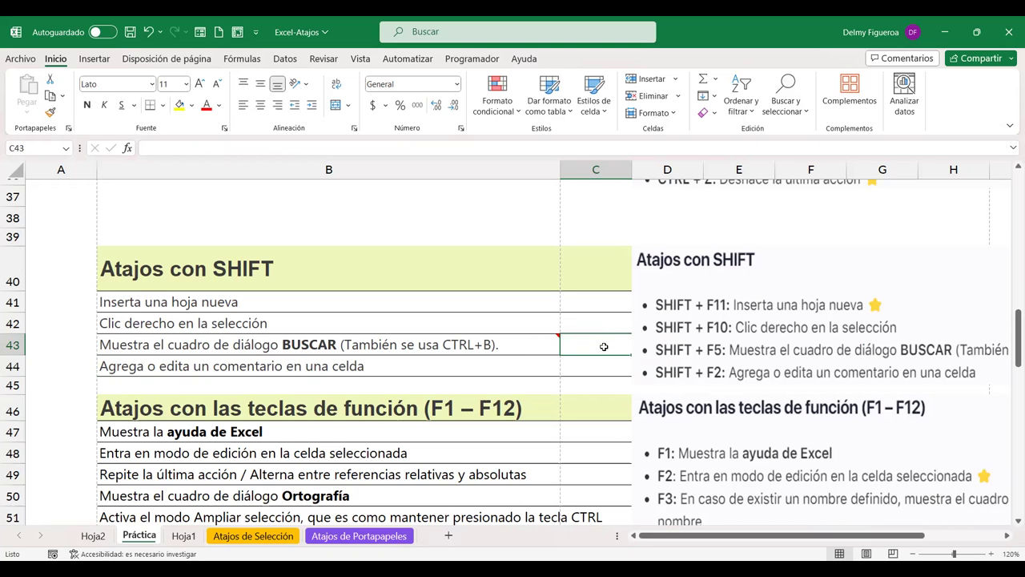
{"action": "key", "text": "shift+F2"}
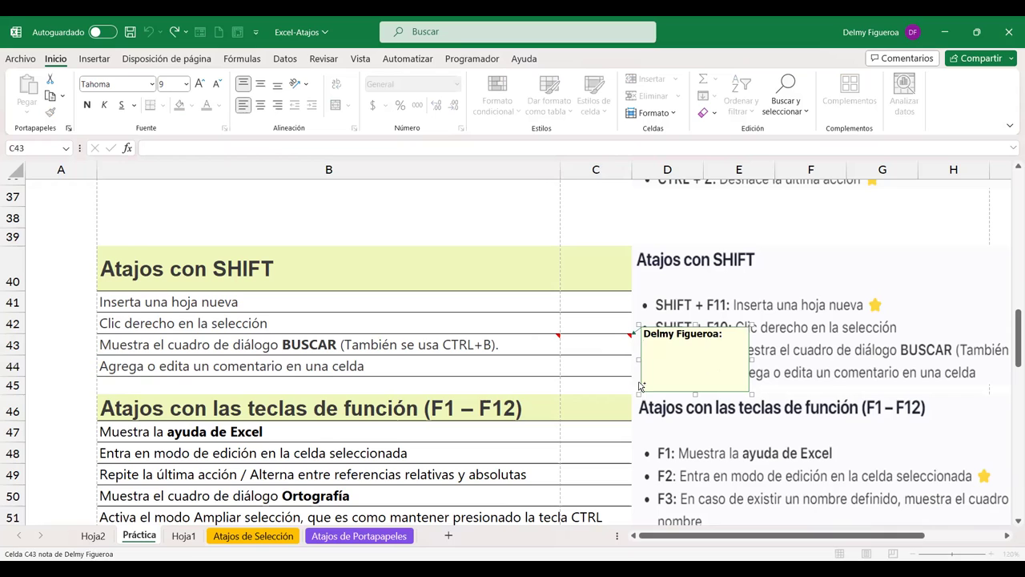
{"action": "left_click", "coordinate": [608, 293]}
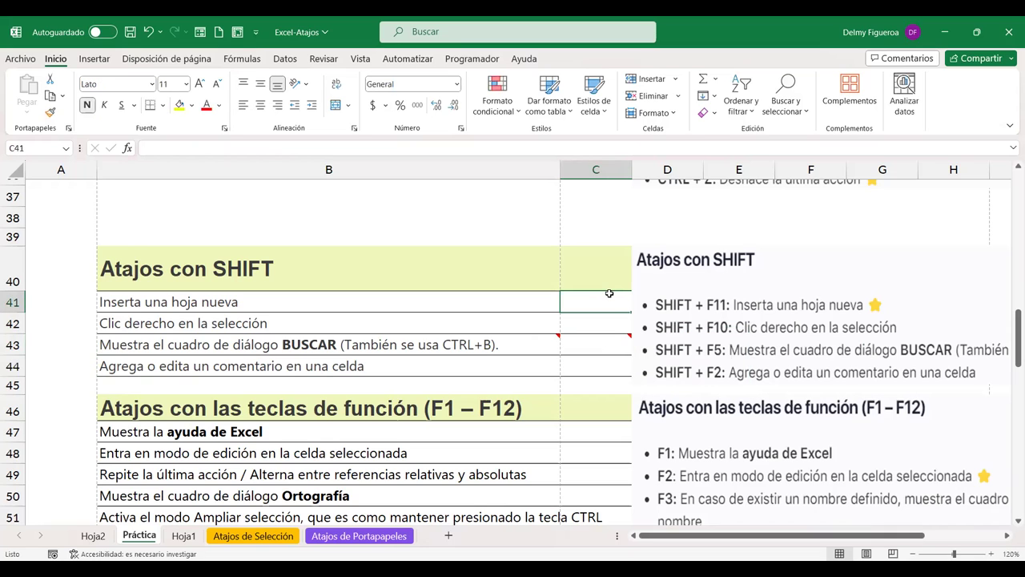
{"action": "key", "text": "Down"}
{"action": "key", "text": "Down"}
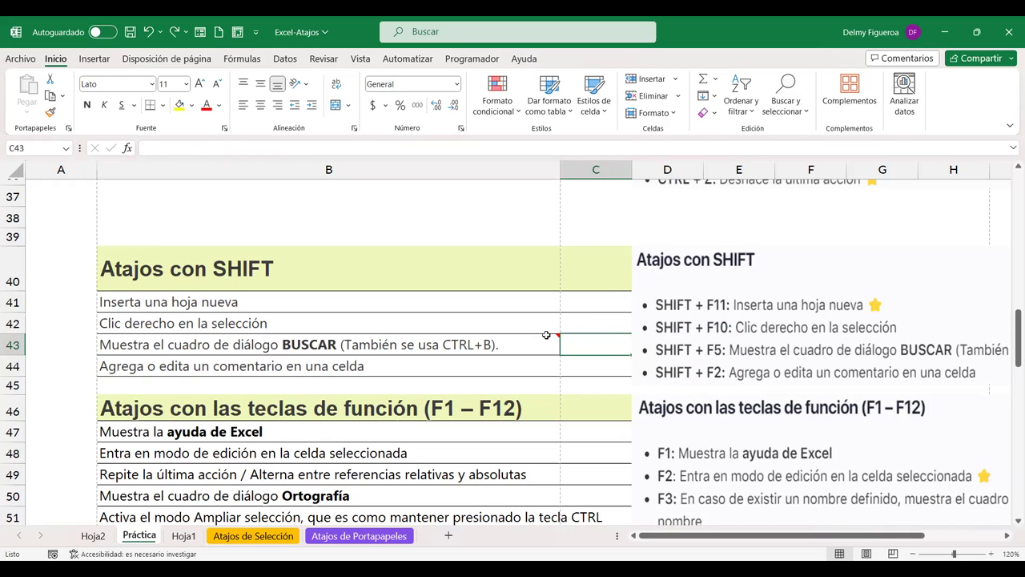
{"action": "left_click", "coordinate": [583, 362]}
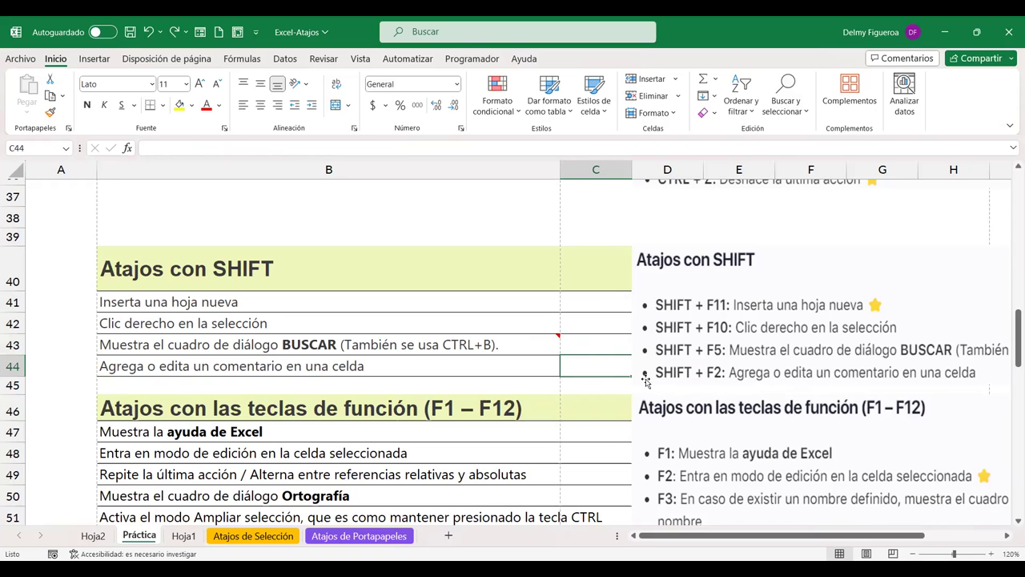
Scroll to the 'Atajos con las teclas de función (F1 – F12)' table and select C47, C48 and B48.
{"action": "scroll", "coordinate": [555, 367], "scroll_direction": "down", "scroll_amount": 2}
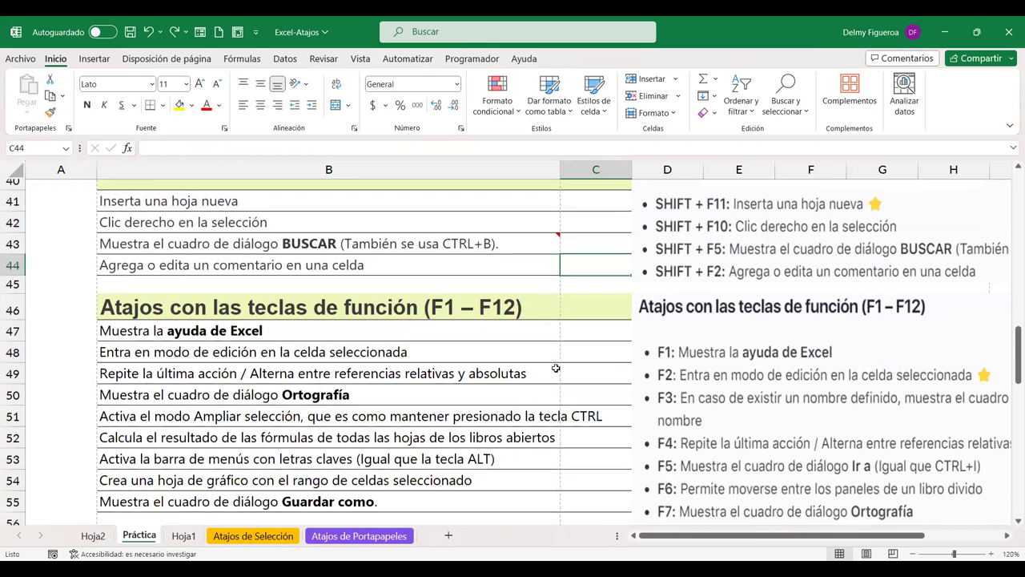
{"action": "scroll", "coordinate": [556, 368], "scroll_direction": "down", "scroll_amount": 1}
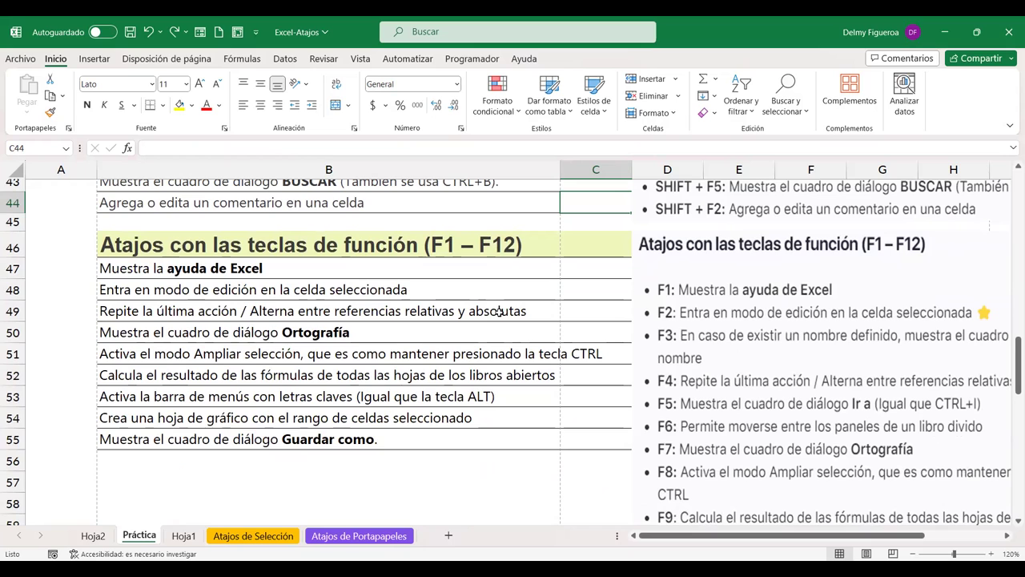
{"action": "left_click", "coordinate": [564, 271]}
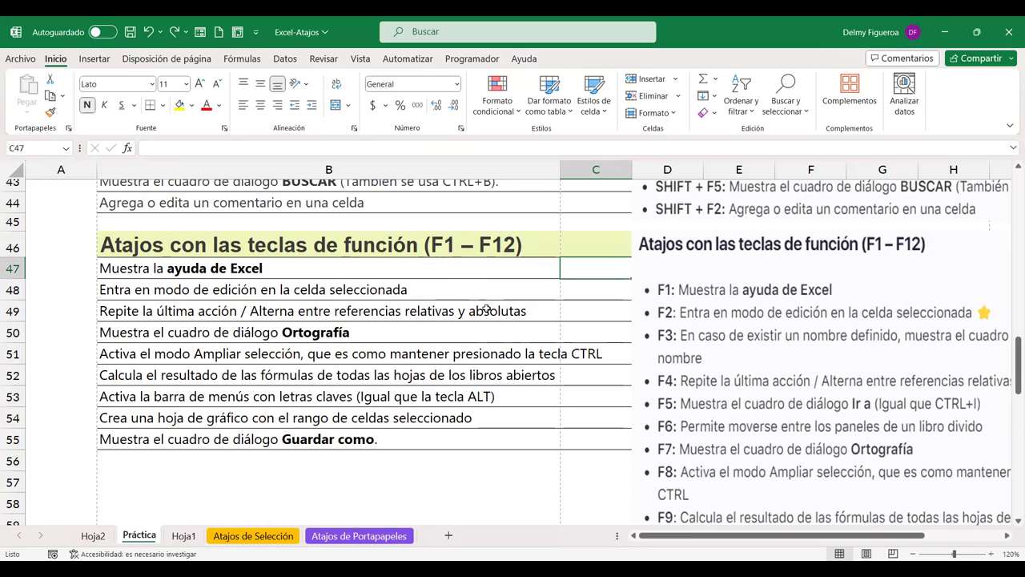
{"action": "left_click", "coordinate": [599, 291]}
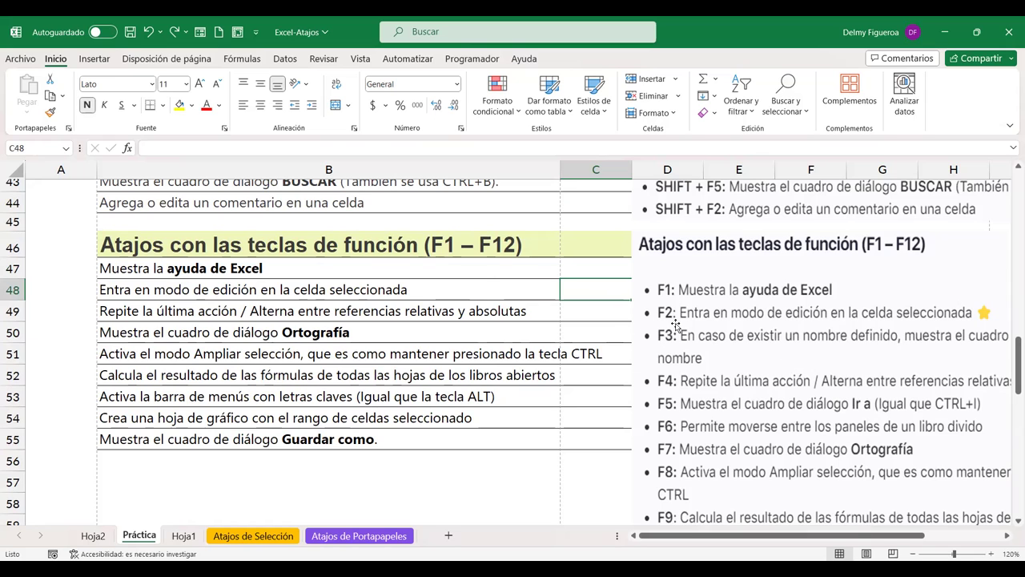
{"action": "left_click", "coordinate": [416, 289]}
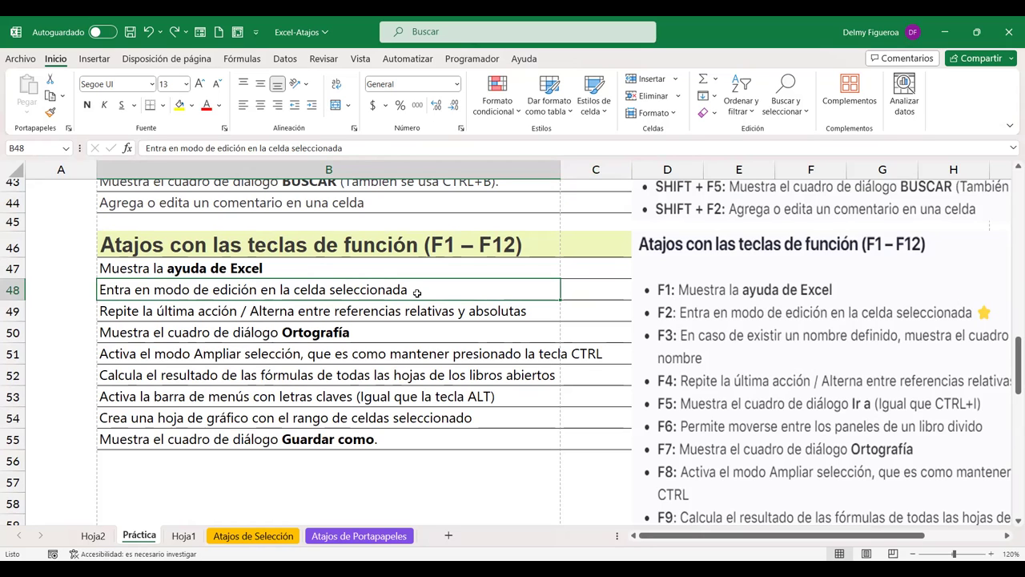
{"action": "key", "text": "F2"}
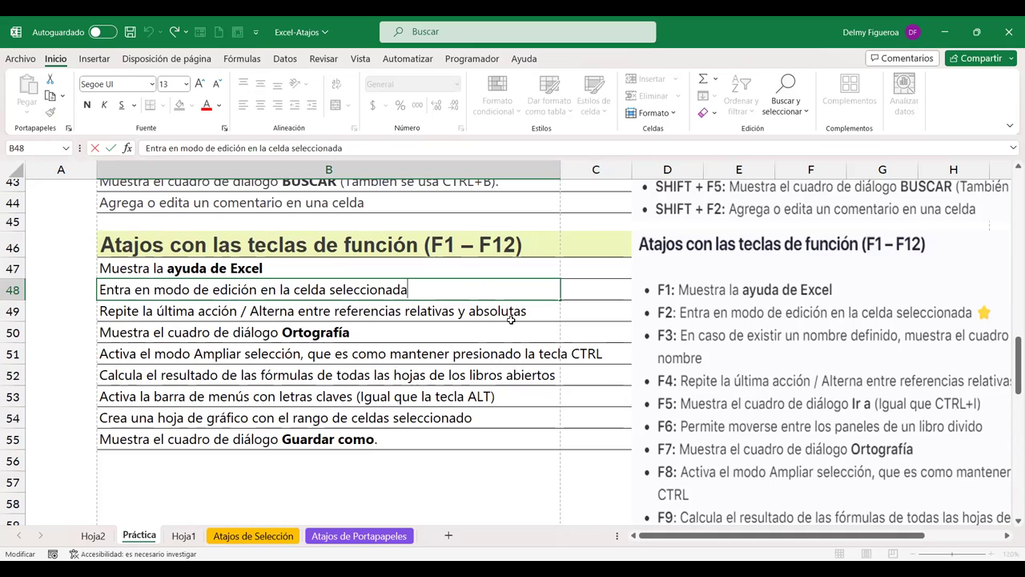
{"action": "key", "text": "Return"}
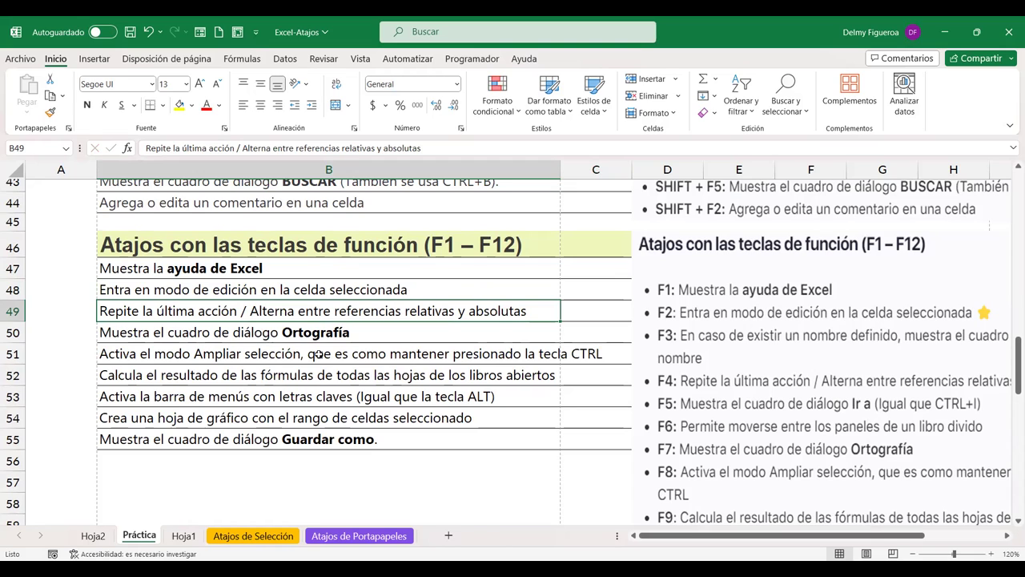
{"action": "left_click", "coordinate": [296, 337]}
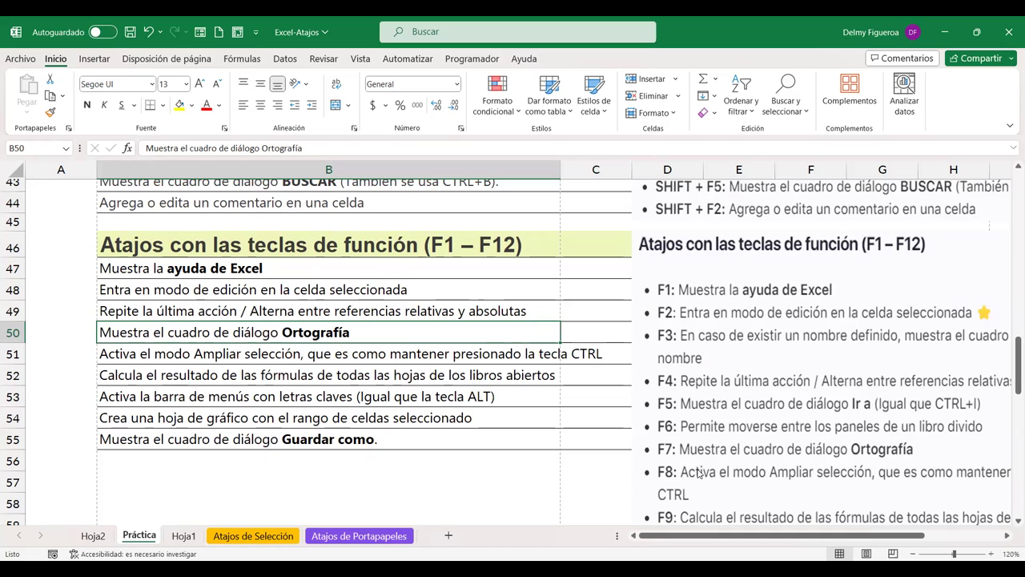
{"action": "key", "text": "F7"}
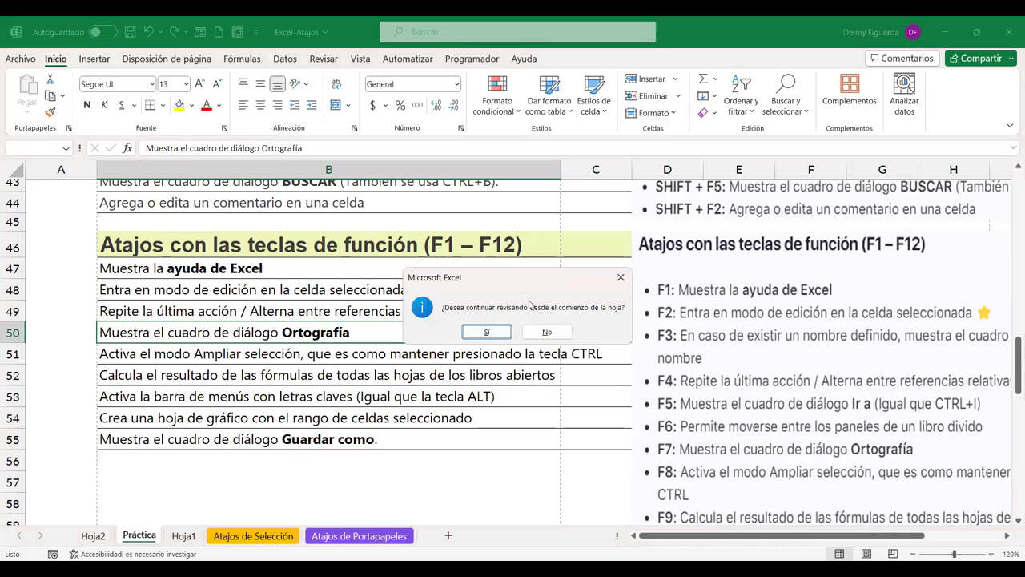
{"action": "left_click", "coordinate": [493, 335]}
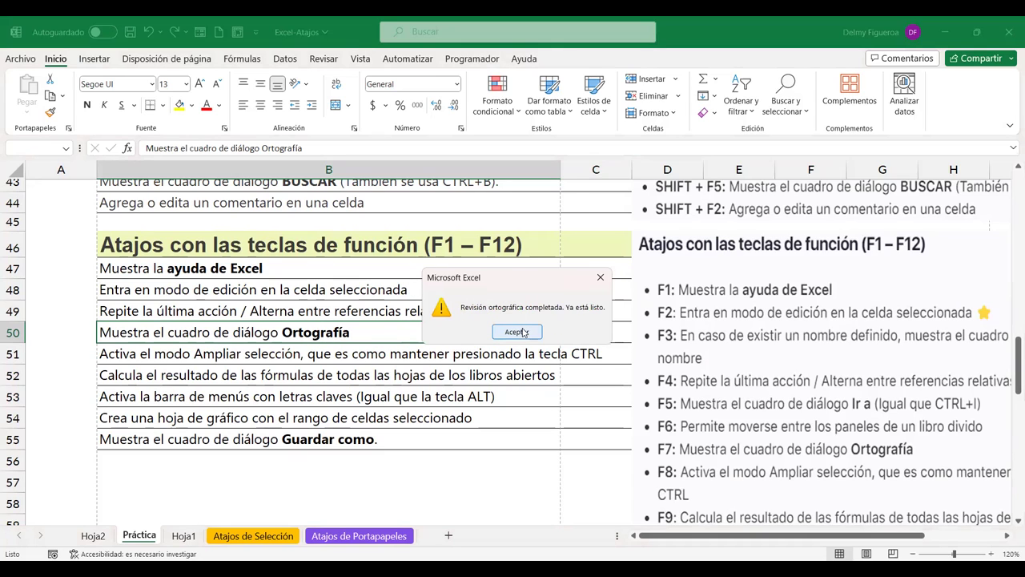
{"action": "left_click", "coordinate": [523, 333]}
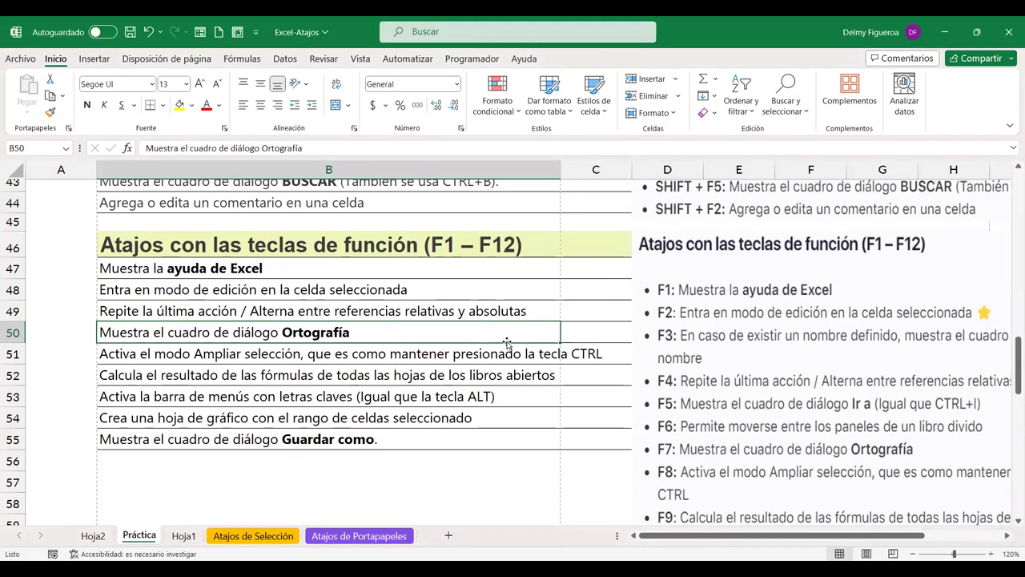
{"action": "left_click", "coordinate": [606, 331]}
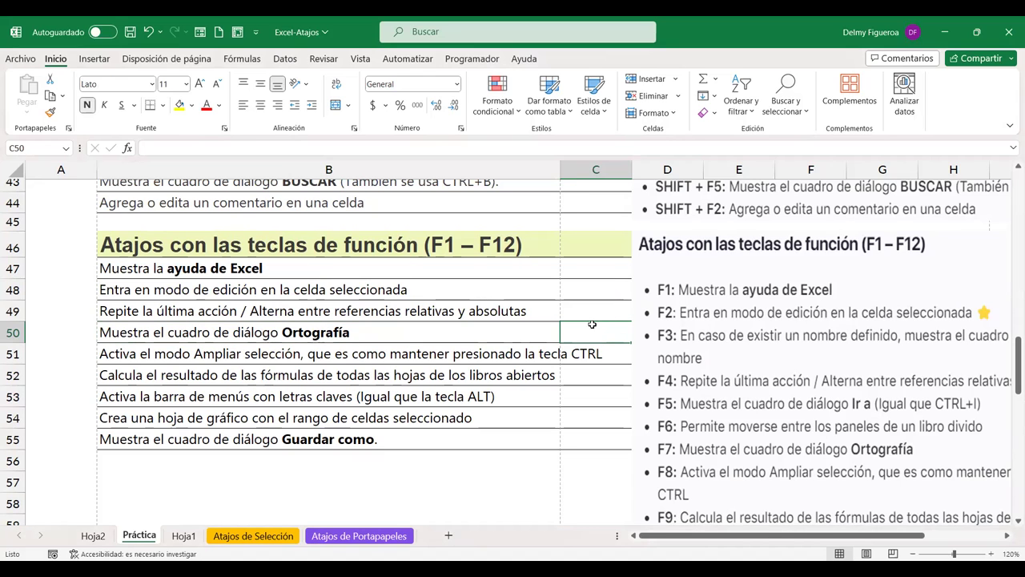
{"action": "left_click", "coordinate": [278, 309]}
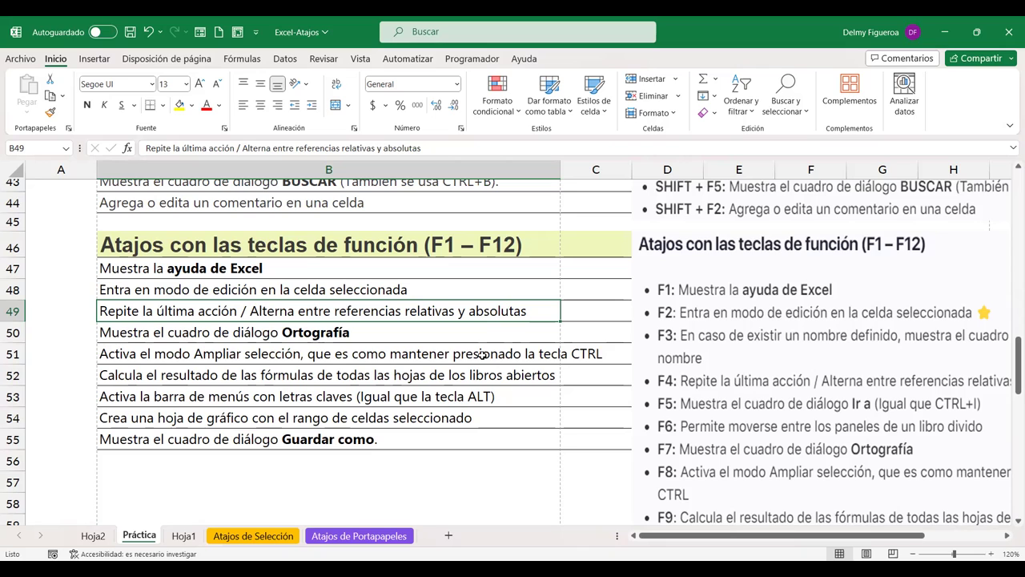
Select B51 and turn on Extend Selection with F8, stretching to C52 and back.
{"action": "left_click", "coordinate": [433, 353]}
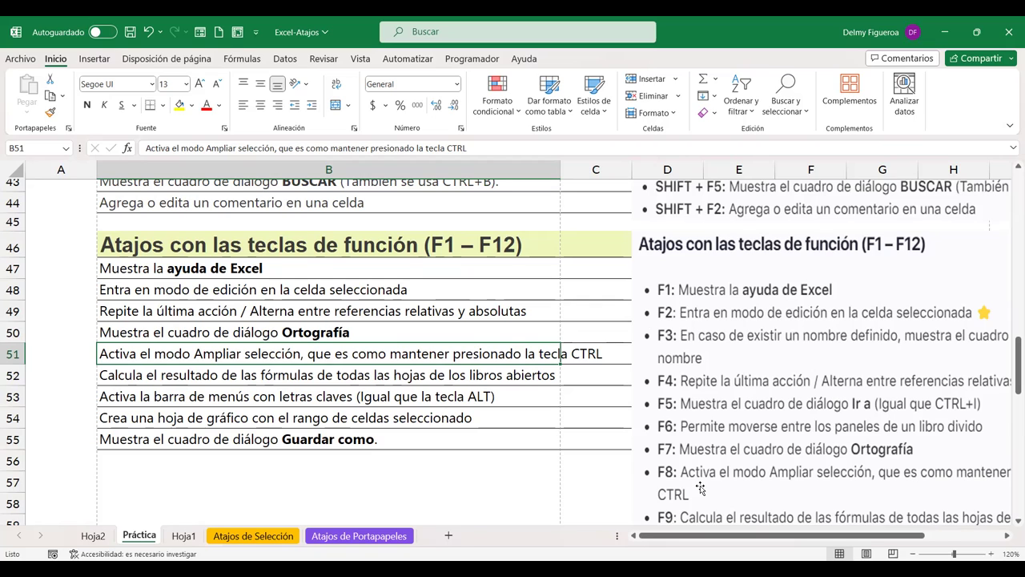
{"action": "key", "text": "F8"}
{"action": "key", "text": "F8"}
{"action": "key", "text": "F8"}
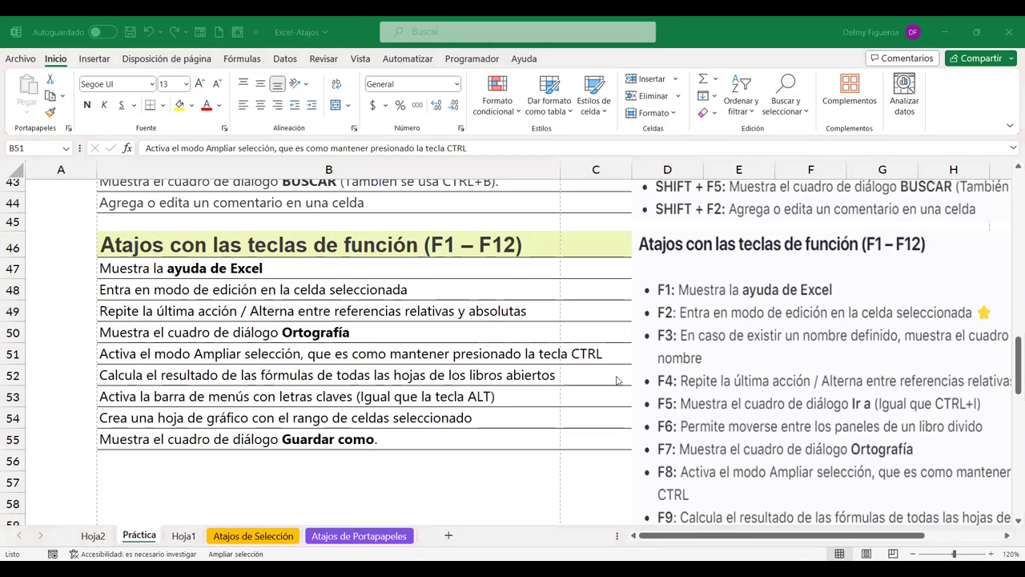
{"action": "left_click", "coordinate": [589, 377]}
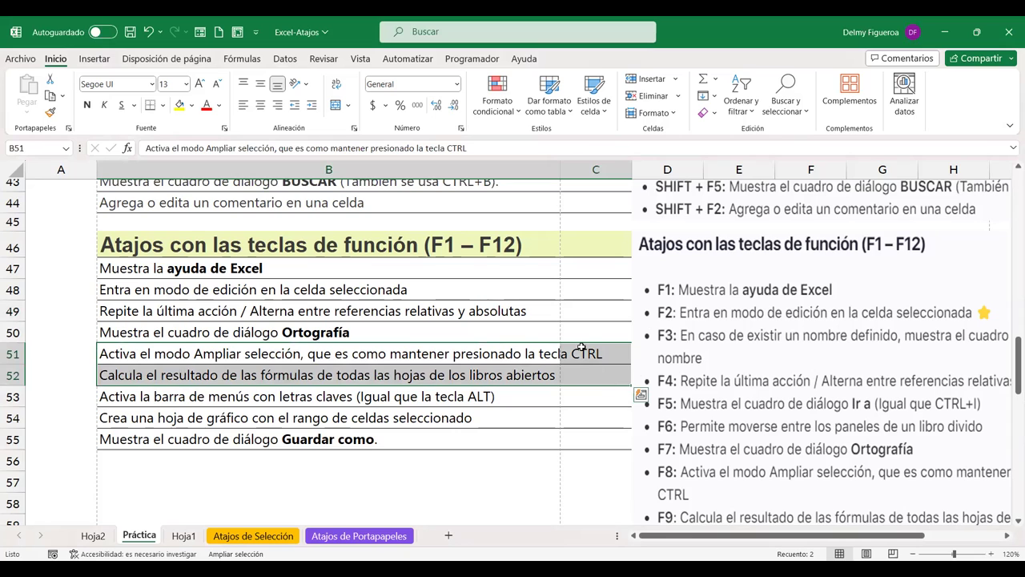
{"action": "left_click", "coordinate": [582, 347]}
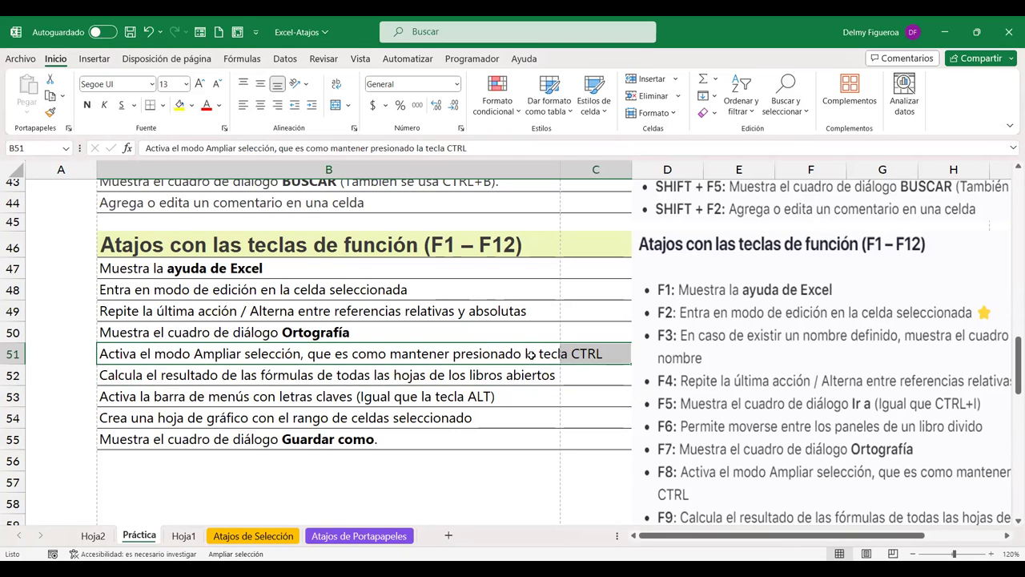
Grow the selection up to row 47, into column C, down to row 54, ending on B48:B51.
{"action": "left_click", "coordinate": [431, 331]}
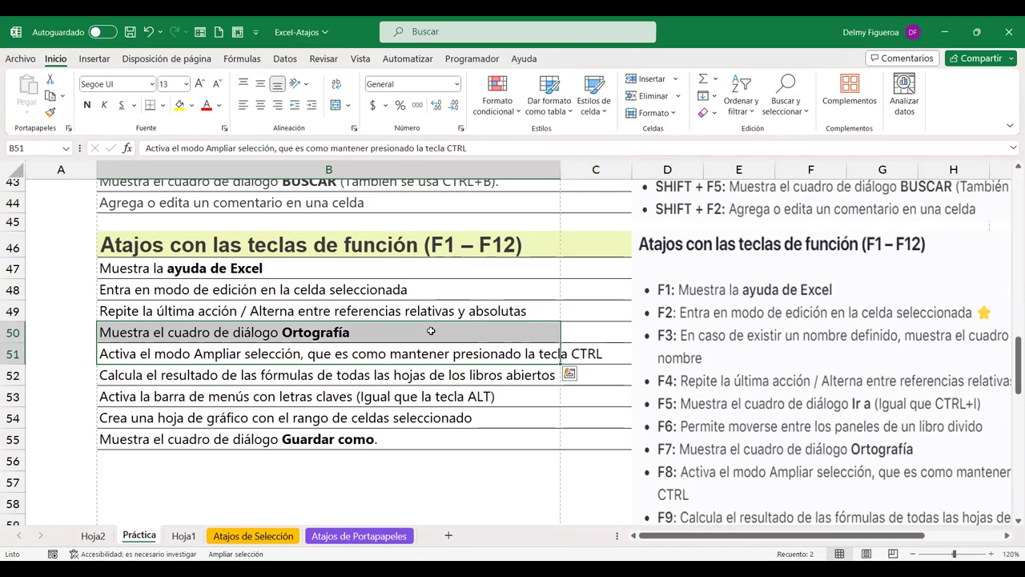
{"action": "left_click", "coordinate": [387, 269]}
{"action": "left_click", "coordinate": [593, 273]}
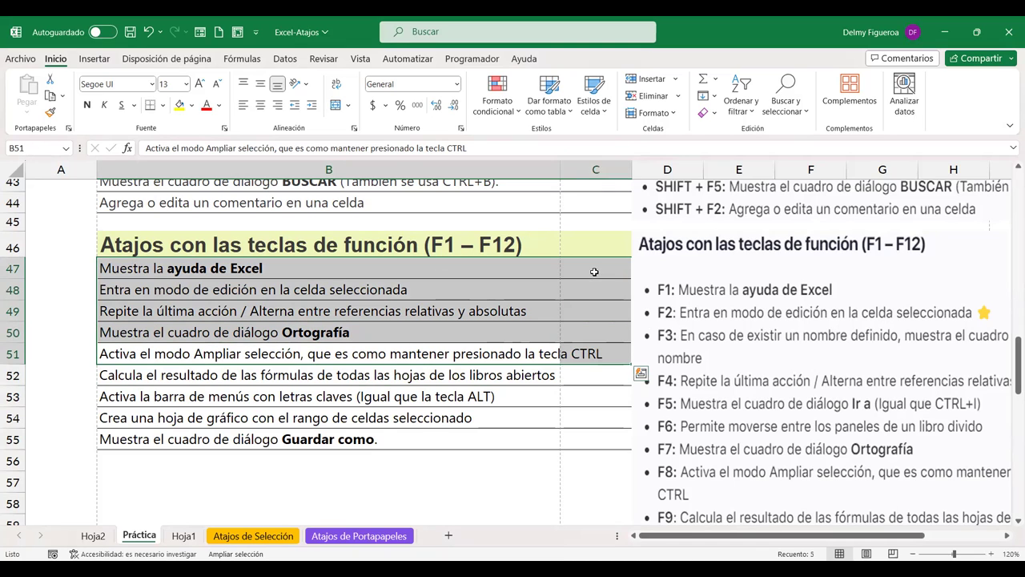
{"action": "left_click", "coordinate": [577, 414]}
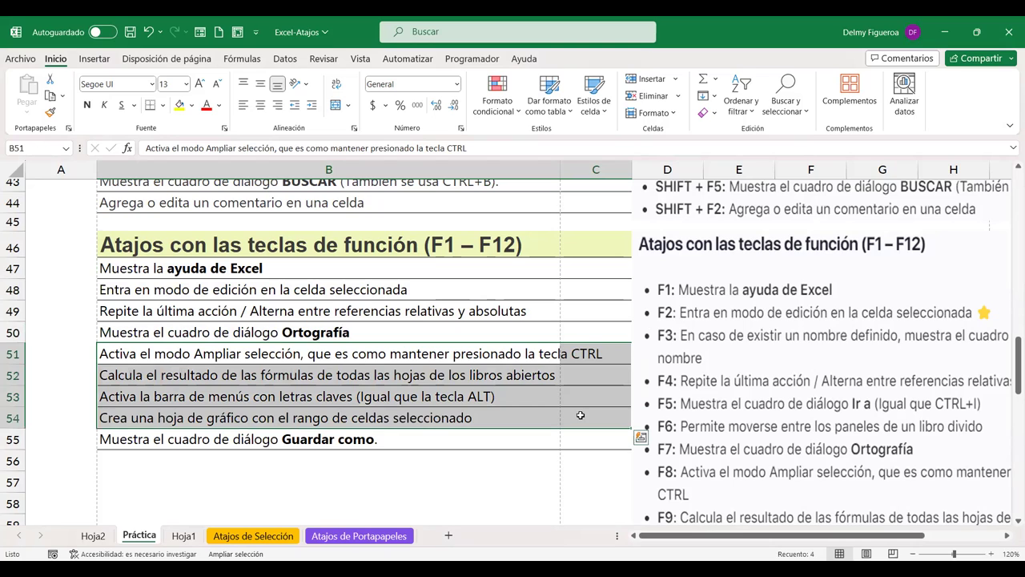
{"action": "left_click", "coordinate": [360, 416]}
{"action": "left_click", "coordinate": [354, 328]}
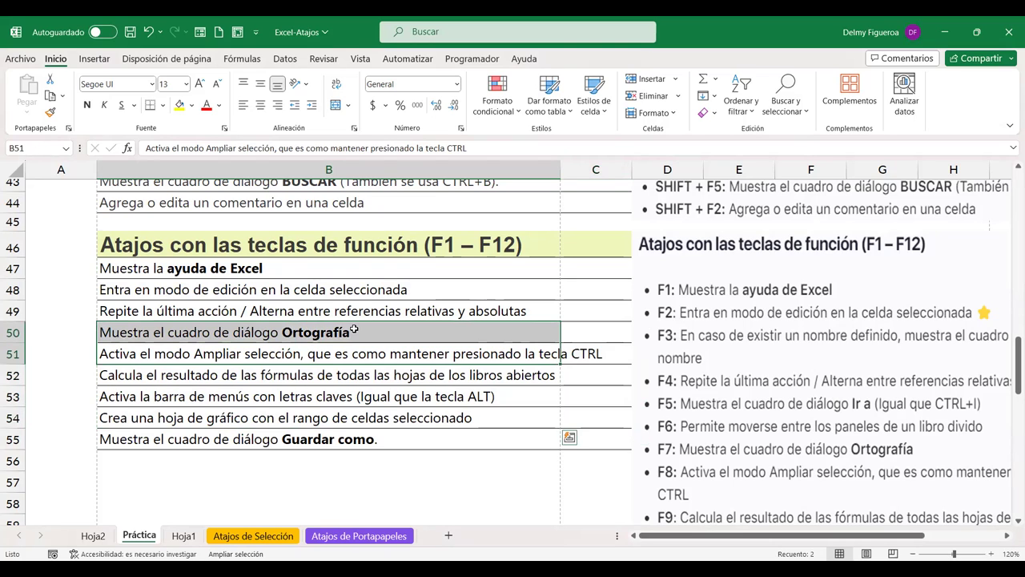
{"action": "left_click", "coordinate": [387, 273]}
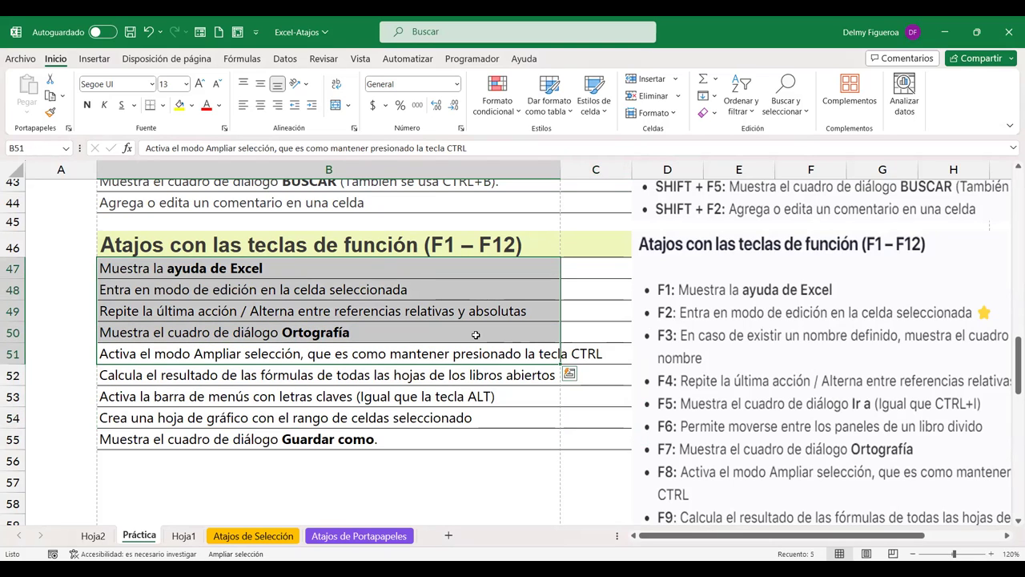
{"action": "left_click", "coordinate": [439, 474]}
{"action": "left_click", "coordinate": [610, 291]}
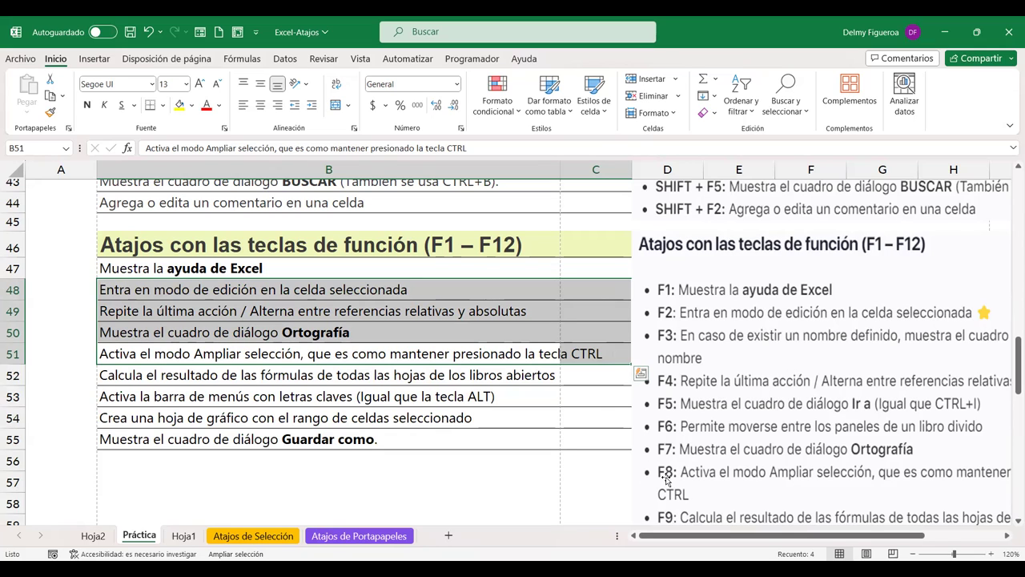
Turn Extend Selection off and select single cells B54, B50, B57, B48, B45, C47, B55 and B51.
{"action": "key", "text": "F8"}
{"action": "left_click", "coordinate": [385, 424]}
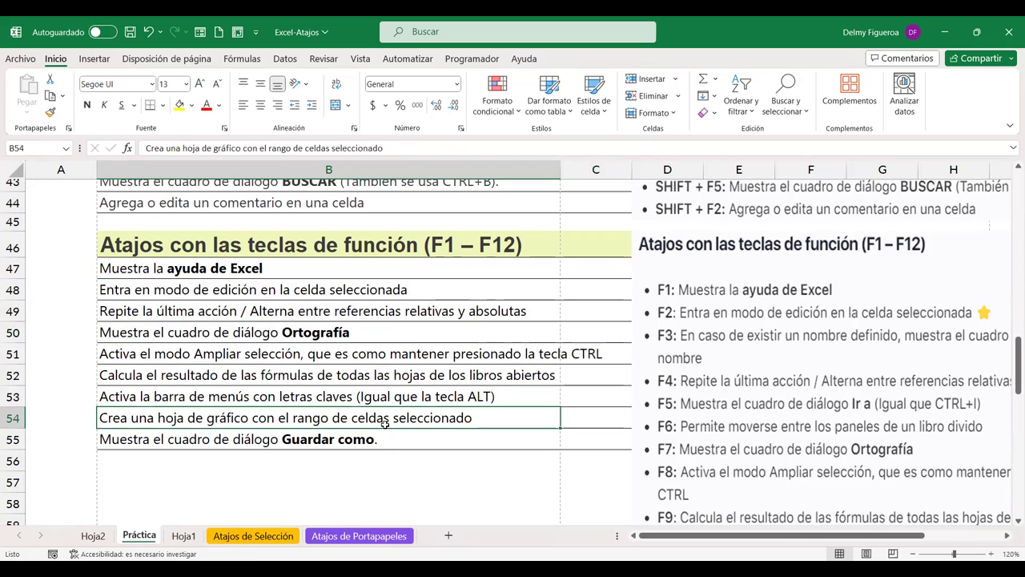
{"action": "left_click", "coordinate": [492, 328]}
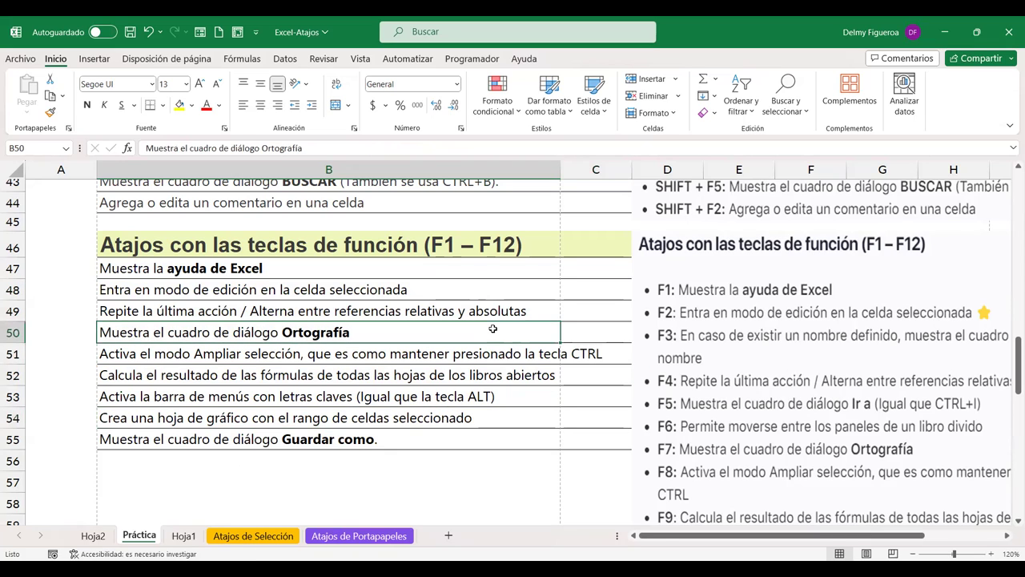
{"action": "left_click", "coordinate": [341, 481]}
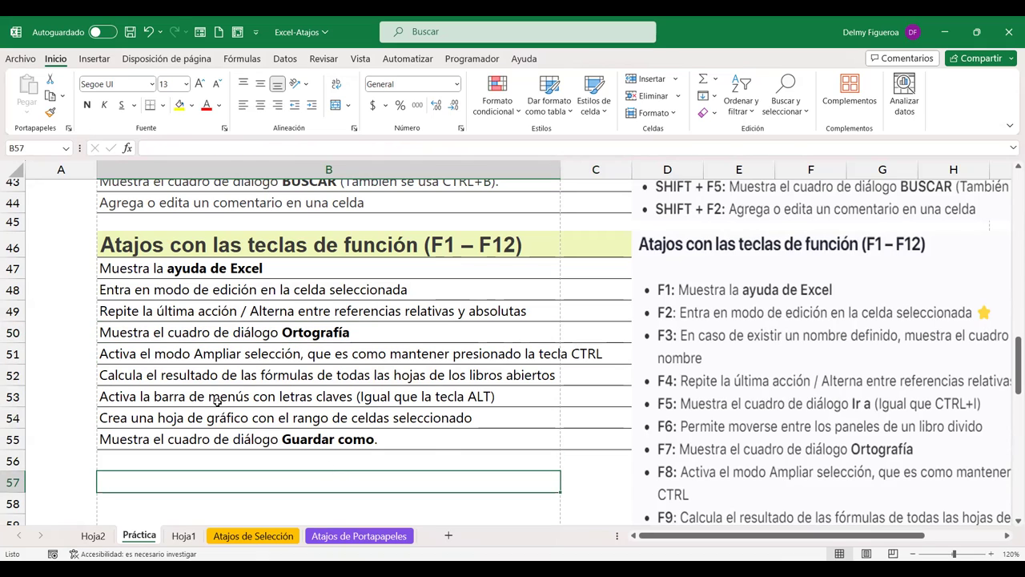
{"action": "left_click", "coordinate": [347, 289]}
{"action": "left_click", "coordinate": [368, 221]}
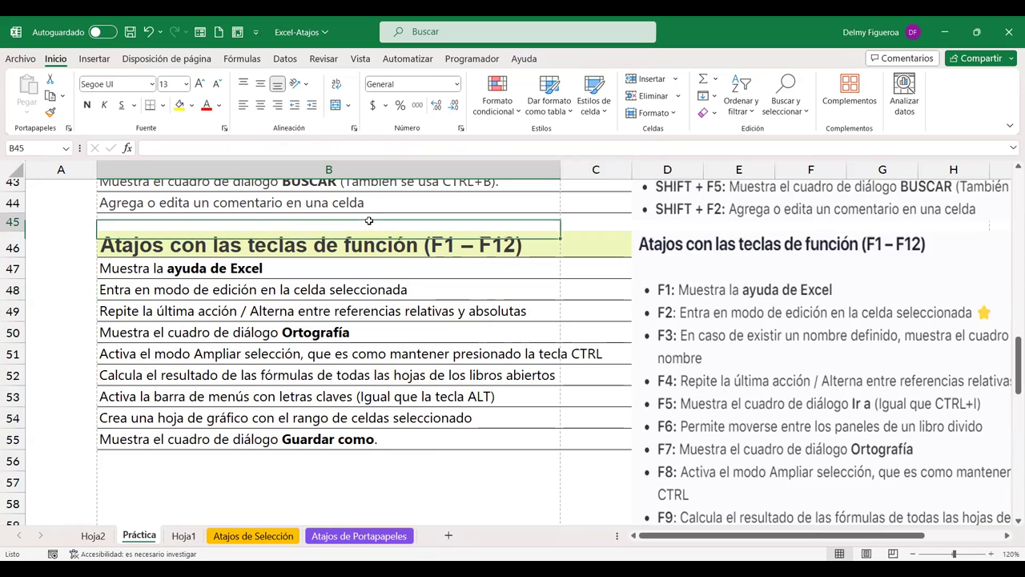
{"action": "left_click", "coordinate": [594, 269]}
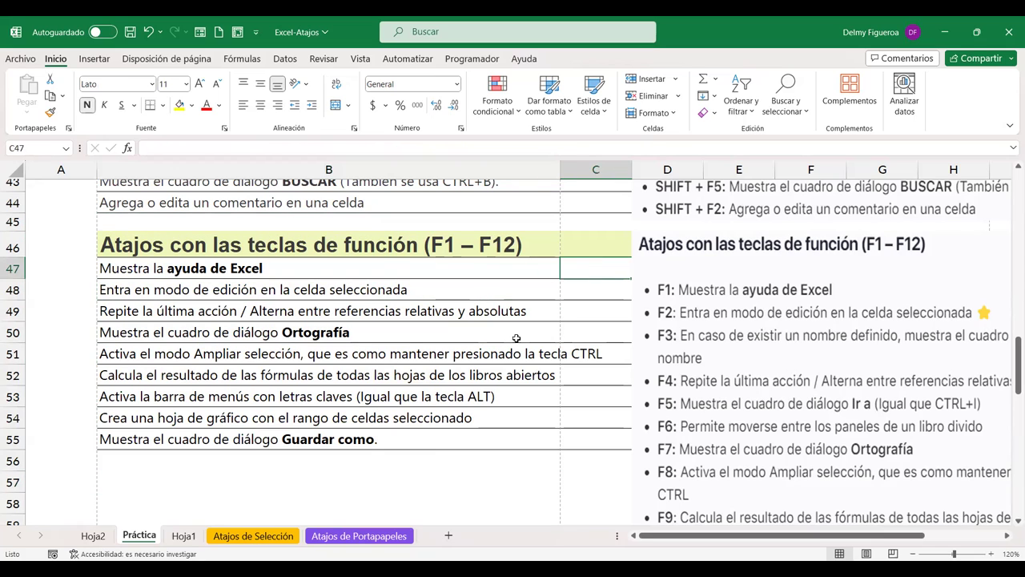
{"action": "left_click", "coordinate": [504, 340]}
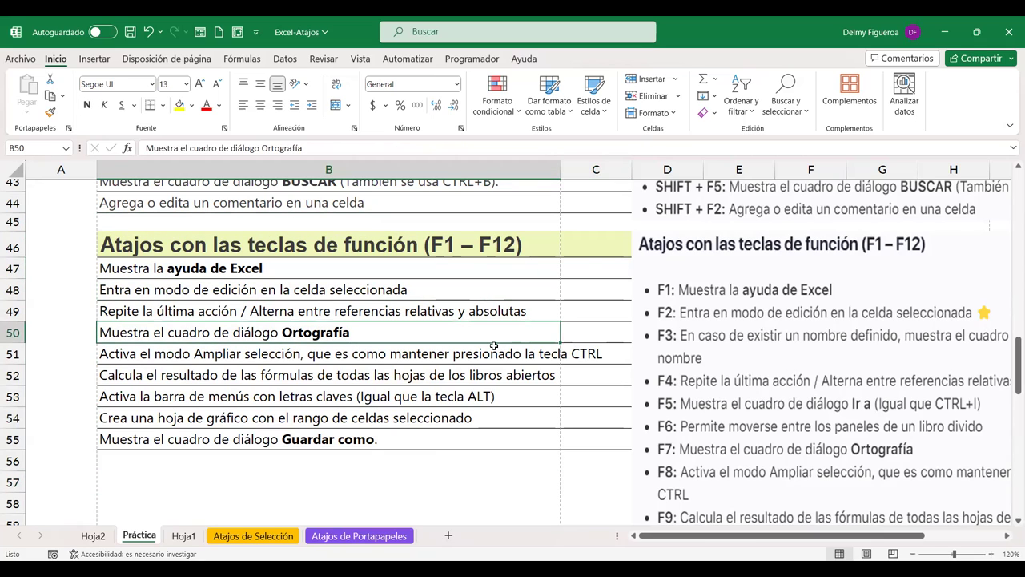
{"action": "left_click", "coordinate": [515, 289]}
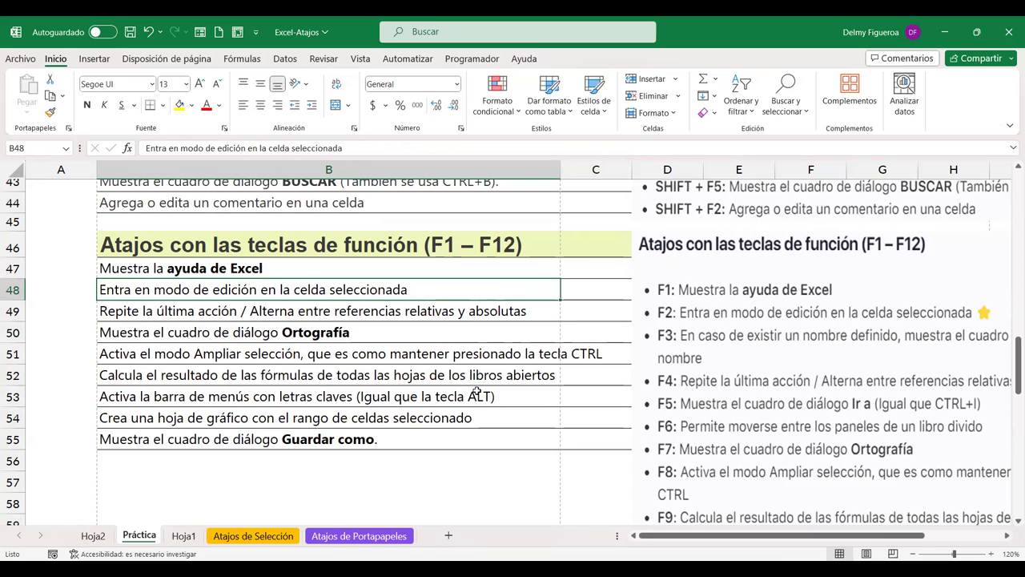
{"action": "left_click", "coordinate": [415, 440]}
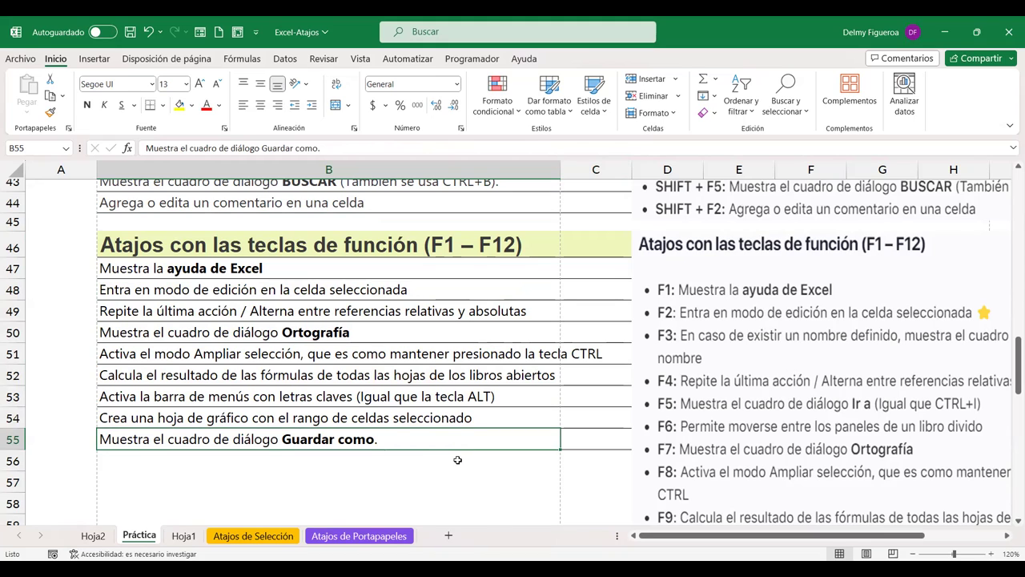
{"action": "left_click", "coordinate": [362, 353]}
{"action": "left_click", "coordinate": [384, 295]}
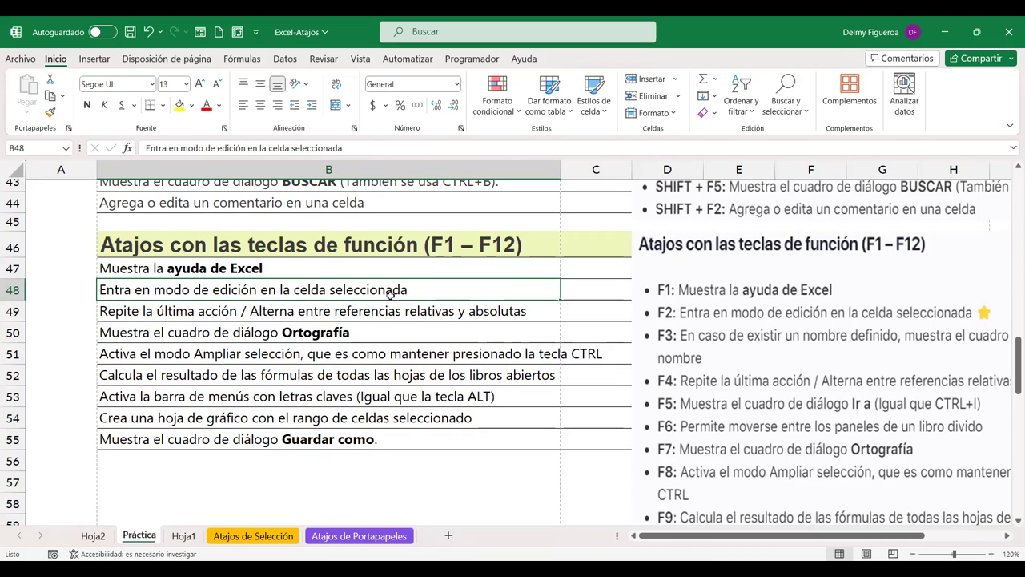
Turn Extend Selection back on and stretch the selection across rows 45–57, ending on B47:B48.
{"action": "key", "text": "F8"}
{"action": "left_click", "coordinate": [423, 350]}
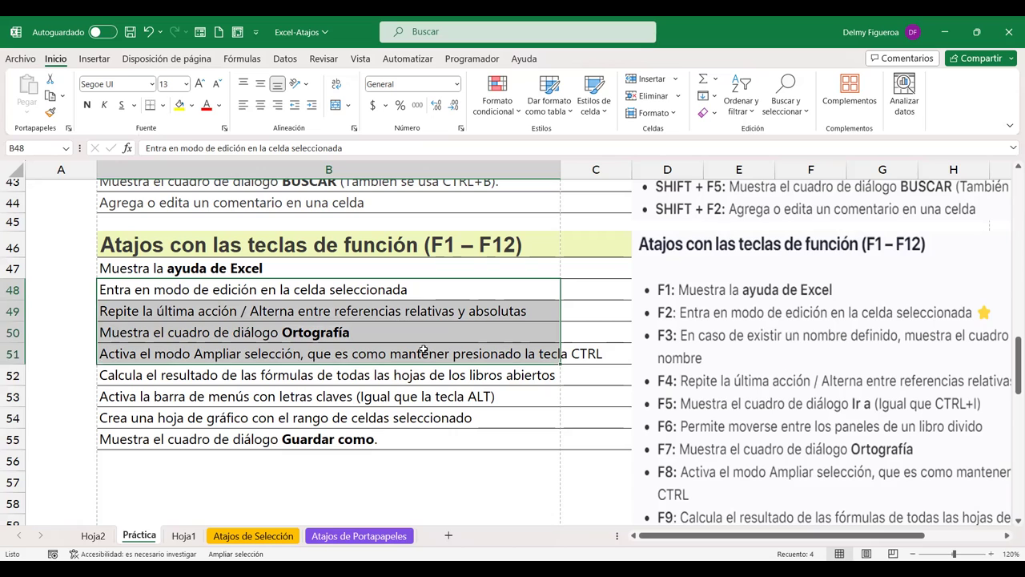
{"action": "left_click", "coordinate": [572, 221]}
{"action": "mouse_move", "coordinate": [157, 373]}
{"action": "left_mouse_down"}
{"action": "mouse_move", "coordinate": [179, 471]}
{"action": "mouse_move", "coordinate": [582, 469]}
{"action": "mouse_move", "coordinate": [277, 474]}
{"action": "left_mouse_up"}
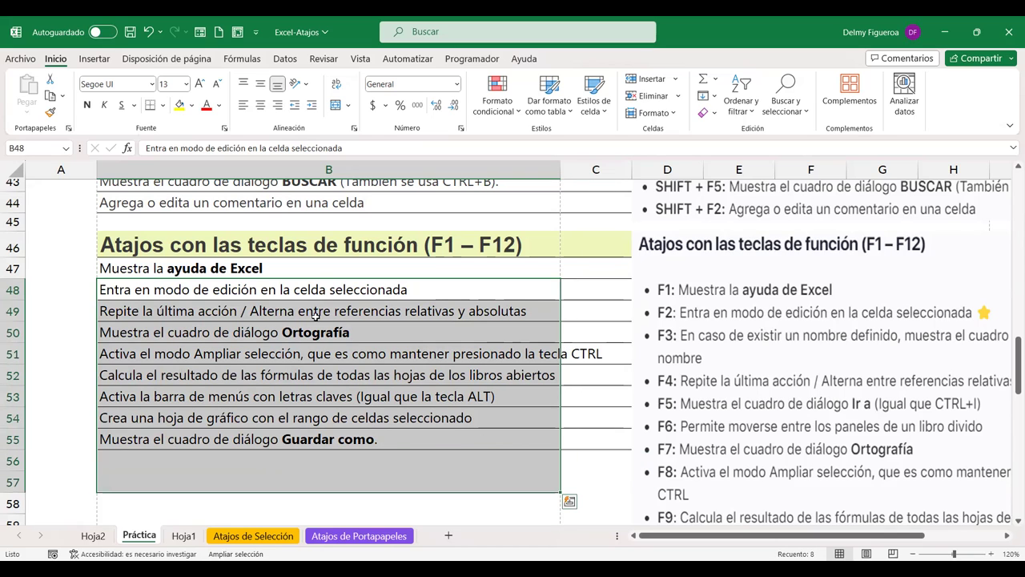
{"action": "left_click", "coordinate": [325, 266]}
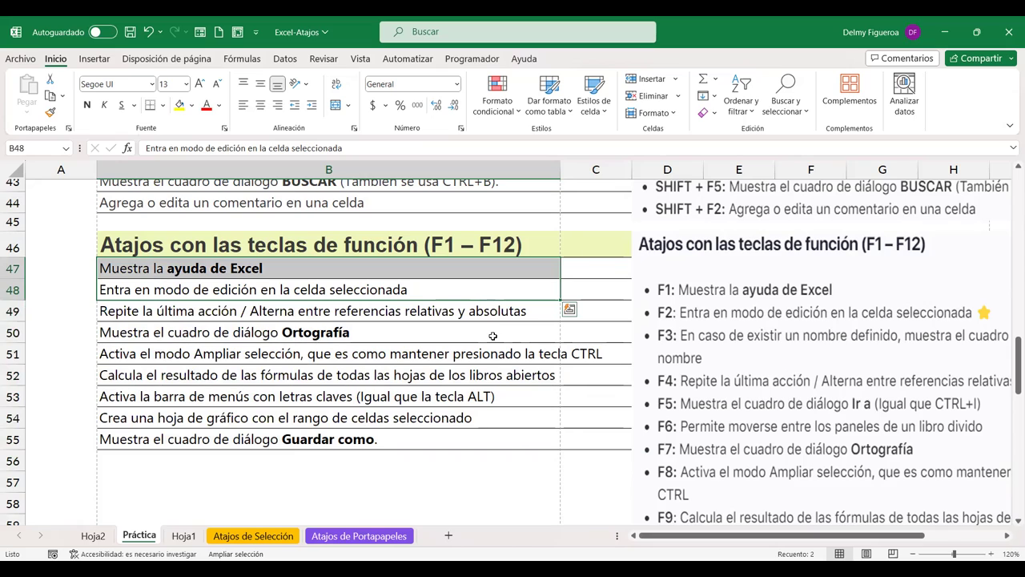
Switch Extend Selection off again and select B50, then the recalculation description in B52.
{"action": "key", "text": "F8"}
{"action": "left_click", "coordinate": [493, 337]}
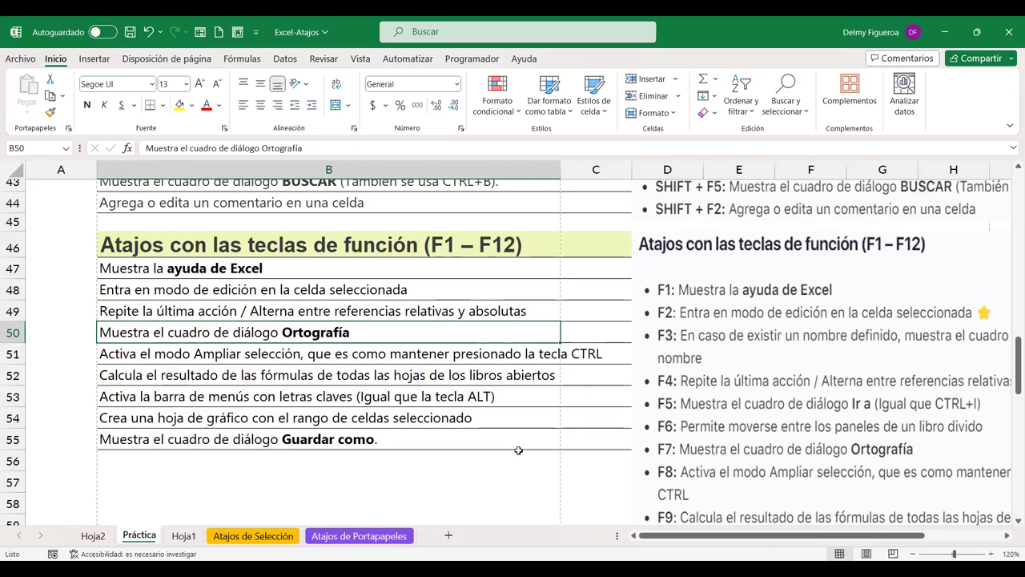
{"action": "left_click", "coordinate": [299, 373]}
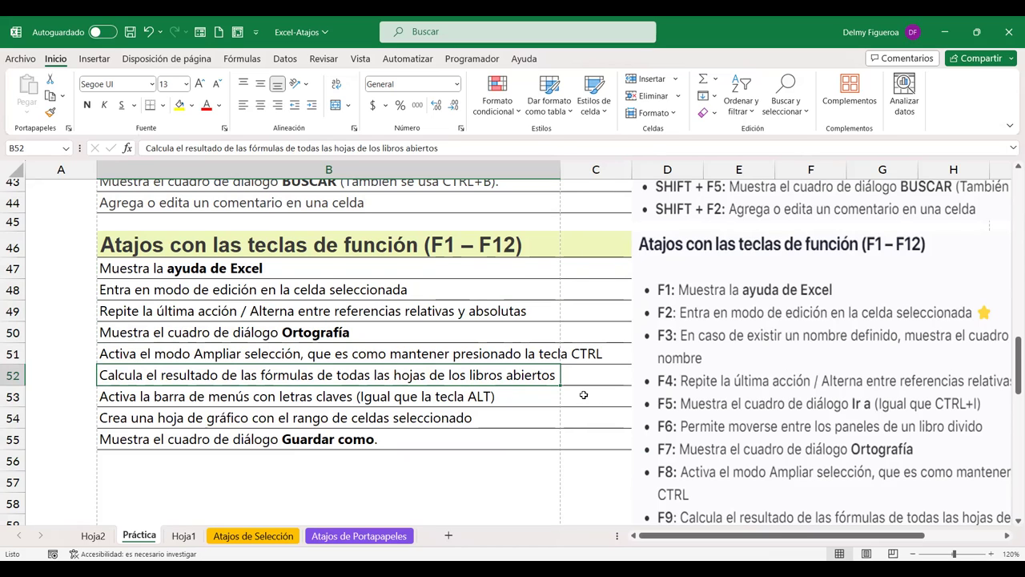
{"action": "scroll", "coordinate": [584, 395], "scroll_direction": "down", "scroll_amount": 1}
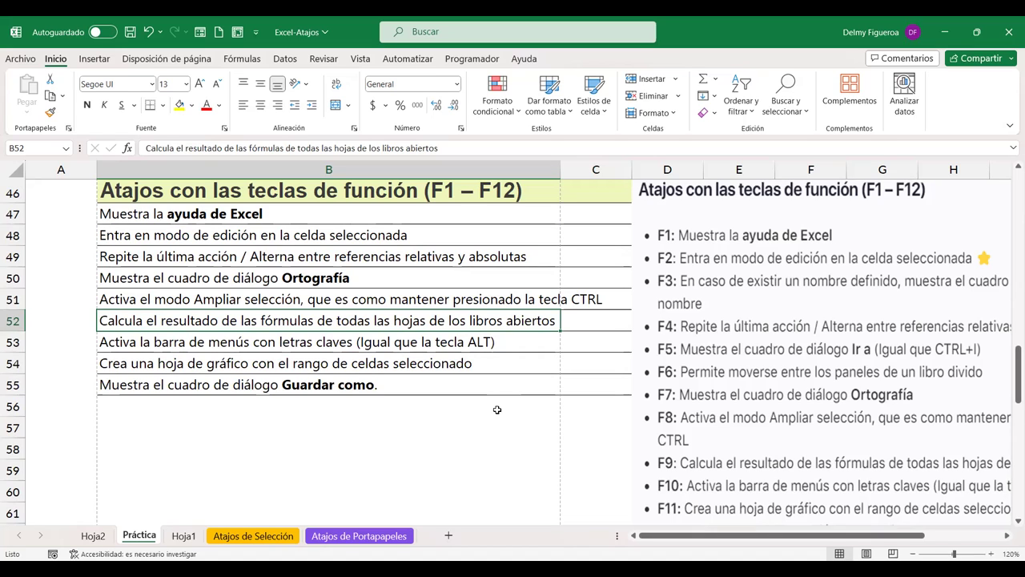
Select C52, then C53 beside the F10 description, and show the ribbon KeyTips with F10.
{"action": "left_click", "coordinate": [496, 409]}
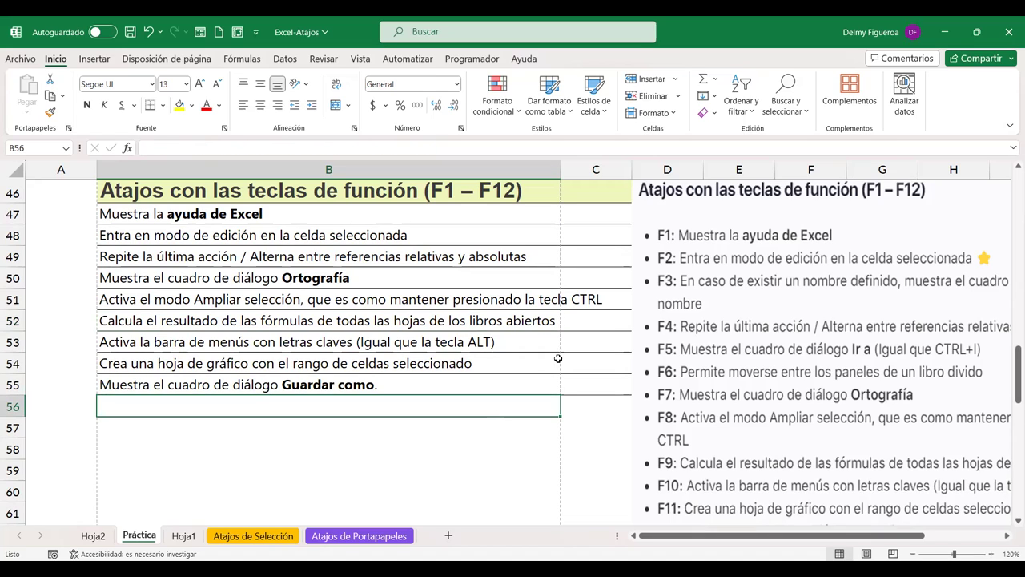
{"action": "left_click", "coordinate": [584, 325]}
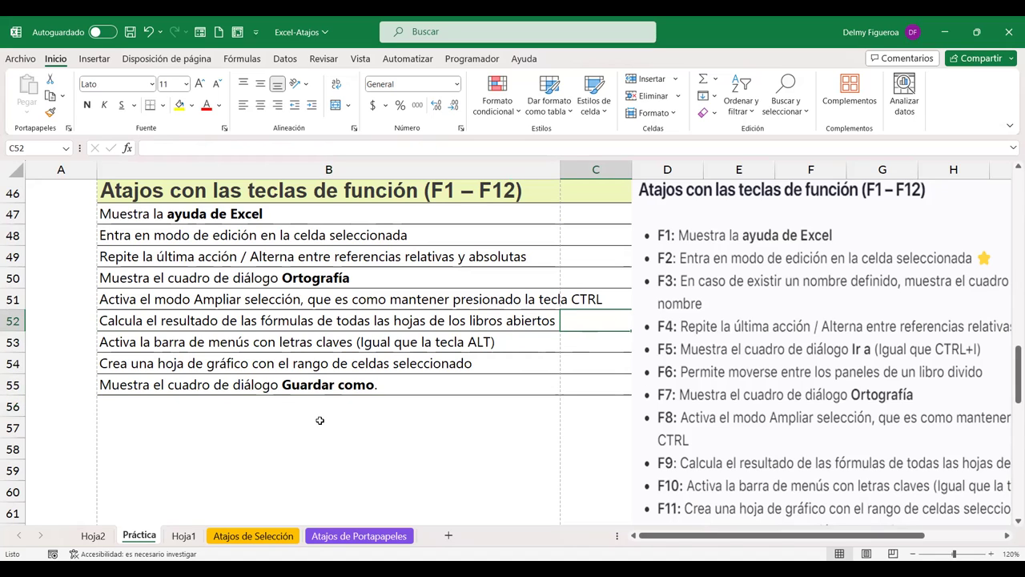
{"action": "scroll", "coordinate": [238, 457], "scroll_direction": "up", "scroll_amount": 3}
{"action": "scroll", "coordinate": [237, 457], "scroll_direction": "up", "scroll_amount": 2}
{"action": "scroll", "coordinate": [649, 298], "scroll_direction": "down", "scroll_amount": 3}
{"action": "scroll", "coordinate": [649, 297], "scroll_direction": "down", "scroll_amount": 3}
{"action": "scroll", "coordinate": [389, 352], "scroll_direction": "down", "scroll_amount": 1}
{"action": "scroll", "coordinate": [447, 385], "scroll_direction": "up", "scroll_amount": 1}
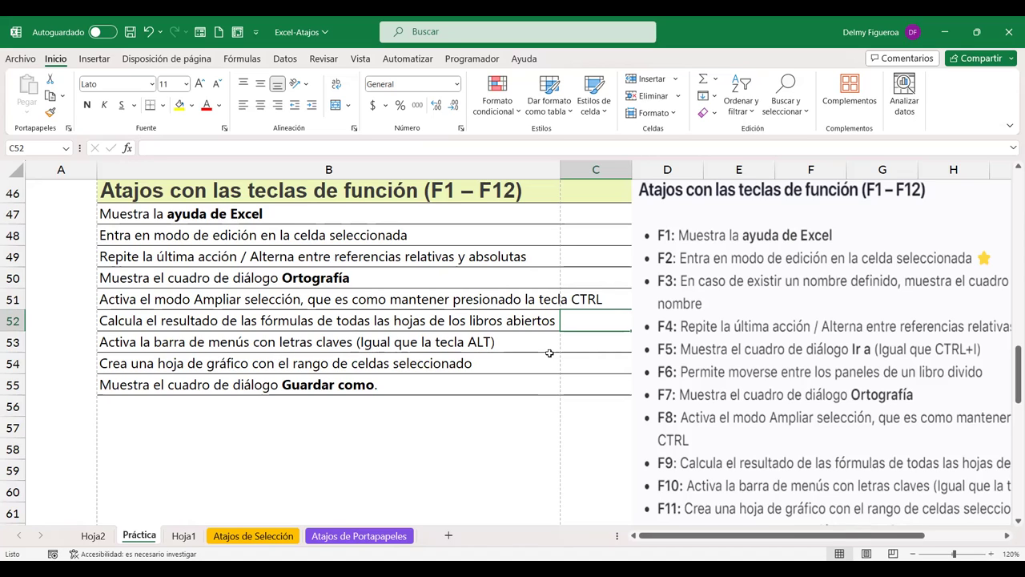
{"action": "left_click", "coordinate": [603, 341]}
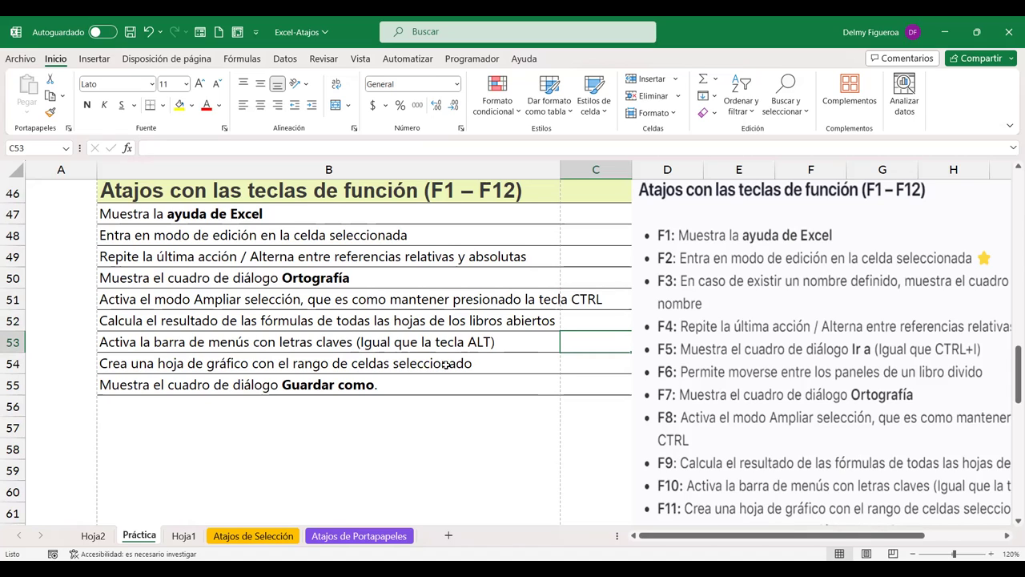
{"action": "key", "text": "F10"}
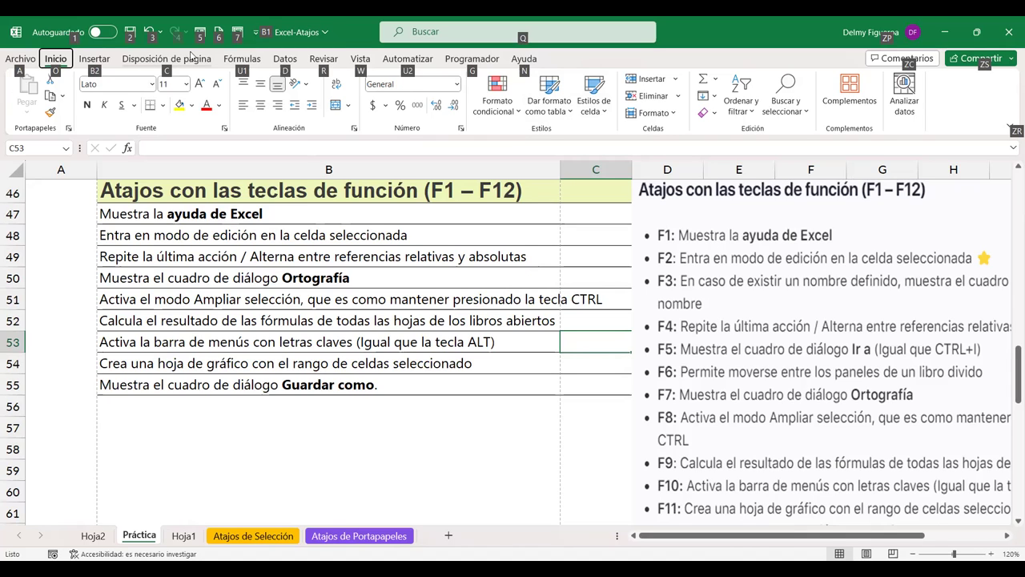
Leave the file page, show KeyTips again with F10, and open the Insertar tab via B2.
{"action": "key", "text": "a"}
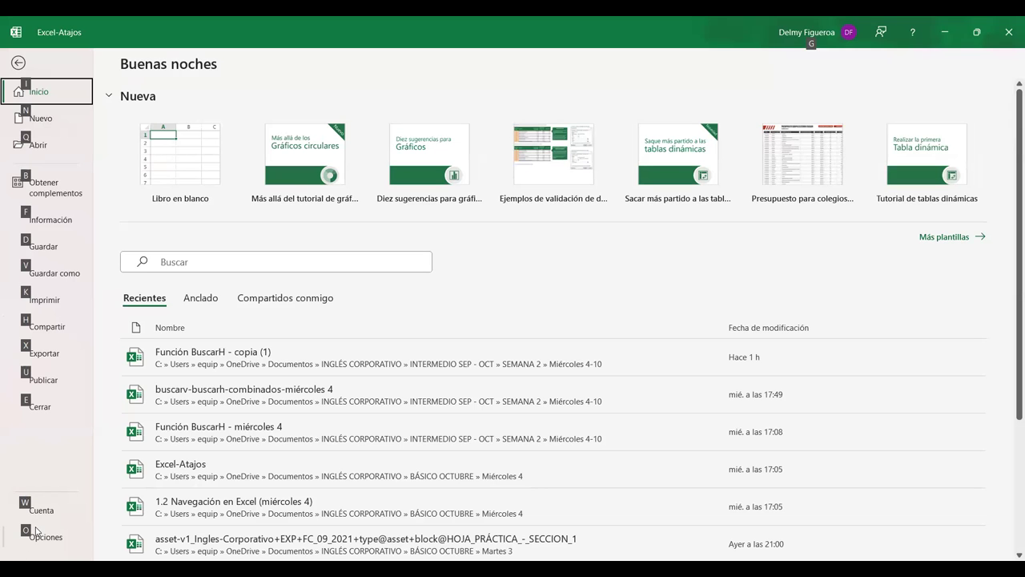
{"action": "key", "text": "F10"}
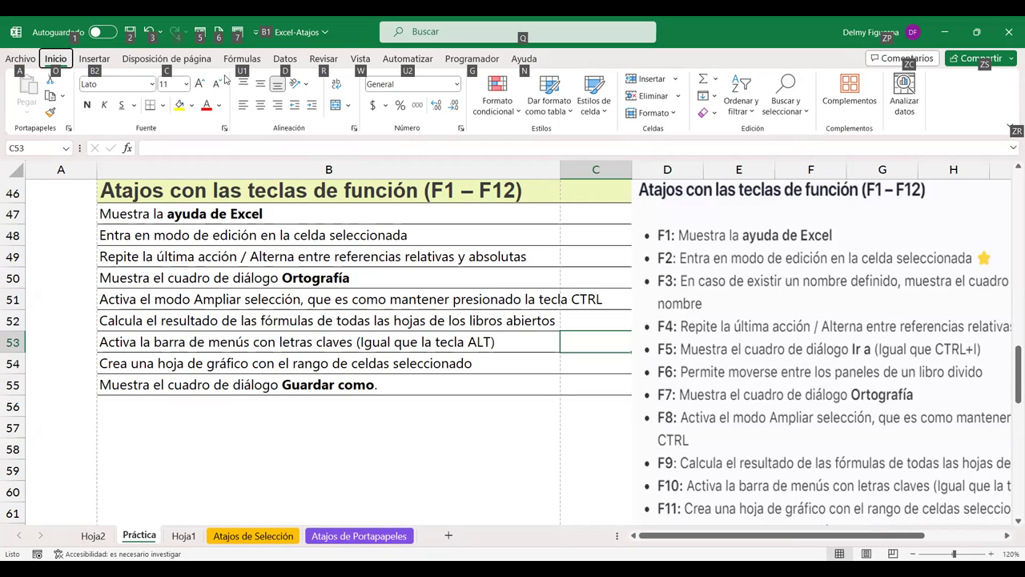
{"action": "key", "text": "b"}
{"action": "key", "text": "2"}
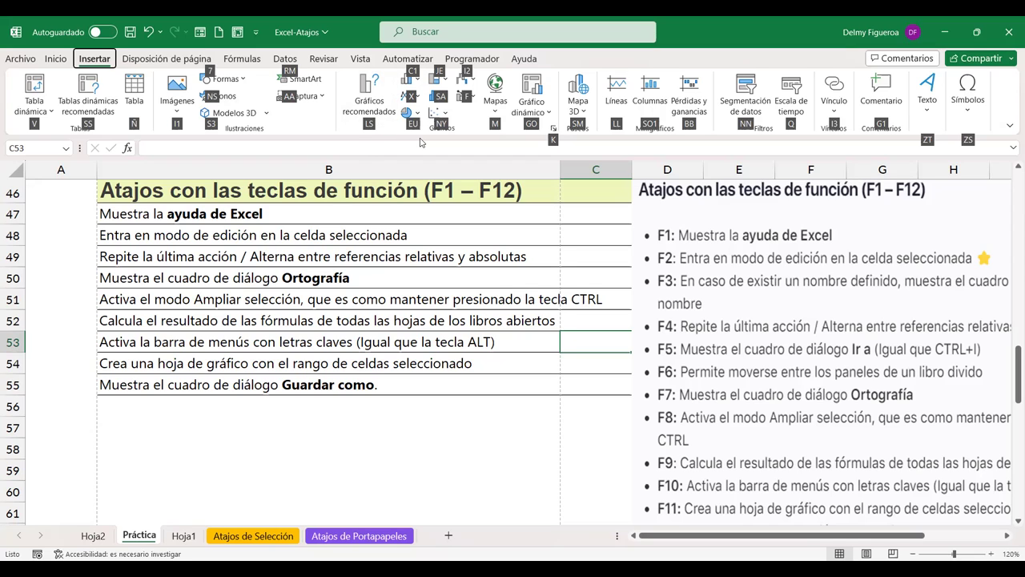
Hide the KeyTips, try F11 to insert a chart, and close the chart window without inserting.
{"action": "key", "text": "F10"}
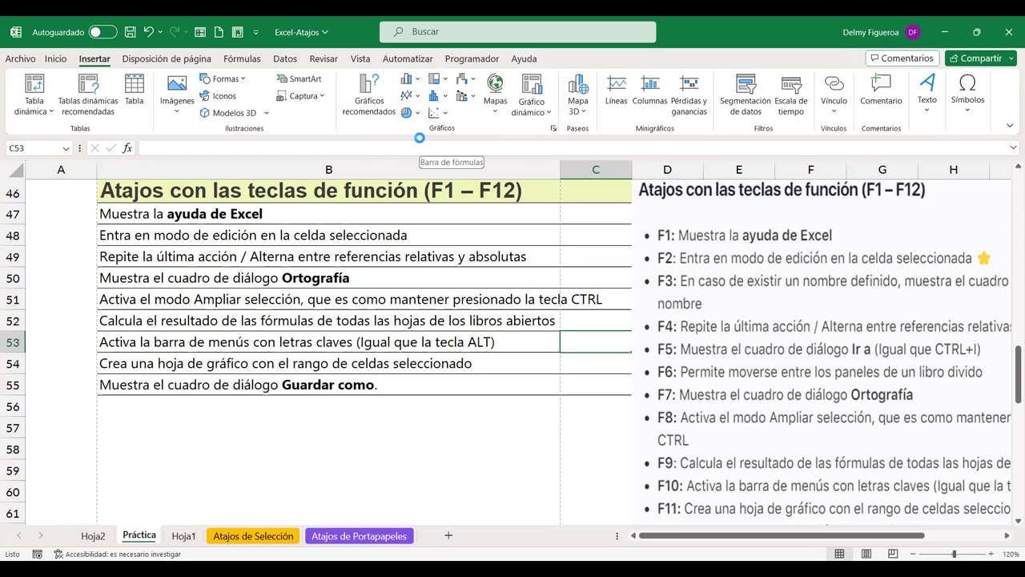
{"action": "key", "text": "F11"}
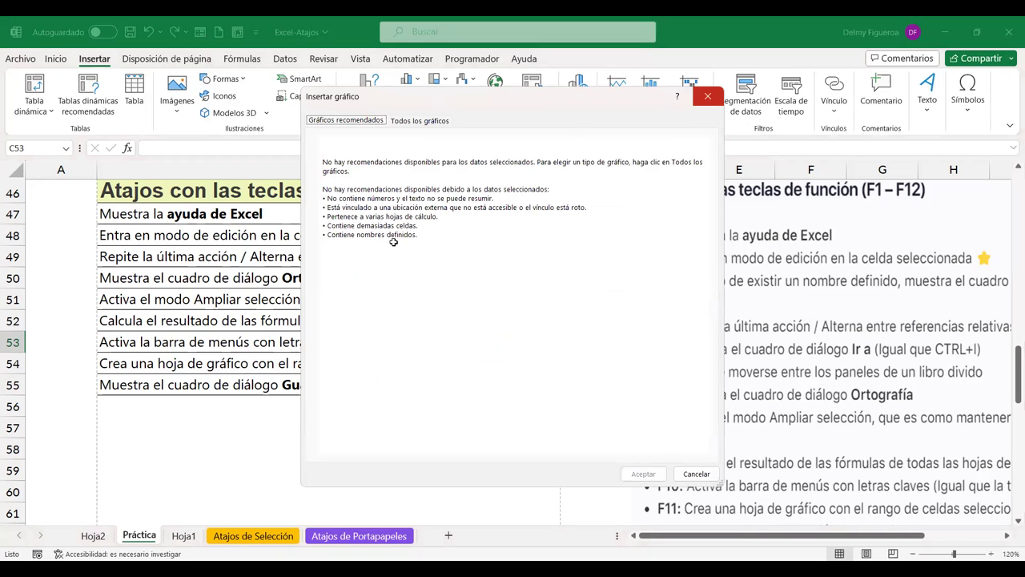
{"action": "key", "text": "Escape"}
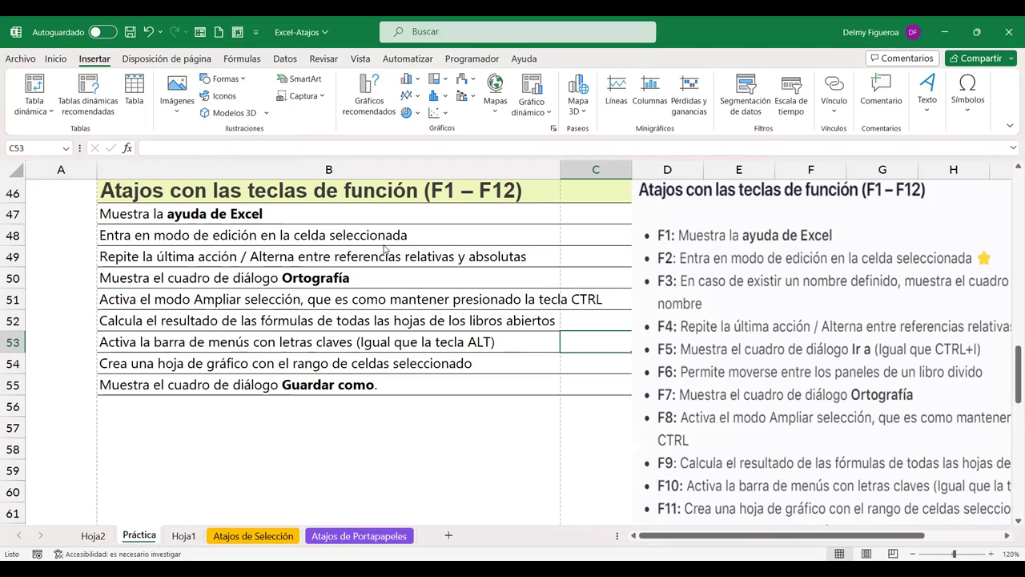
Show the KeyTips again and switch to the Fórmulas tab with its U access letter.
{"action": "key", "text": "F10"}
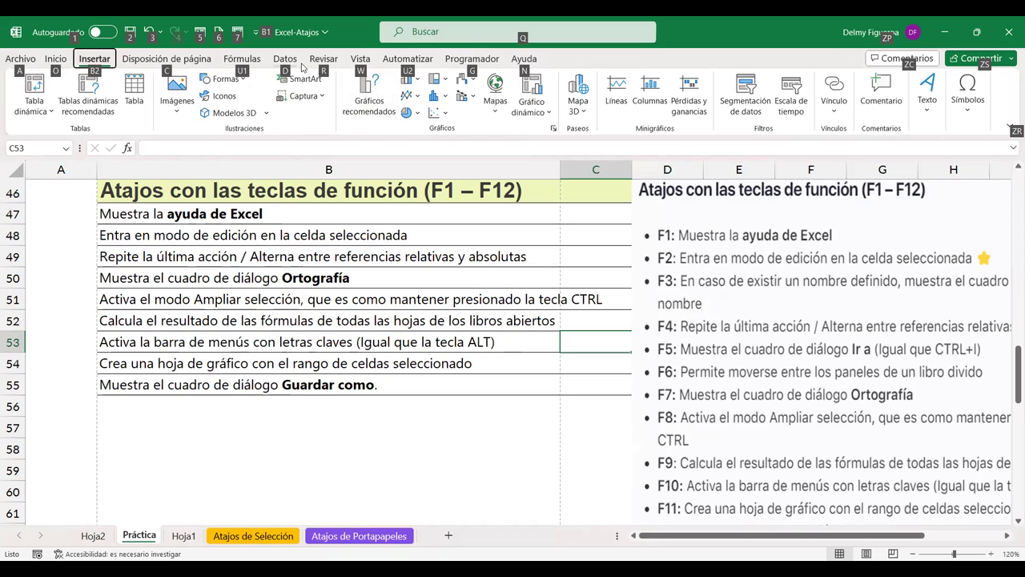
{"action": "key", "text": "Escape"}
{"action": "key", "text": "u"}
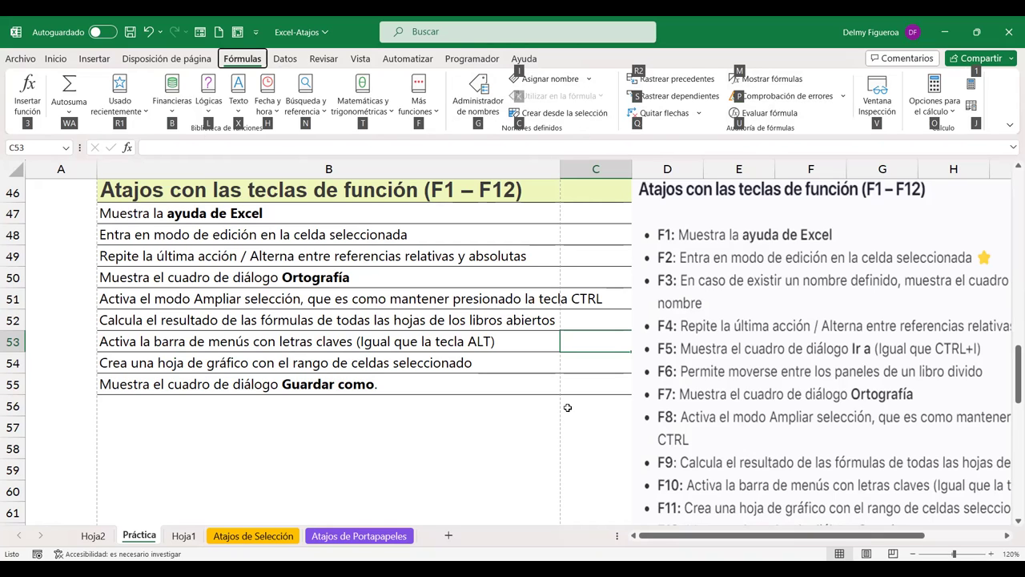
{"action": "key", "text": "Escape"}
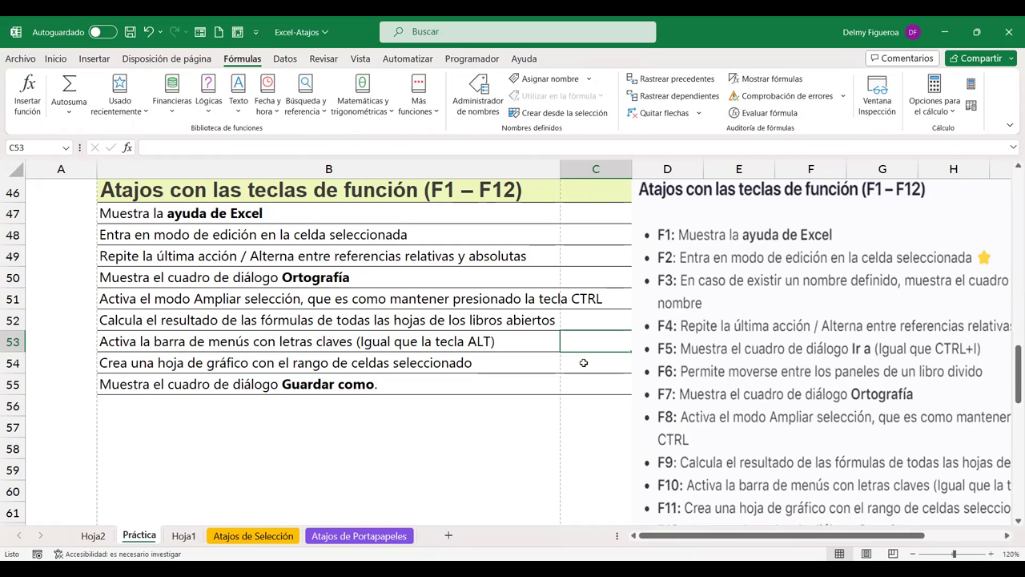
{"action": "left_click", "coordinate": [584, 370]}
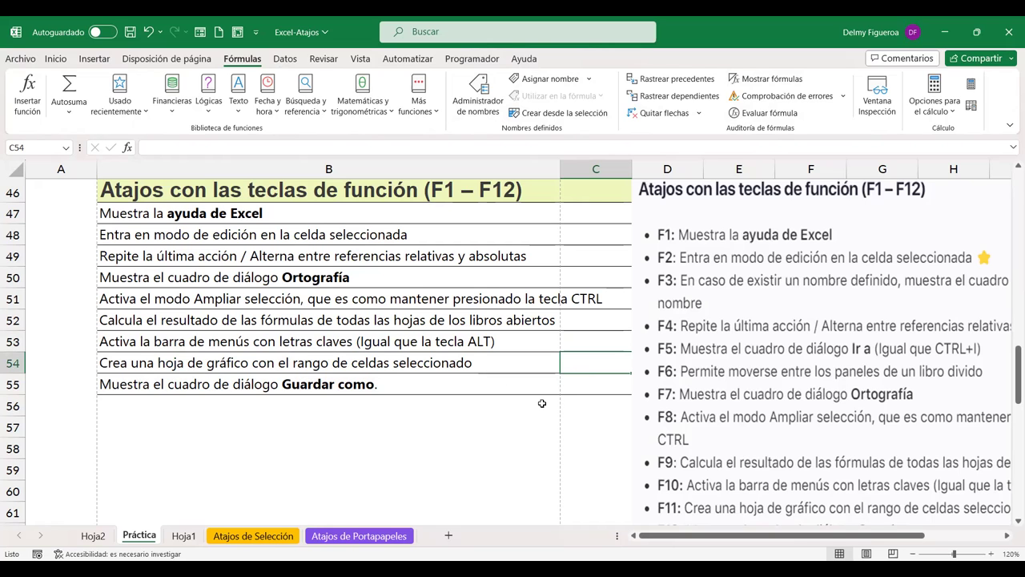
{"action": "scroll", "coordinate": [541, 403], "scroll_direction": "down", "scroll_amount": 1}
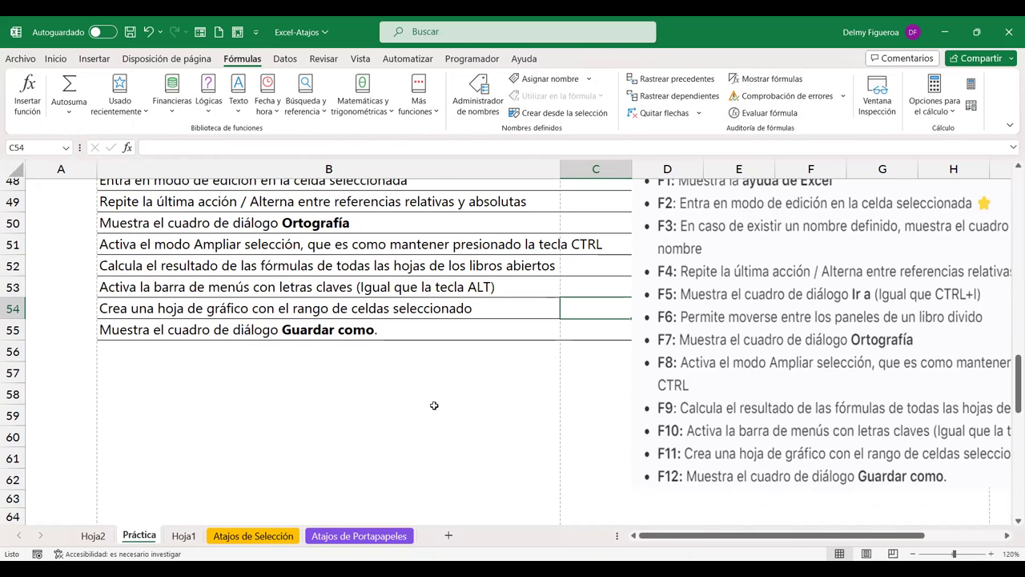
{"action": "scroll", "coordinate": [434, 405], "scroll_direction": "up", "scroll_amount": 1}
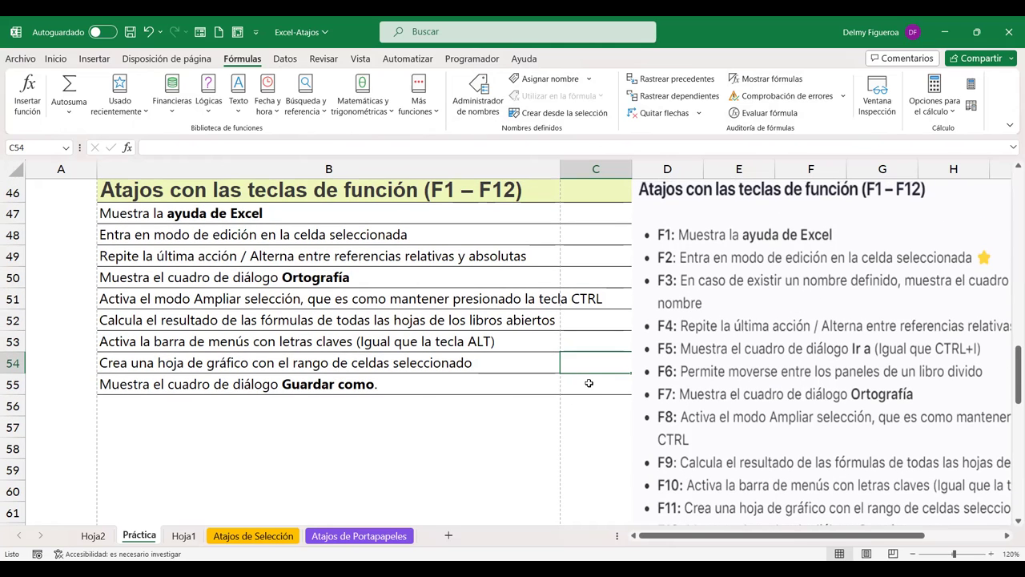
{"action": "scroll", "coordinate": [589, 383], "scroll_direction": "down", "scroll_amount": 1}
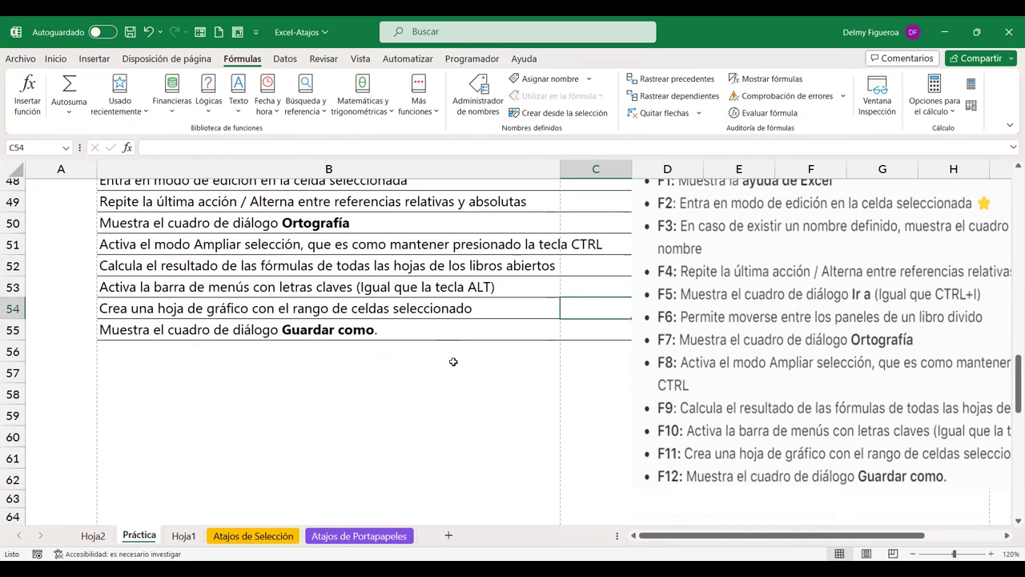
{"action": "left_click", "coordinate": [397, 330]}
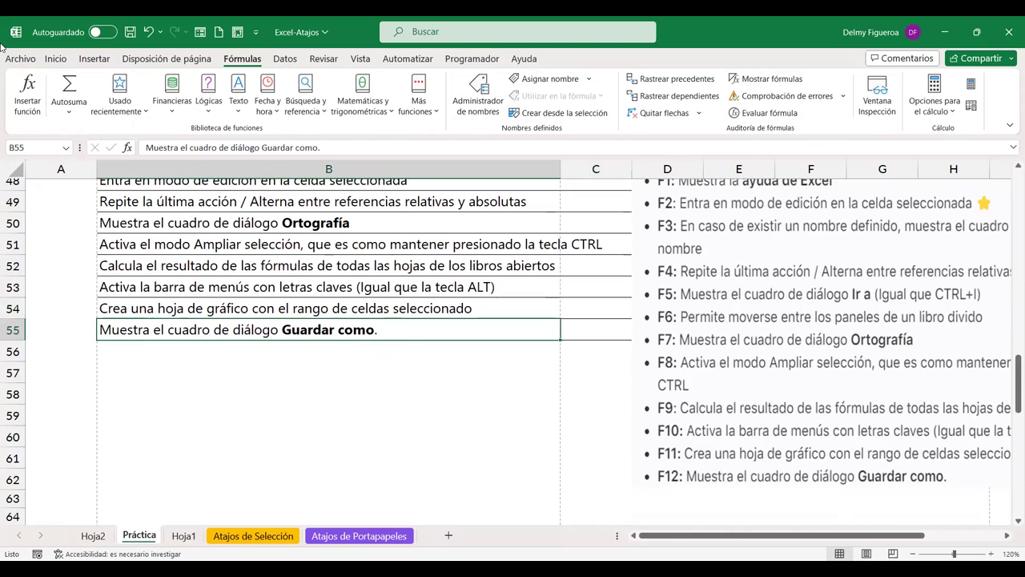
{"action": "left_click", "coordinate": [21, 59]}
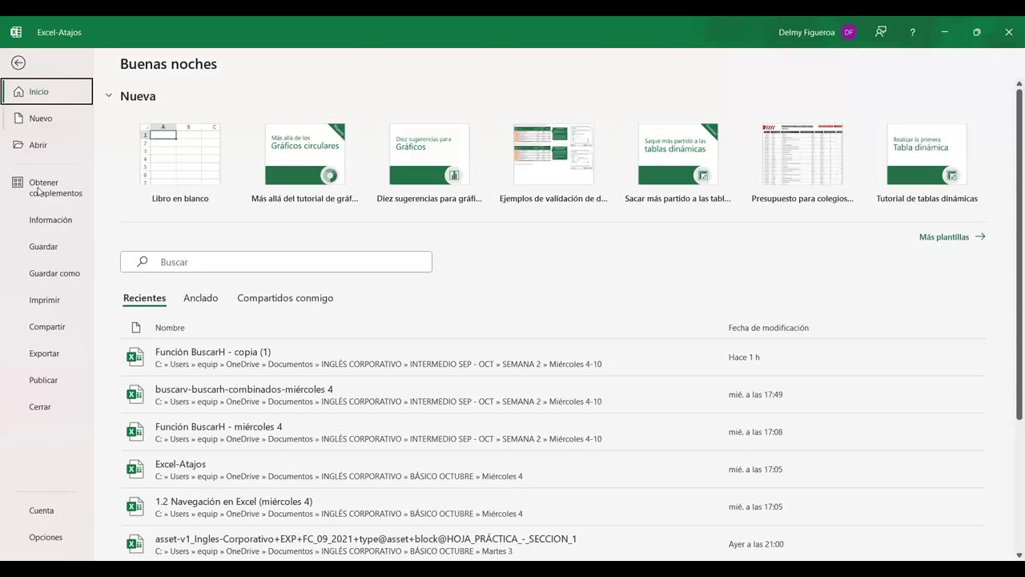
{"action": "left_click", "coordinate": [60, 277]}
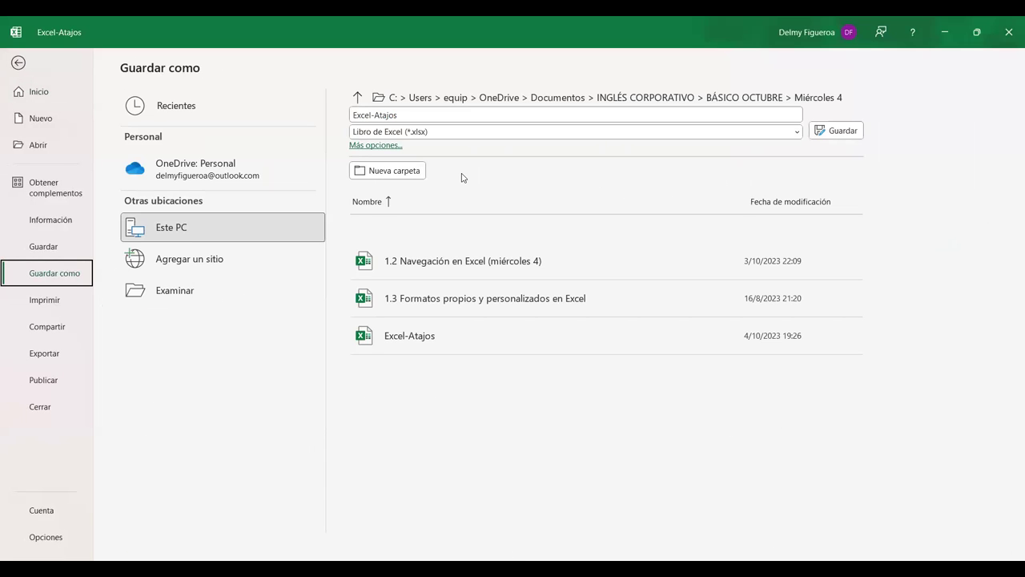
{"action": "key", "text": "Escape"}
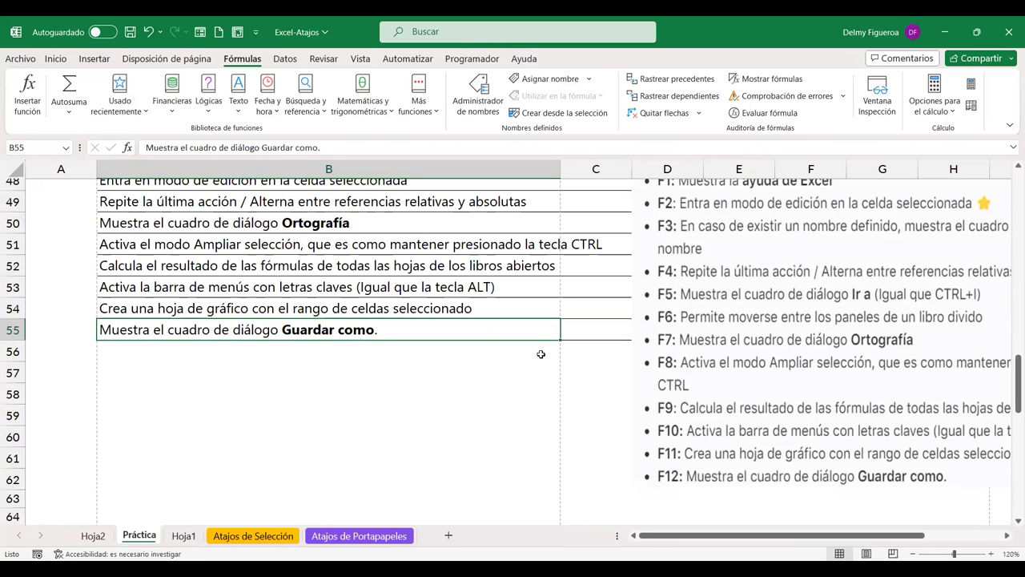
{"action": "scroll", "coordinate": [540, 354], "scroll_direction": "up", "scroll_amount": 1}
{"action": "left_click", "coordinate": [571, 382]}
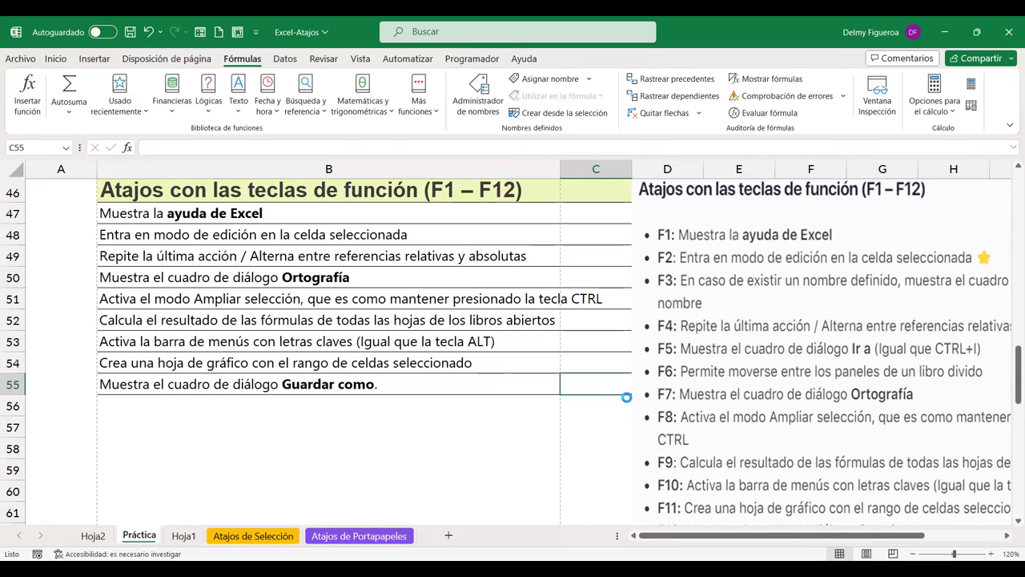
{"action": "key", "text": "F12"}
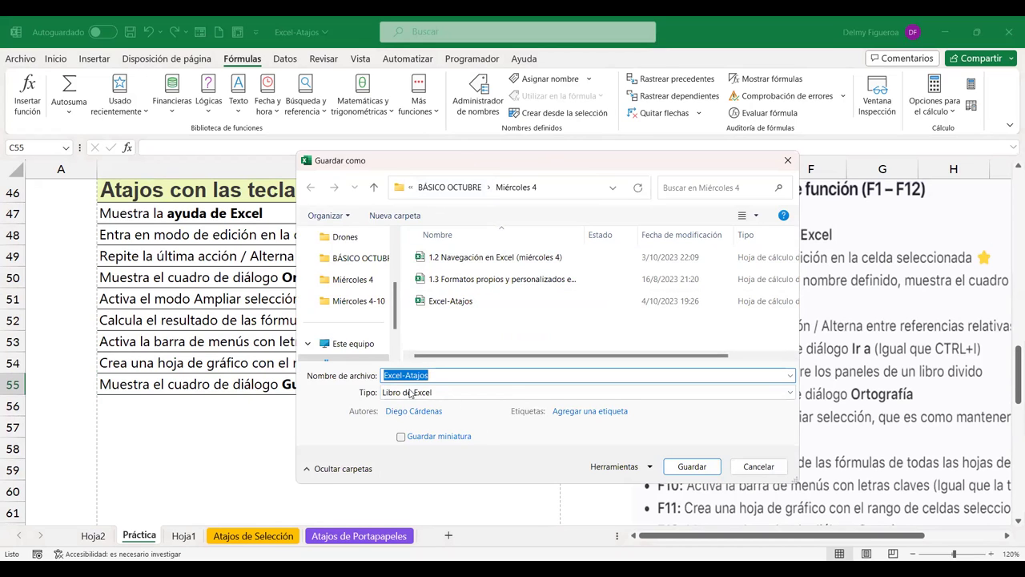
{"action": "left_click", "coordinate": [758, 466]}
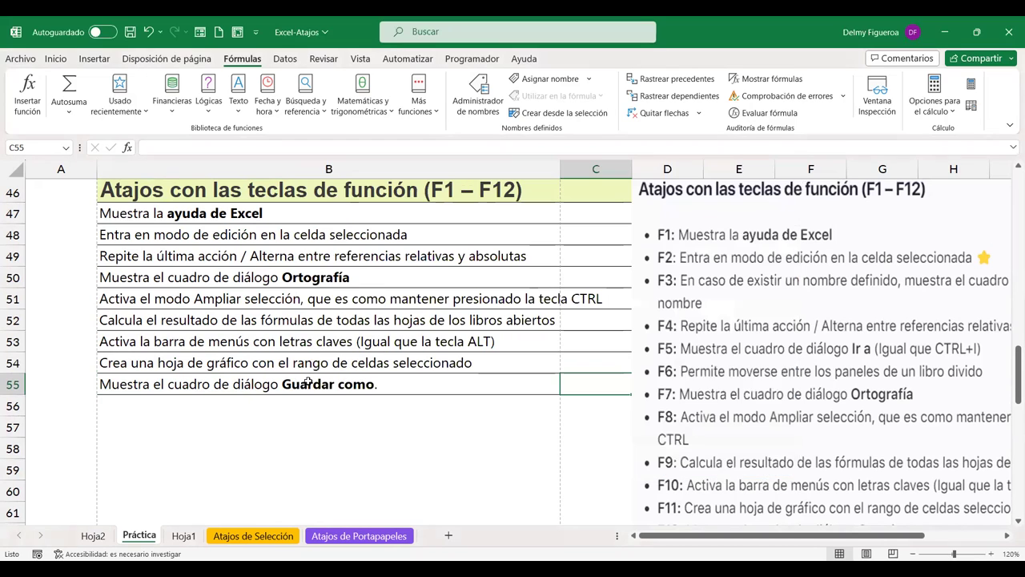
Scroll down to the Combinaciones de Teclas section at row 65 and select C66.
{"action": "scroll", "coordinate": [401, 426], "scroll_direction": "down", "scroll_amount": 4}
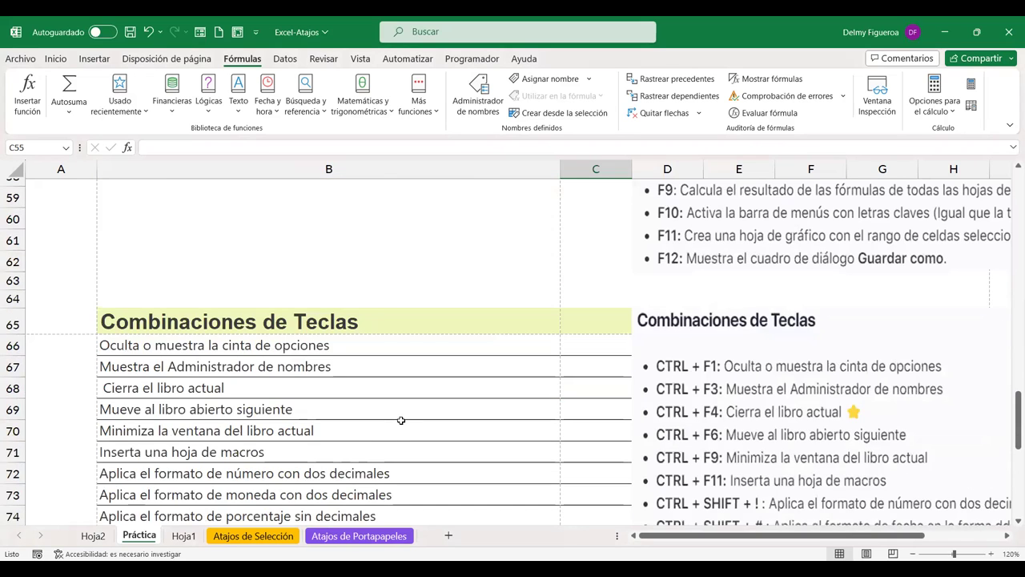
{"action": "scroll", "coordinate": [401, 421], "scroll_direction": "up", "scroll_amount": 2}
{"action": "scroll", "coordinate": [401, 420], "scroll_direction": "up", "scroll_amount": 2}
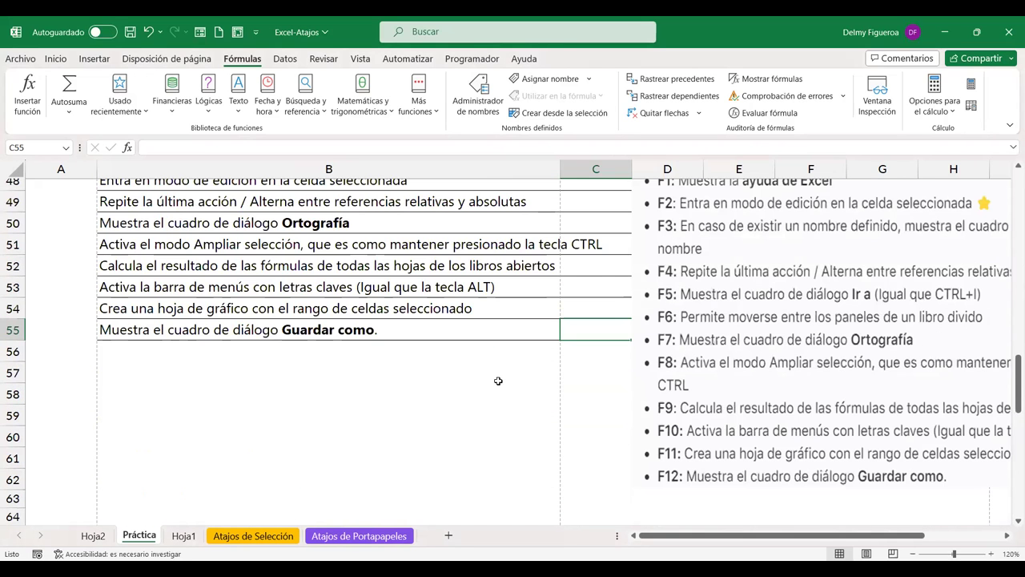
{"action": "scroll", "coordinate": [498, 380], "scroll_direction": "up", "scroll_amount": 1}
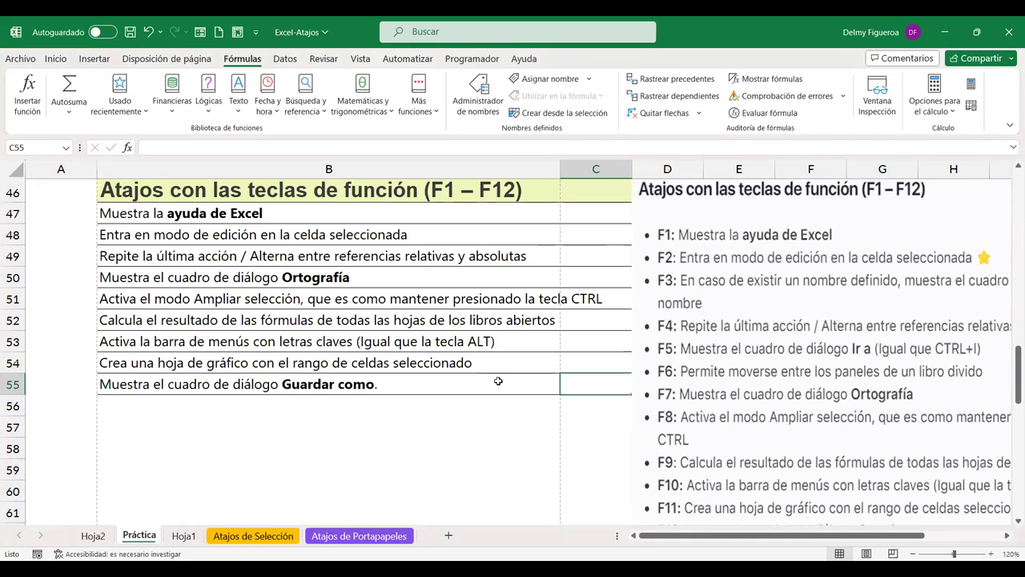
{"action": "scroll", "coordinate": [472, 303], "scroll_direction": "down", "scroll_amount": 1}
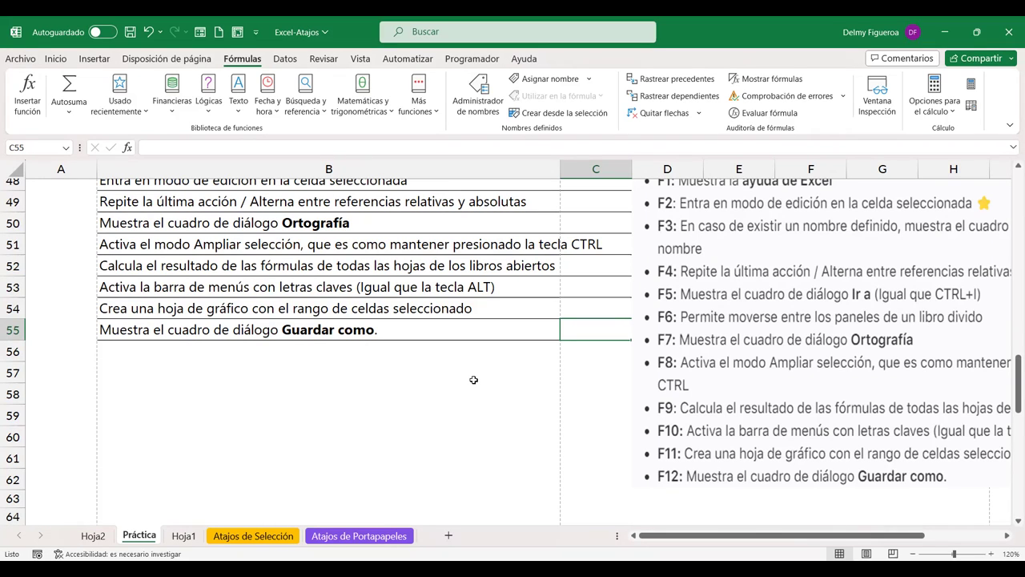
{"action": "scroll", "coordinate": [473, 380], "scroll_direction": "down", "scroll_amount": 2}
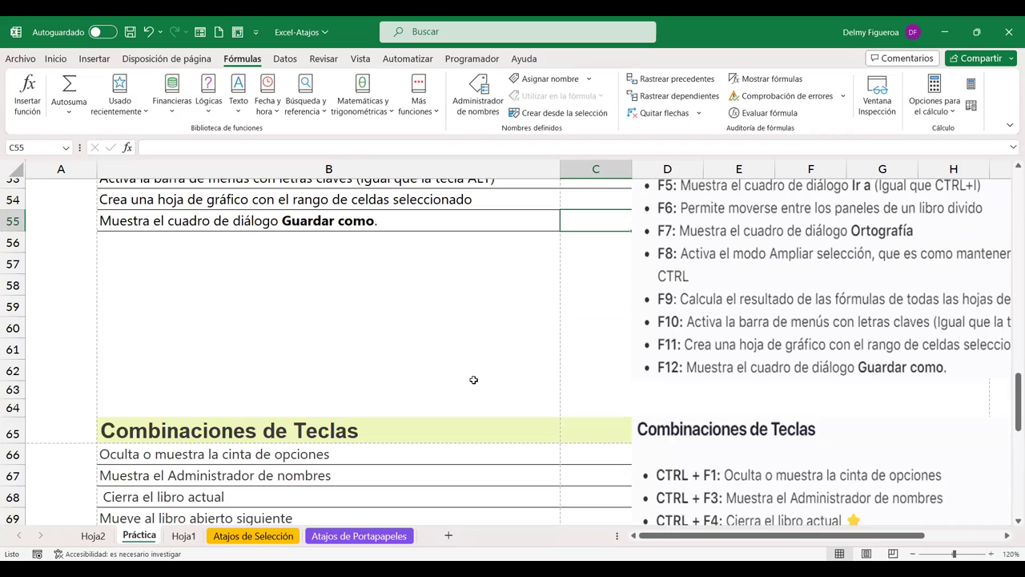
{"action": "scroll", "coordinate": [473, 379], "scroll_direction": "down", "scroll_amount": 1}
{"action": "scroll", "coordinate": [477, 377], "scroll_direction": "down", "scroll_amount": 1}
{"action": "scroll", "coordinate": [479, 371], "scroll_direction": "down", "scroll_amount": 2}
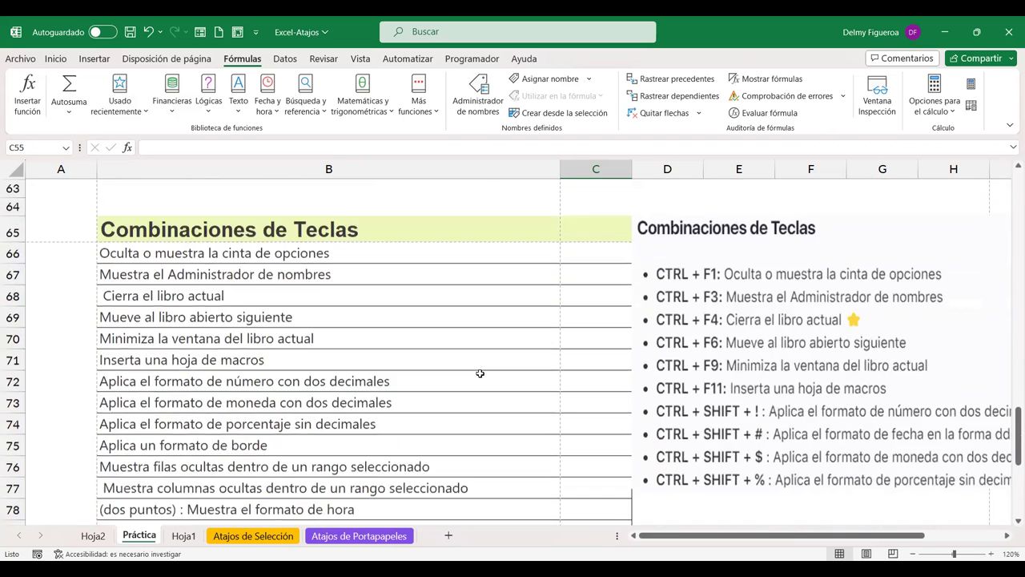
{"action": "left_click", "coordinate": [603, 236]}
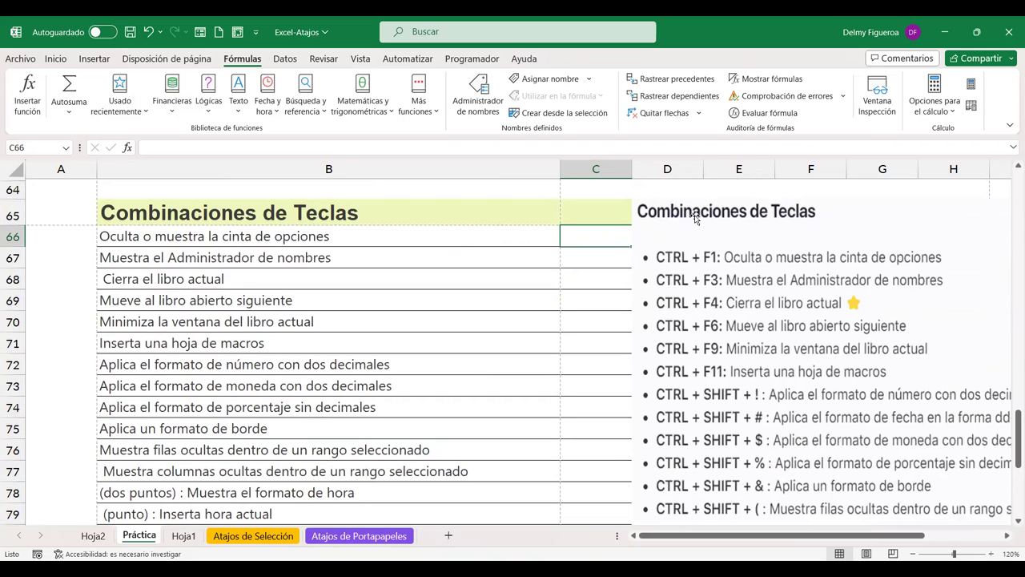
{"action": "scroll", "coordinate": [745, 270], "scroll_direction": "up", "scroll_amount": 1}
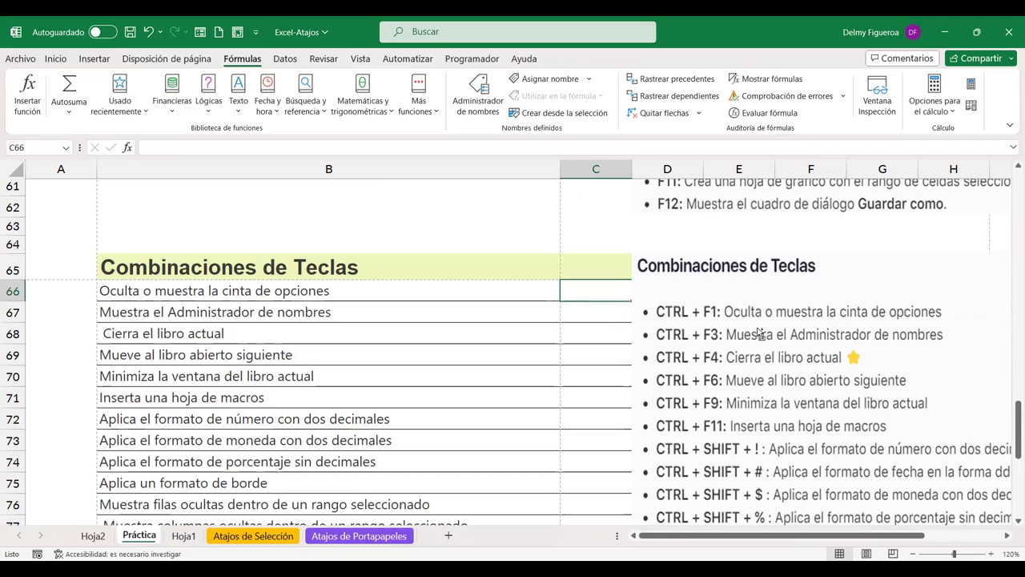
Hide and restore the ribbon twice with Ctrl+F1, then select the Administrador de nombres description in B67.
{"action": "key", "text": "ctrl+F1"}
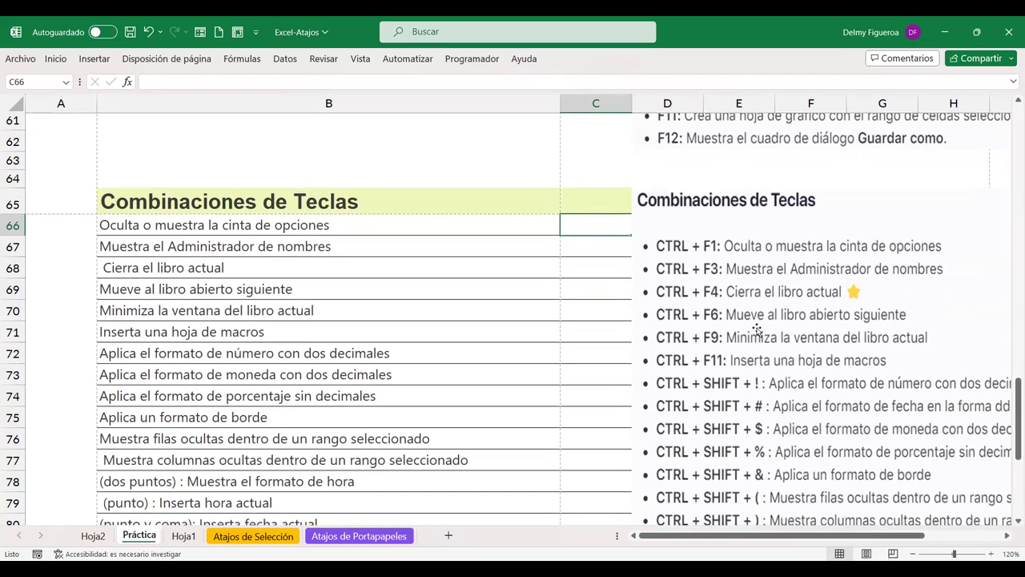
{"action": "key", "text": "ctrl+F1"}
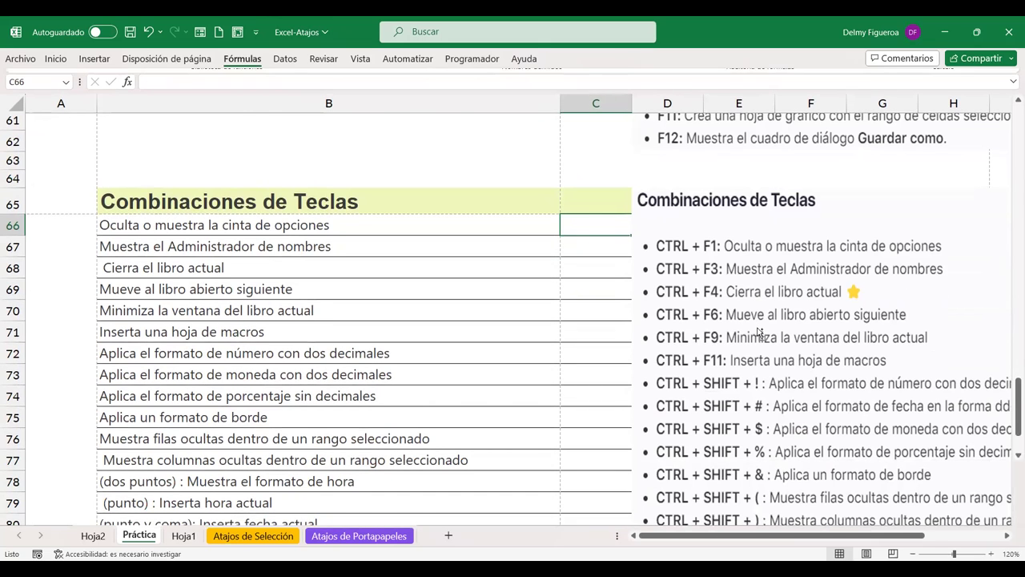
{"action": "key", "text": "ctrl+F1"}
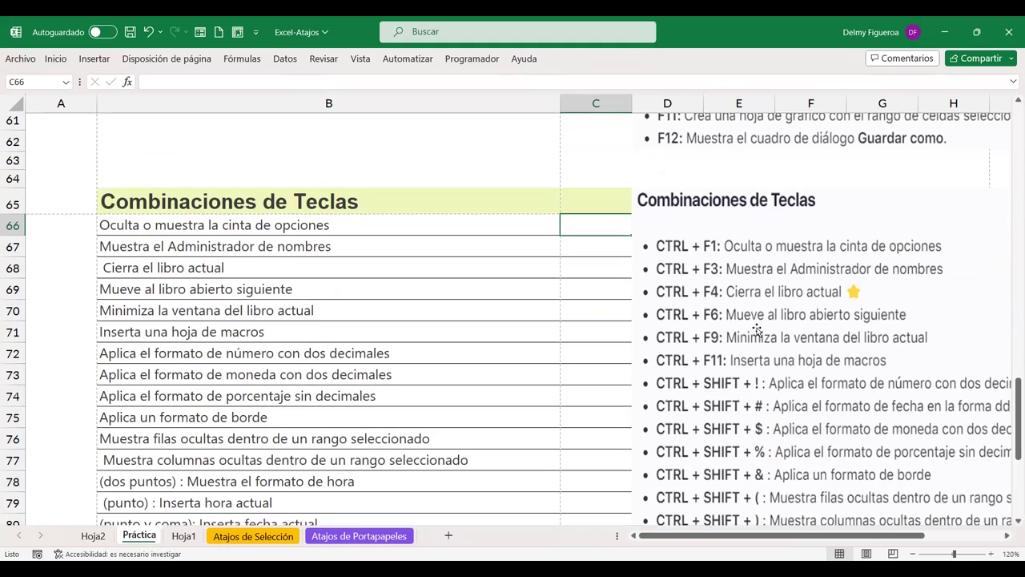
{"action": "key", "text": "ctrl+F1"}
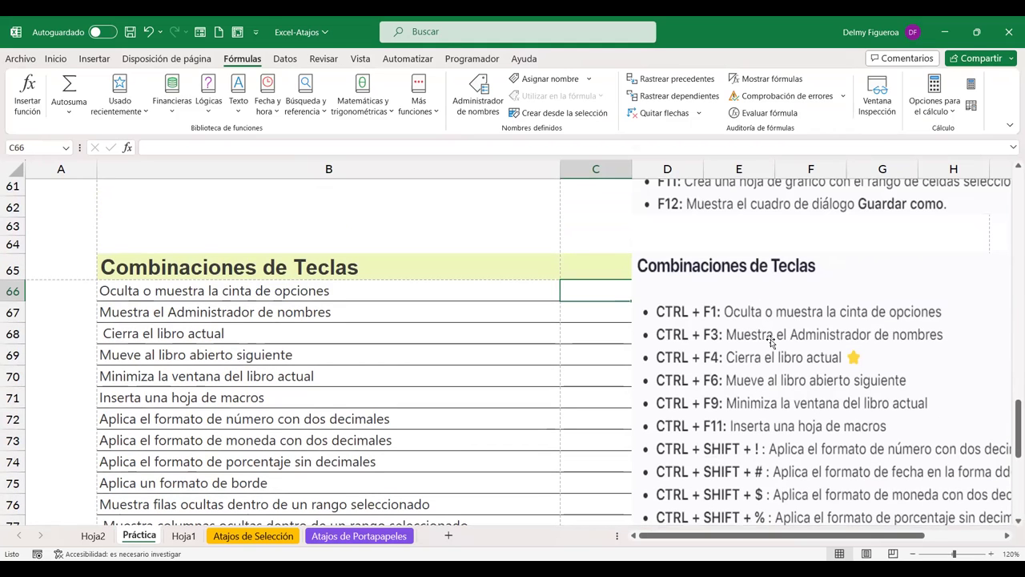
{"action": "left_click", "coordinate": [500, 309]}
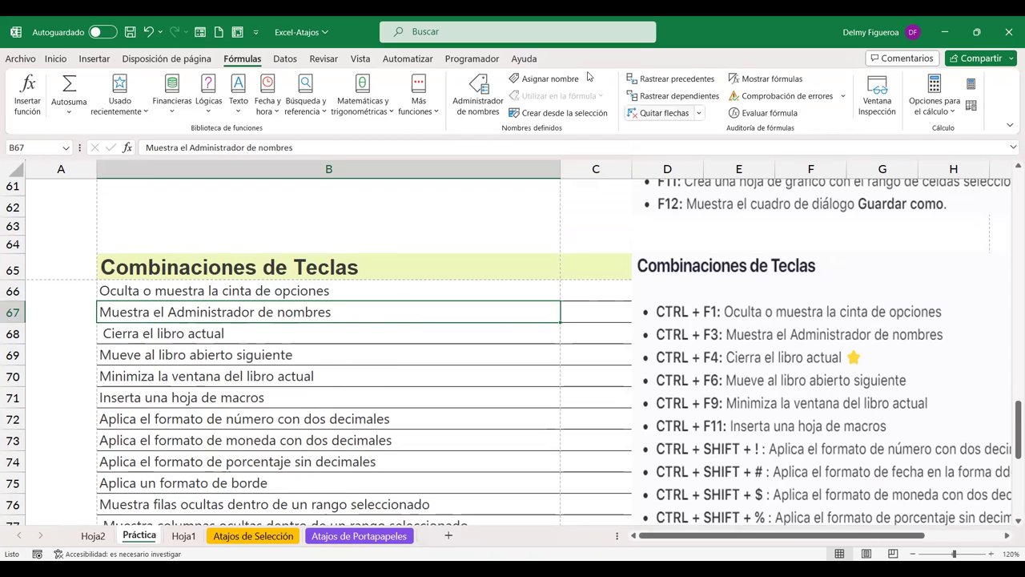
{"action": "left_click", "coordinate": [483, 104]}
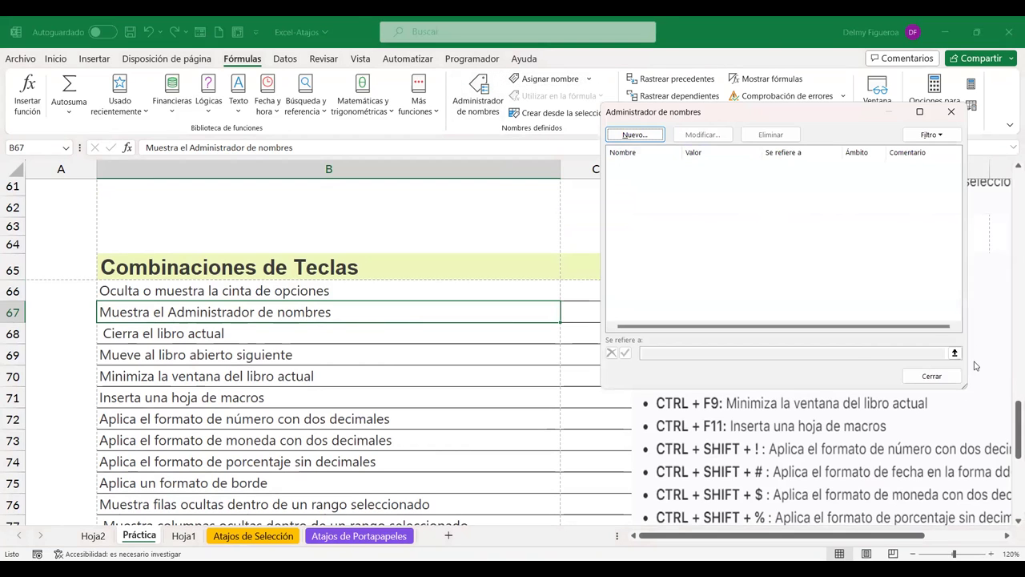
{"action": "left_click", "coordinate": [942, 379]}
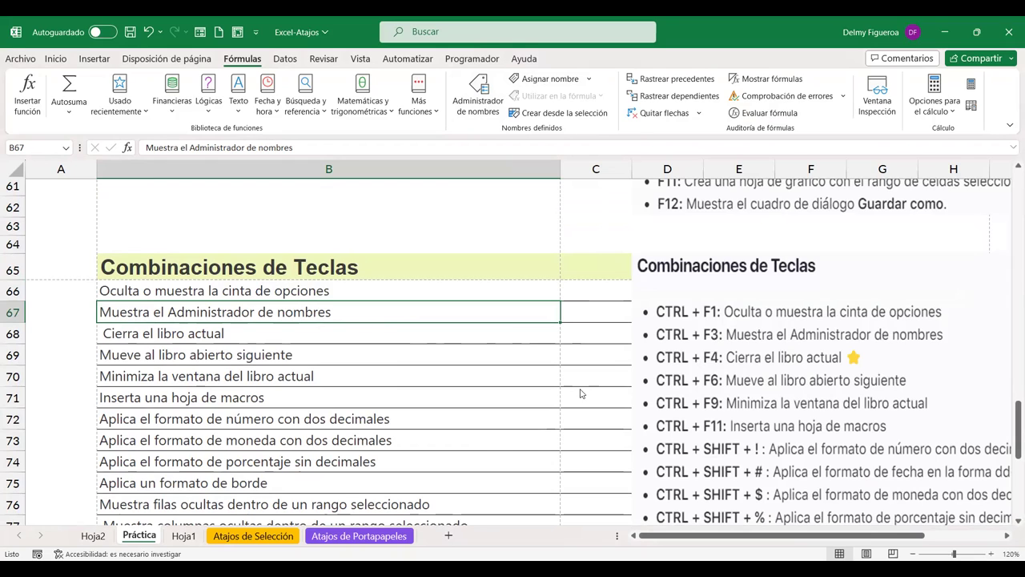
{"action": "key", "text": "ctrl+F3"}
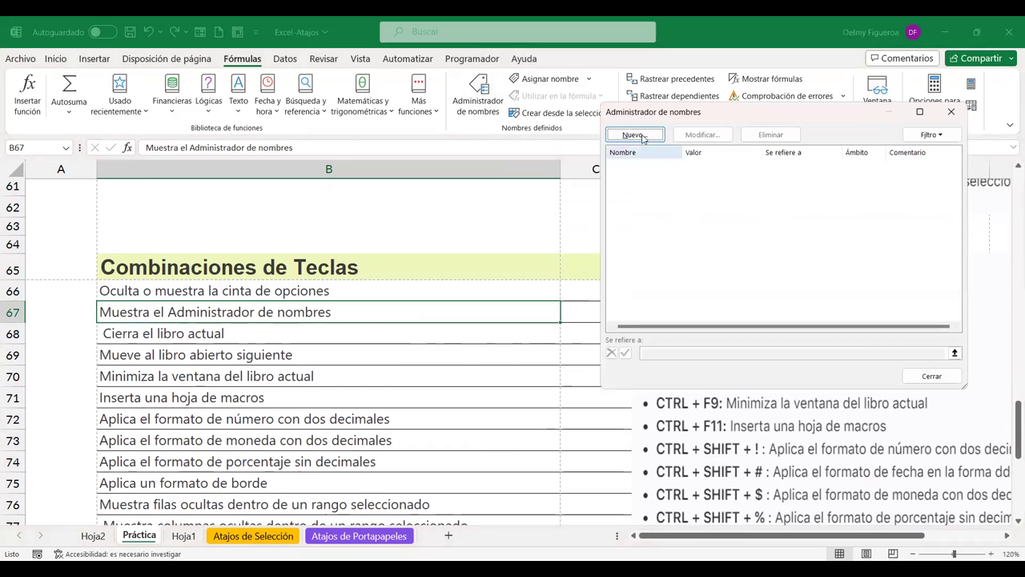
{"action": "left_click", "coordinate": [915, 376]}
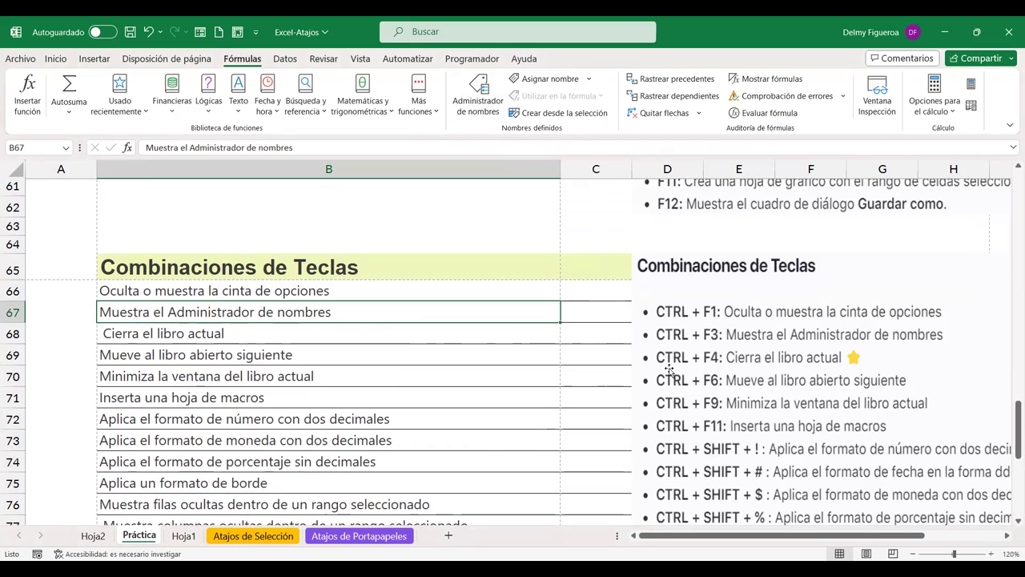
{"action": "key", "text": "ctrl+F3"}
{"action": "key", "text": "ctrl+F4"}
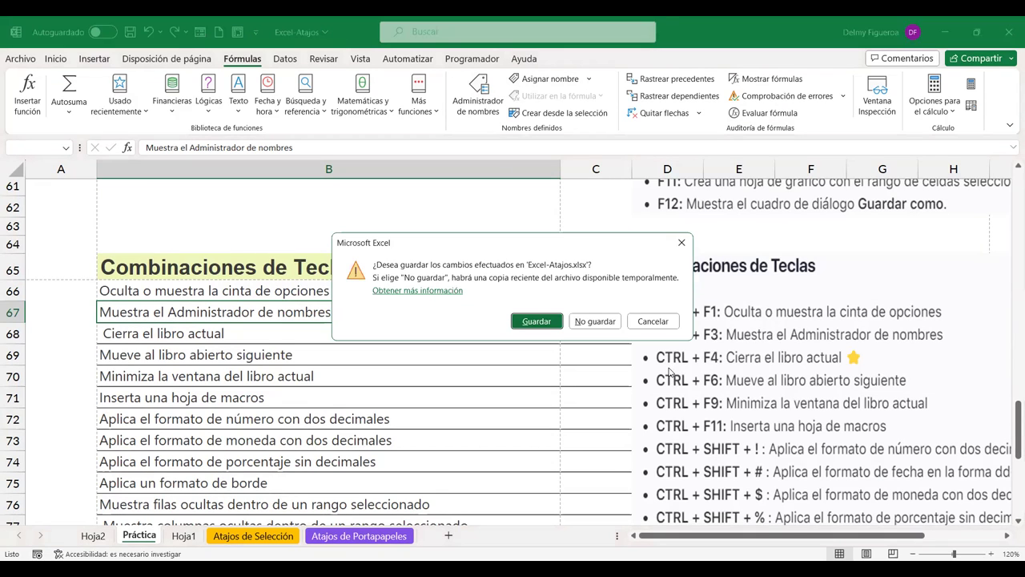
{"action": "key", "text": "Escape"}
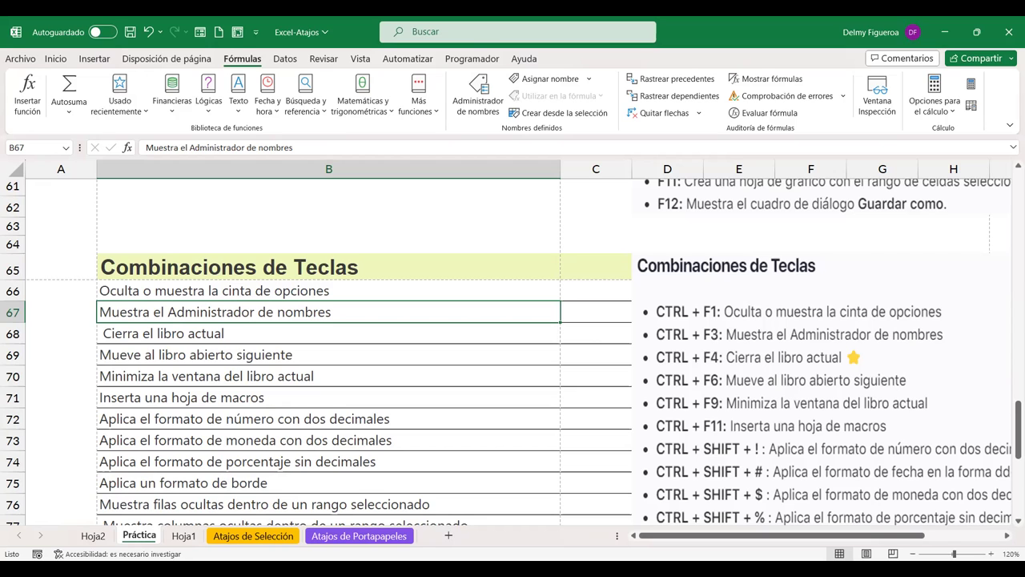
{"action": "key", "text": "ctrl+Down"}
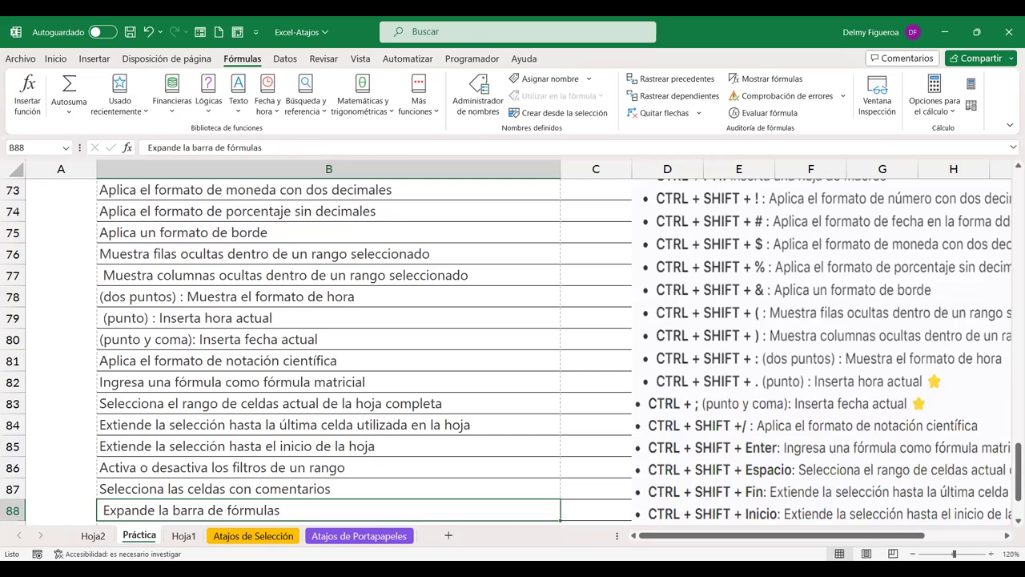
{"action": "key", "text": "ctrl+Page_Up"}
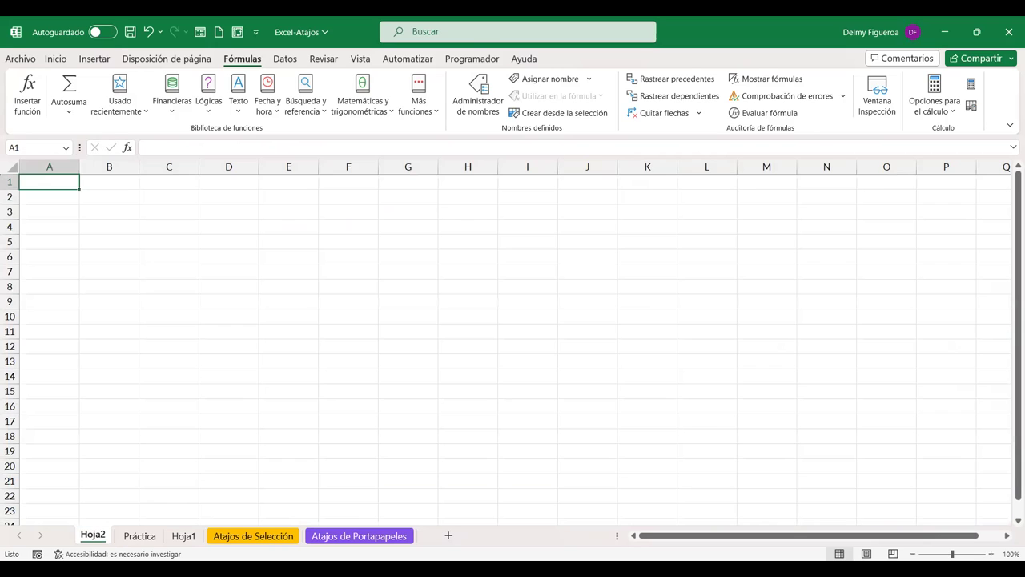
{"action": "key", "text": "ctrl+Page_Down"}
{"action": "key", "text": "ctrl+Page_Down"}
{"action": "key", "text": "ctrl+Page_Down"}
{"action": "key", "text": "ctrl+Page_Down"}
{"action": "key", "text": "ctrl+Page_Up"}
{"action": "key", "text": "ctrl+Page_Up"}
{"action": "key", "text": "ctrl+Page_Up"}
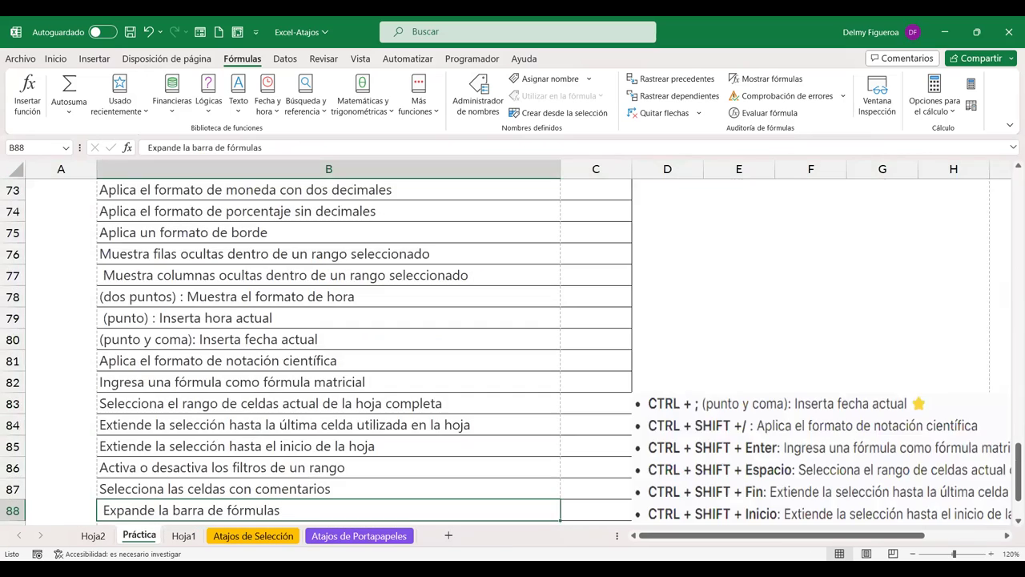
{"action": "key", "text": "ctrl+Page_Up"}
{"action": "key", "text": "ctrl+Page_Down"}
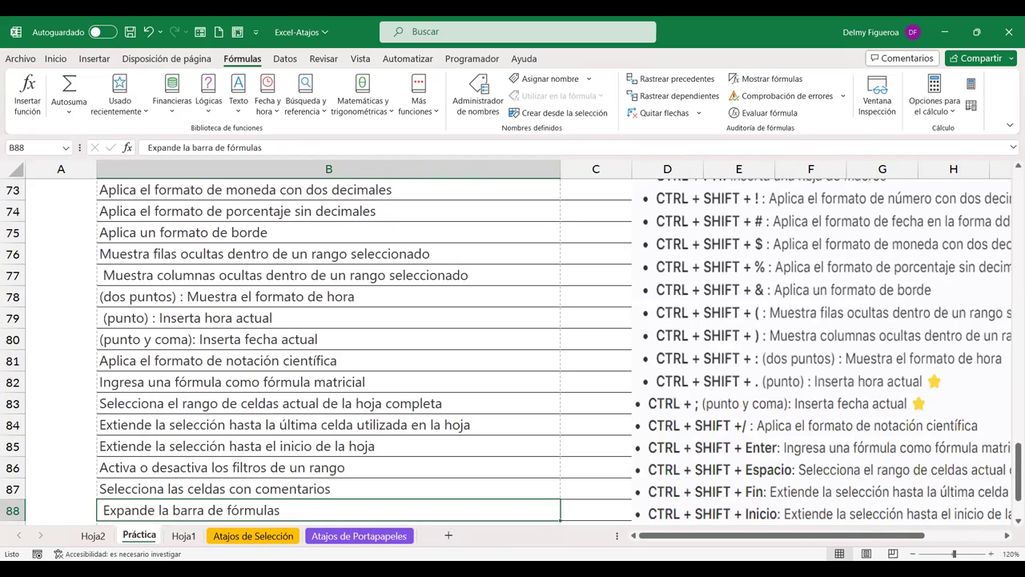
{"action": "key", "text": "ctrl+Page_Down"}
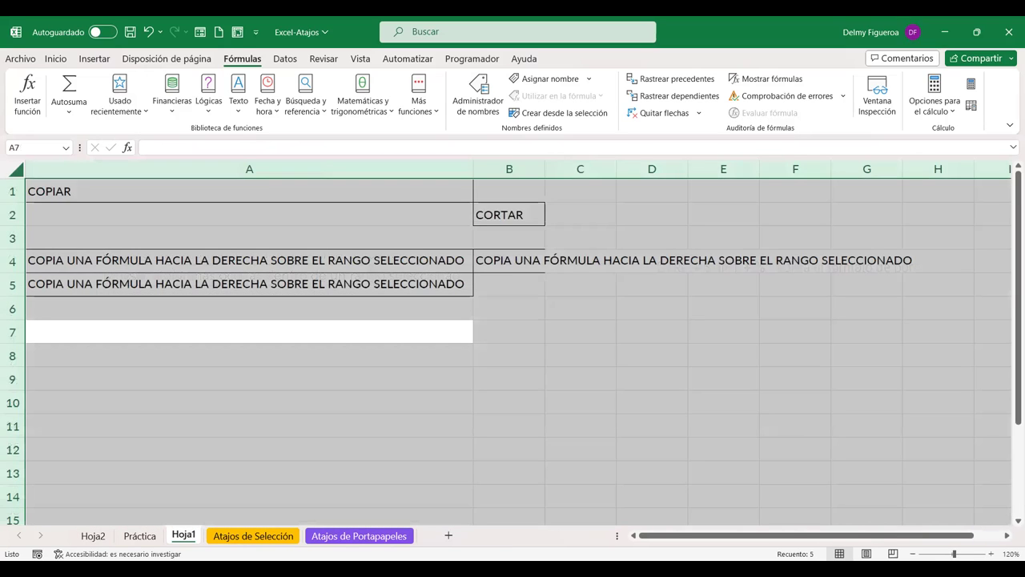
{"action": "key", "text": "ctrl+Page_Up"}
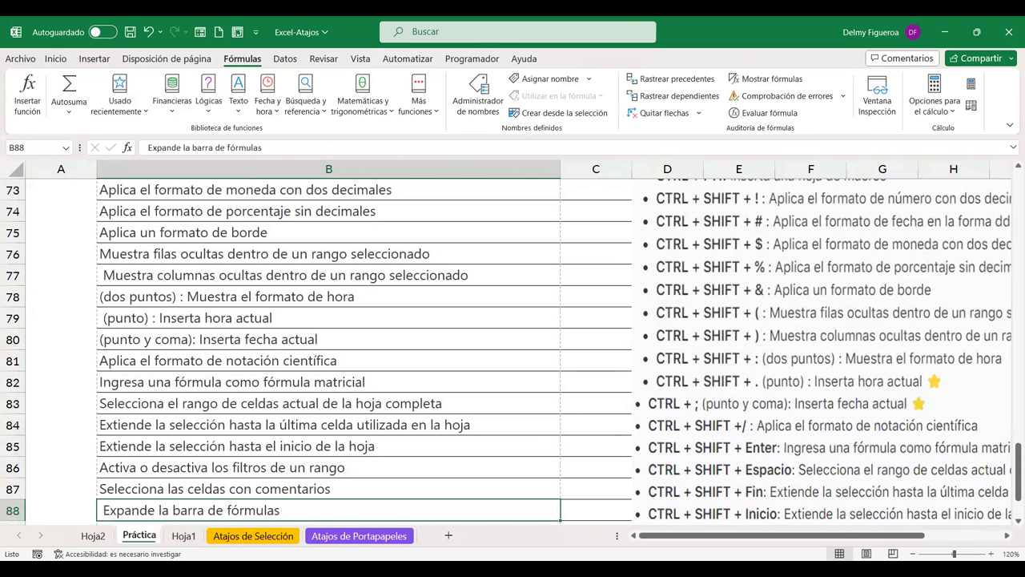
{"action": "scroll", "coordinate": [538, 441], "scroll_direction": "up", "scroll_amount": 1}
{"action": "scroll", "coordinate": [537, 440], "scroll_direction": "up", "scroll_amount": 1}
{"action": "scroll", "coordinate": [533, 441], "scroll_direction": "up", "scroll_amount": 2}
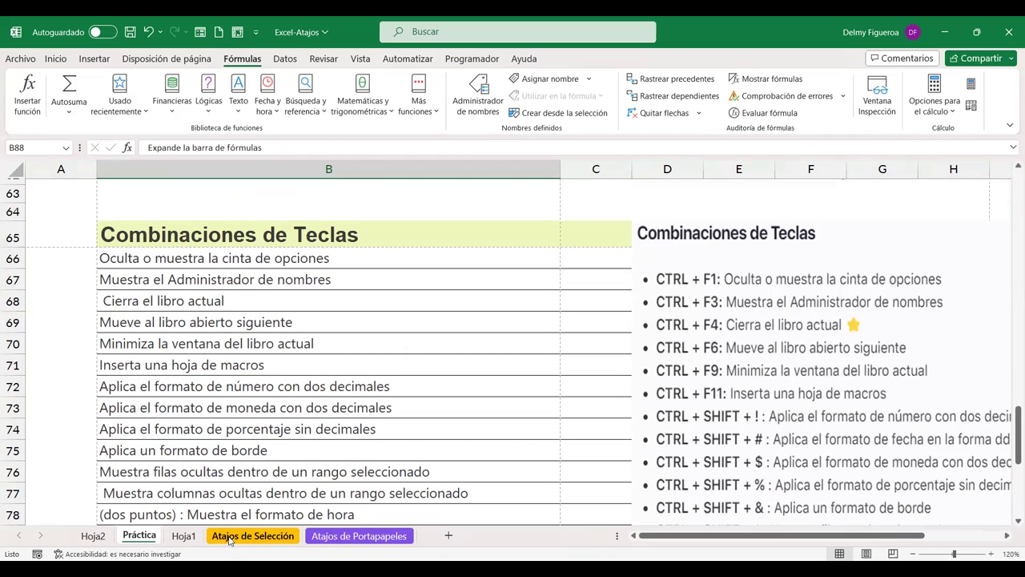
{"action": "left_click", "coordinate": [348, 303]}
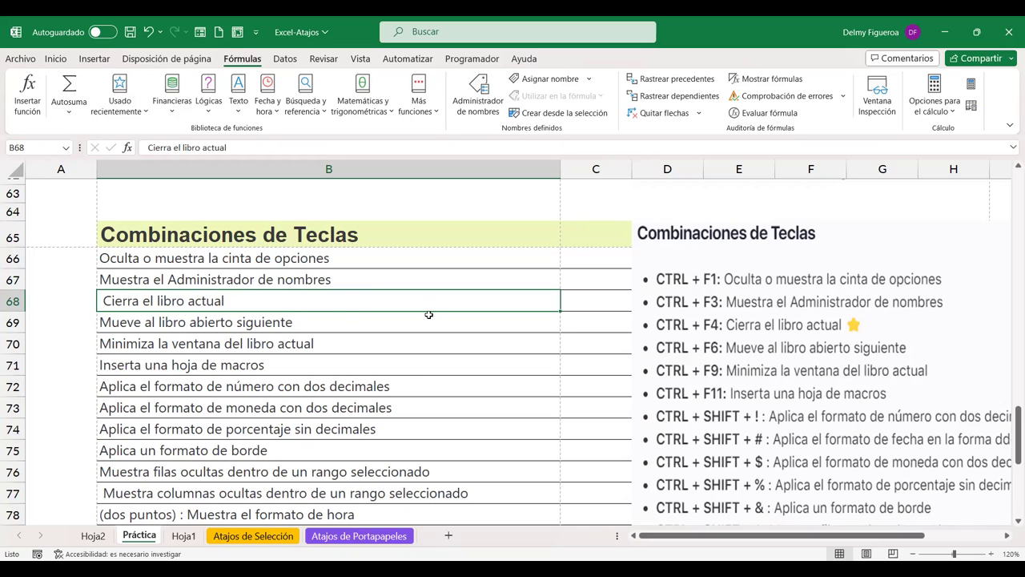
{"action": "left_click", "coordinate": [289, 322]}
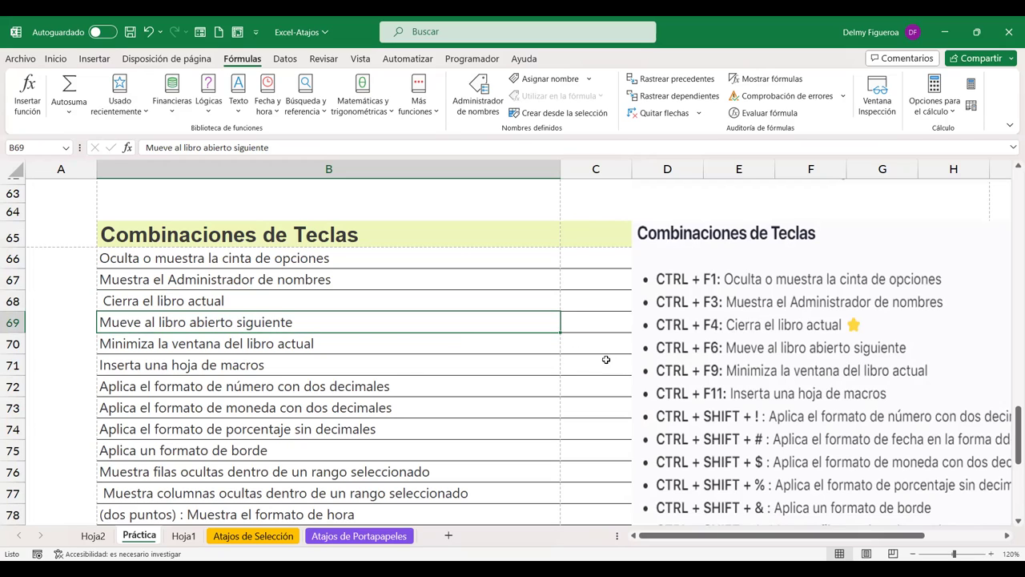
{"action": "left_click", "coordinate": [287, 344]}
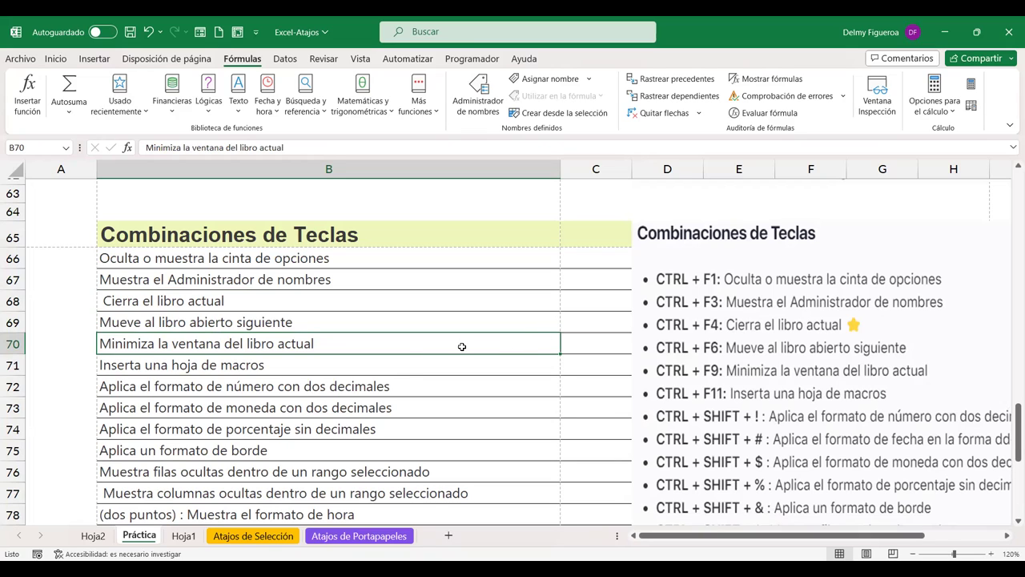
{"action": "left_click", "coordinate": [231, 365]}
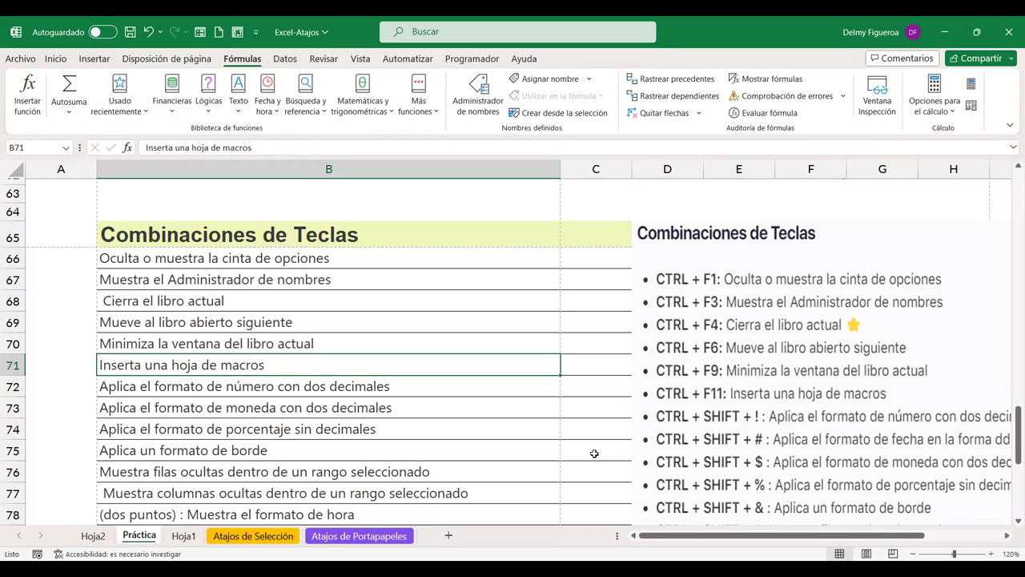
{"action": "right_click", "coordinate": [117, 536]}
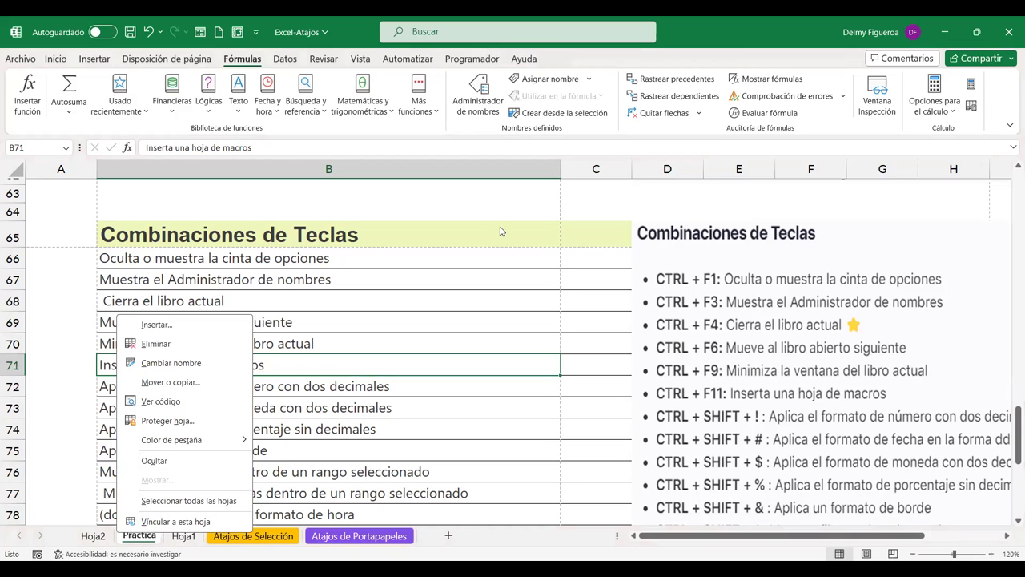
{"action": "left_click", "coordinate": [480, 301]}
{"action": "left_click", "coordinate": [476, 280]}
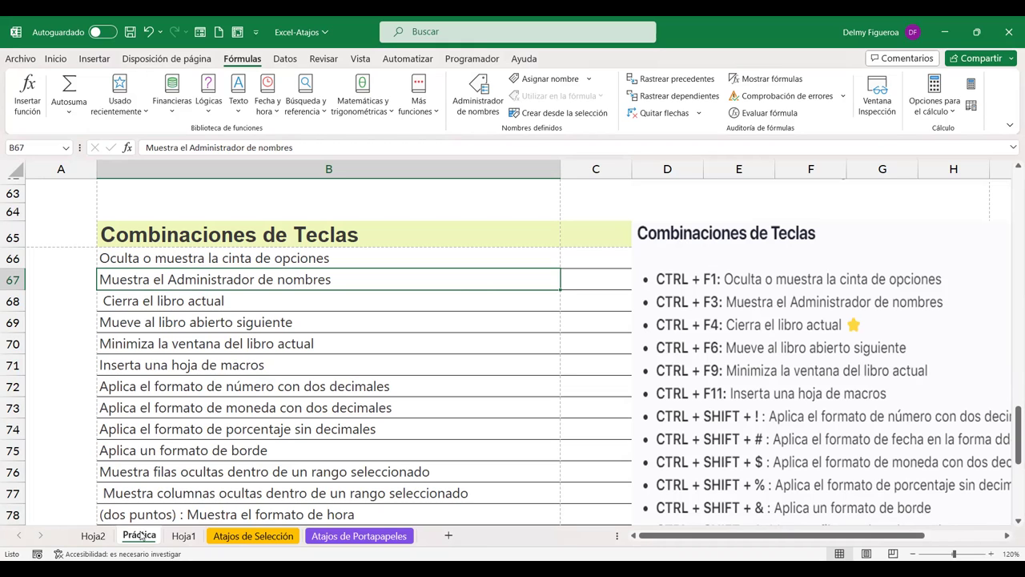
{"action": "right_click", "coordinate": [141, 535]}
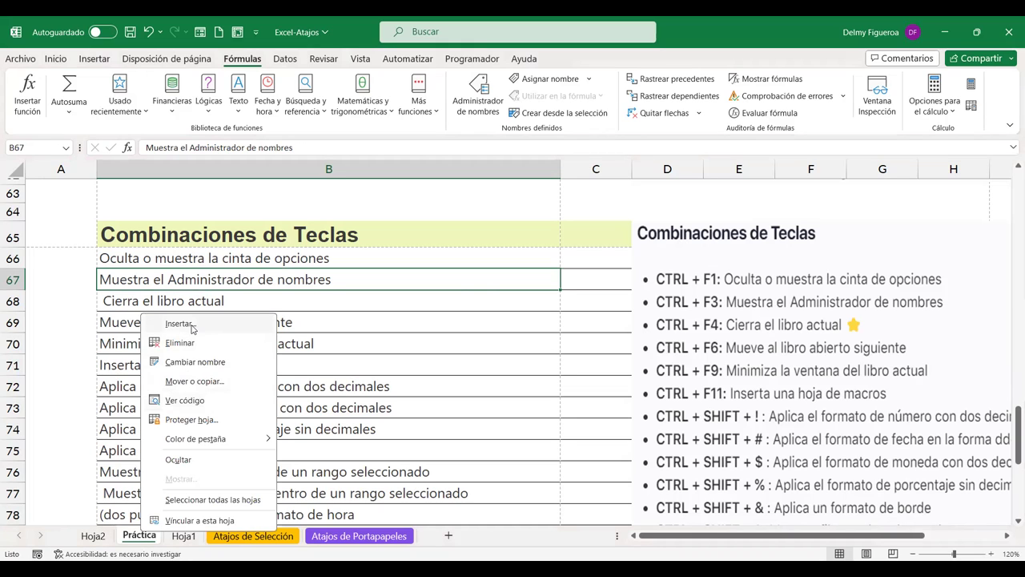
{"action": "left_click", "coordinate": [192, 324]}
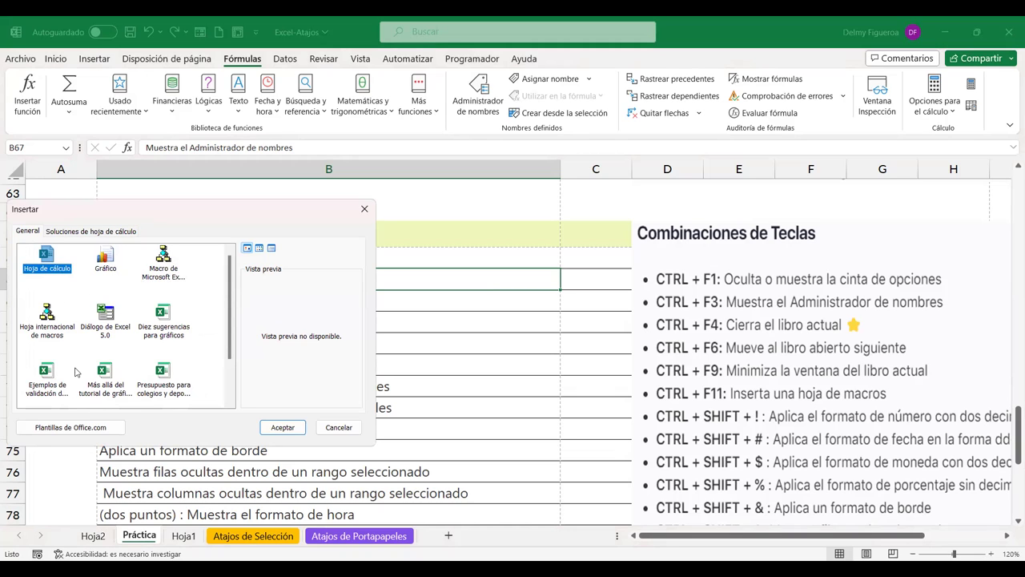
{"action": "left_click", "coordinate": [76, 233]}
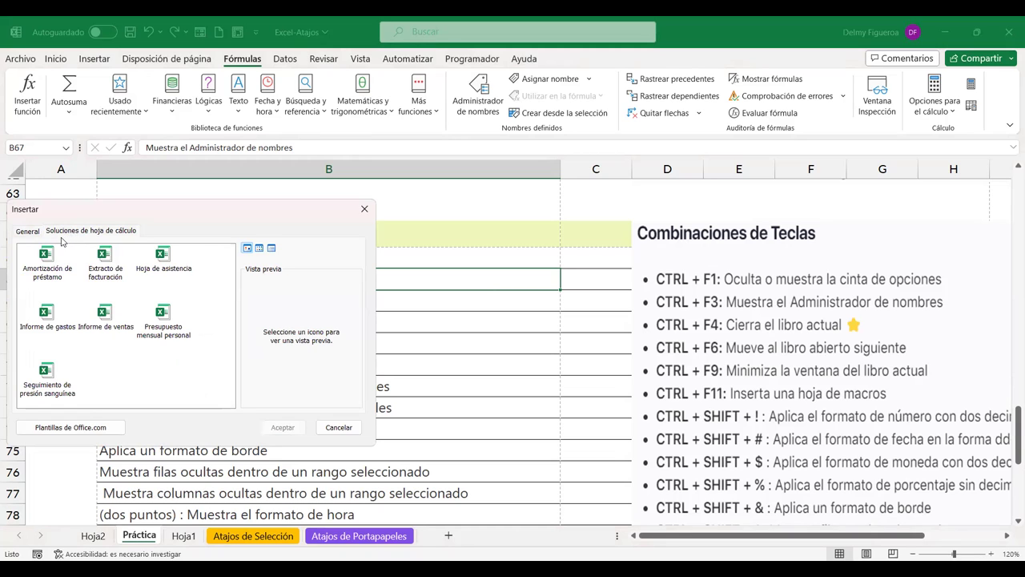
{"action": "left_click", "coordinate": [27, 231]}
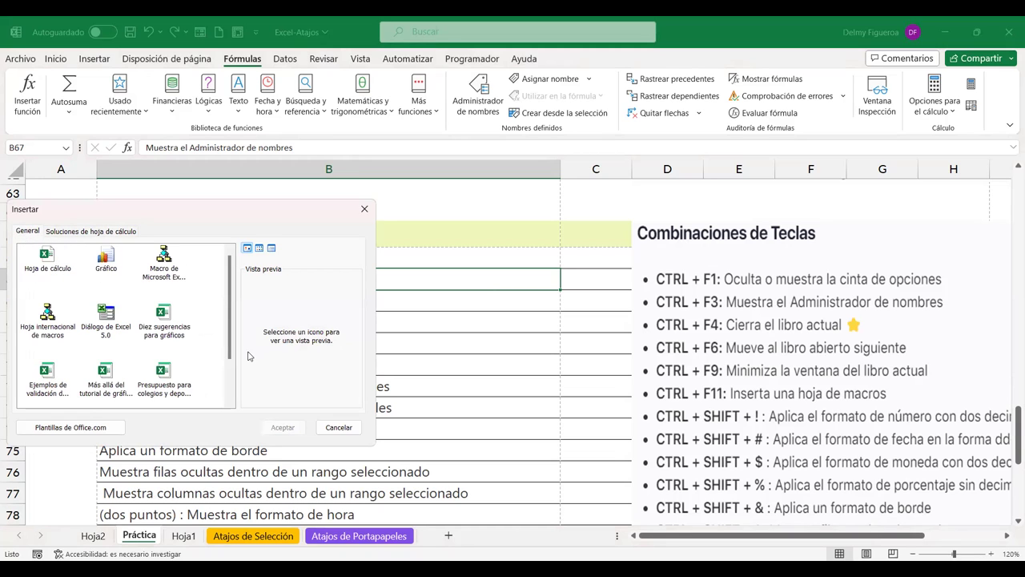
{"action": "left_click", "coordinate": [337, 427]}
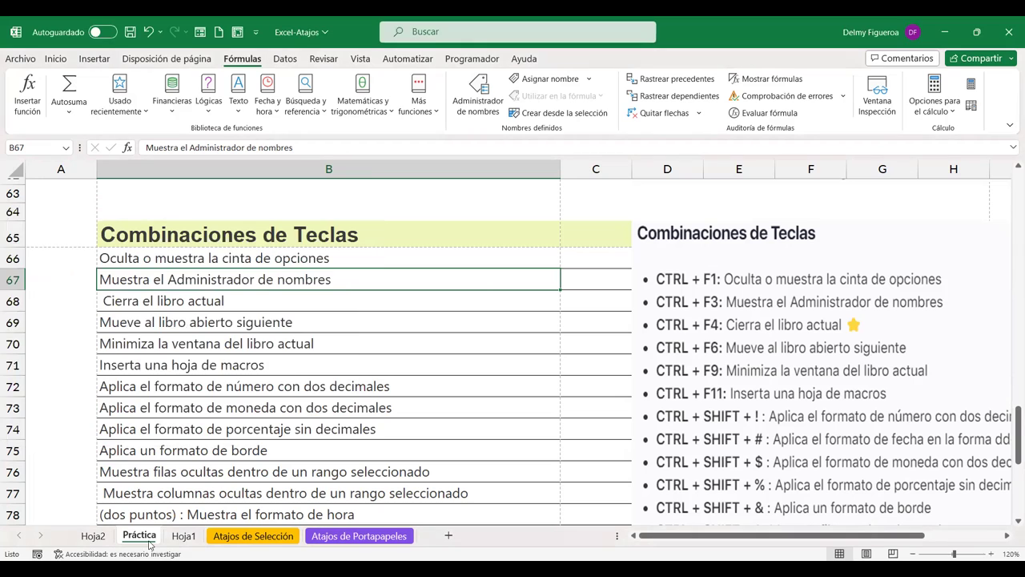
{"action": "right_click", "coordinate": [149, 544]}
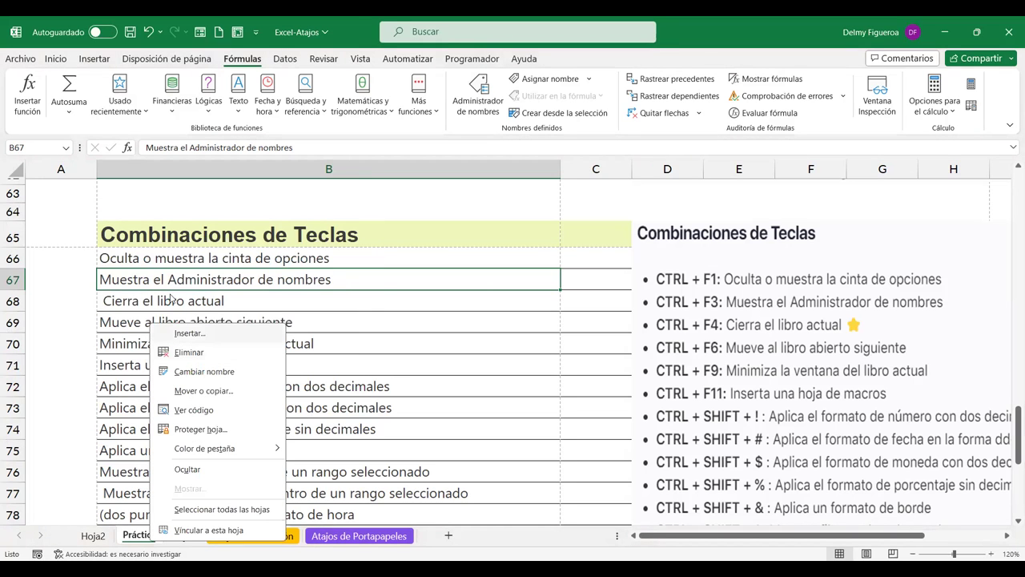
{"action": "left_click", "coordinate": [207, 340]}
{"action": "left_click", "coordinate": [364, 440]}
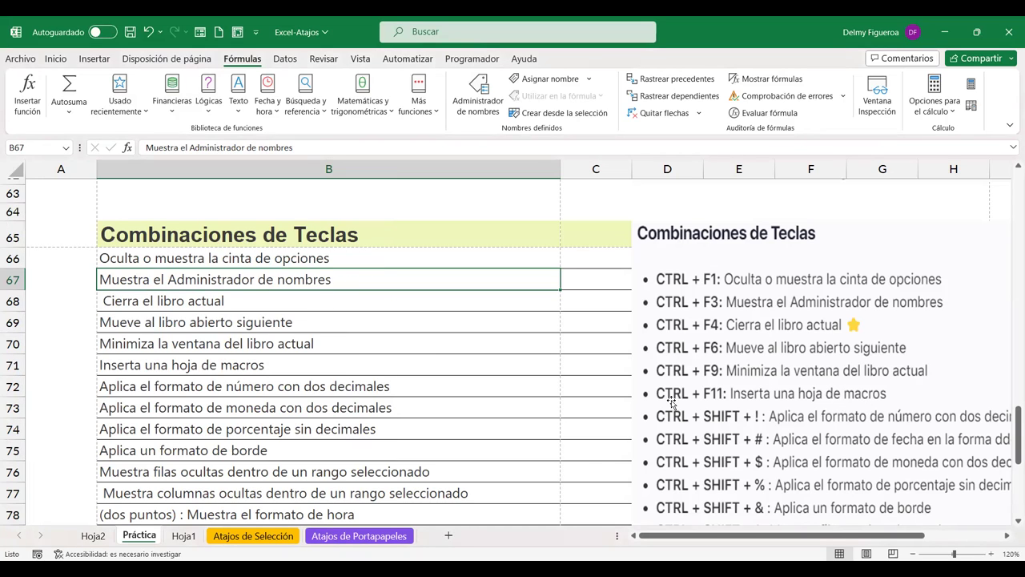
{"action": "scroll", "coordinate": [732, 380], "scroll_direction": "down", "scroll_amount": 1}
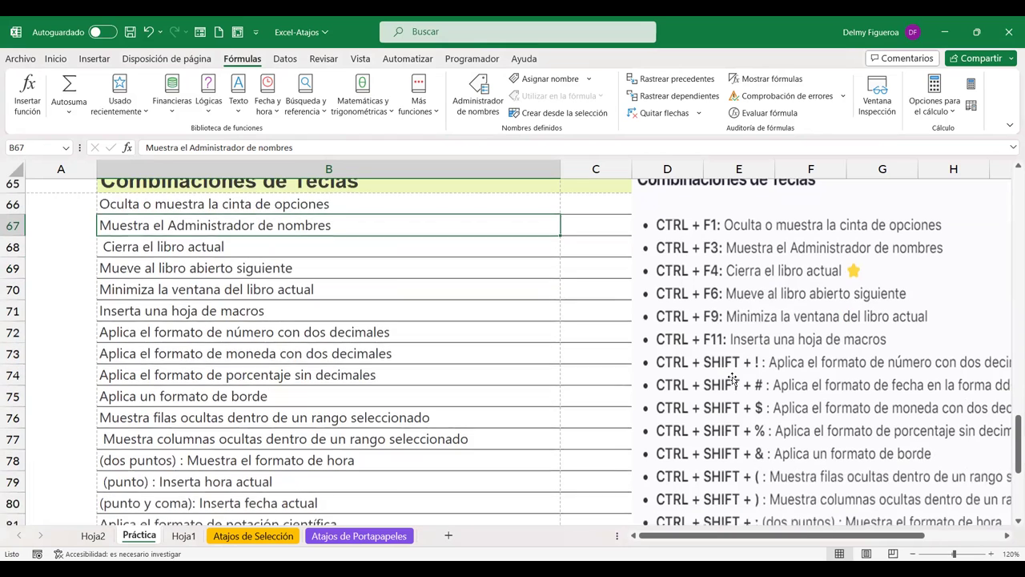
{"action": "scroll", "coordinate": [732, 381], "scroll_direction": "down", "scroll_amount": 1}
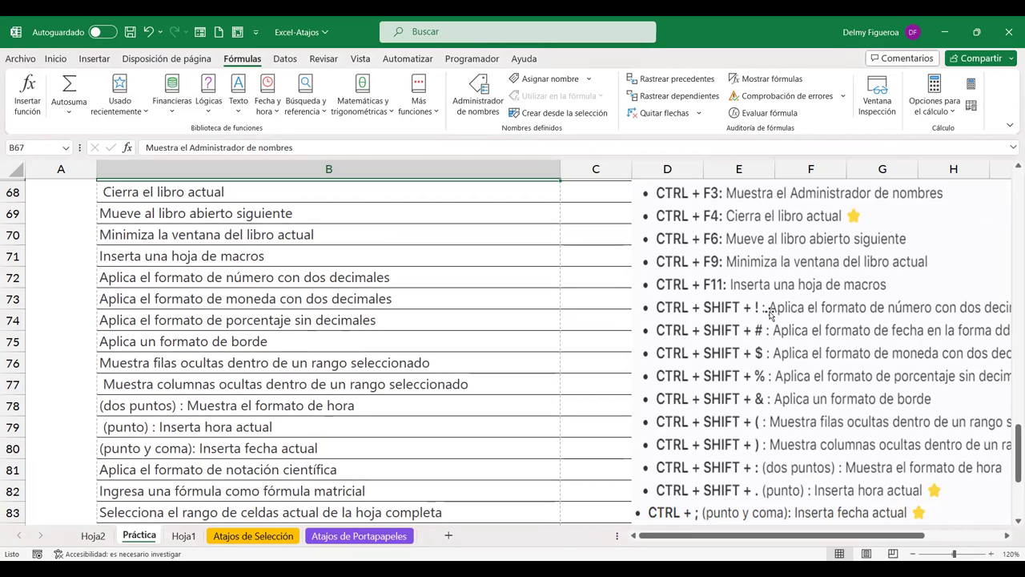
{"action": "left_click", "coordinate": [599, 277]}
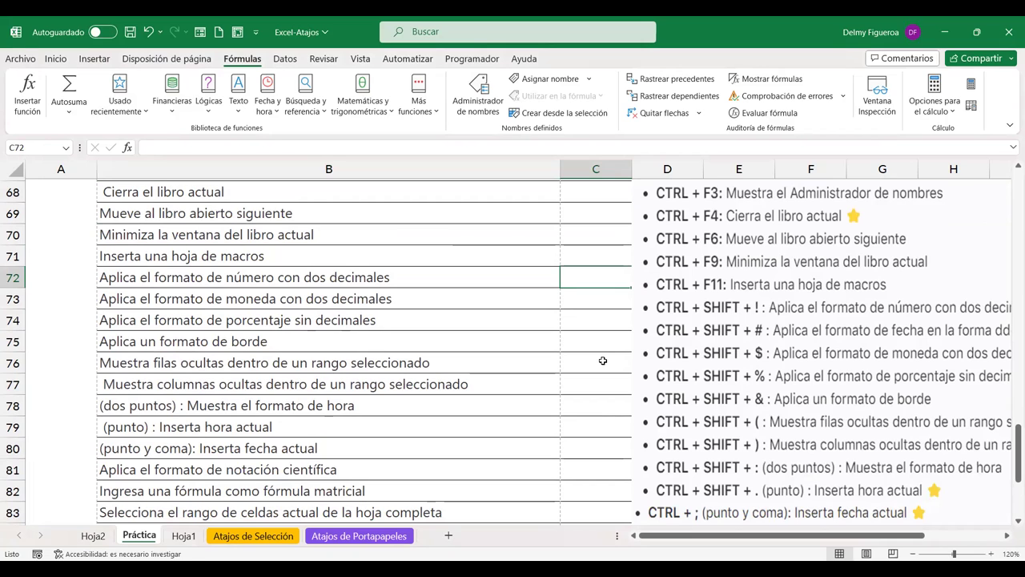
Enter 1 in C72 and open the Format Cells dialog with Ctrl+1, cancelling without changes.
{"action": "type", "text": "1"}
{"action": "key", "text": "Left"}
{"action": "key", "text": "Right"}
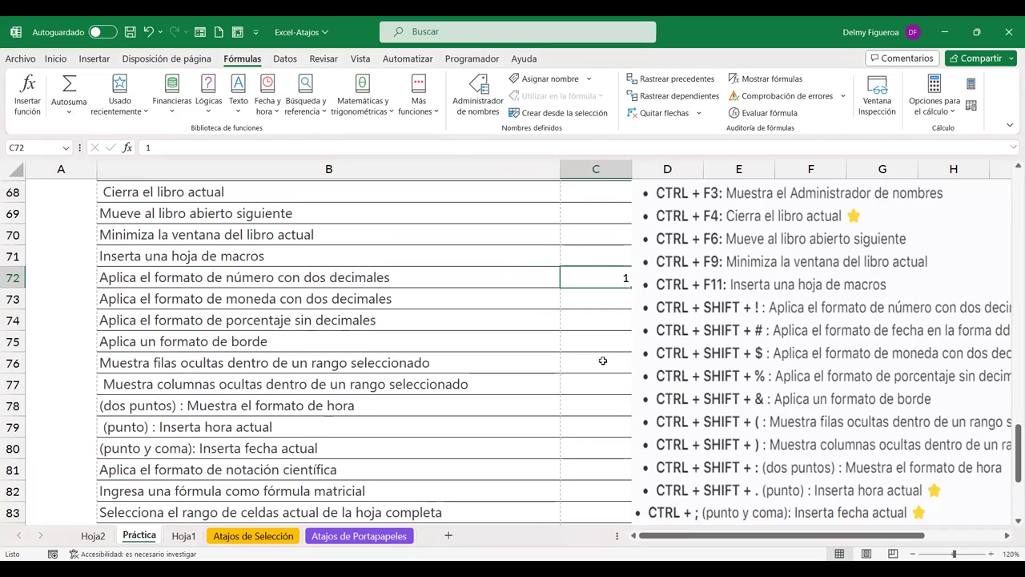
{"action": "key", "text": "ctrl+1"}
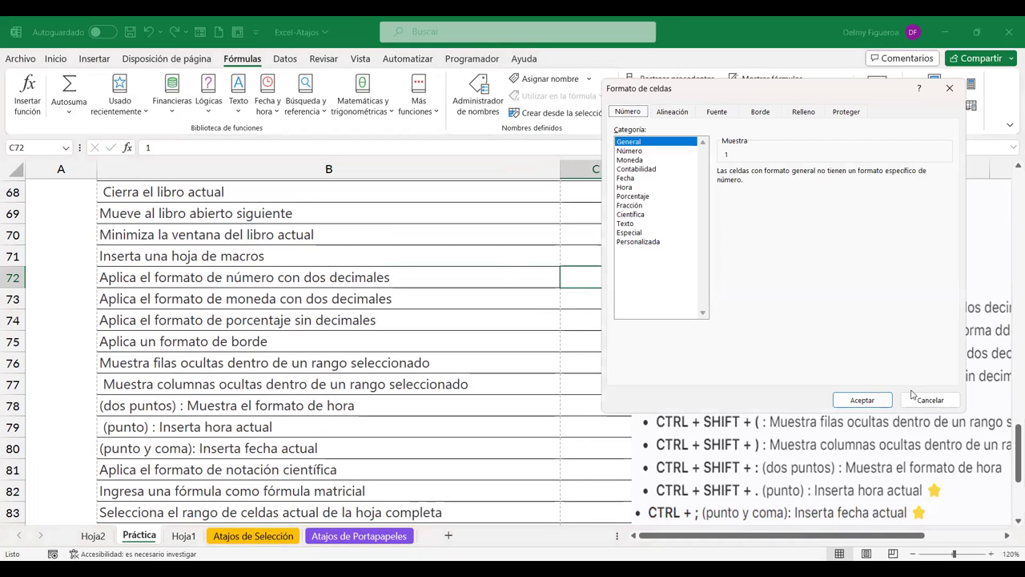
{"action": "left_click", "coordinate": [930, 405]}
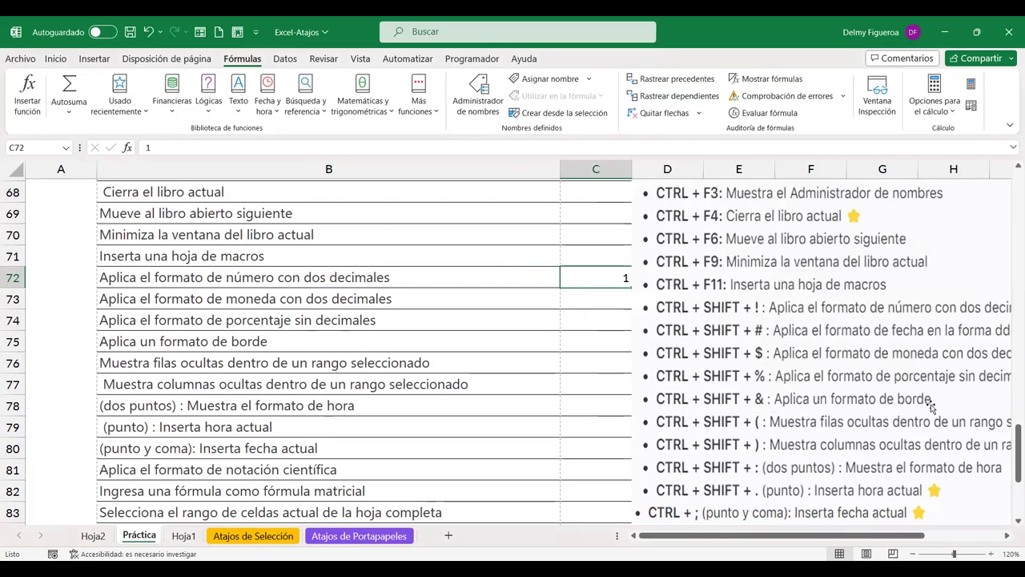
Give C72 a two-decimal number format, then a percentage format so it shows 100%.
{"action": "key", "text": "ctrl+shift+1"}
{"action": "left_click", "coordinate": [596, 298]}
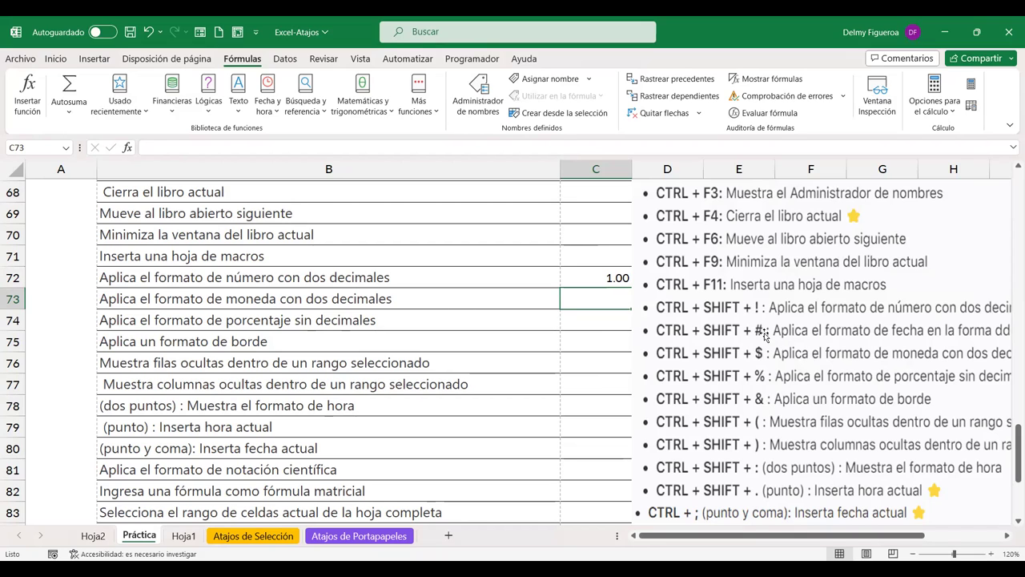
{"action": "key", "text": "Up"}
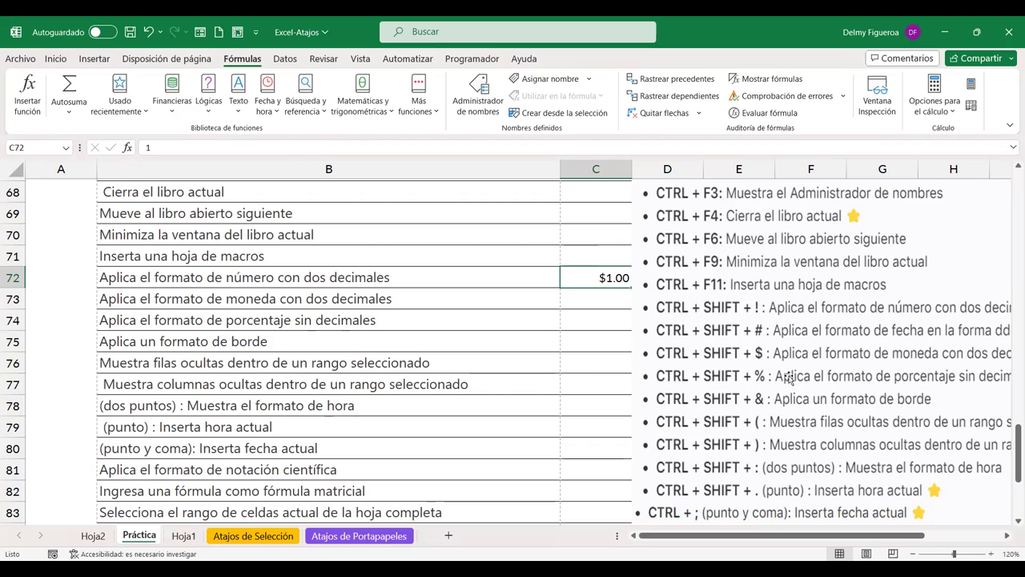
{"action": "key", "text": "ctrl+shift+5"}
{"action": "left_click", "coordinate": [575, 295]}
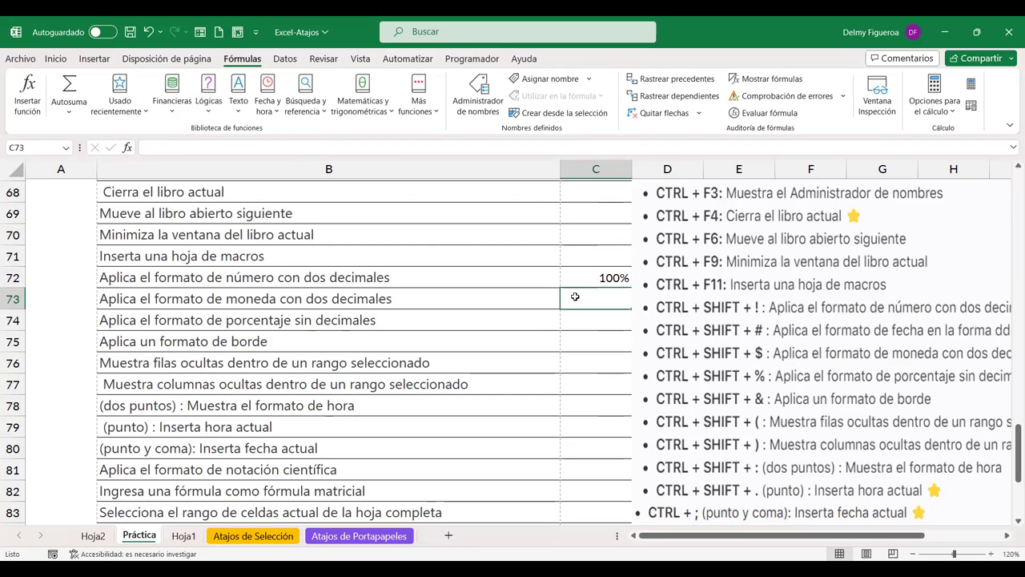
{"action": "left_click", "coordinate": [68, 341]}
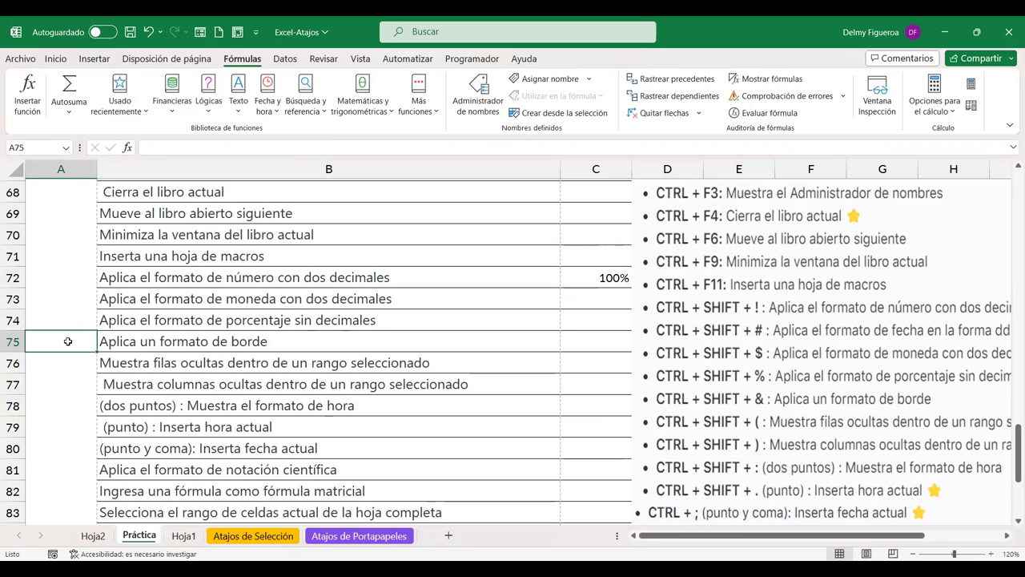
Select cells B79, A71, A78, A72 and A79 on the Práctica sheet.
{"action": "left_click", "coordinate": [112, 426]}
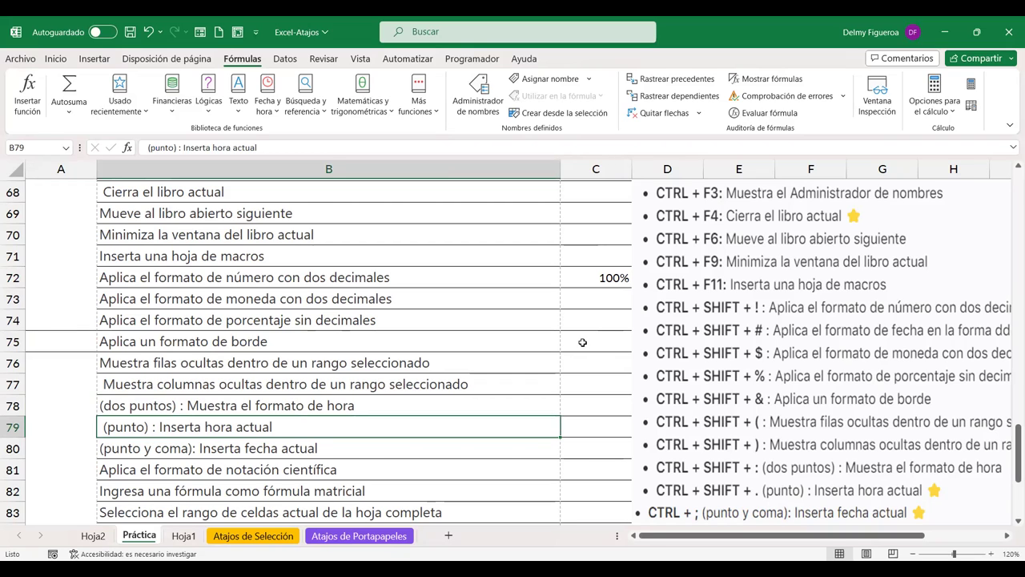
{"action": "left_click", "coordinate": [65, 257]}
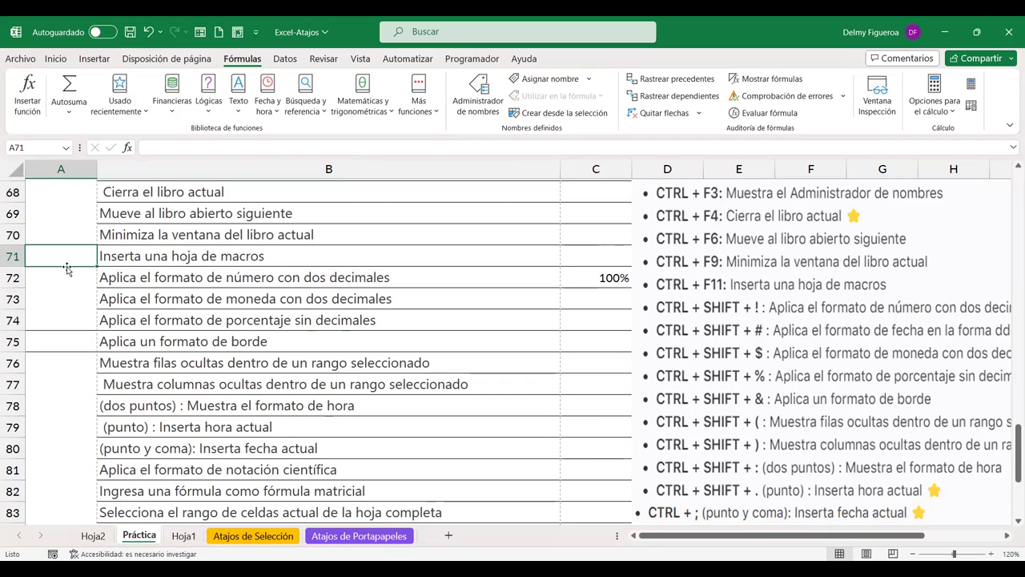
{"action": "left_click", "coordinate": [61, 392]}
{"action": "left_click", "coordinate": [59, 270]}
{"action": "left_click", "coordinate": [60, 404]}
{"action": "left_click", "coordinate": [67, 252]}
{"action": "left_click", "coordinate": [45, 425]}
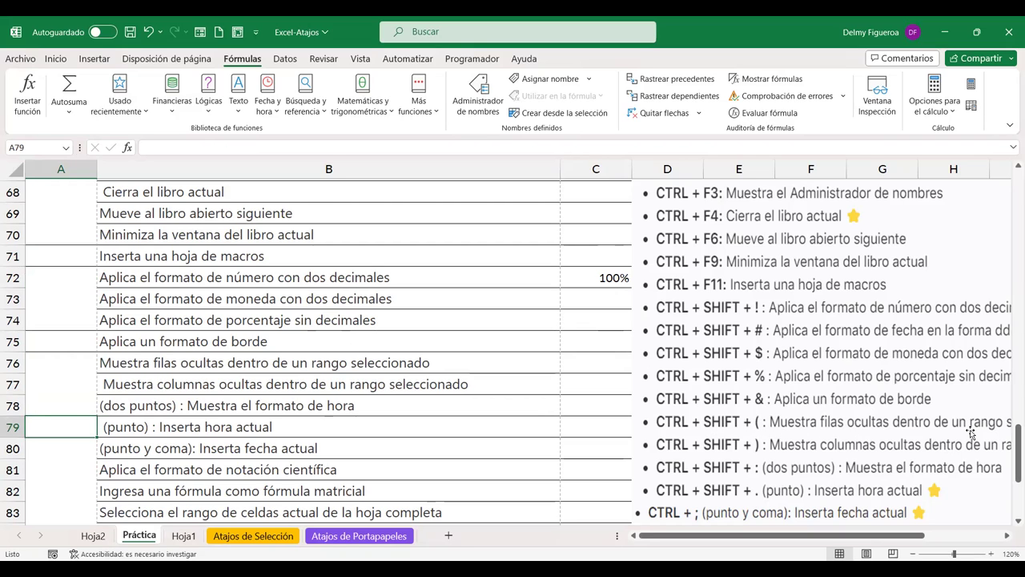
On Hoja1, hide and unhide row 9 twice with Ctrl+9 and Ctrl+Shift+(.
{"action": "left_click", "coordinate": [183, 535]}
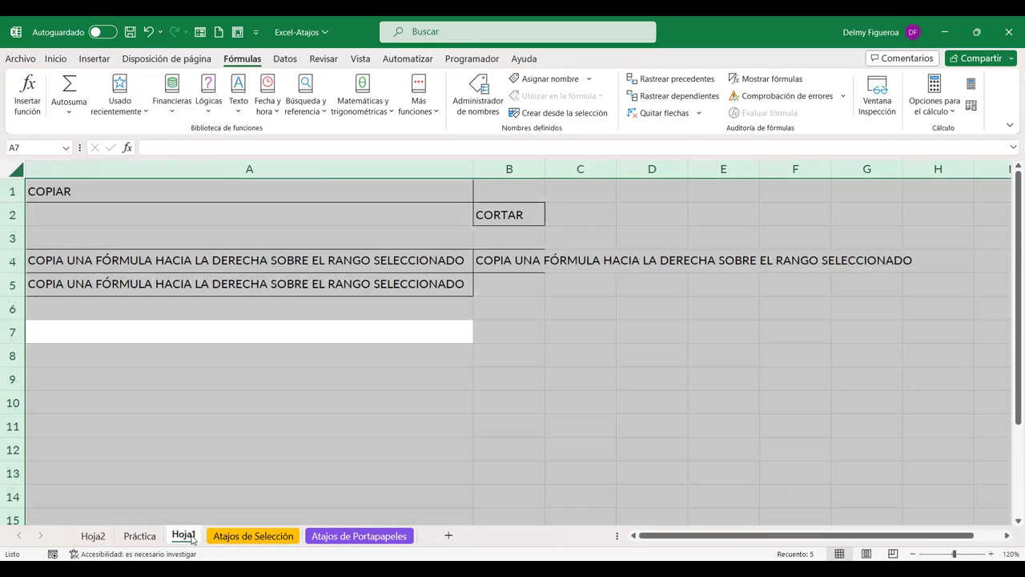
{"action": "left_click", "coordinate": [52, 311]}
{"action": "left_click", "coordinate": [137, 384]}
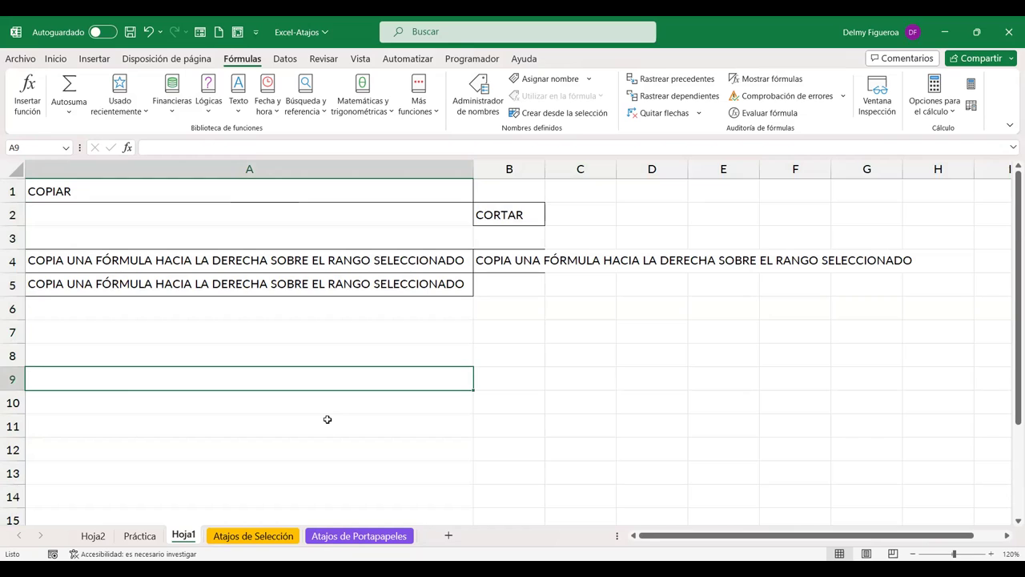
{"action": "key", "text": "ctrl+9"}
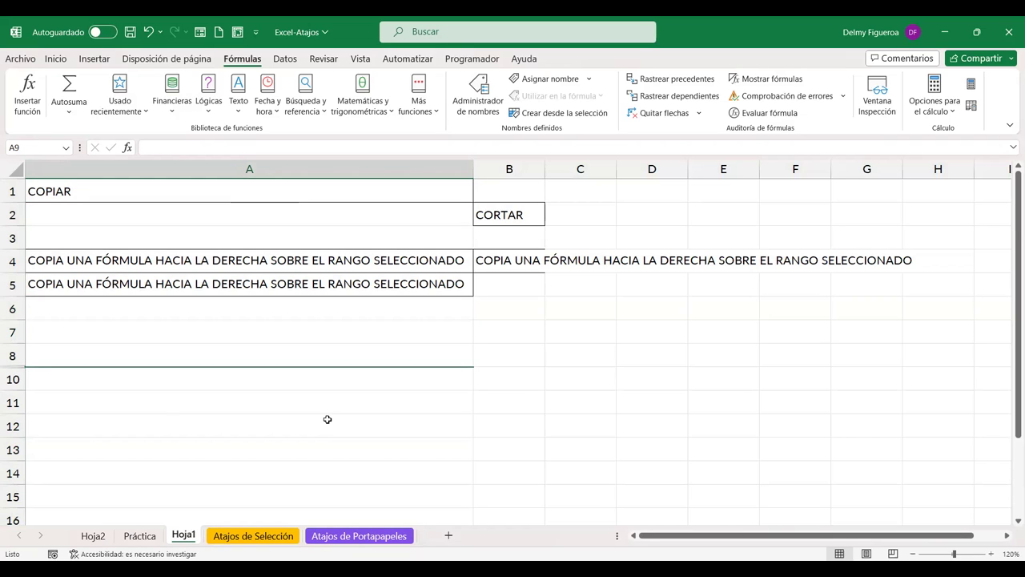
{"action": "key", "text": "ctrl+shift+9"}
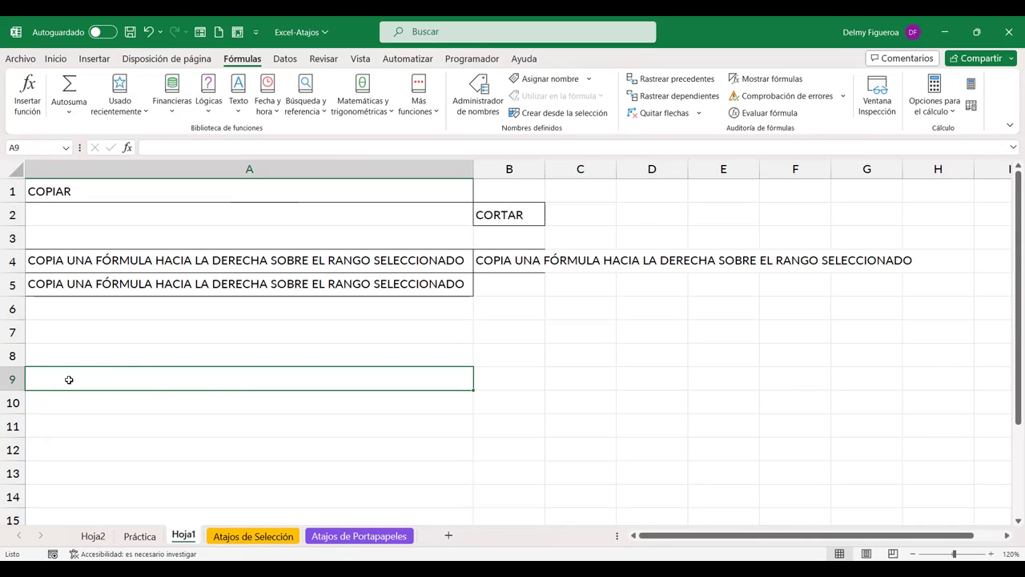
{"action": "key", "text": "ctrl+9"}
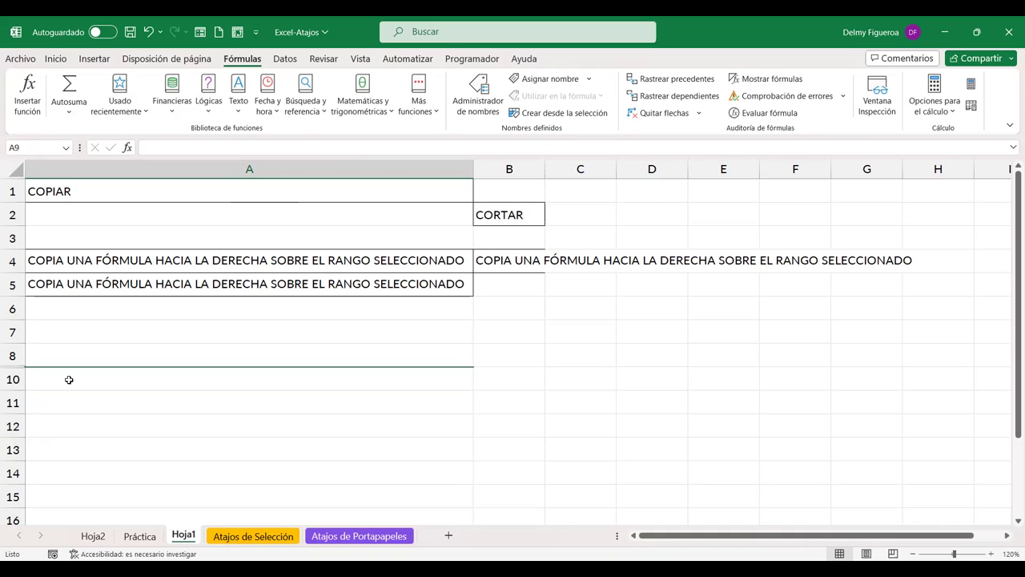
{"action": "key", "text": "ctrl+shift+9"}
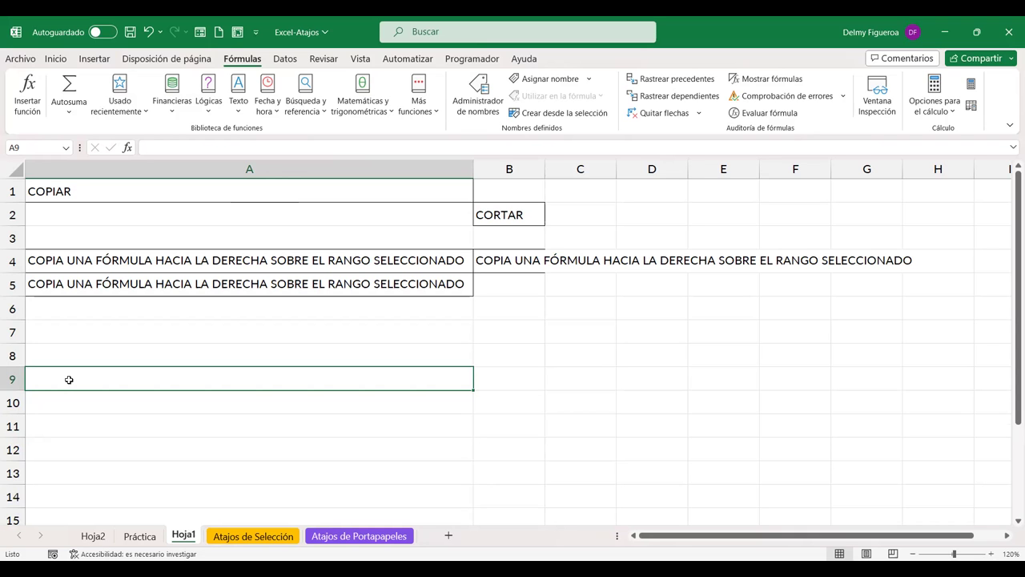
Hide and unhide column A on Hoja1 with Ctrl+0 and Ctrl+Shift+), then return to Práctica.
{"action": "left_click", "coordinate": [139, 535]}
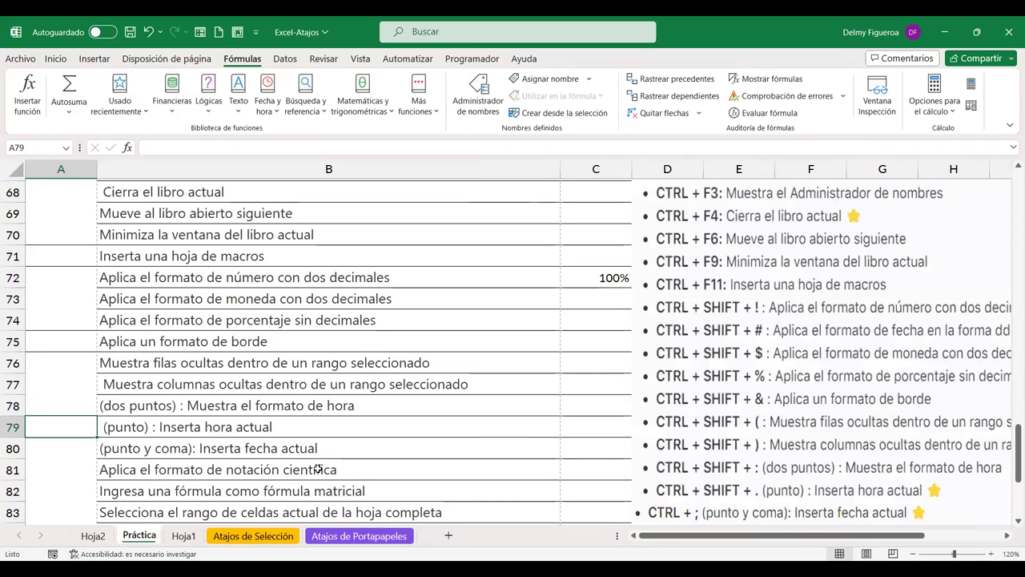
{"action": "scroll", "coordinate": [854, 441], "scroll_direction": "down", "scroll_amount": 1}
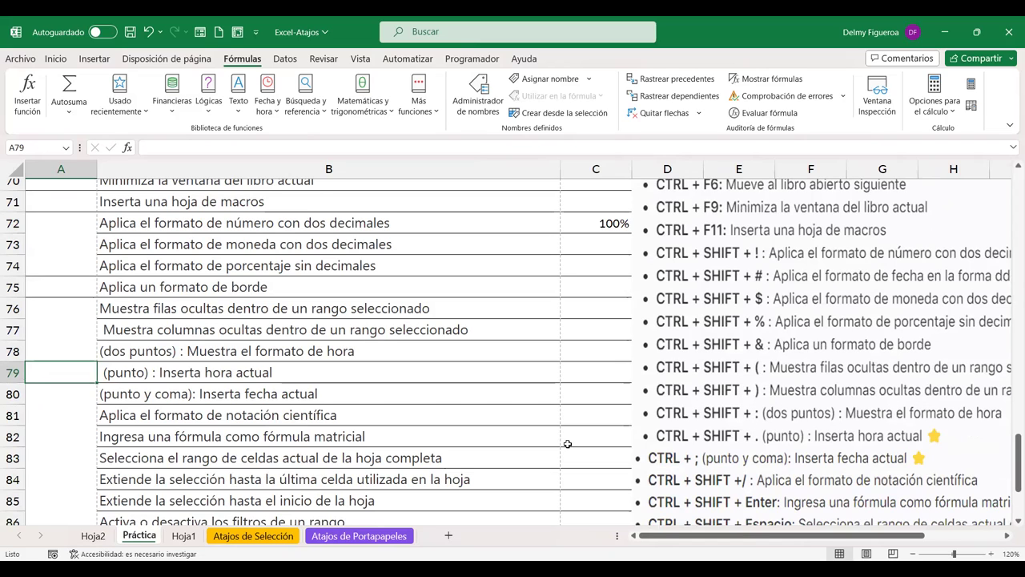
{"action": "left_click", "coordinate": [182, 538]}
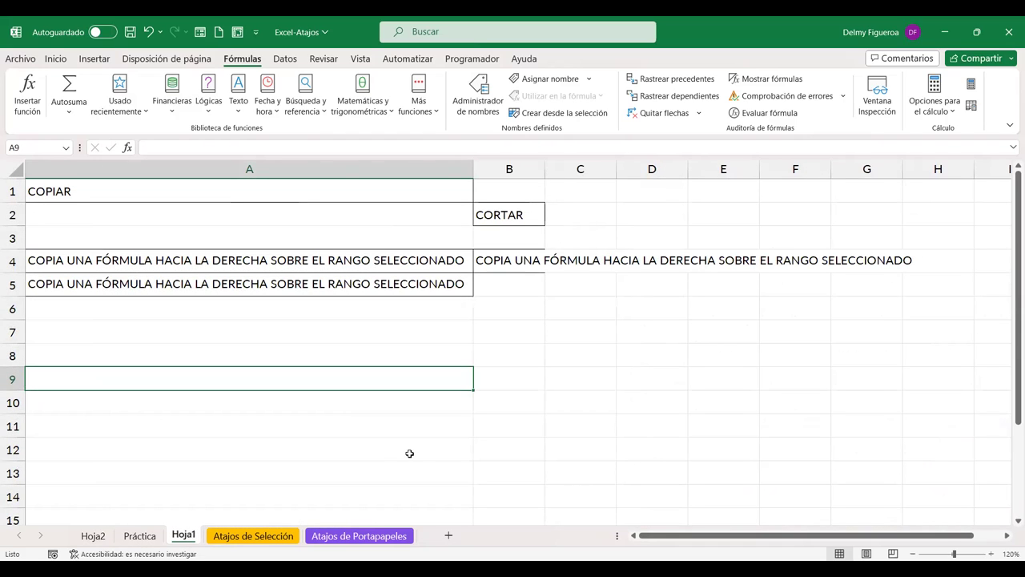
{"action": "key", "text": "ctrl+0"}
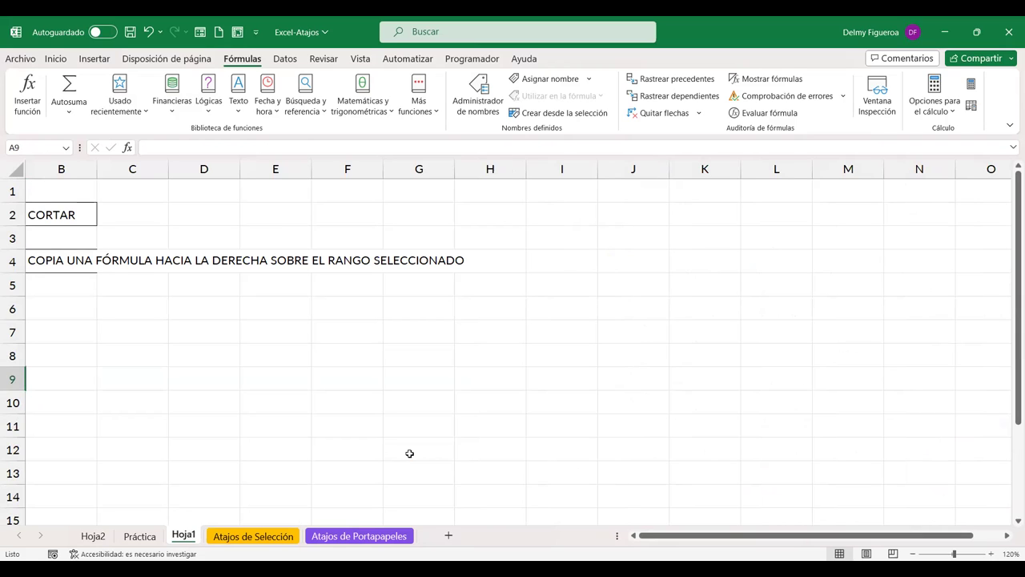
{"action": "key", "text": "ctrl+shift+0"}
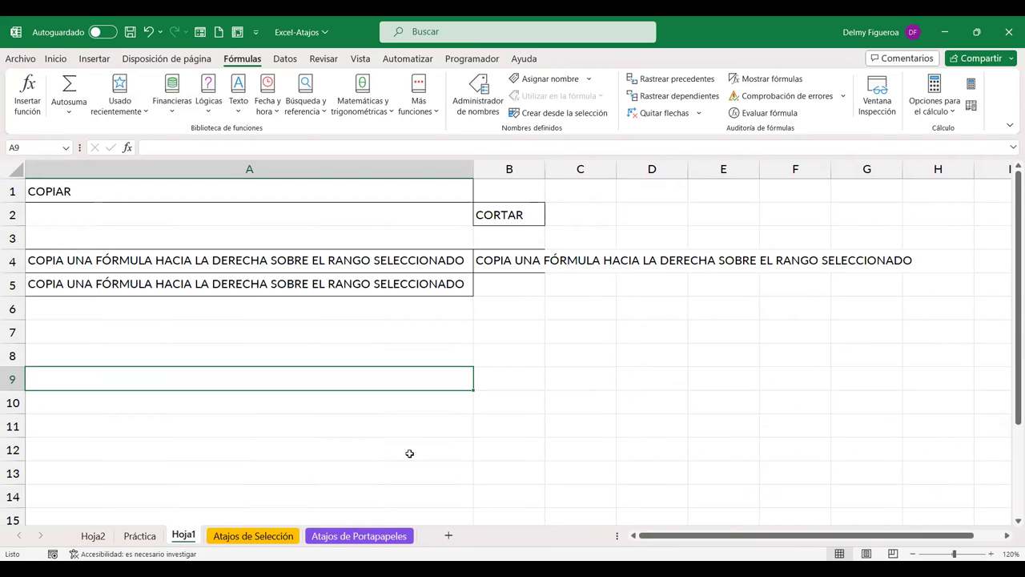
{"action": "left_click", "coordinate": [129, 537]}
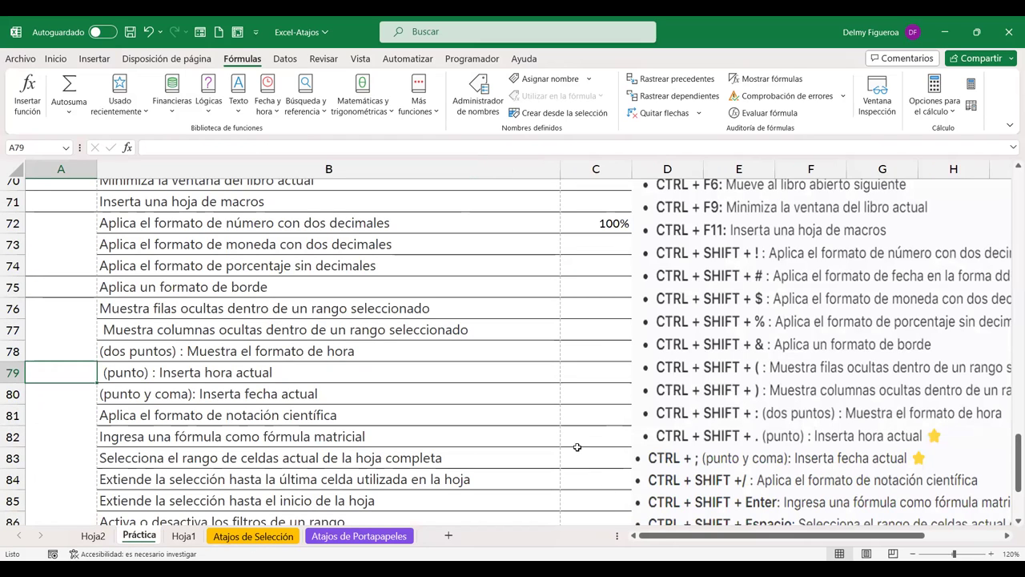
Fill C72 and C73 with the current time 19:48 using Ctrl+Shift+.
{"action": "left_click", "coordinate": [602, 224]}
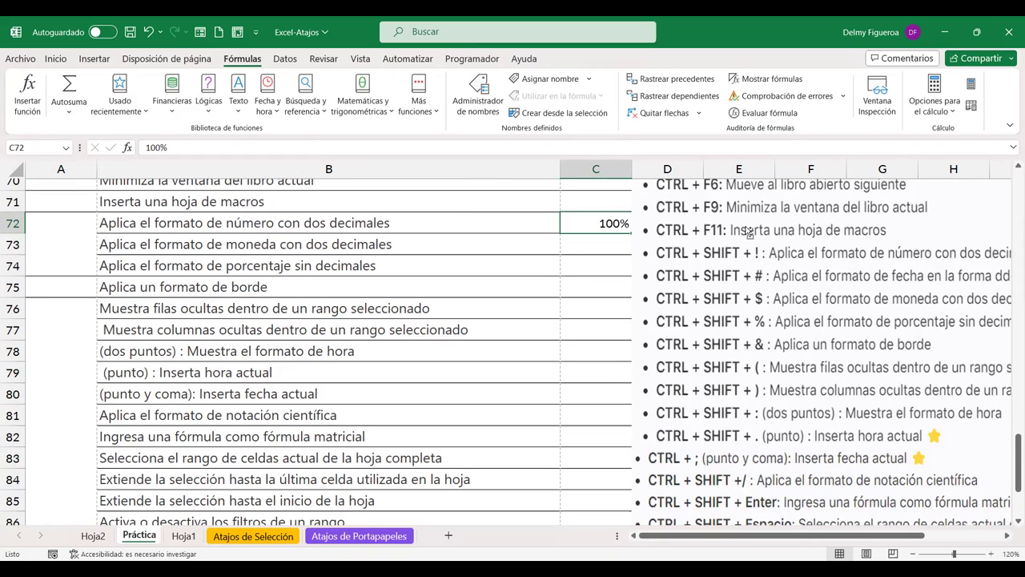
{"action": "key", "text": "ctrl+shift+period"}
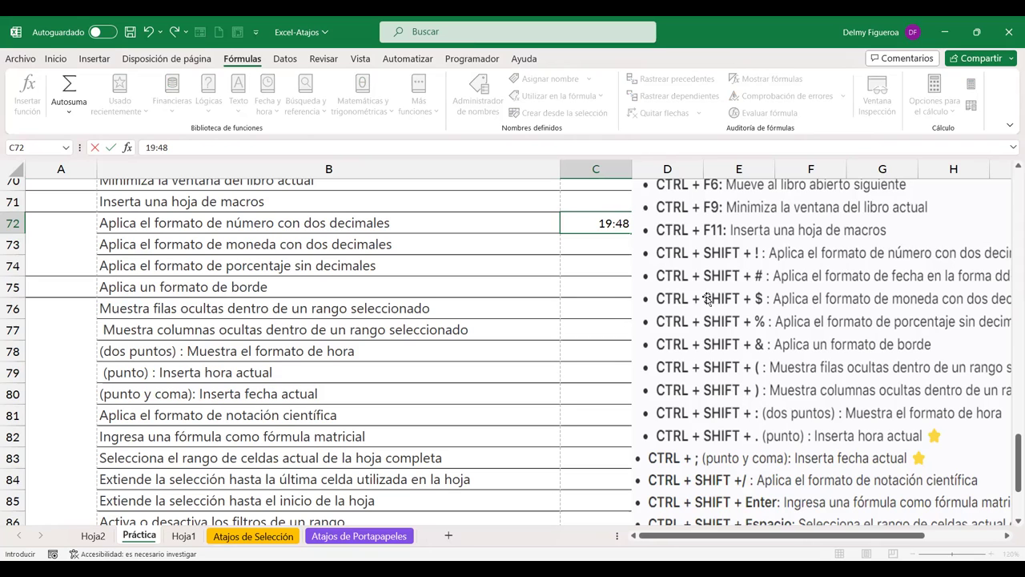
{"action": "key", "text": "Return"}
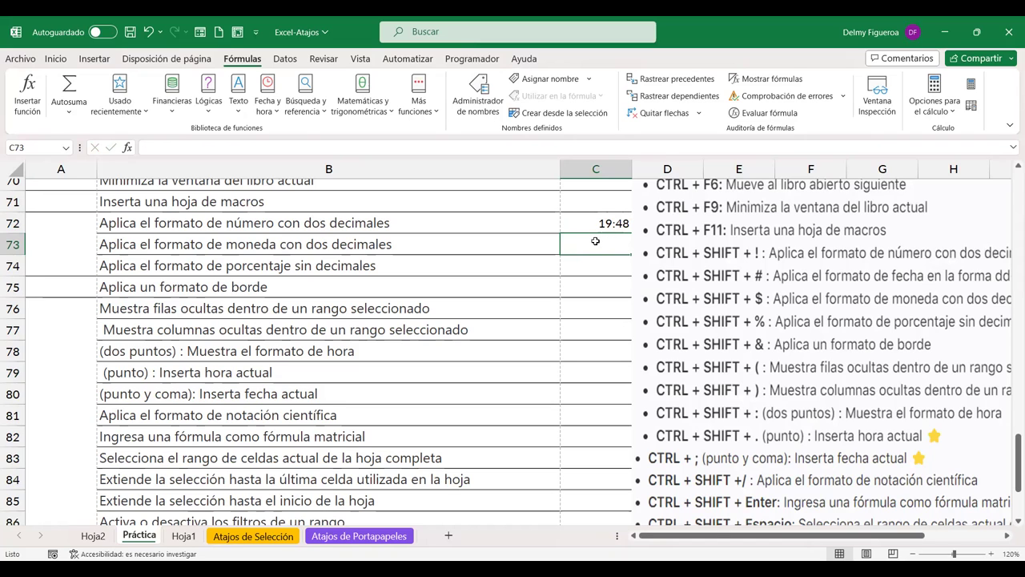
{"action": "key", "text": "ctrl+shift+period"}
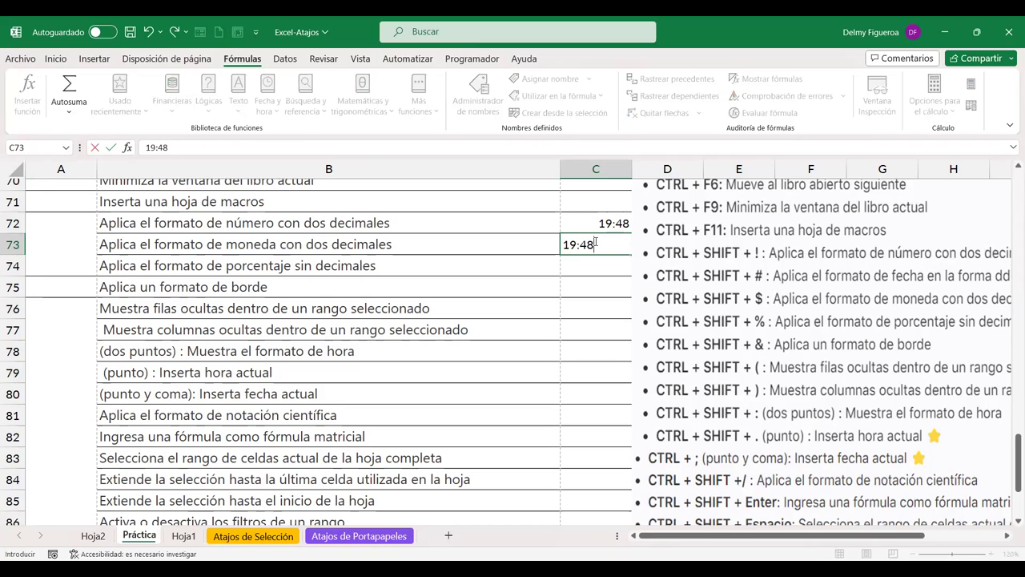
{"action": "key", "text": "Return"}
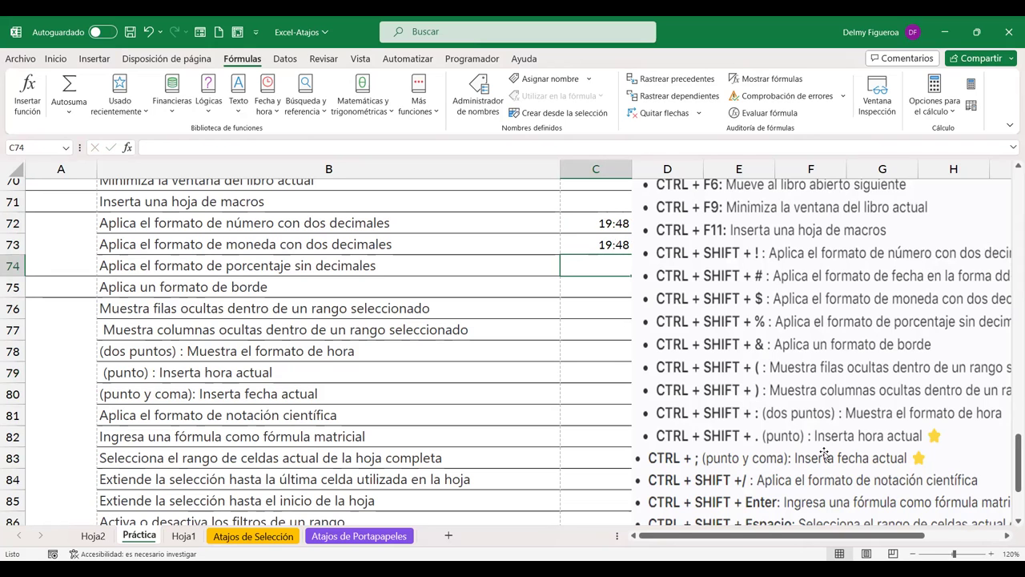
Enter today's date 4/10/2023 into C74 with Ctrl+;.
{"action": "scroll", "coordinate": [880, 434], "scroll_direction": "down", "scroll_amount": 1}
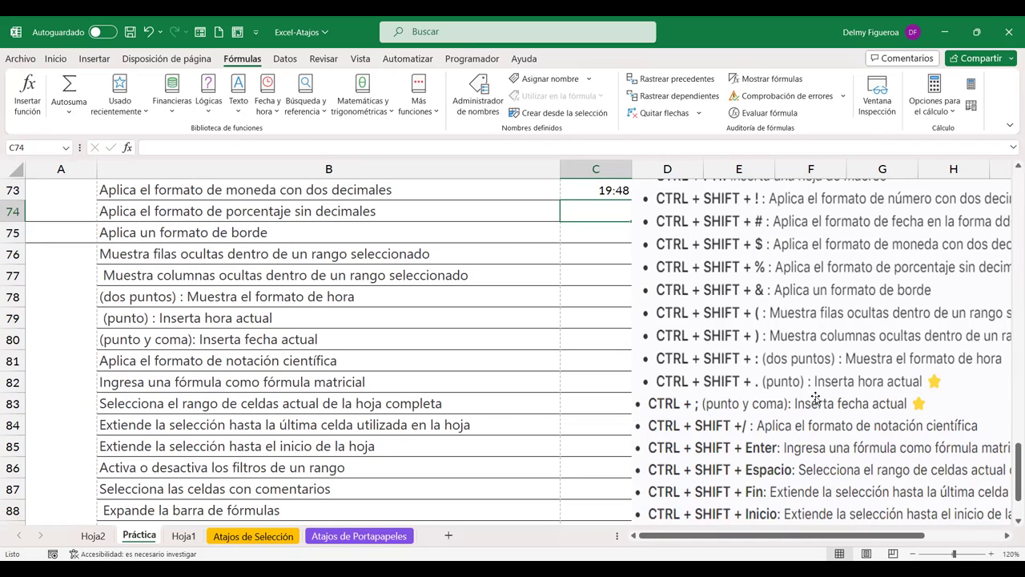
{"action": "key", "text": "ctrl+semicolon"}
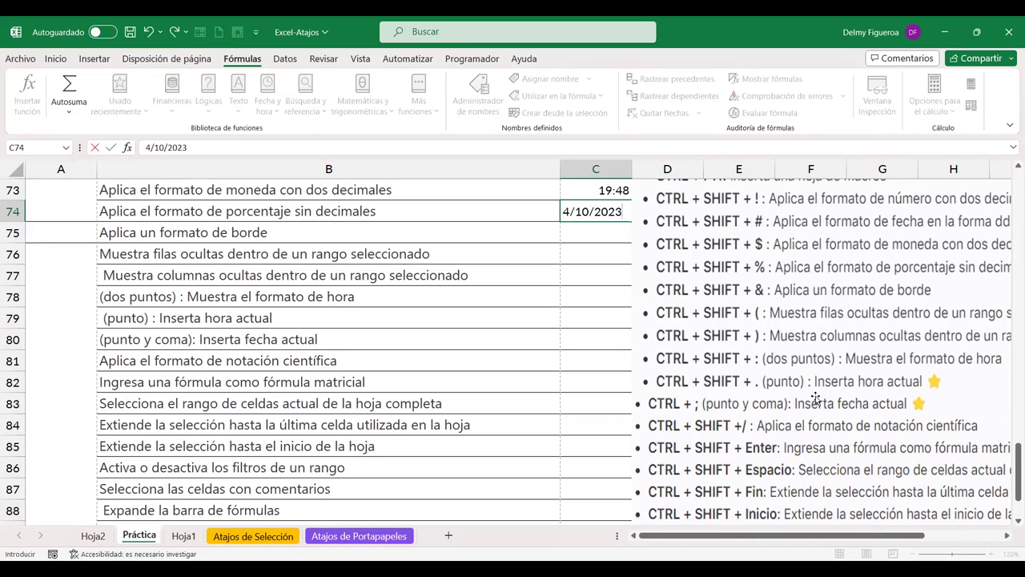
{"action": "key", "text": "Return"}
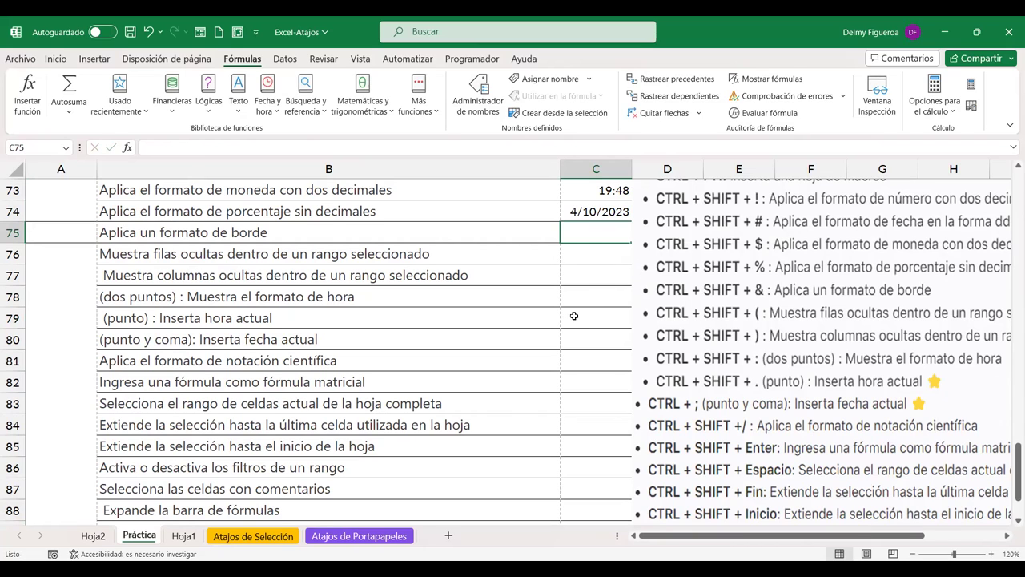
{"action": "scroll", "coordinate": [588, 366], "scroll_direction": "down", "scroll_amount": 1}
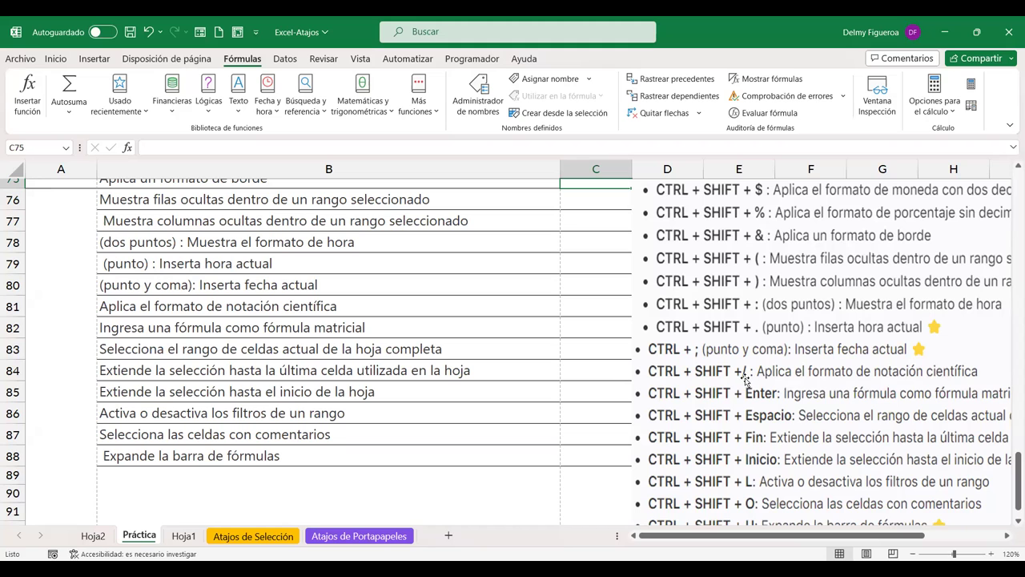
{"action": "scroll", "coordinate": [716, 361], "scroll_direction": "up", "scroll_amount": 2}
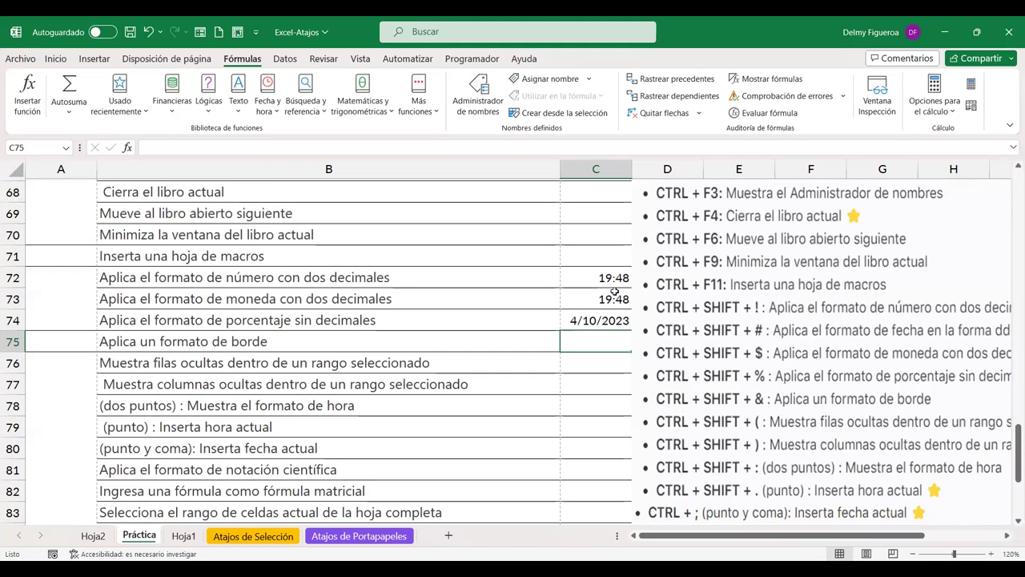
Format C72 in scientific notation so it shows 8.25E-01.
{"action": "left_click", "coordinate": [610, 281]}
{"action": "key", "text": "ctrl+shift+asciicircum"}
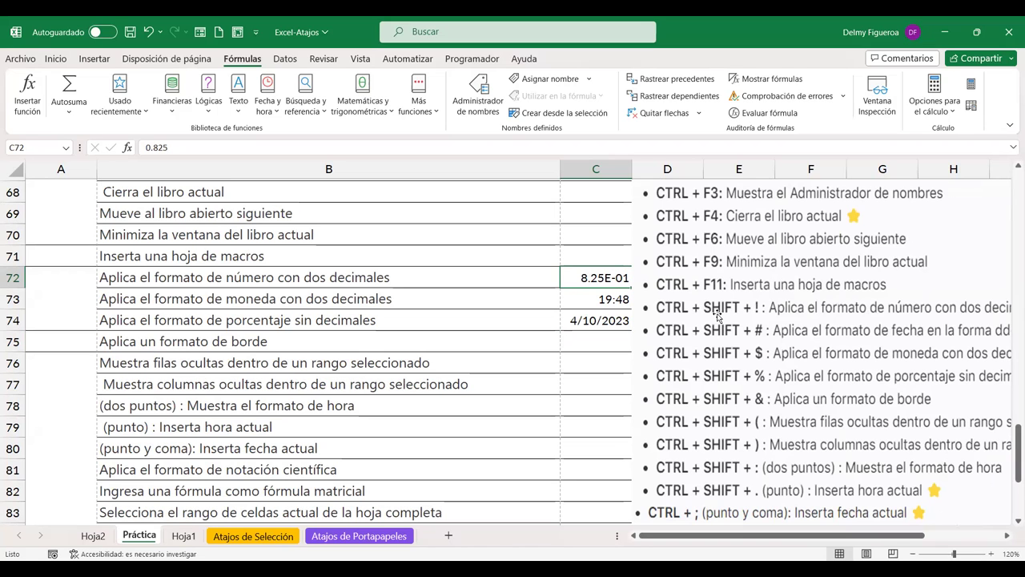
{"action": "scroll", "coordinate": [717, 315], "scroll_direction": "down", "scroll_amount": 1}
{"action": "scroll", "coordinate": [863, 418], "scroll_direction": "down", "scroll_amount": 2}
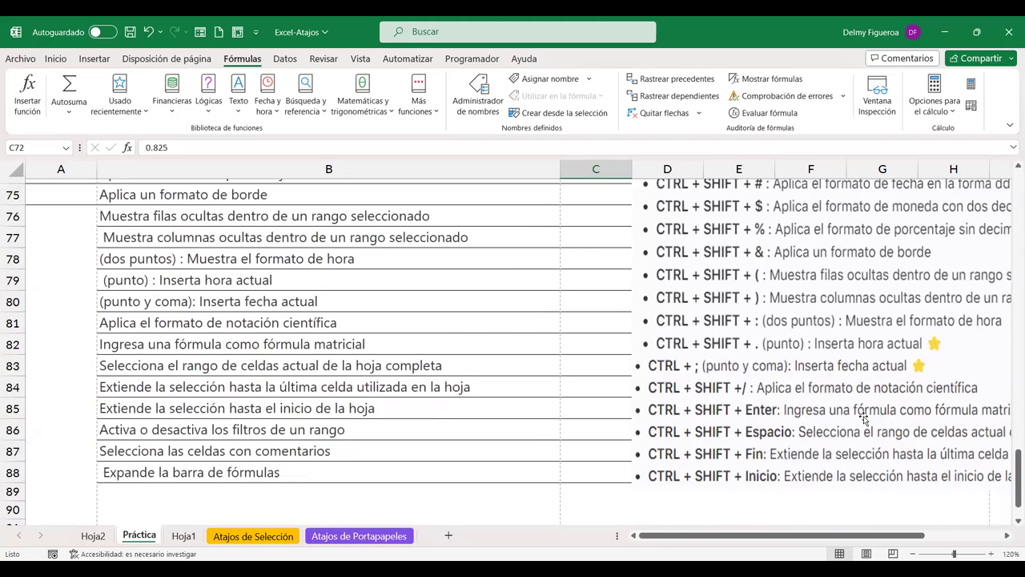
{"action": "scroll", "coordinate": [866, 416], "scroll_direction": "down", "scroll_amount": 1}
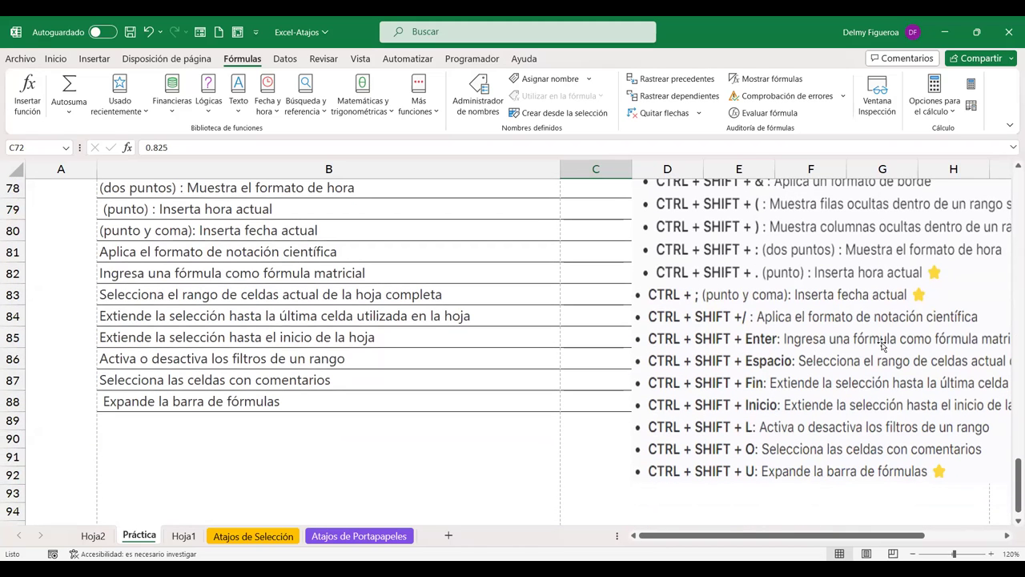
{"action": "left_click", "coordinate": [580, 253]}
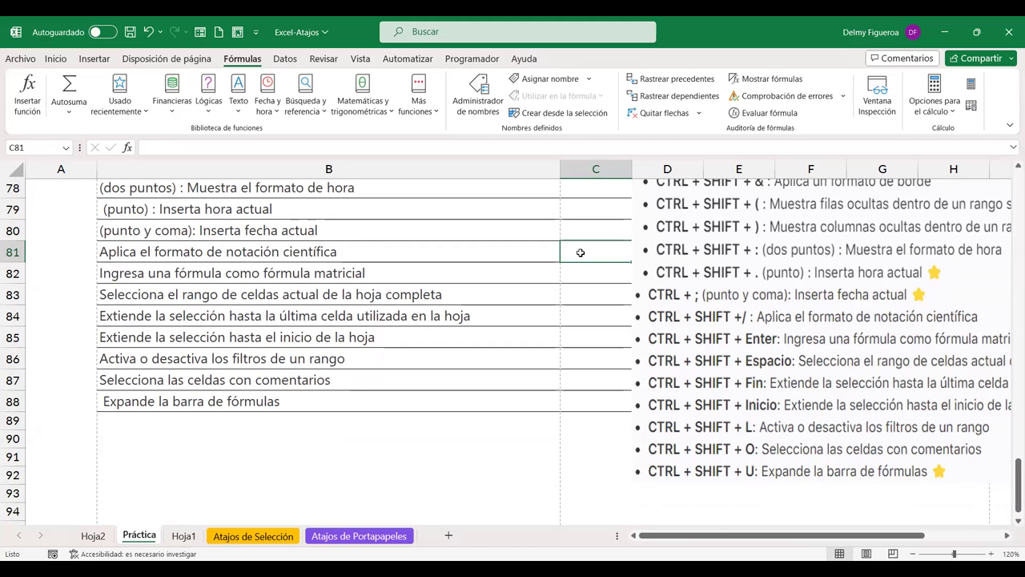
{"action": "scroll", "coordinate": [586, 269], "scroll_direction": "up", "scroll_amount": 3}
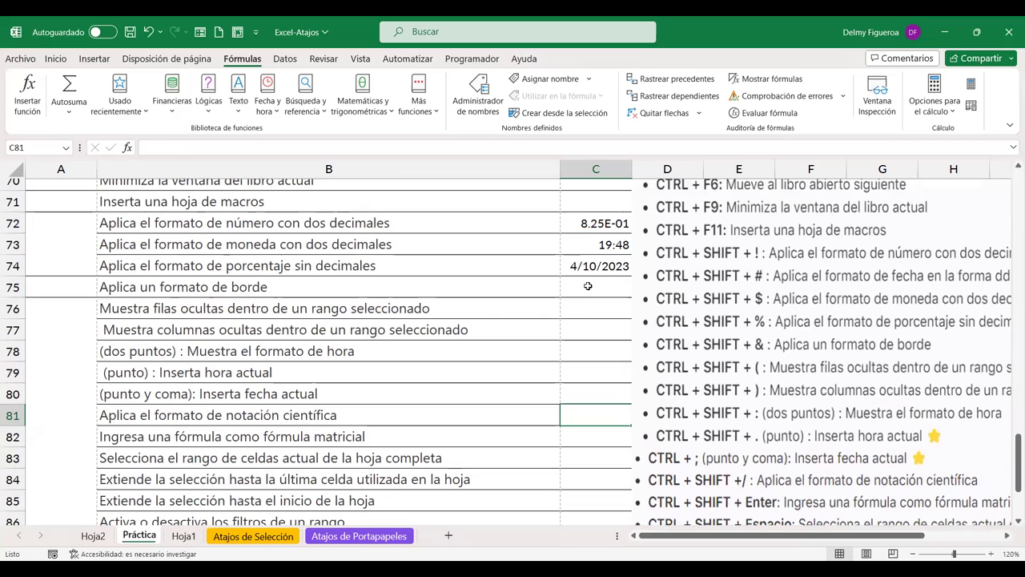
Put the formula =+C73+C72 in C76, displaying 1.65E+00.
{"action": "left_click", "coordinate": [589, 305]}
{"action": "type", "text": "+"}
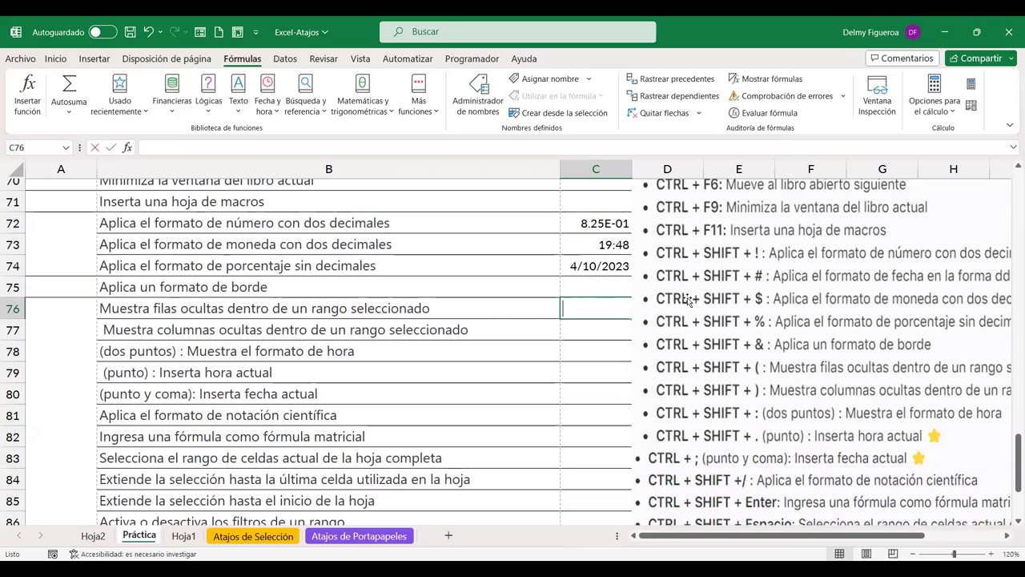
{"action": "left_click", "coordinate": [586, 246]}
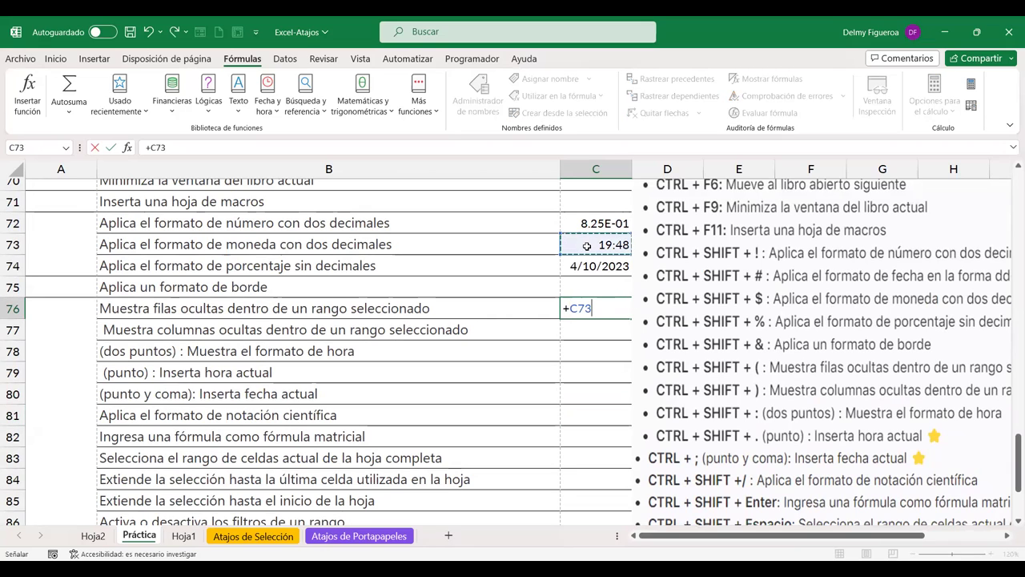
{"action": "type", "text": "+"}
{"action": "left_click", "coordinate": [608, 223]}
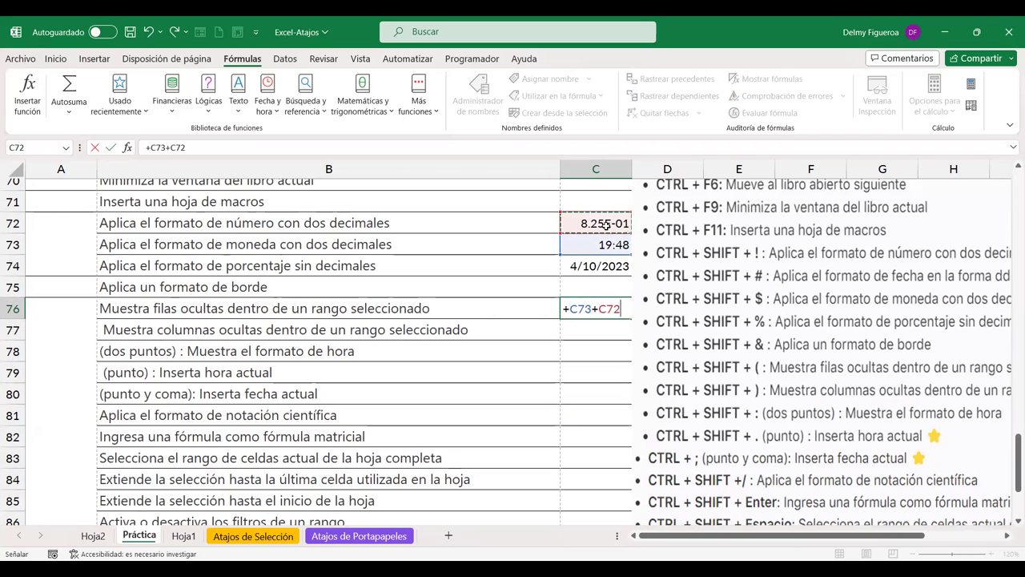
{"action": "key", "text": "Return"}
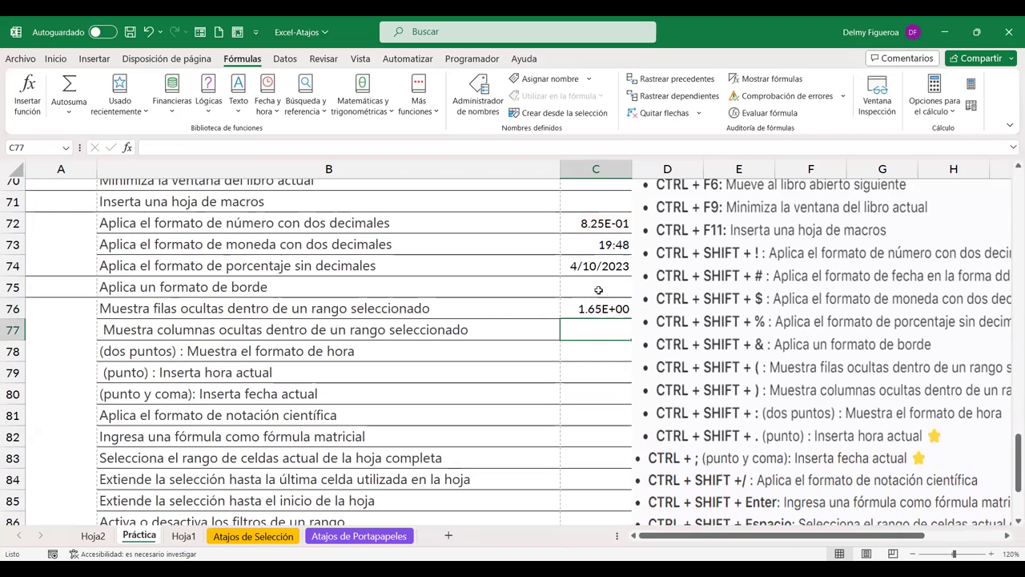
{"action": "left_click", "coordinate": [598, 308]}
{"action": "double_click", "coordinate": [599, 308]}
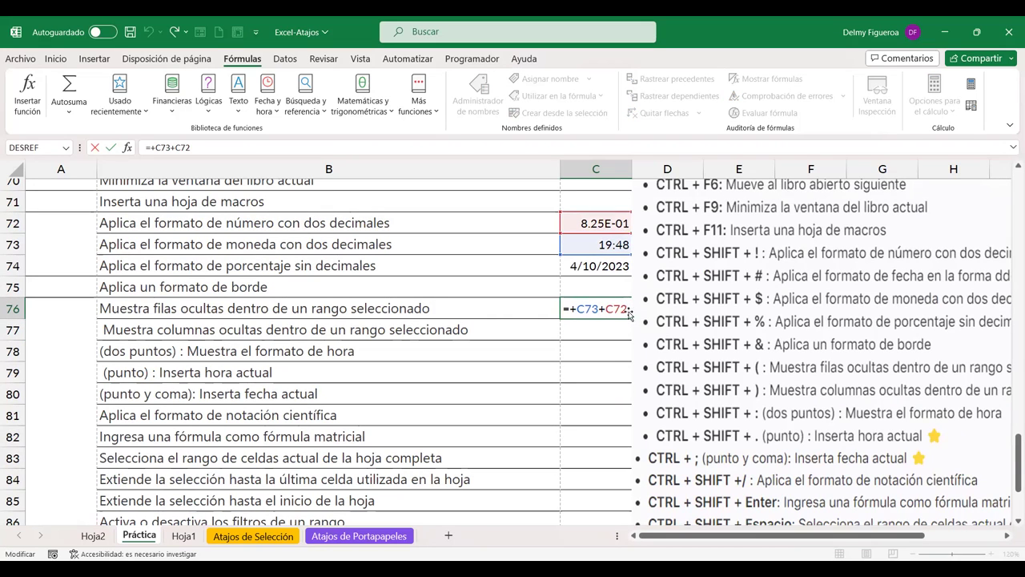
{"action": "key", "text": "Return"}
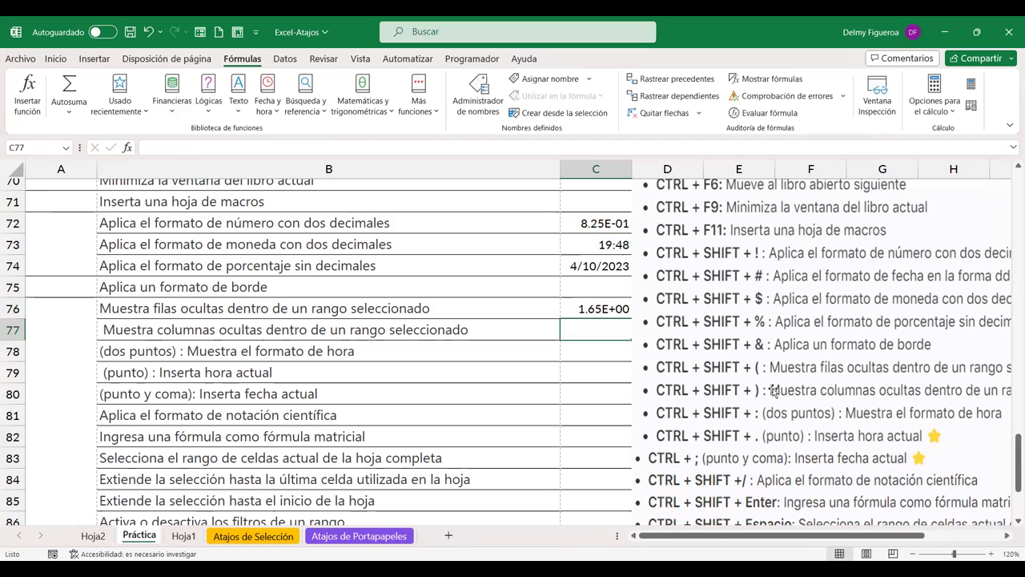
{"action": "scroll", "coordinate": [881, 416], "scroll_direction": "down", "scroll_amount": 2}
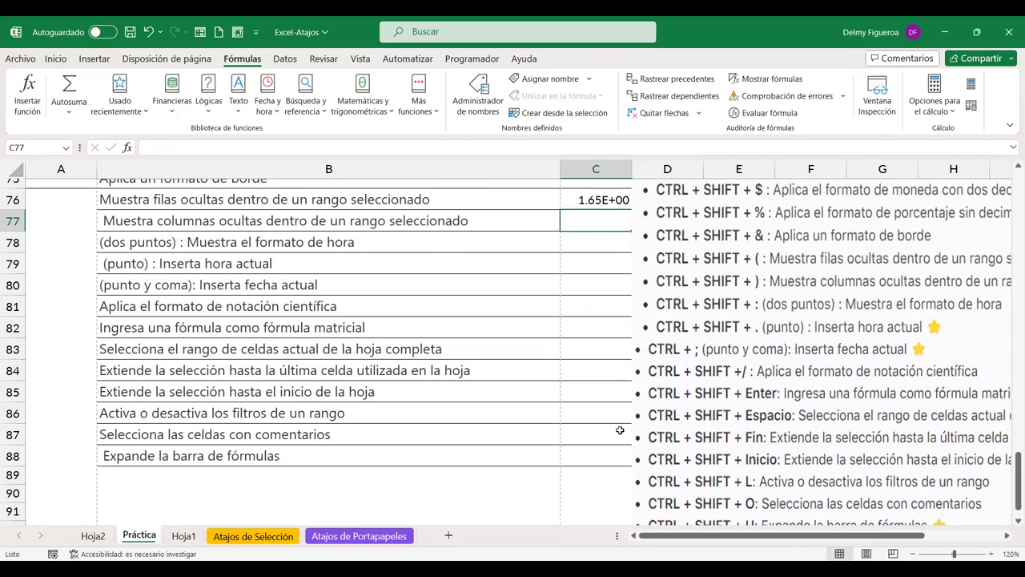
{"action": "scroll", "coordinate": [620, 430], "scroll_direction": "up", "scroll_amount": 1}
Commit C76's =+C73+C72 as an array formula with Ctrl+Shift+Enter.
{"action": "double_click", "coordinate": [627, 254]}
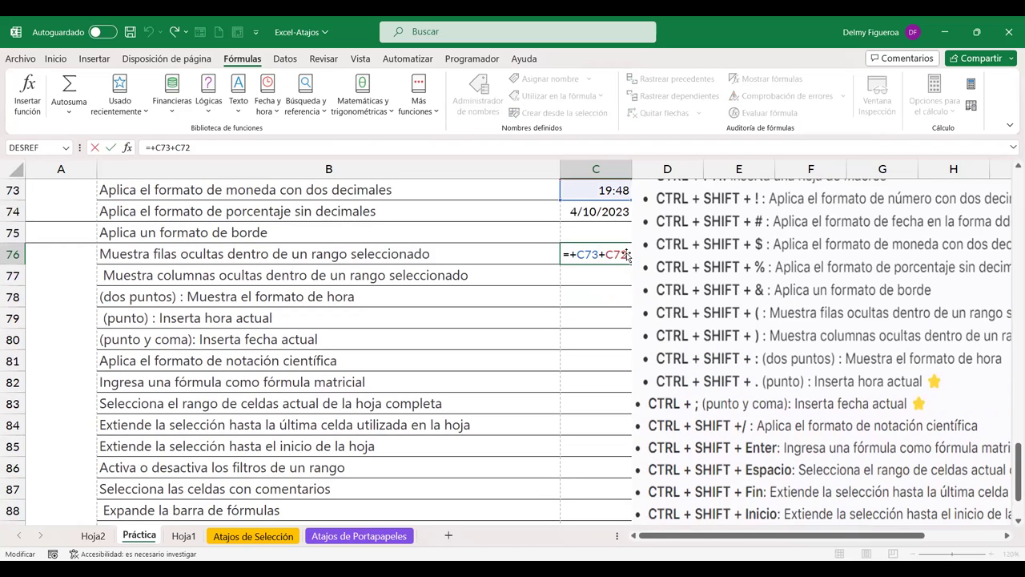
{"action": "key", "text": "Right"}
{"action": "key", "text": "Right"}
{"action": "key", "text": "ctrl+shift+Return"}
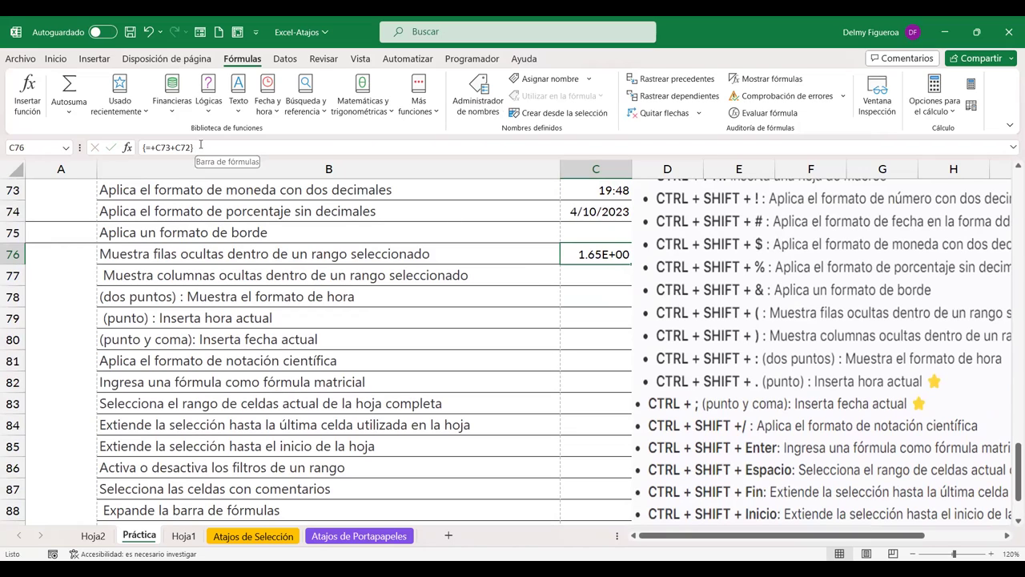
Recommit C76 as a normal formula, then re-enter it as the array formula {=+C73+C72}.
{"action": "double_click", "coordinate": [613, 254]}
{"action": "double_click", "coordinate": [614, 254]}
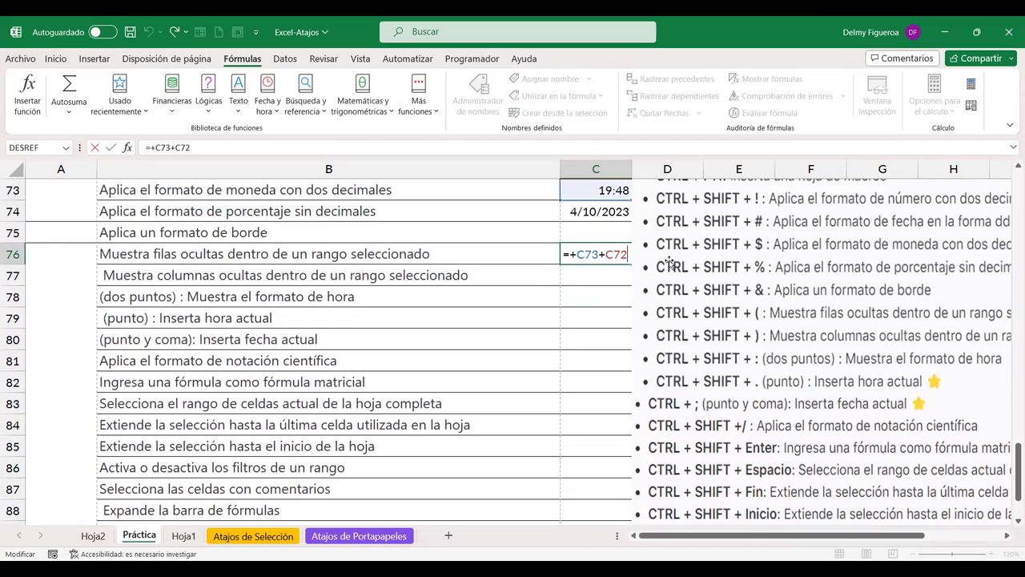
{"action": "key", "text": "Return"}
{"action": "key", "text": "Up"}
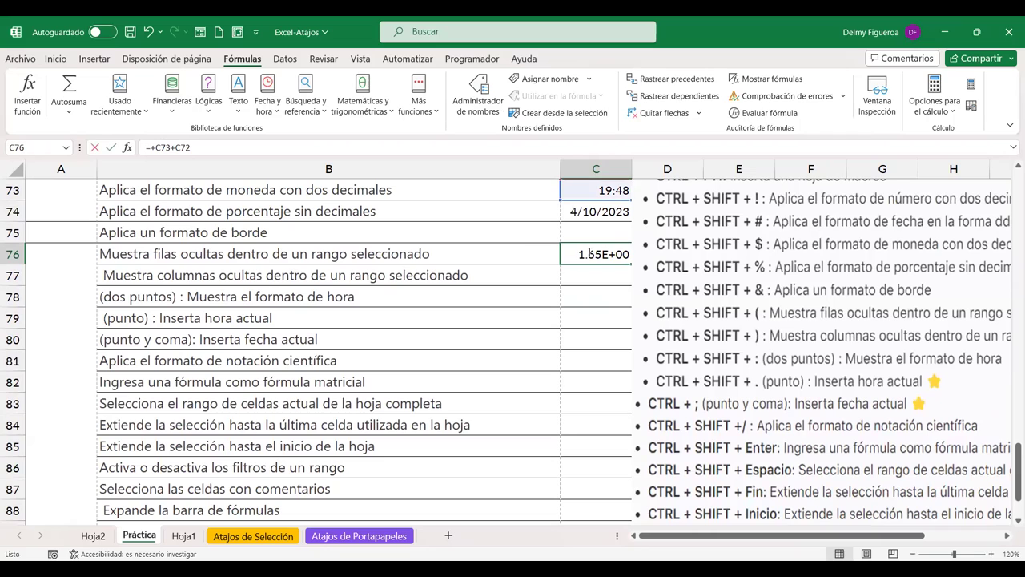
{"action": "double_click", "coordinate": [623, 254]}
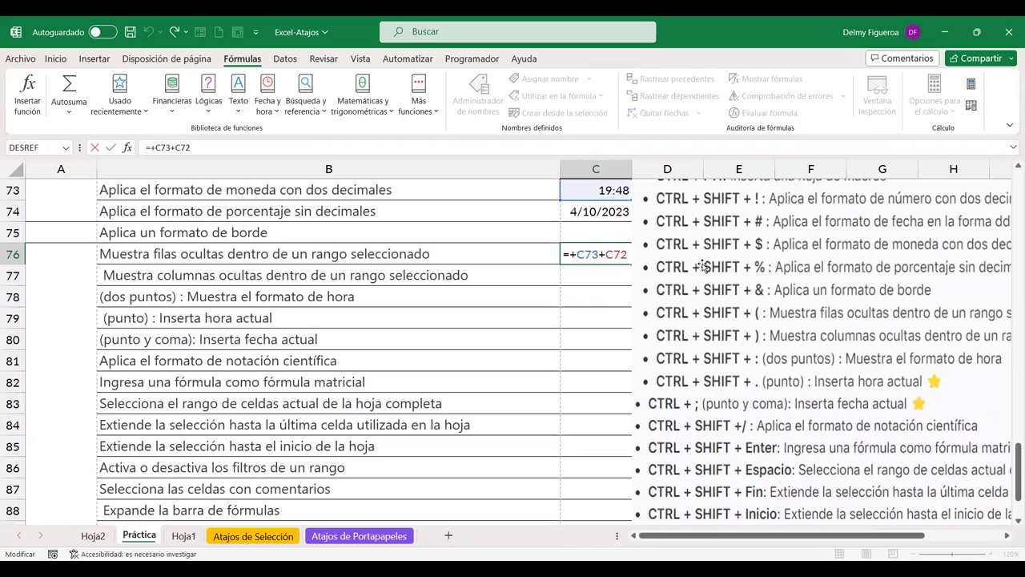
{"action": "key", "text": "ctrl+shift+Return"}
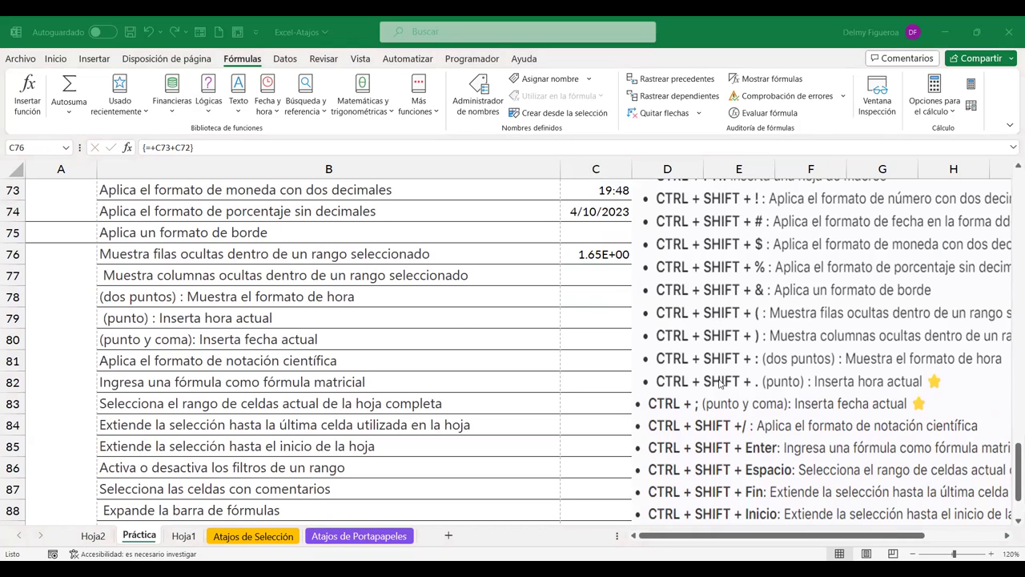
{"action": "scroll", "coordinate": [718, 385], "scroll_direction": "down", "scroll_amount": 2}
{"action": "scroll", "coordinate": [619, 392], "scroll_direction": "down", "scroll_amount": 1}
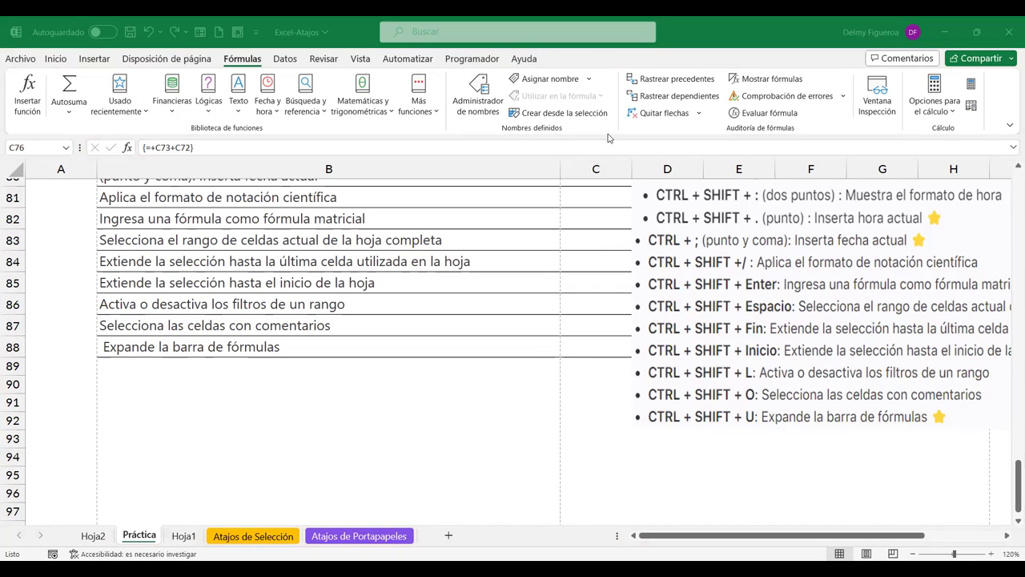
{"action": "left_click", "coordinate": [535, 441]}
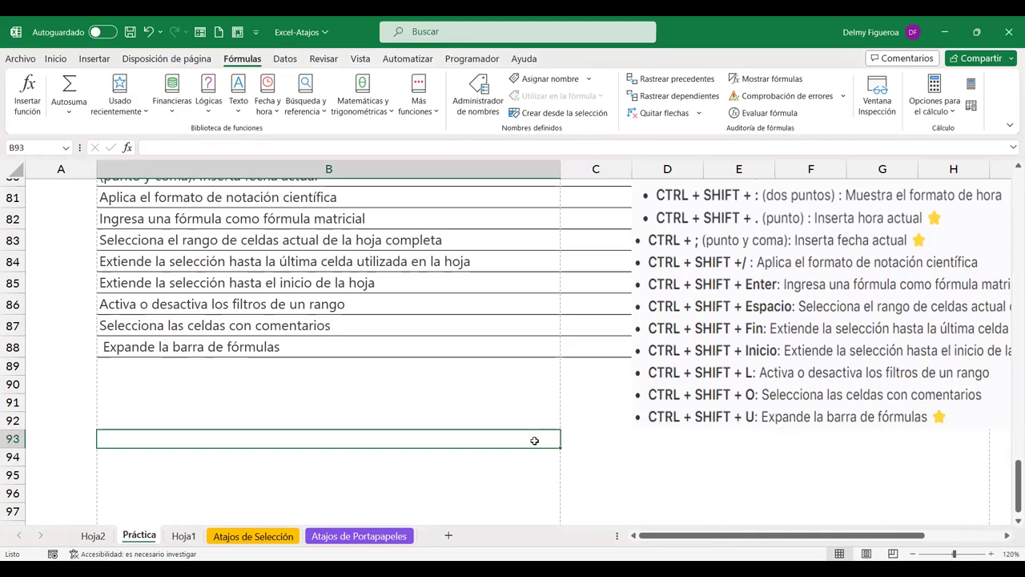
{"action": "scroll", "coordinate": [534, 441], "scroll_direction": "up", "scroll_amount": 1}
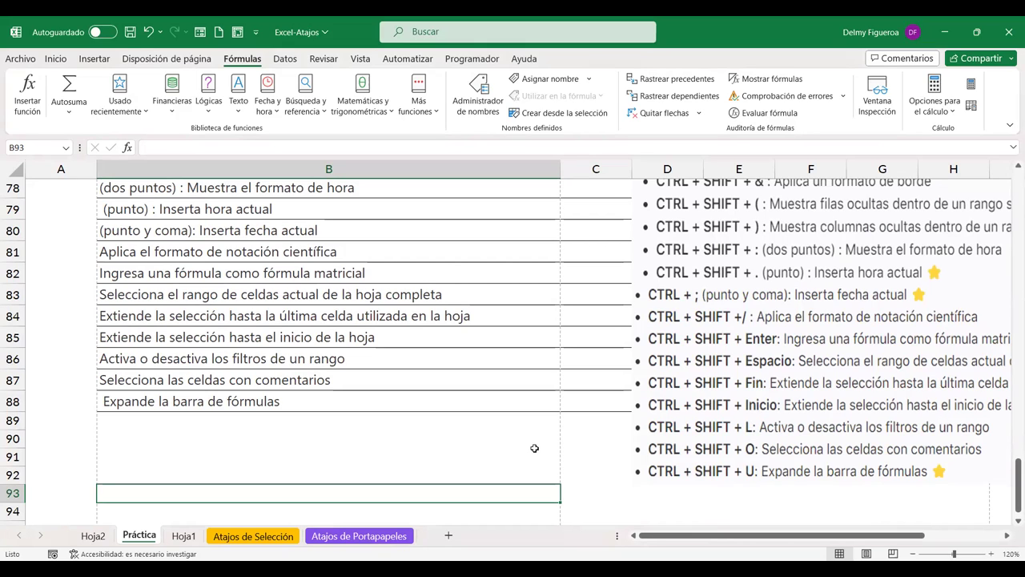
{"action": "left_click", "coordinate": [535, 442]}
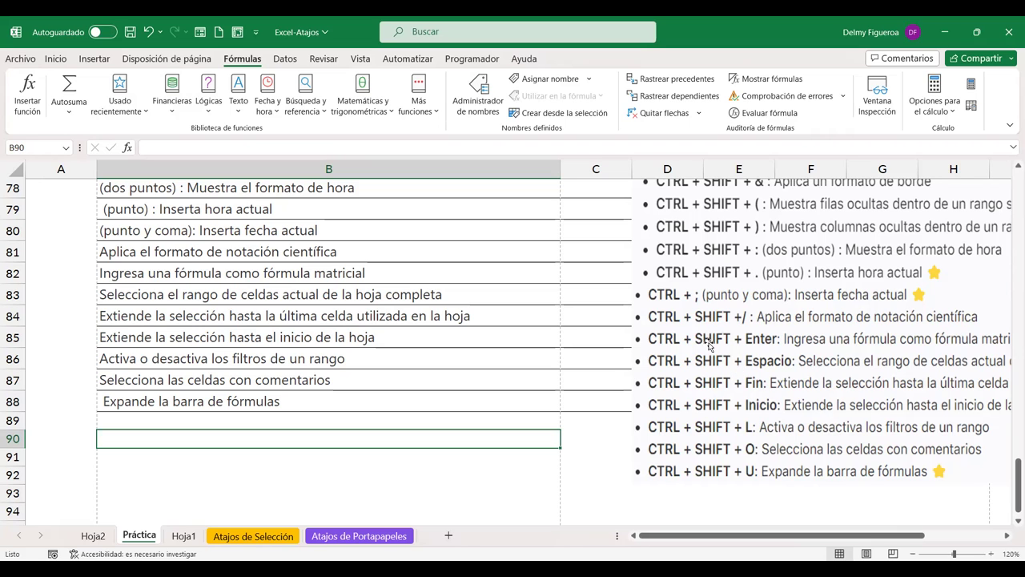
{"action": "scroll", "coordinate": [699, 365], "scroll_direction": "up", "scroll_amount": 1}
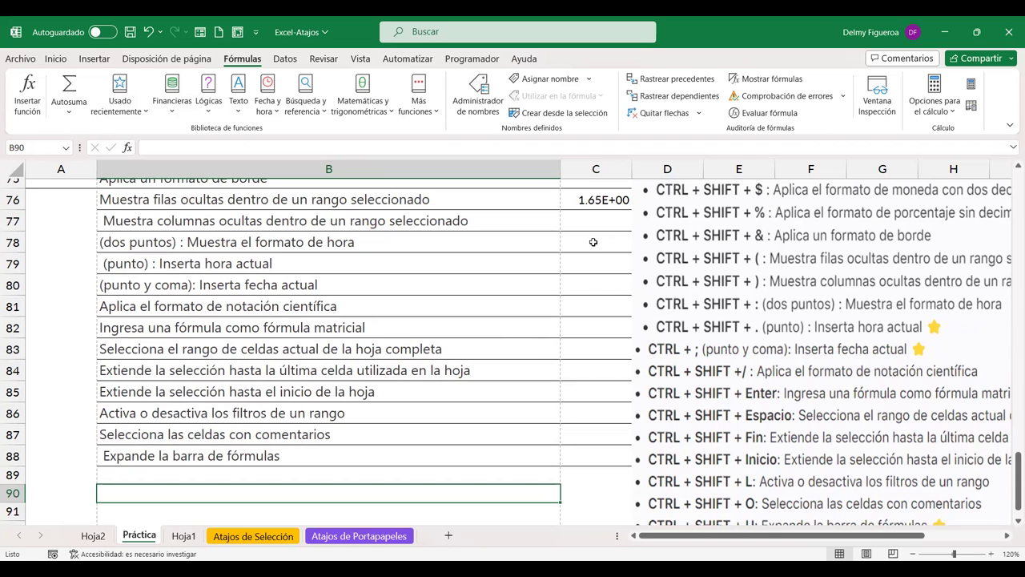
{"action": "scroll", "coordinate": [611, 290], "scroll_direction": "up", "scroll_amount": 1}
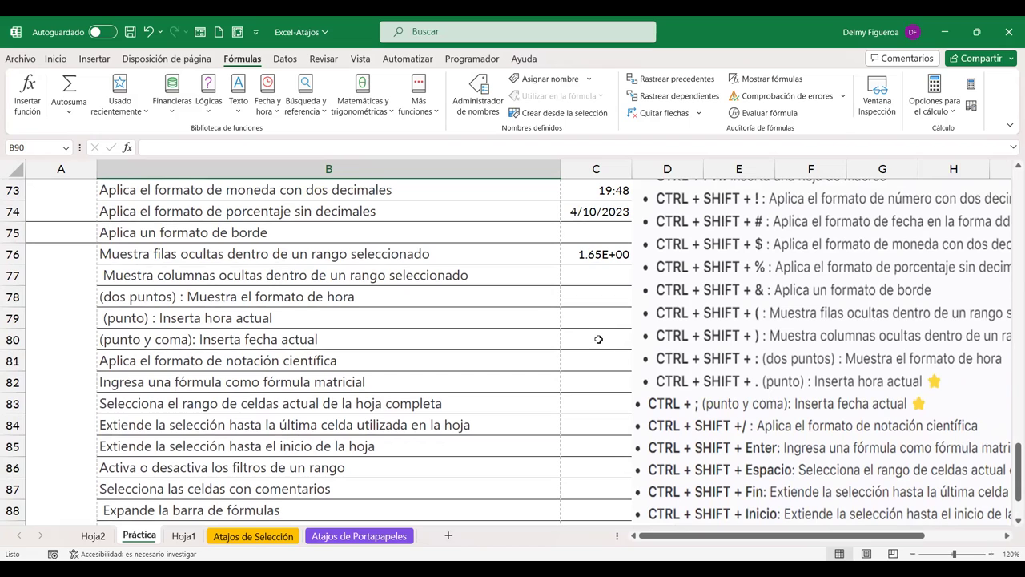
{"action": "scroll", "coordinate": [600, 339], "scroll_direction": "down", "scroll_amount": 1}
{"action": "scroll", "coordinate": [598, 341], "scroll_direction": "down", "scroll_amount": 1}
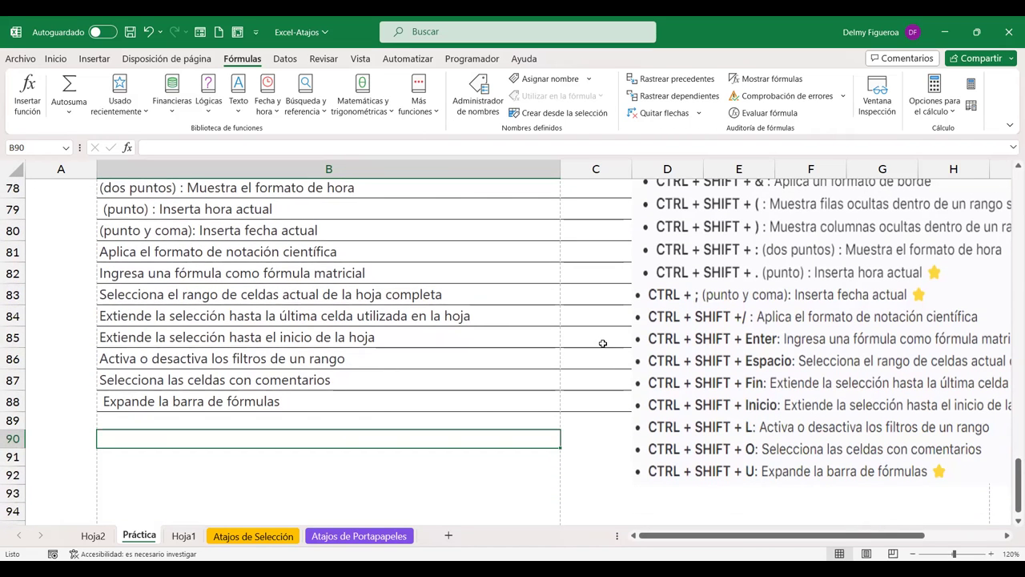
{"action": "left_click", "coordinate": [584, 338]}
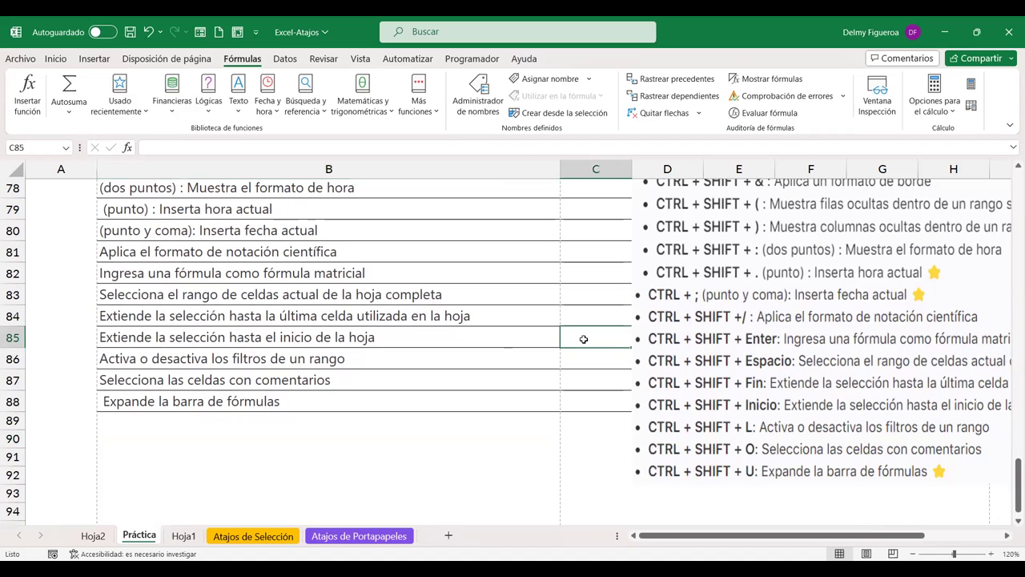
{"action": "left_click", "coordinate": [593, 356]}
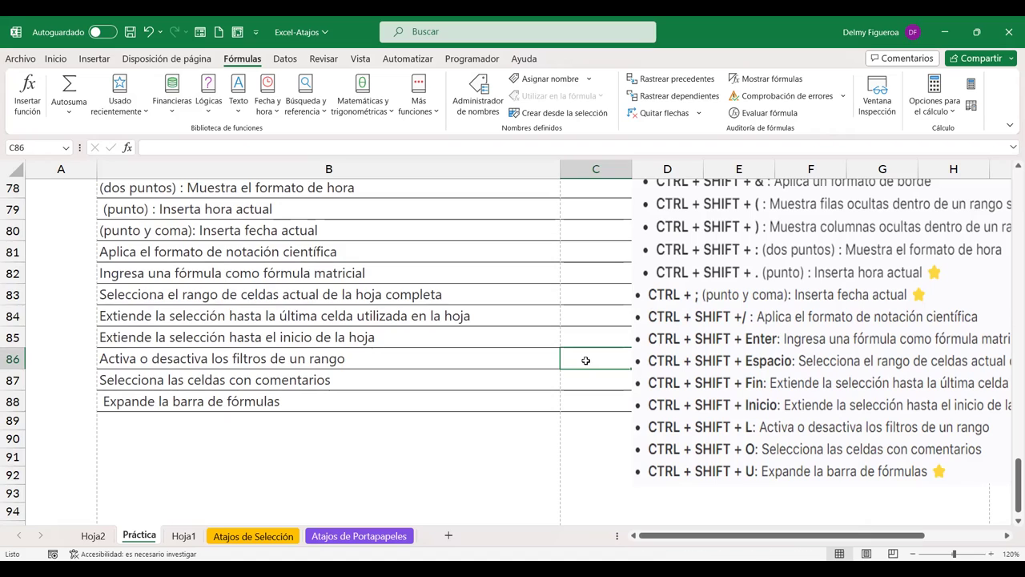
{"action": "key", "text": "ctrl+shift+space"}
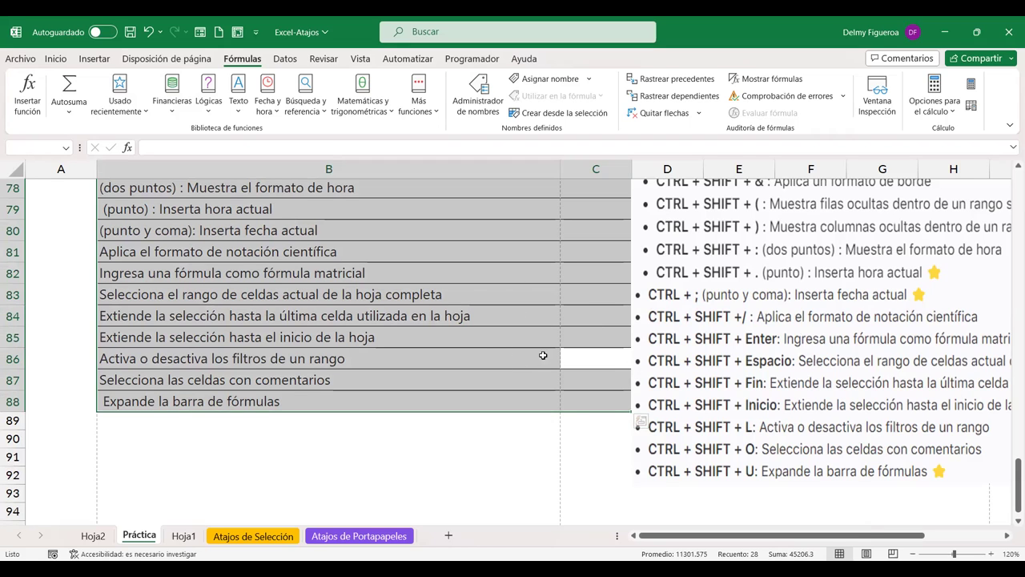
{"action": "scroll", "coordinate": [504, 337], "scroll_direction": "up", "scroll_amount": 4}
{"action": "scroll", "coordinate": [379, 288], "scroll_direction": "up", "scroll_amount": 3}
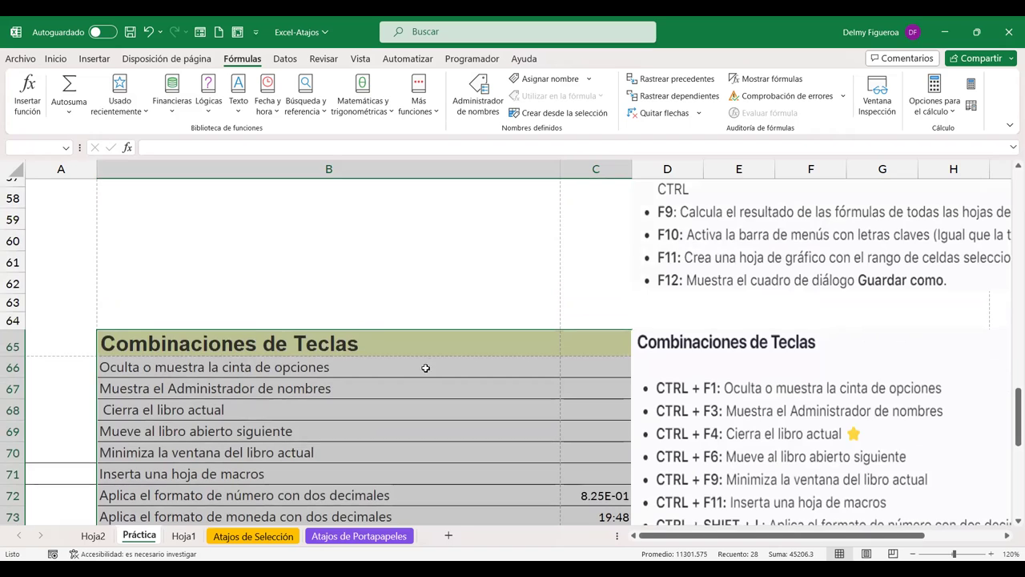
{"action": "scroll", "coordinate": [426, 368], "scroll_direction": "down", "scroll_amount": 2}
{"action": "scroll", "coordinate": [429, 364], "scroll_direction": "down", "scroll_amount": 1}
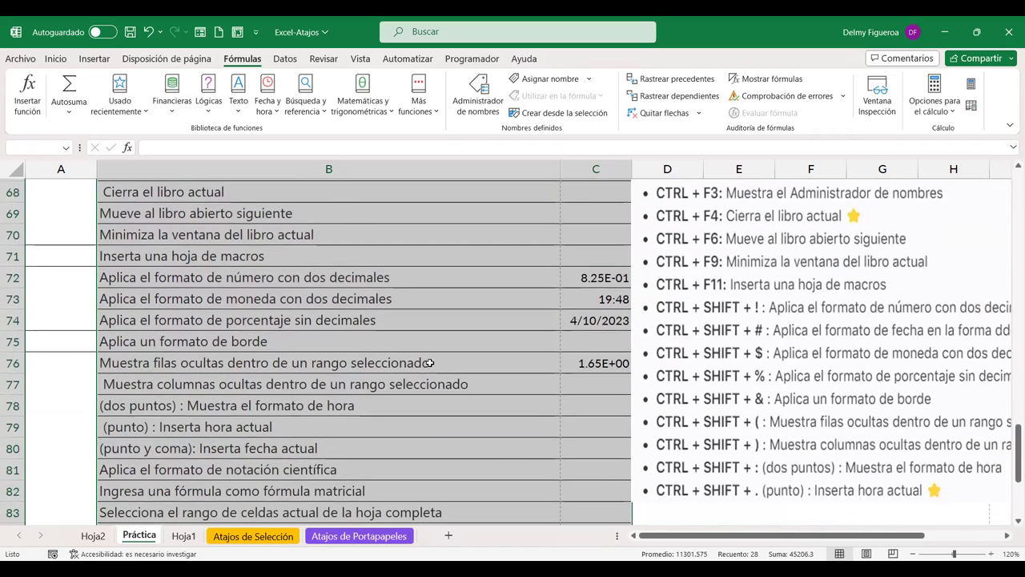
{"action": "scroll", "coordinate": [430, 363], "scroll_direction": "down", "scroll_amount": 3}
{"action": "scroll", "coordinate": [430, 363], "scroll_direction": "down", "scroll_amount": 2}
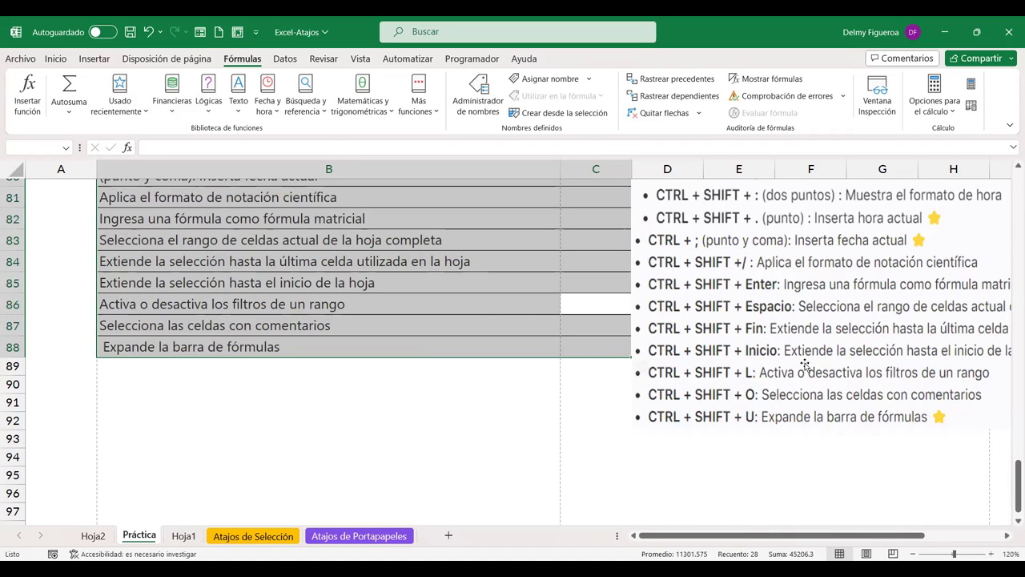
{"action": "key", "text": "ctrl+v"}
{"action": "key", "text": "Escape"}
{"action": "key", "text": "ctrl+p"}
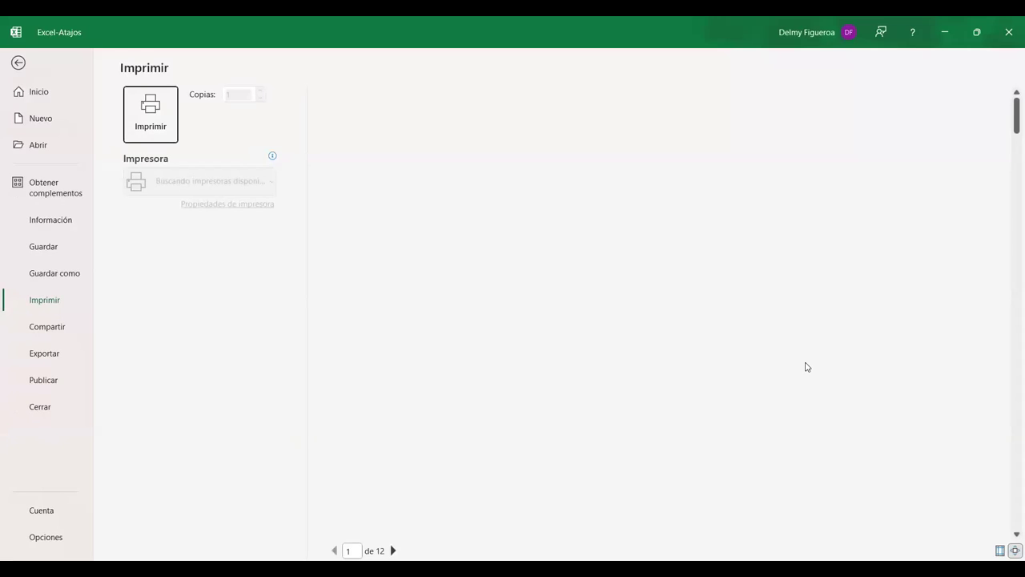
{"action": "key", "text": "Escape"}
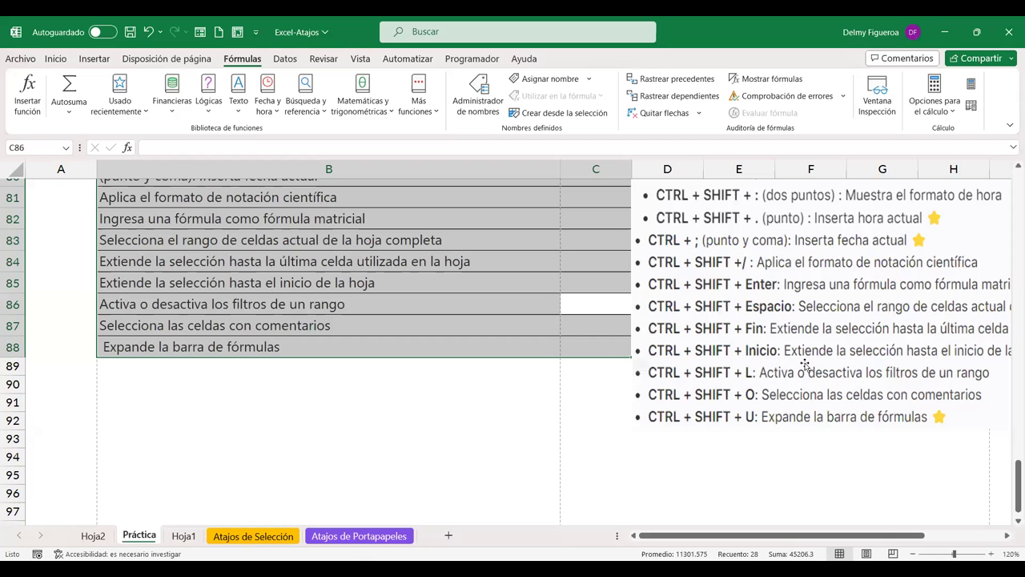
{"action": "left_click", "coordinate": [609, 383]}
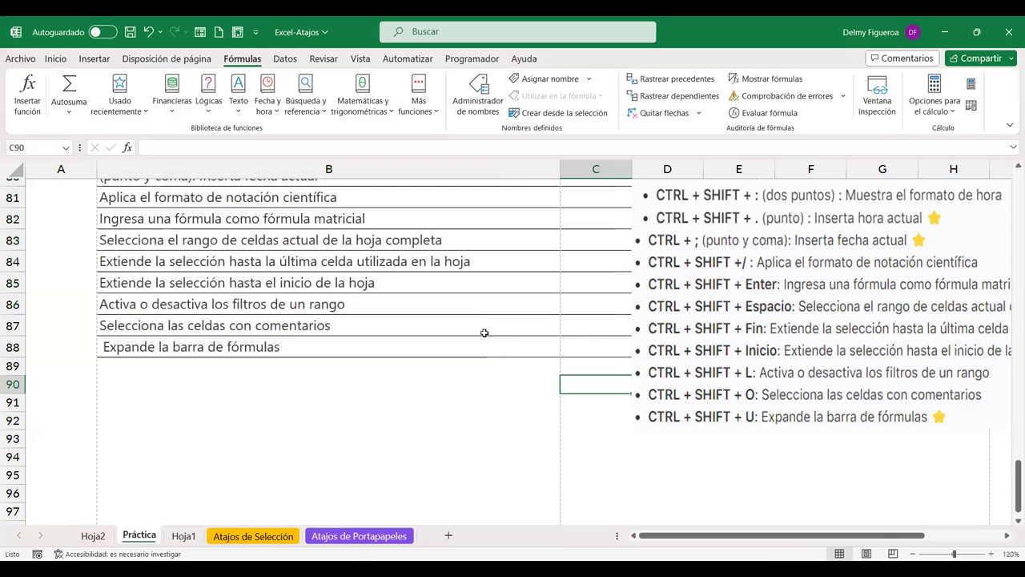
{"action": "left_click", "coordinate": [469, 304]}
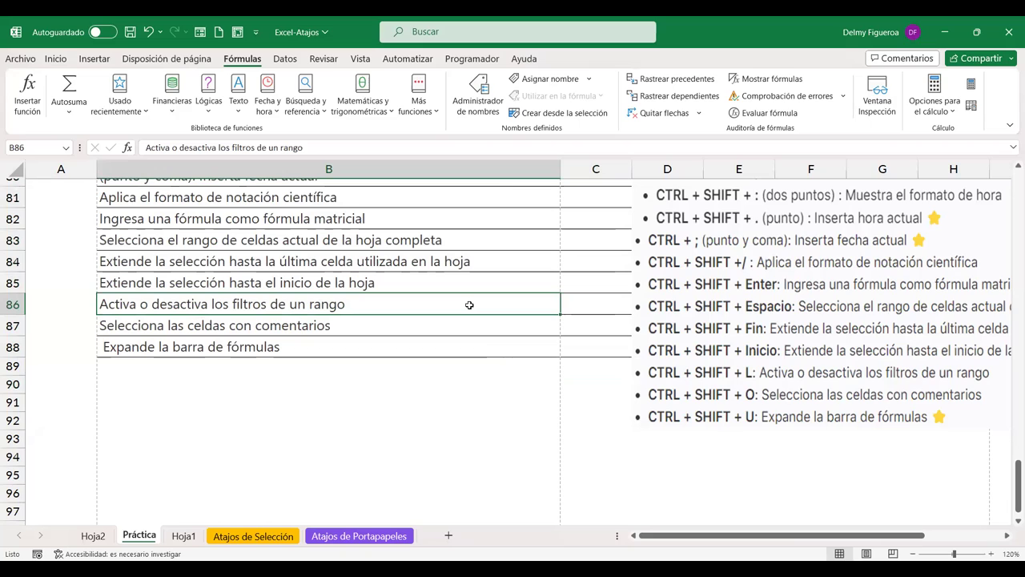
{"action": "key", "text": "ctrl+shift+End"}
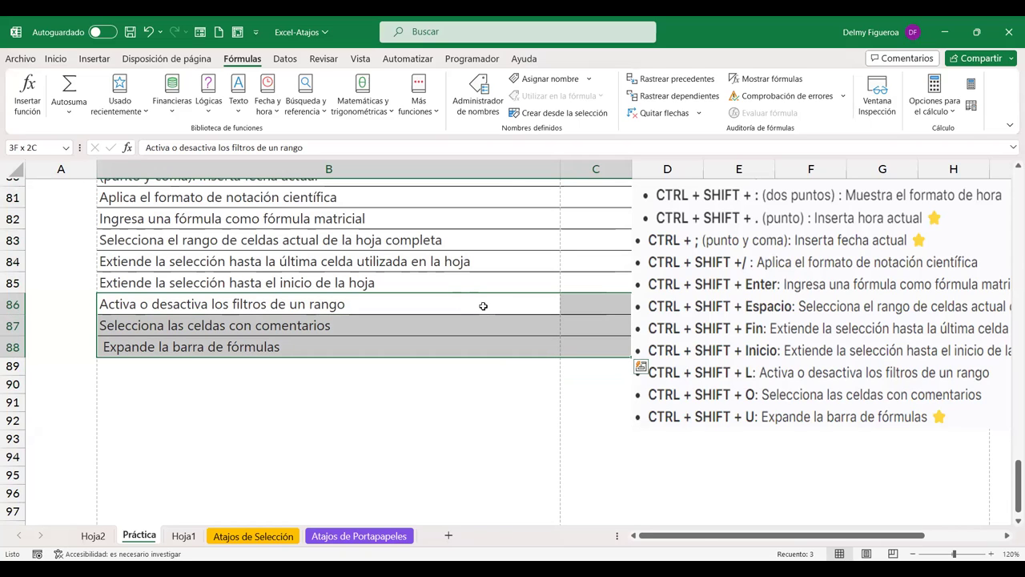
{"action": "left_click", "coordinate": [348, 219]}
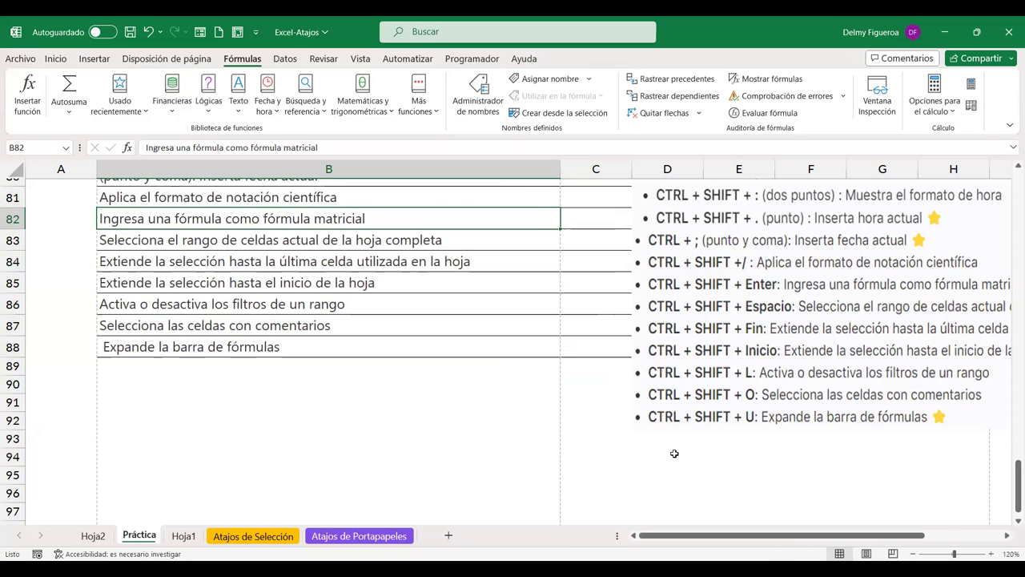
{"action": "key", "text": "ctrl+shift+End"}
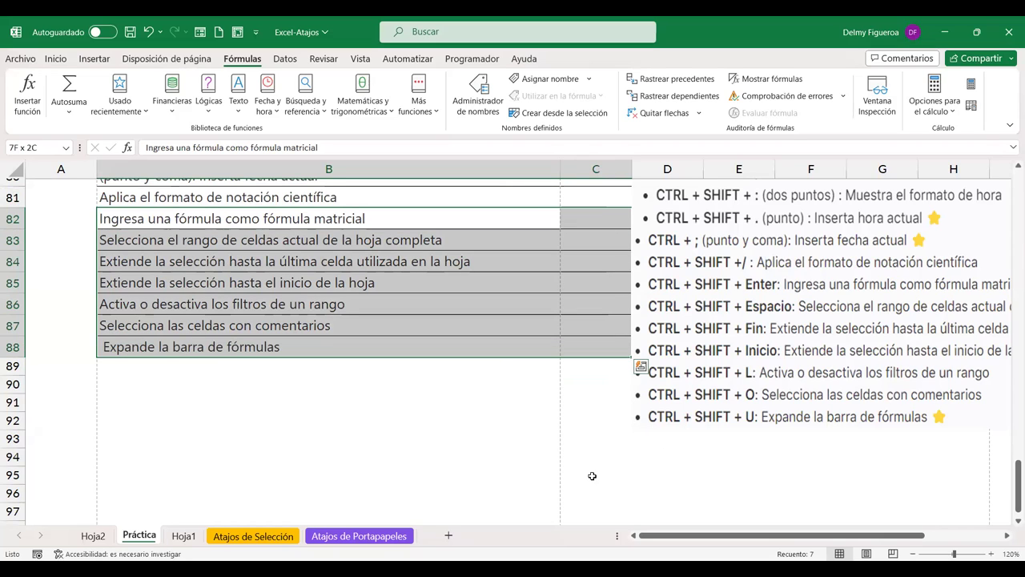
{"action": "left_click", "coordinate": [591, 475]}
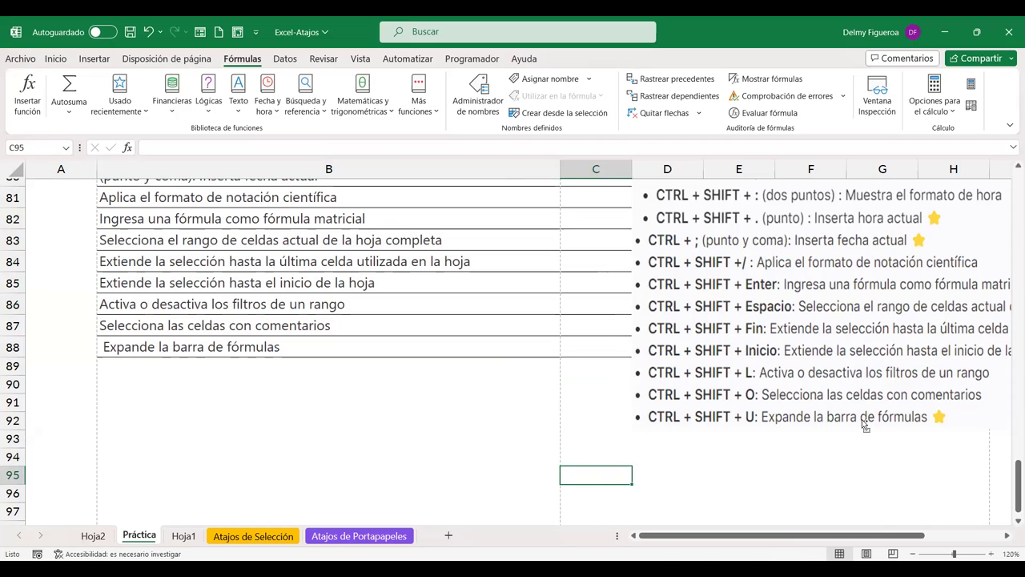
{"action": "key", "text": "ctrl+shift+Home"}
{"action": "scroll", "coordinate": [683, 401], "scroll_direction": "down", "scroll_amount": 5}
{"action": "scroll", "coordinate": [683, 401], "scroll_direction": "down", "scroll_amount": 4}
{"action": "scroll", "coordinate": [682, 400], "scroll_direction": "down", "scroll_amount": 3}
{"action": "scroll", "coordinate": [681, 398], "scroll_direction": "down", "scroll_amount": 2}
{"action": "scroll", "coordinate": [678, 398], "scroll_direction": "down", "scroll_amount": 5}
{"action": "scroll", "coordinate": [678, 398], "scroll_direction": "down", "scroll_amount": 4}
{"action": "scroll", "coordinate": [677, 398], "scroll_direction": "down", "scroll_amount": 1}
{"action": "scroll", "coordinate": [677, 398], "scroll_direction": "down", "scroll_amount": 4}
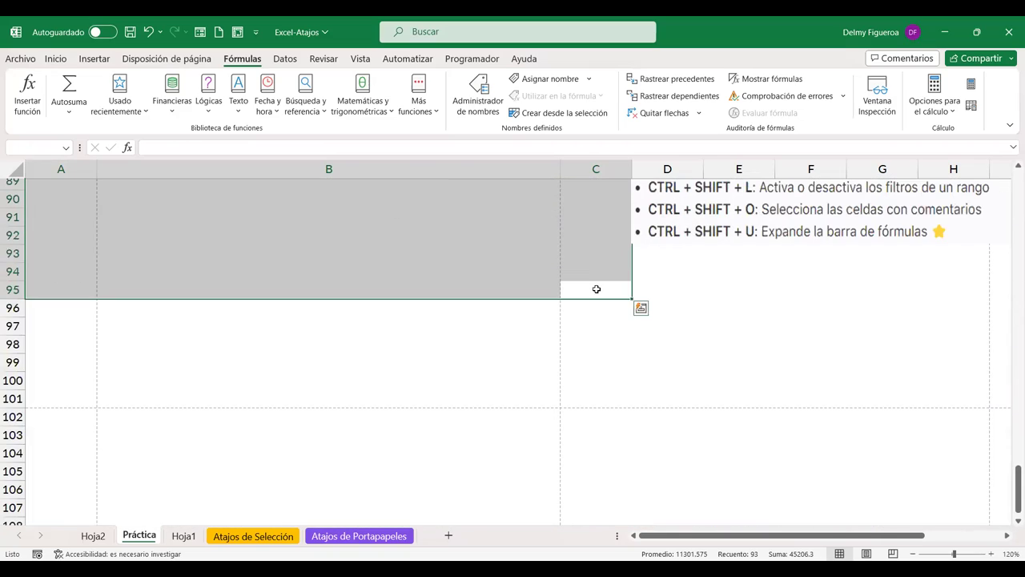
{"action": "scroll", "coordinate": [674, 342], "scroll_direction": "up", "scroll_amount": 1}
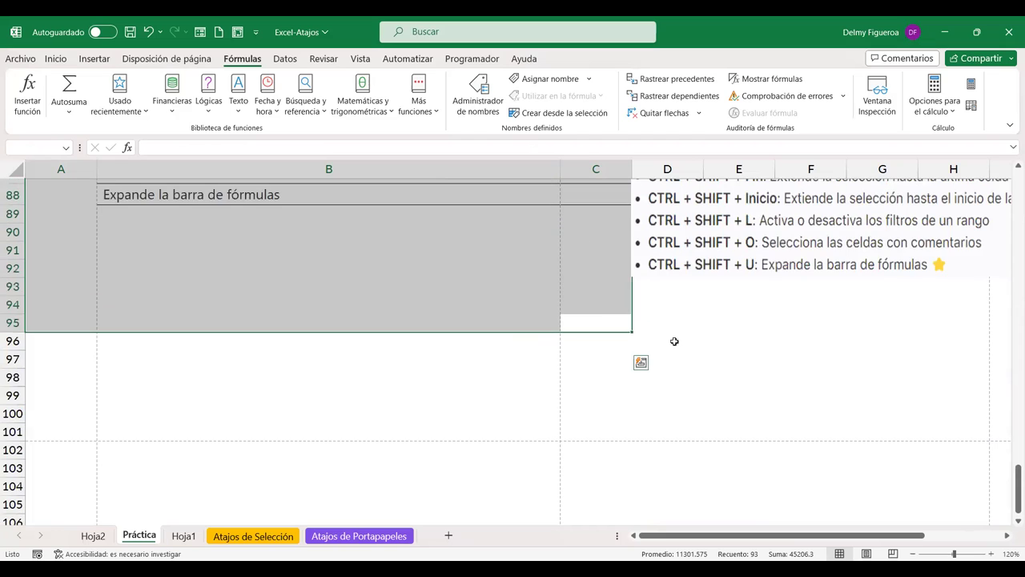
{"action": "scroll", "coordinate": [674, 341], "scroll_direction": "up", "scroll_amount": 2}
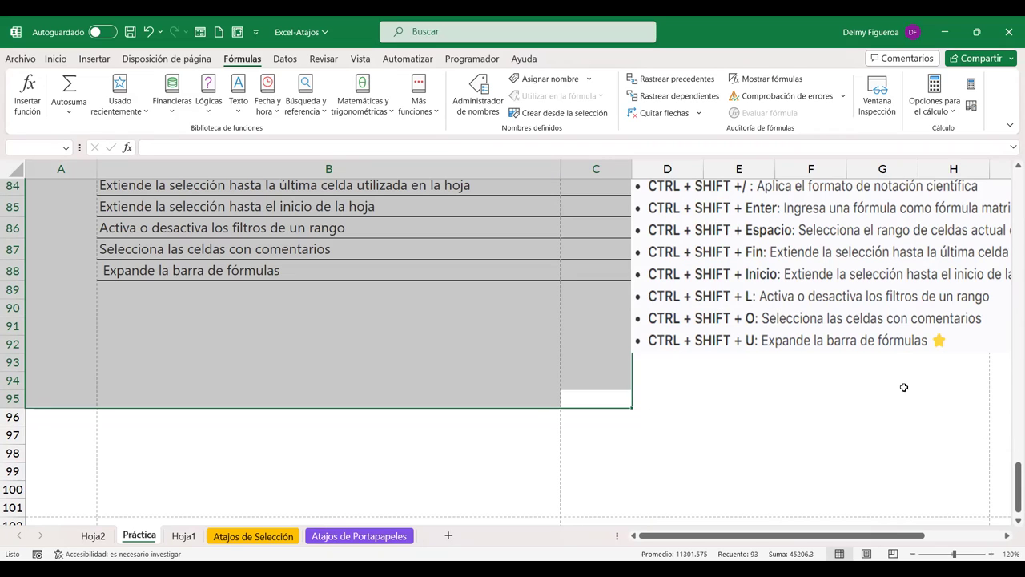
{"action": "left_click", "coordinate": [890, 410]}
{"action": "left_click", "coordinate": [272, 272]}
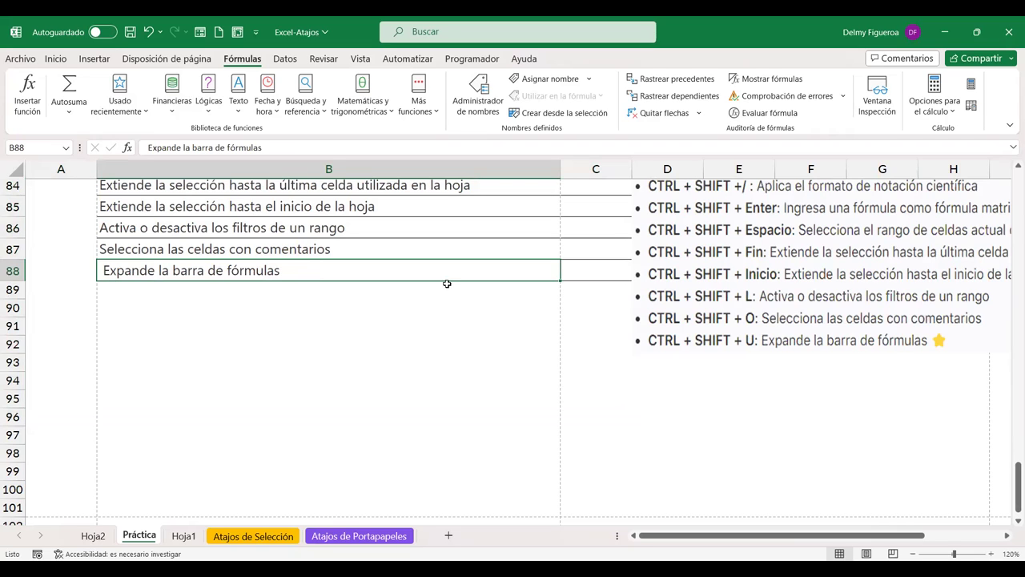
{"action": "left_click", "coordinate": [470, 320]}
{"action": "left_click", "coordinate": [442, 269]}
{"action": "left_click", "coordinate": [705, 392]}
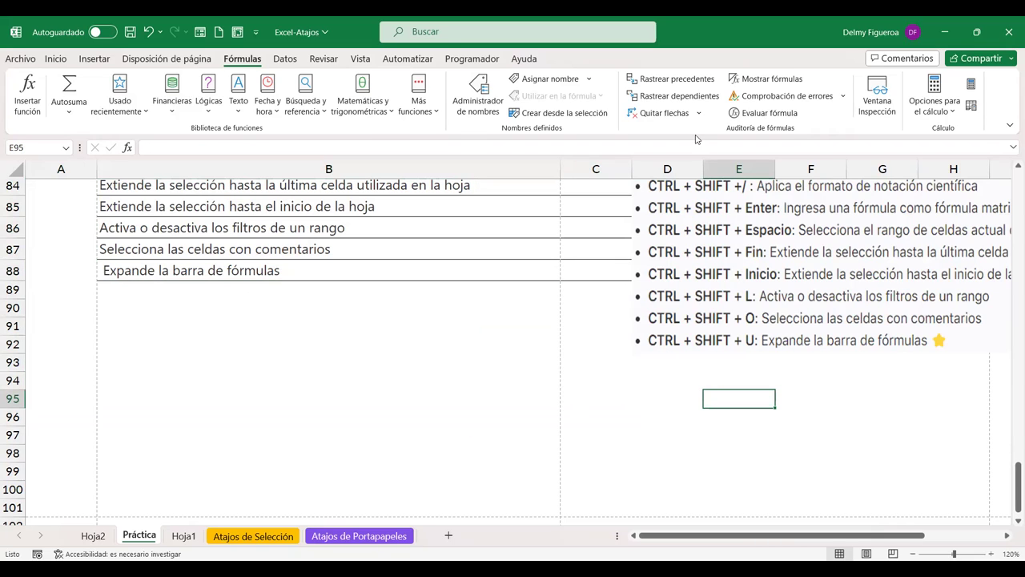
Show the Inicio ribbon, glance at Ordenar y filtrar and the Revisar tab, then return to Inicio.
{"action": "left_click", "coordinate": [56, 59]}
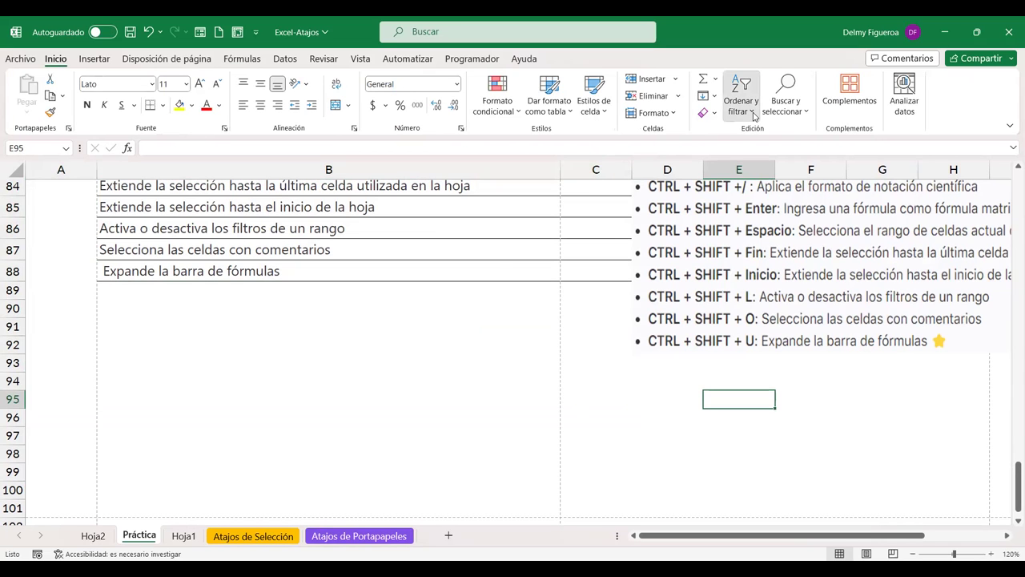
{"action": "left_click", "coordinate": [752, 112]}
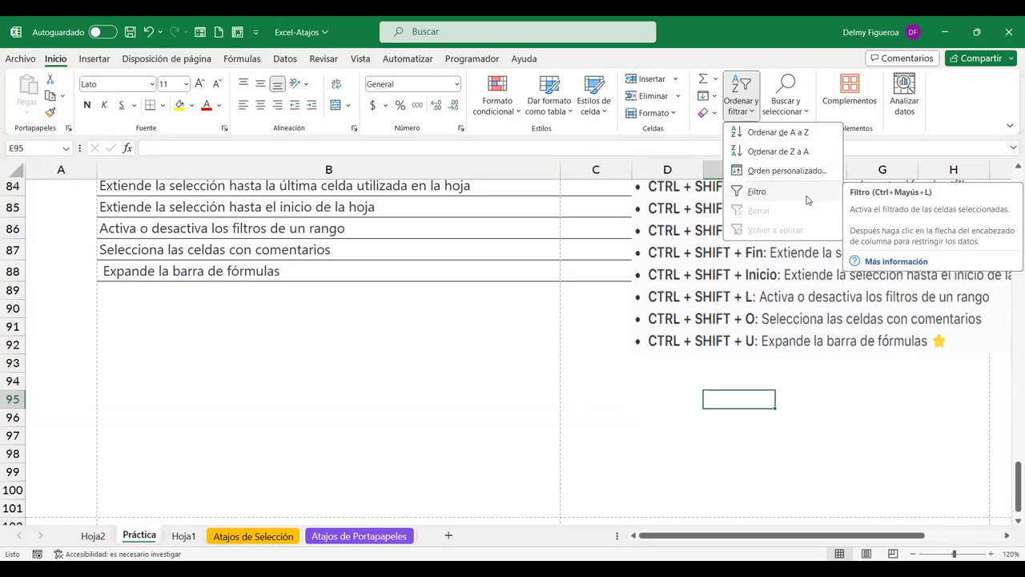
{"action": "left_click", "coordinate": [514, 330]}
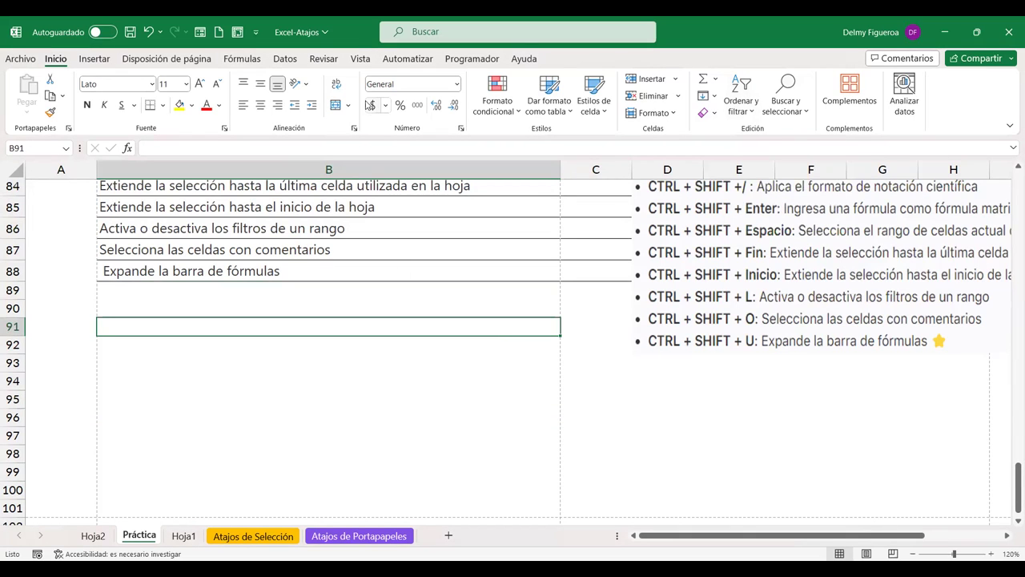
{"action": "left_click", "coordinate": [316, 64]}
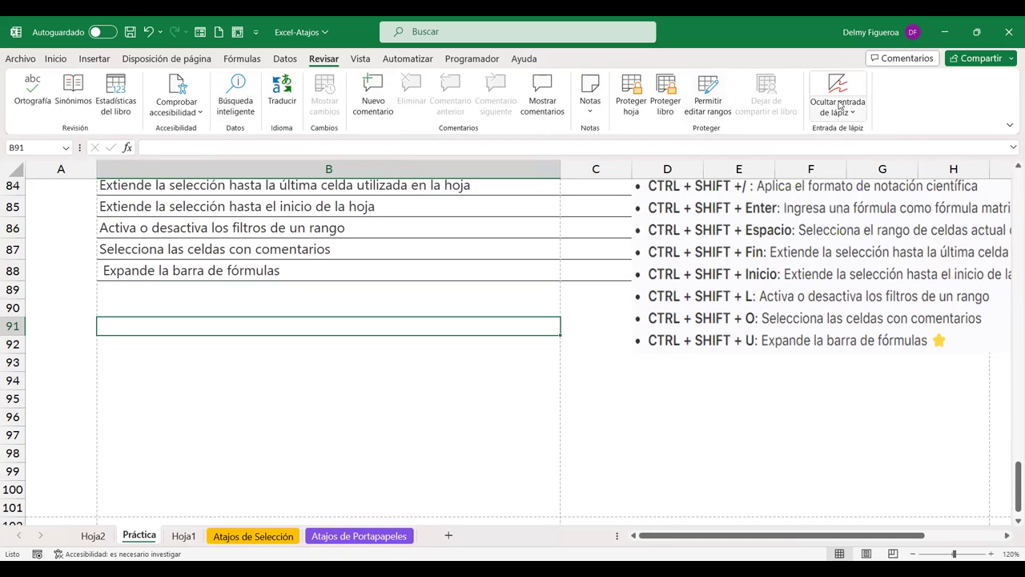
{"action": "left_click", "coordinate": [55, 59]}
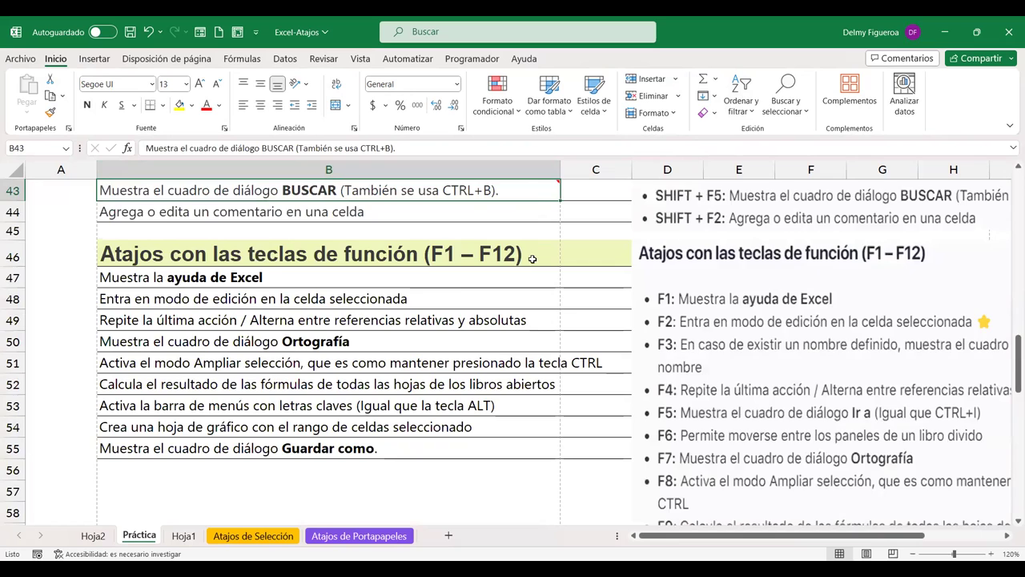
Scroll through the lower Práctica rows, selecting empty cells B107 and B96.
{"action": "scroll", "coordinate": [530, 272], "scroll_direction": "down", "scroll_amount": 2}
{"action": "scroll", "coordinate": [528, 281], "scroll_direction": "down", "scroll_amount": 4}
{"action": "scroll", "coordinate": [525, 292], "scroll_direction": "down", "scroll_amount": 7}
{"action": "scroll", "coordinate": [481, 320], "scroll_direction": "down", "scroll_amount": 7}
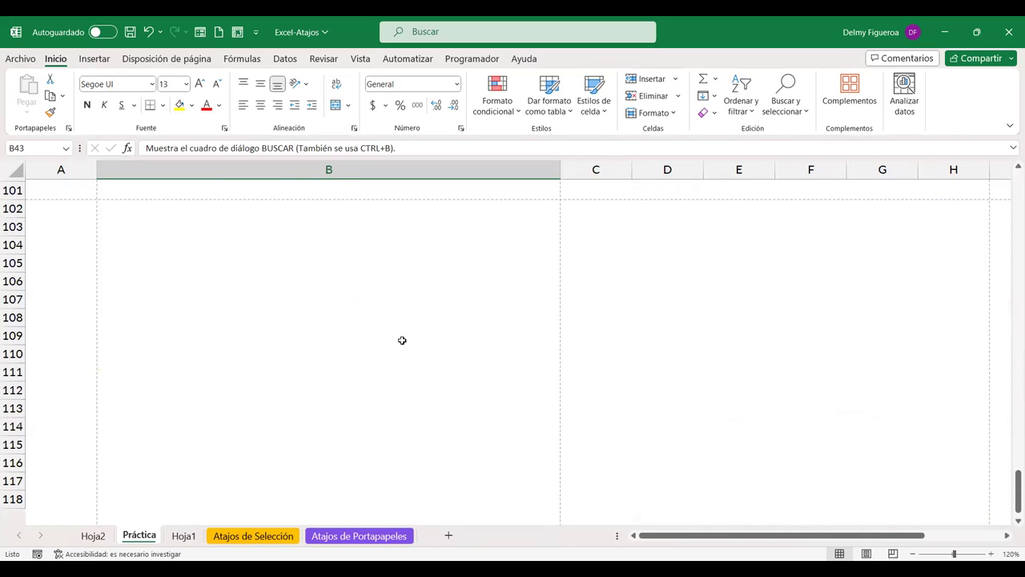
{"action": "left_click", "coordinate": [364, 299]}
{"action": "scroll", "coordinate": [416, 316], "scroll_direction": "up", "scroll_amount": 2}
{"action": "scroll", "coordinate": [416, 312], "scroll_direction": "up", "scroll_amount": 1}
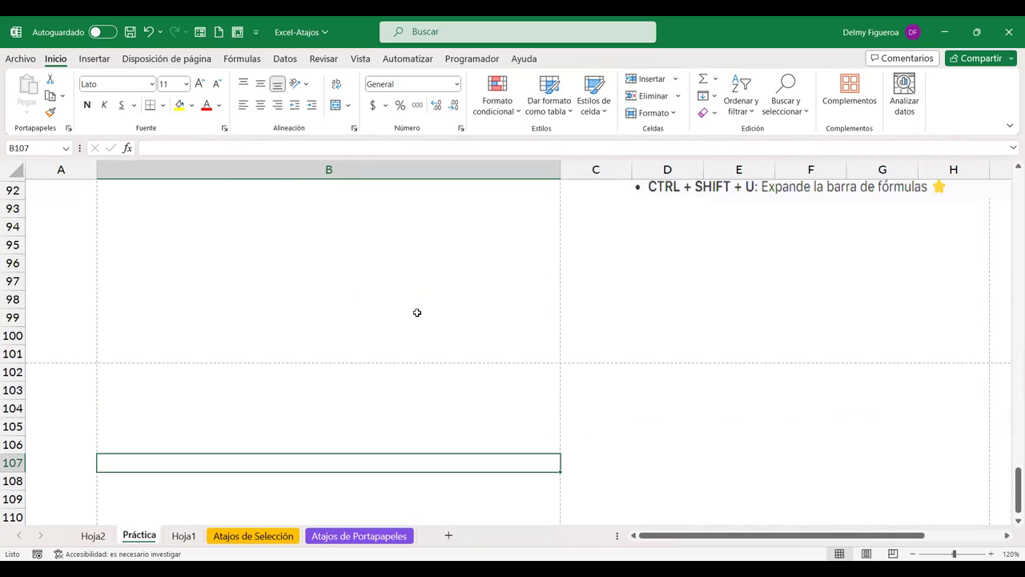
{"action": "scroll", "coordinate": [416, 312], "scroll_direction": "up", "scroll_amount": 1}
{"action": "left_click", "coordinate": [407, 308]}
{"action": "scroll", "coordinate": [470, 303], "scroll_direction": "up", "scroll_amount": 1}
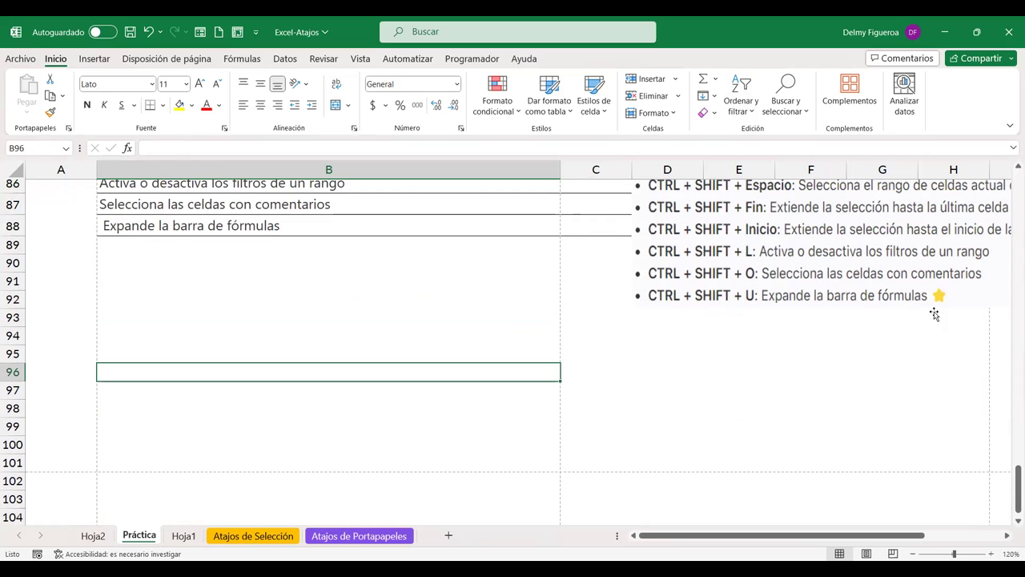
Jump to the cell holding a comment with Ctrl+Shift+O.
{"action": "key", "text": "ctrl+shift+o"}
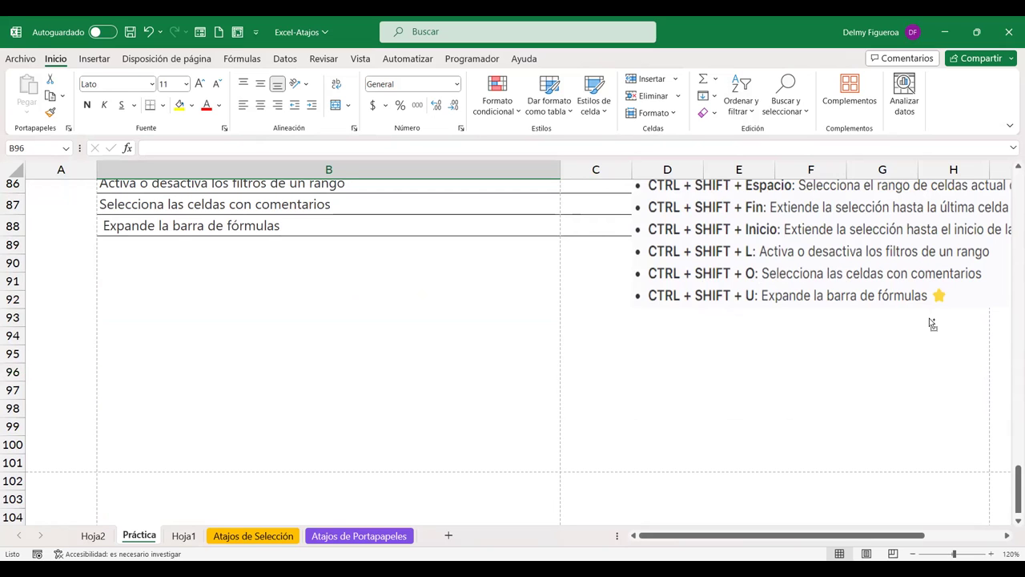
{"action": "mouse_move", "coordinate": [541, 195]}
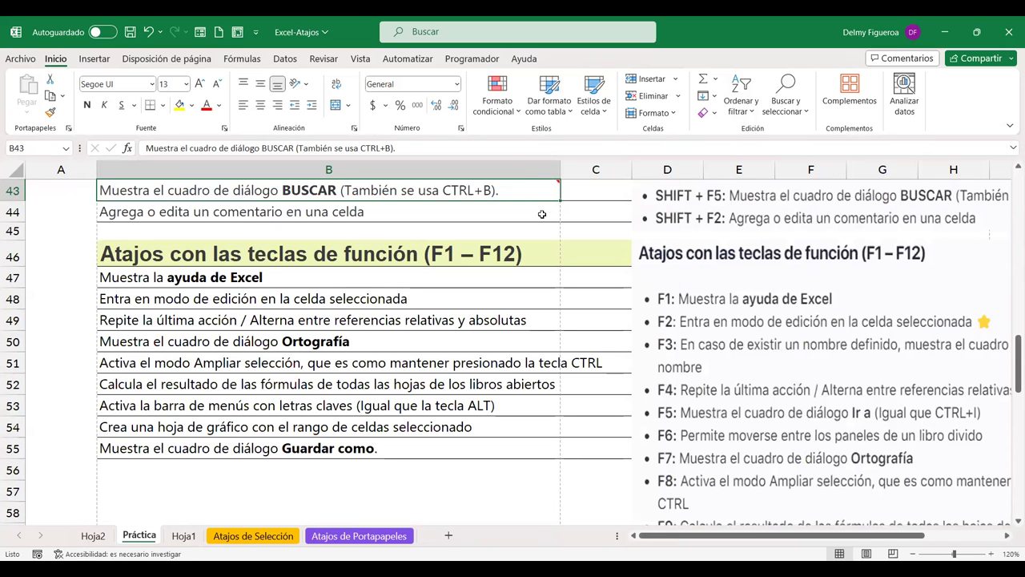
{"action": "scroll", "coordinate": [531, 219], "scroll_direction": "down", "scroll_amount": 1}
{"action": "scroll", "coordinate": [595, 327], "scroll_direction": "down", "scroll_amount": 5}
{"action": "scroll", "coordinate": [590, 320], "scroll_direction": "down", "scroll_amount": 3}
{"action": "scroll", "coordinate": [587, 322], "scroll_direction": "down", "scroll_amount": 15}
{"action": "scroll", "coordinate": [588, 322], "scroll_direction": "up", "scroll_amount": 3}
{"action": "scroll", "coordinate": [588, 322], "scroll_direction": "up", "scroll_amount": 2}
{"action": "scroll", "coordinate": [588, 322], "scroll_direction": "up", "scroll_amount": 3}
{"action": "scroll", "coordinate": [589, 322], "scroll_direction": "up", "scroll_amount": 1}
{"action": "scroll", "coordinate": [588, 322], "scroll_direction": "up", "scroll_amount": 2}
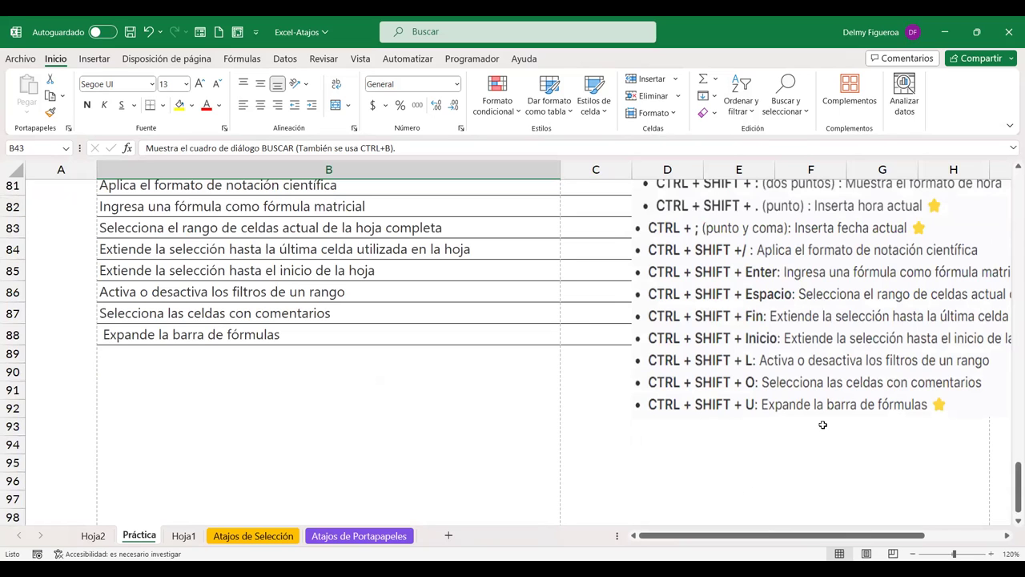
Expand and collapse the formula bar with Ctrl+Shift+U, then bring rows 85–102 into view.
{"action": "left_click", "coordinate": [411, 144]}
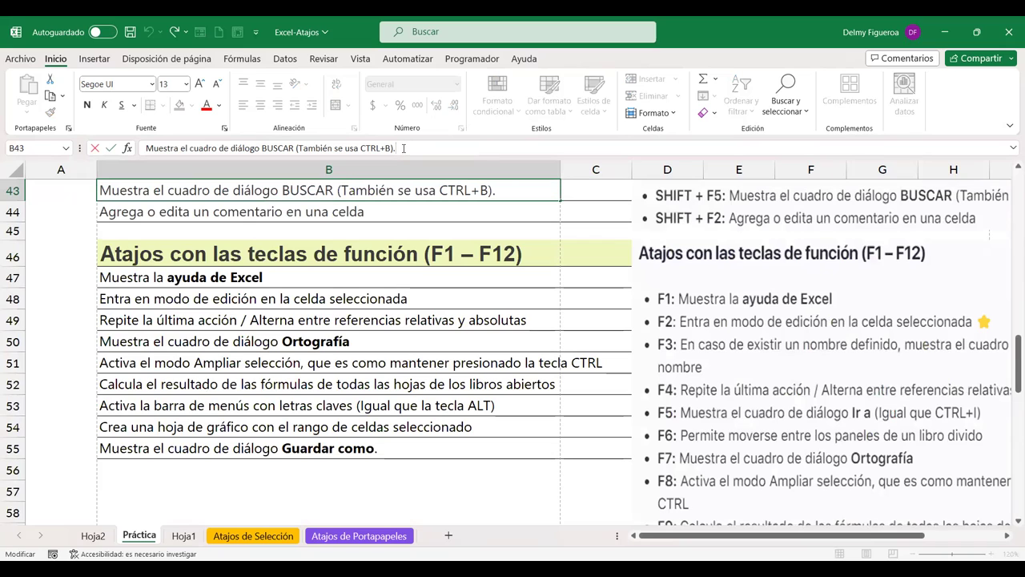
{"action": "left_click", "coordinate": [430, 487]}
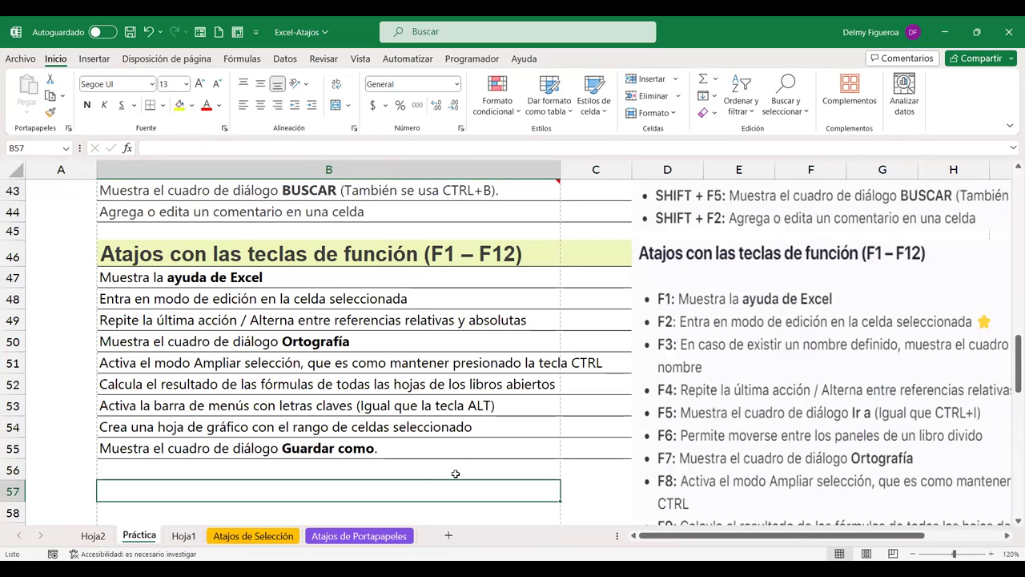
{"action": "key", "text": "ctrl+shift+u"}
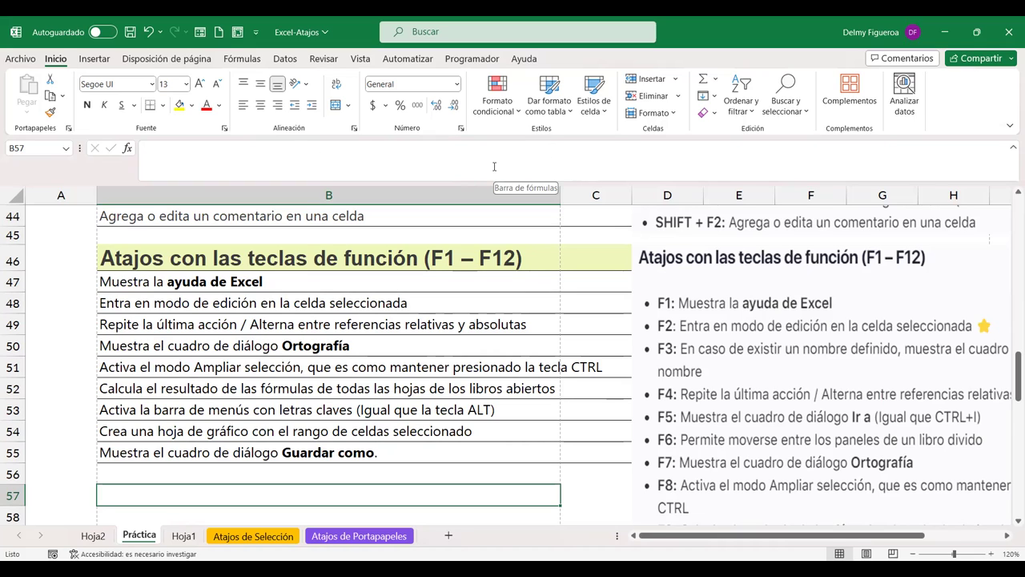
{"action": "key", "text": "ctrl+shift+u"}
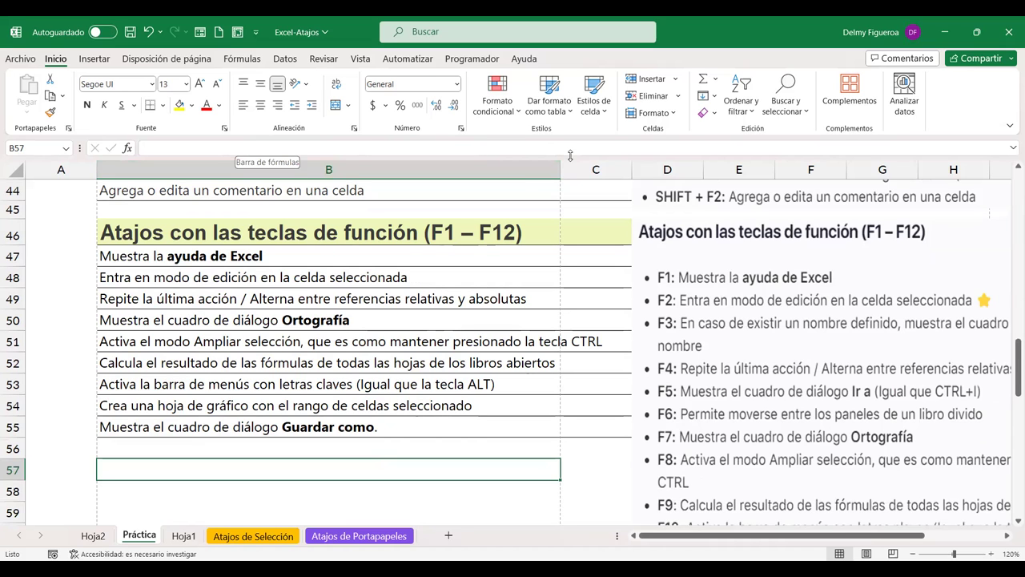
{"action": "scroll", "coordinate": [609, 467], "scroll_direction": "down", "scroll_amount": 3}
{"action": "scroll", "coordinate": [590, 419], "scroll_direction": "down", "scroll_amount": 3}
{"action": "scroll", "coordinate": [602, 385], "scroll_direction": "down", "scroll_amount": 2}
{"action": "scroll", "coordinate": [602, 385], "scroll_direction": "down", "scroll_amount": 4}
{"action": "scroll", "coordinate": [602, 385], "scroll_direction": "down", "scroll_amount": 2}
{"action": "scroll", "coordinate": [601, 386], "scroll_direction": "down", "scroll_amount": 1}
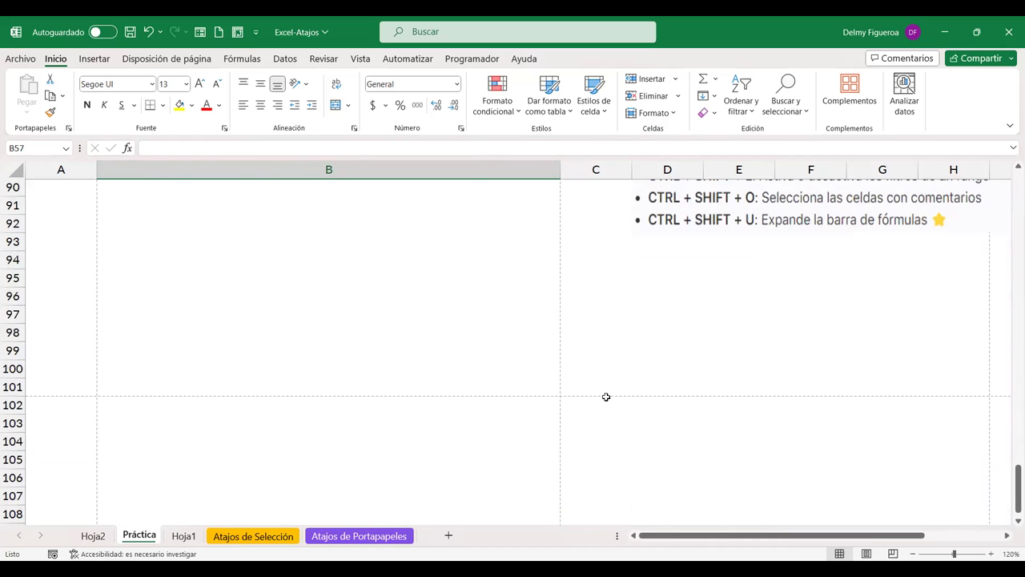
{"action": "scroll", "coordinate": [419, 395], "scroll_direction": "up", "scroll_amount": 1}
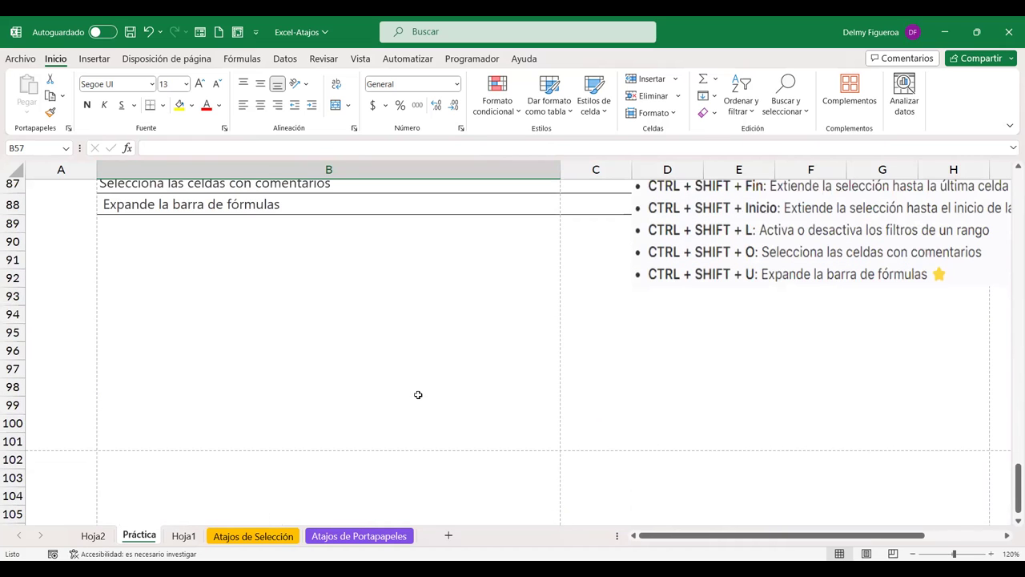
{"action": "scroll", "coordinate": [424, 379], "scroll_direction": "up", "scroll_amount": 1}
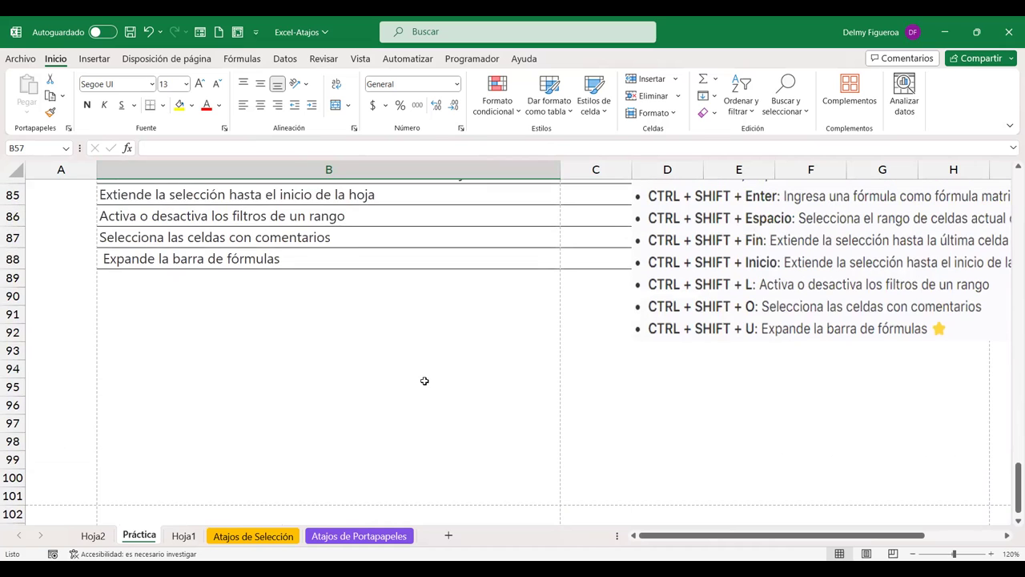
Open the Atajos de Selección sheet and select its first shortcut entry in C4.
{"action": "left_click", "coordinate": [253, 536]}
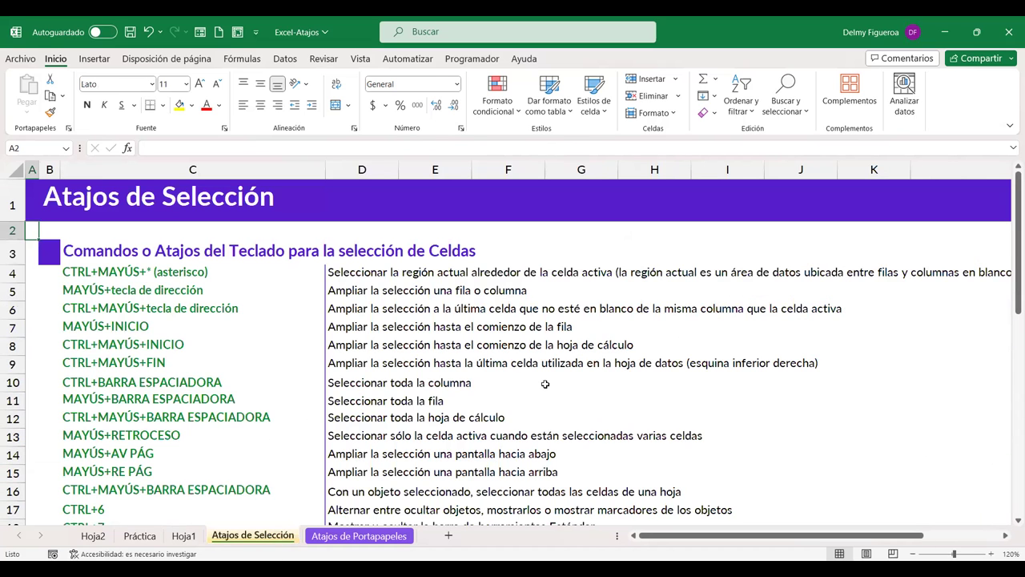
{"action": "scroll", "coordinate": [543, 385], "scroll_direction": "down", "scroll_amount": 2}
{"action": "scroll", "coordinate": [543, 386], "scroll_direction": "down", "scroll_amount": 2}
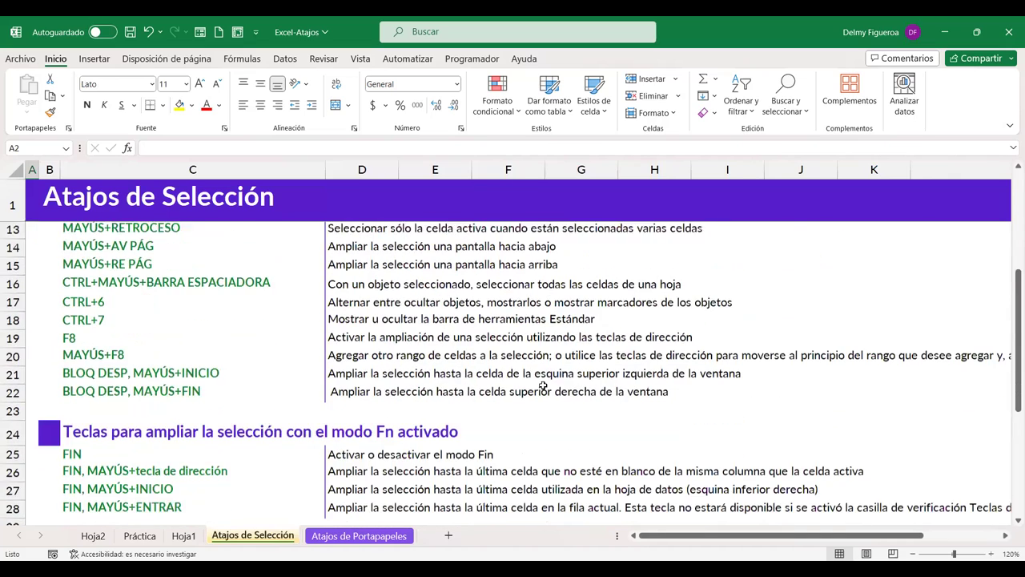
{"action": "scroll", "coordinate": [543, 385], "scroll_direction": "up", "scroll_amount": 5}
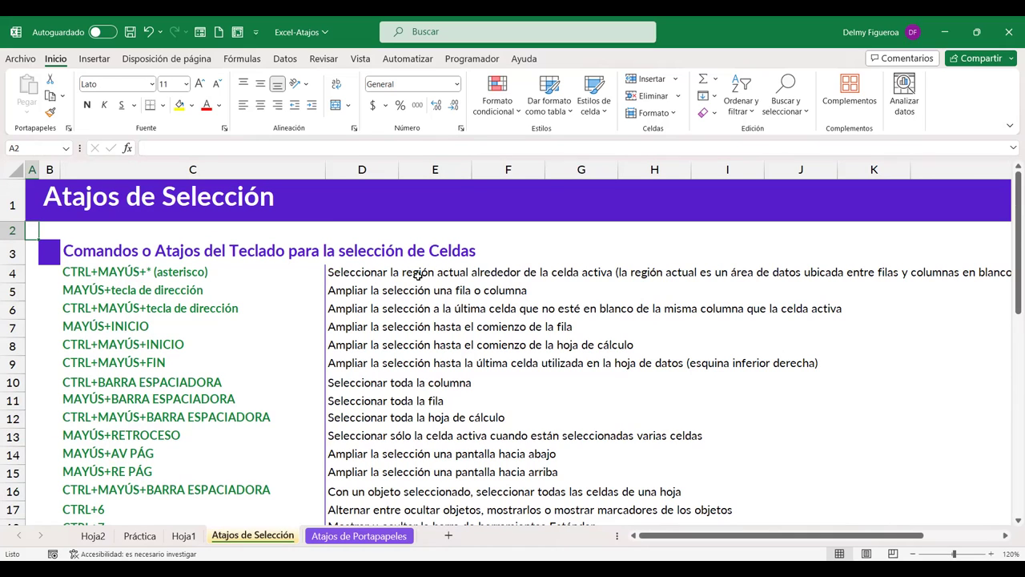
{"action": "left_click", "coordinate": [488, 269]}
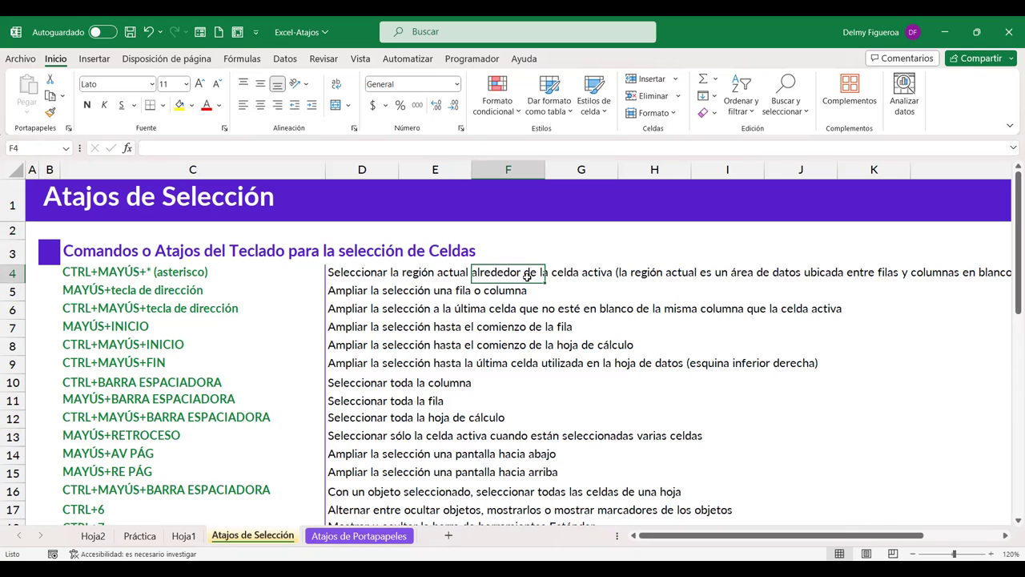
{"action": "left_click", "coordinate": [206, 274]}
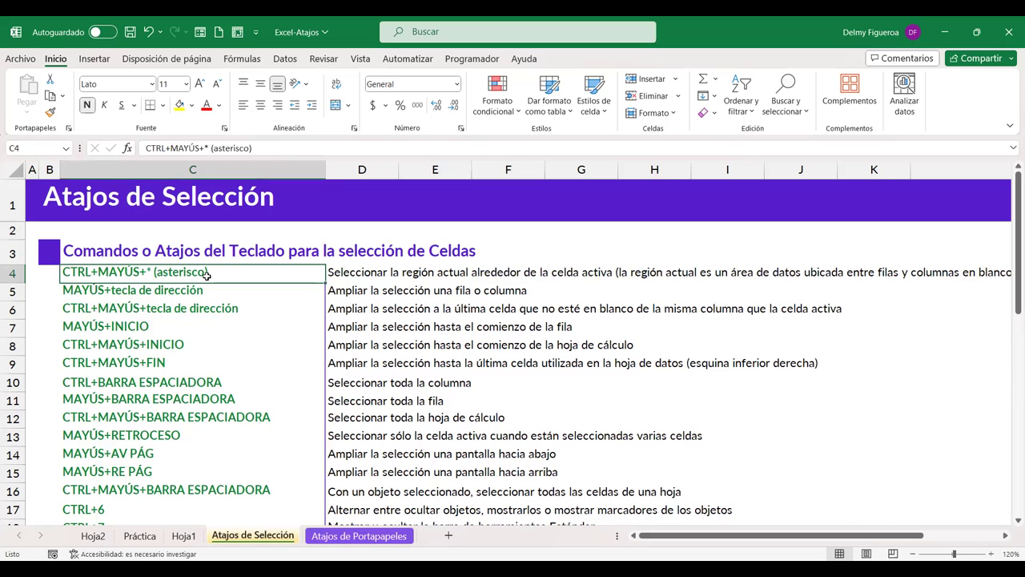
Browse the Práctica sheet's descriptions in B77 and B66, peek at Hoja1, then return to Atajos de Selección.
{"action": "left_click", "coordinate": [139, 535]}
{"action": "scroll", "coordinate": [380, 386], "scroll_direction": "up", "scroll_amount": 4}
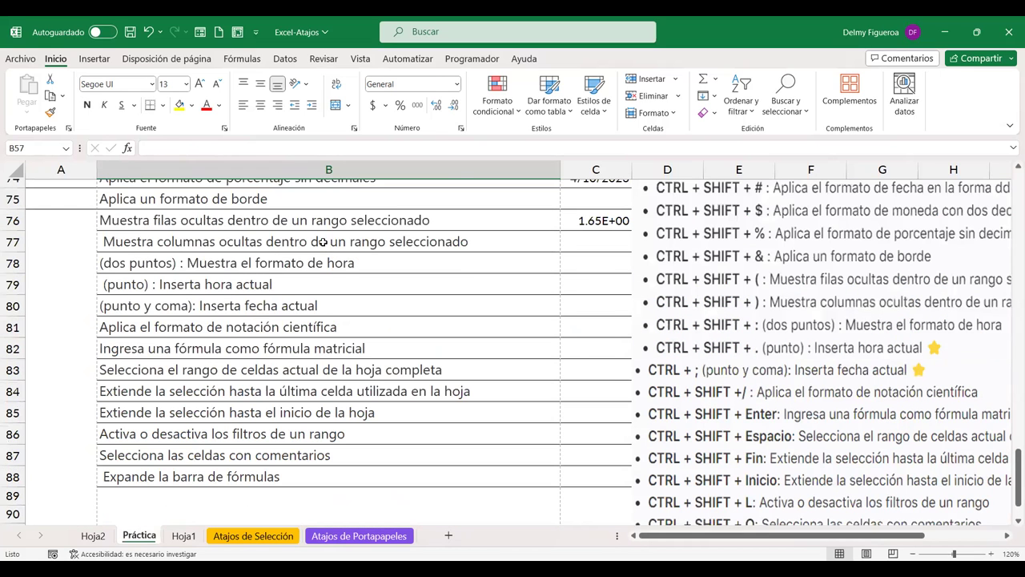
{"action": "left_click", "coordinate": [324, 242]}
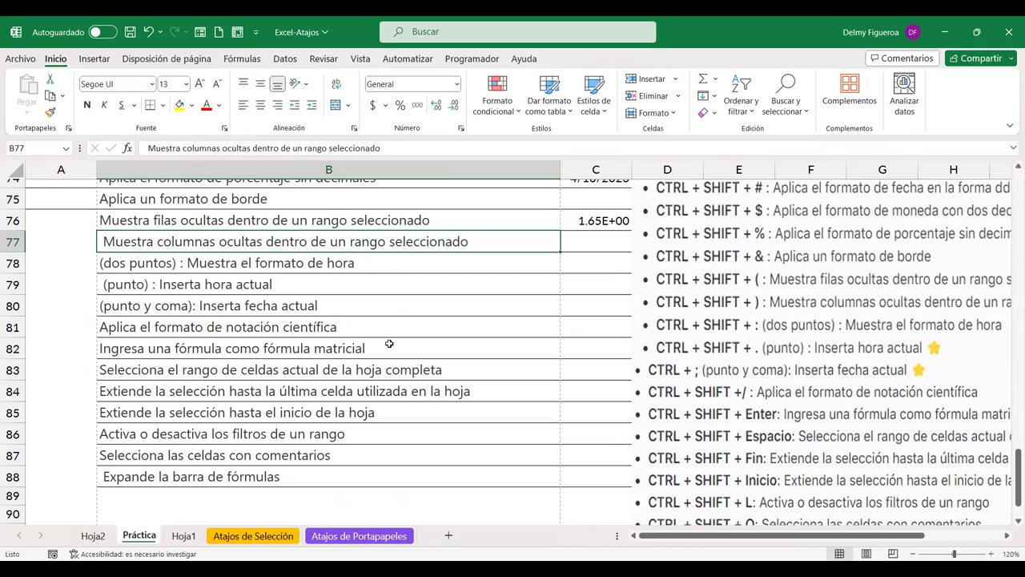
{"action": "scroll", "coordinate": [391, 337], "scroll_direction": "up", "scroll_amount": 2}
{"action": "scroll", "coordinate": [389, 344], "scroll_direction": "up", "scroll_amount": 2}
{"action": "left_click", "coordinate": [177, 264]}
{"action": "left_click", "coordinate": [183, 277]}
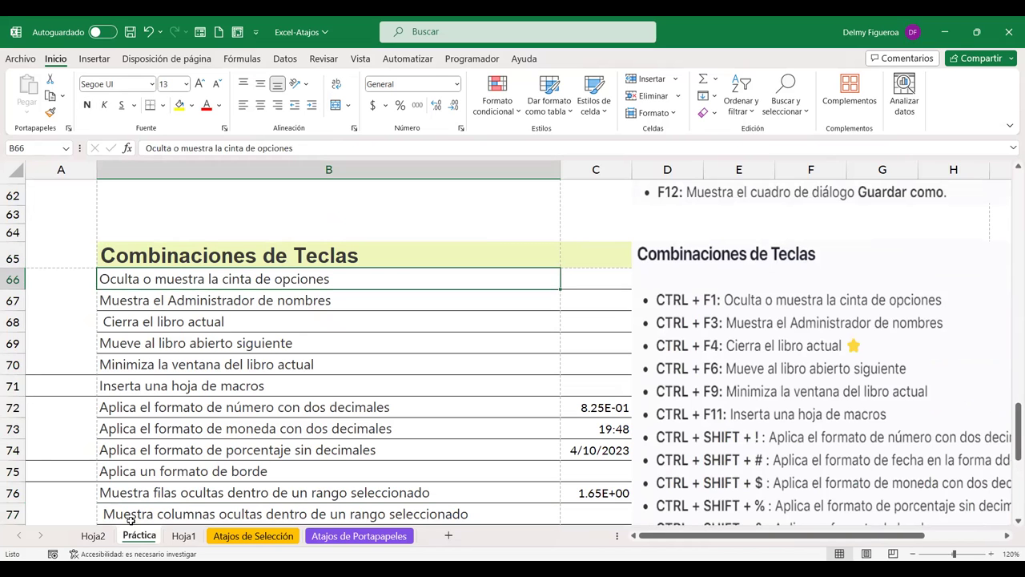
{"action": "left_click", "coordinate": [183, 536]}
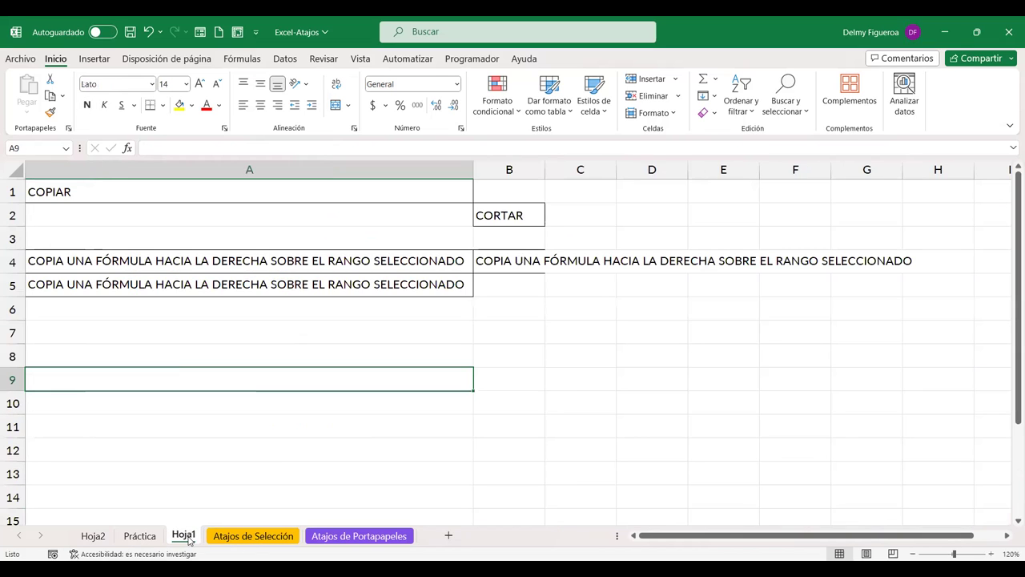
{"action": "left_click", "coordinate": [253, 538]}
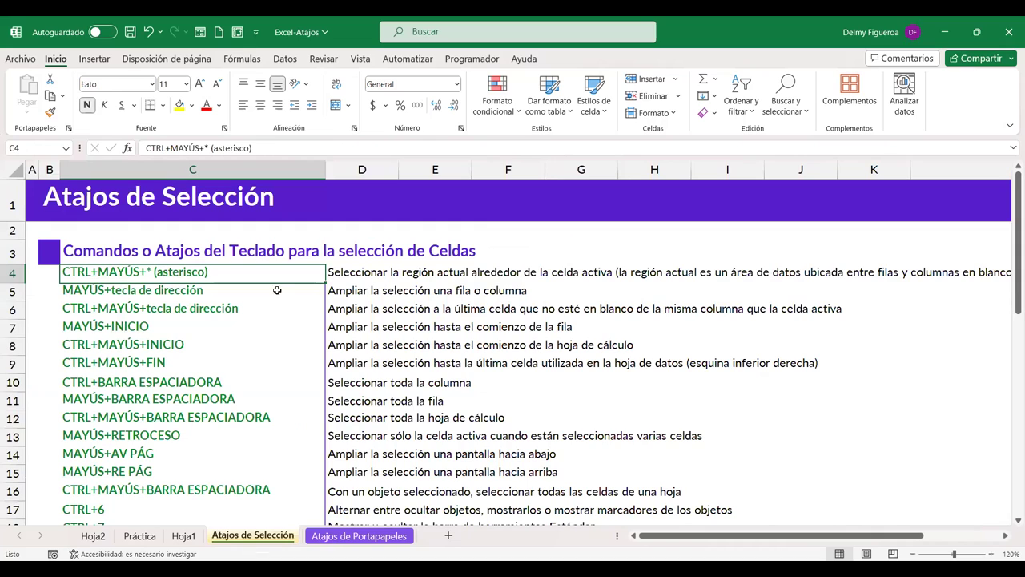
{"action": "left_click", "coordinate": [189, 285]}
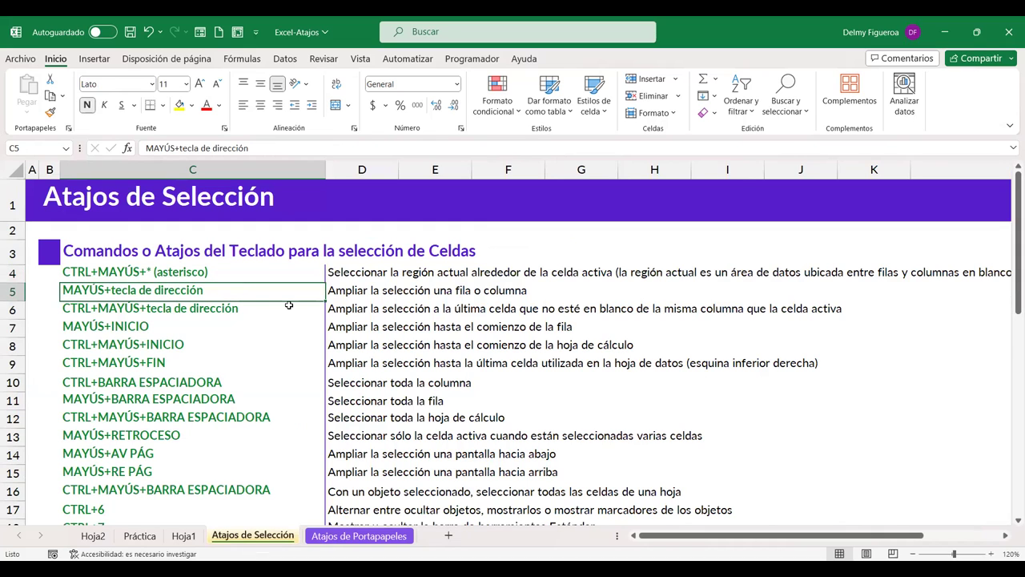
{"action": "key", "text": "shift+Right"}
{"action": "key", "text": "shift+Right"}
{"action": "key", "text": "shift+Right"}
{"action": "key", "text": "shift+Down"}
{"action": "key", "text": "shift+Down"}
{"action": "key", "text": "shift+Down"}
{"action": "key", "text": "shift+Down"}
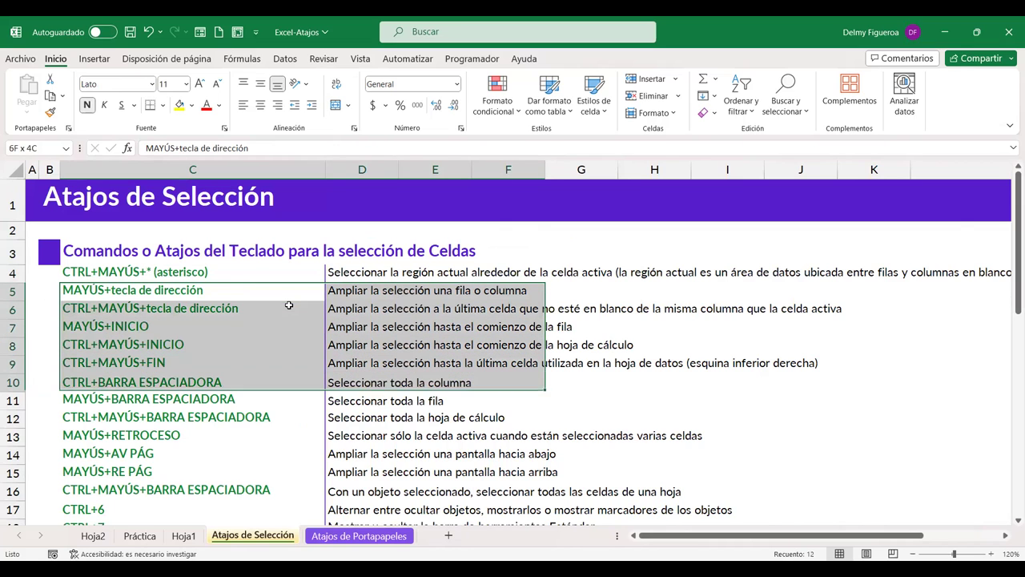
{"action": "key", "text": "shift+Right"}
{"action": "key", "text": "shift+Right"}
{"action": "key", "text": "shift+Right"}
{"action": "key", "text": "shift+Down"}
{"action": "key", "text": "shift+Down"}
{"action": "key", "text": "shift+Down"}
{"action": "key", "text": "shift+Down"}
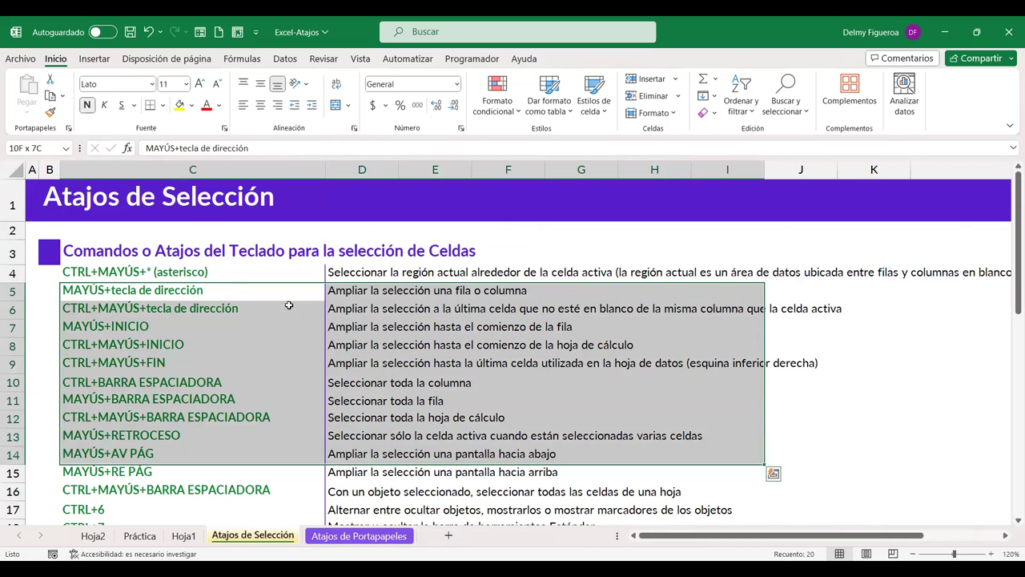
{"action": "left_click", "coordinate": [392, 312]}
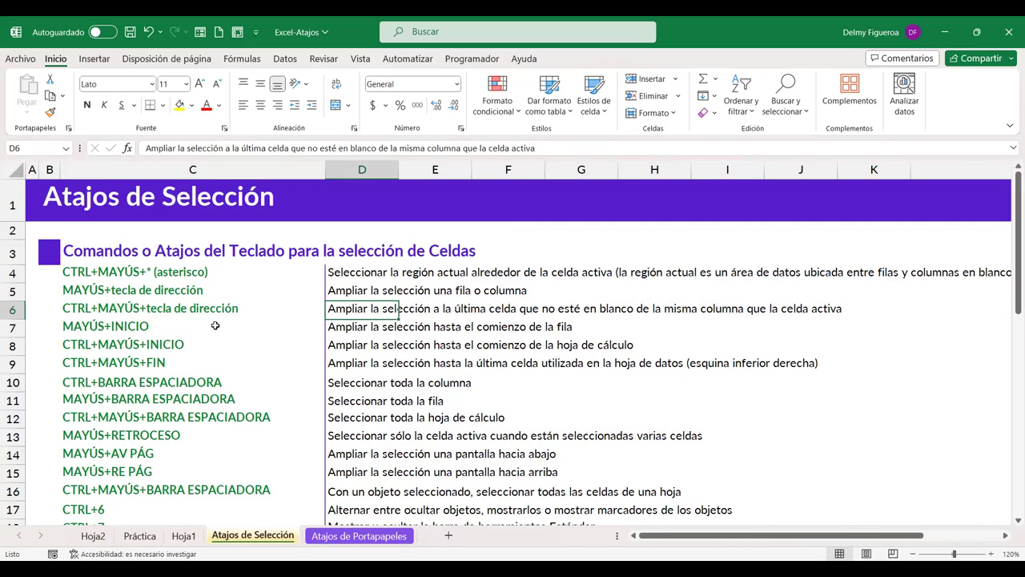
{"action": "key", "text": "ctrl+shift+Right"}
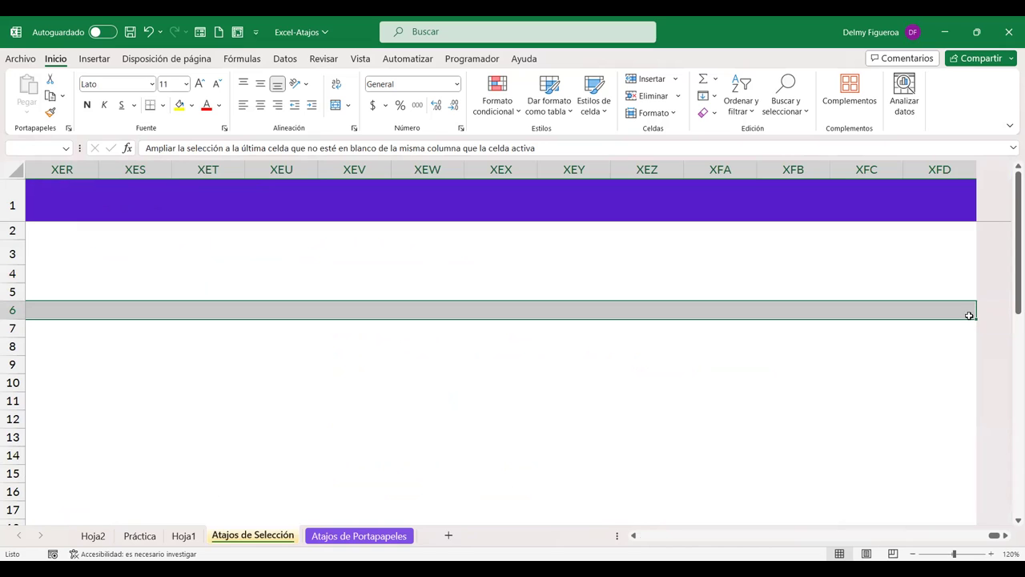
{"action": "key", "text": "shift+BackSpace"}
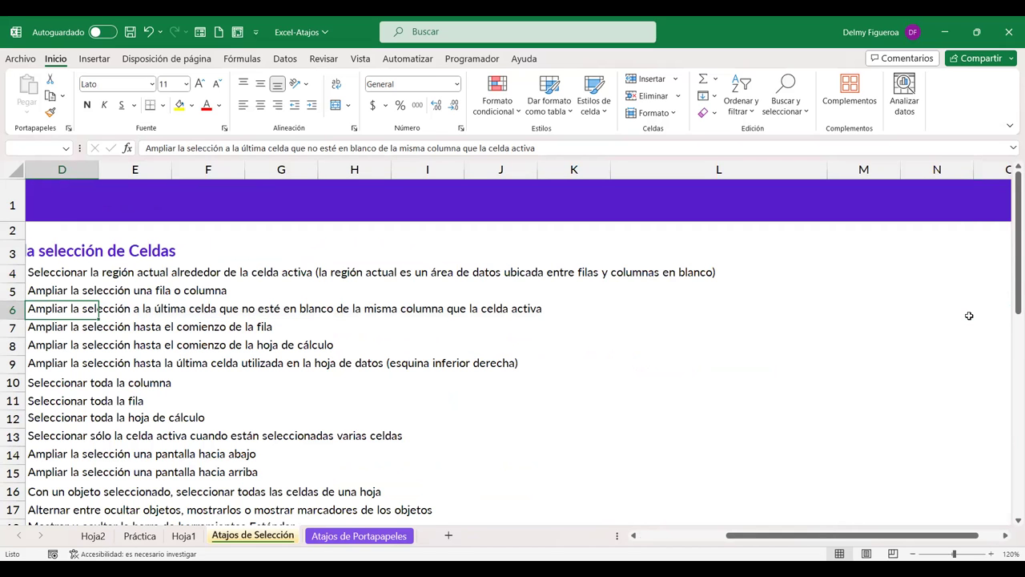
{"action": "key", "text": "ctrl+shift+Down"}
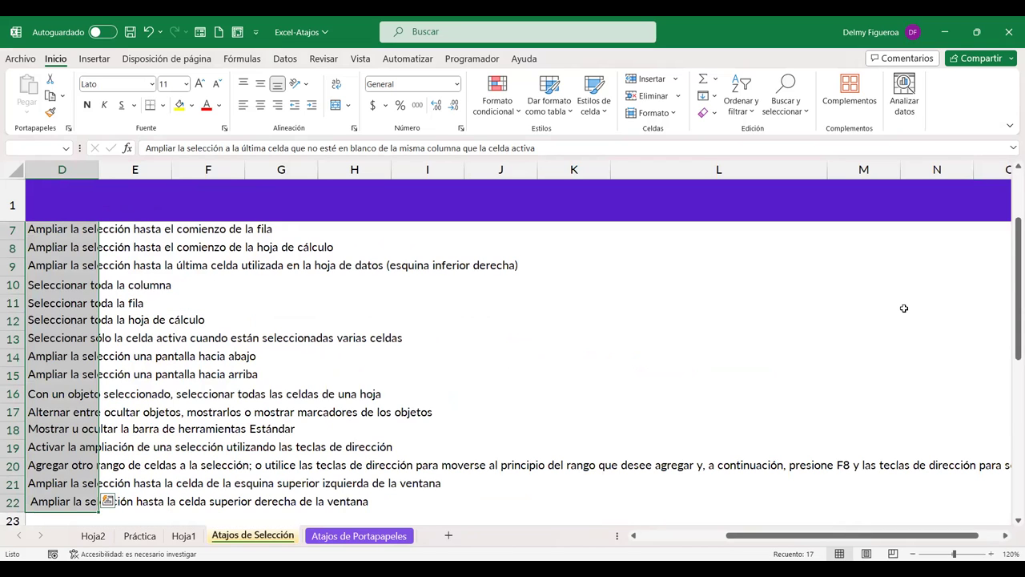
{"action": "key", "text": "ctrl+q"}
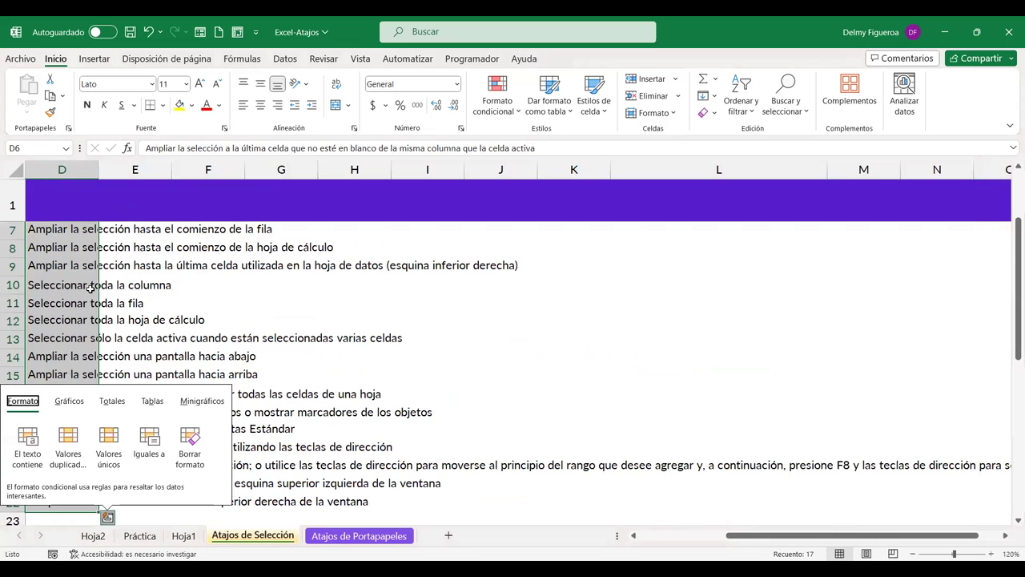
{"action": "left_click", "coordinate": [145, 306]}
{"action": "scroll", "coordinate": [146, 307], "scroll_direction": "down", "scroll_amount": 4}
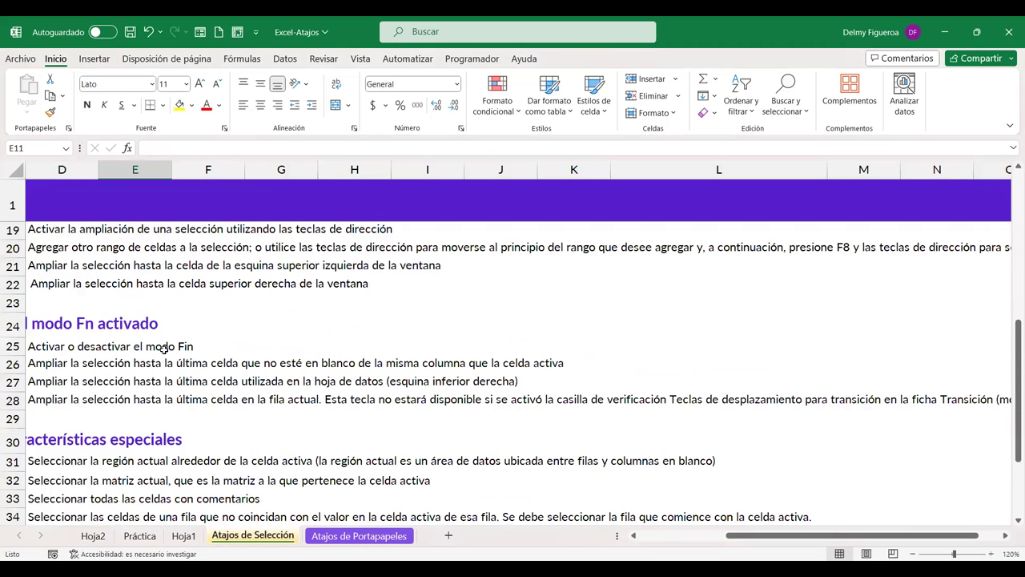
{"action": "left_click", "coordinate": [73, 345]}
{"action": "key", "text": "ctrl+shift+Down"}
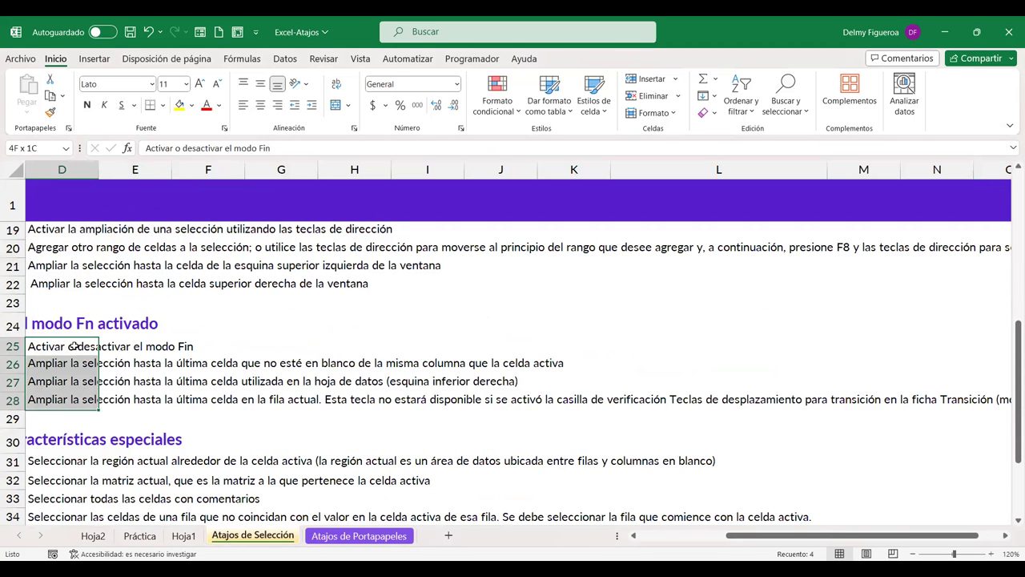
{"action": "key", "text": "ctrl+shift+End"}
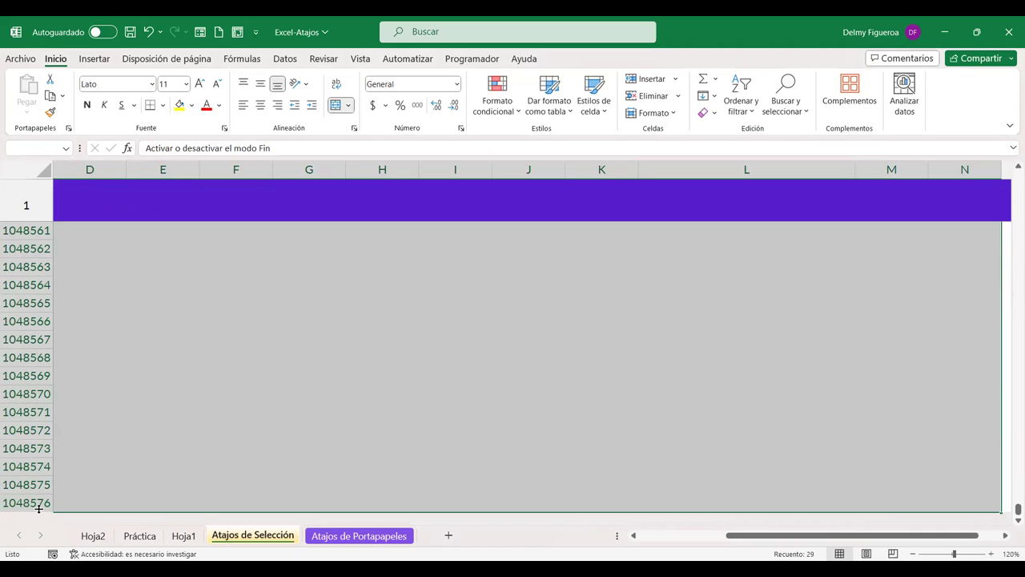
{"action": "key", "text": "ctrl+Home"}
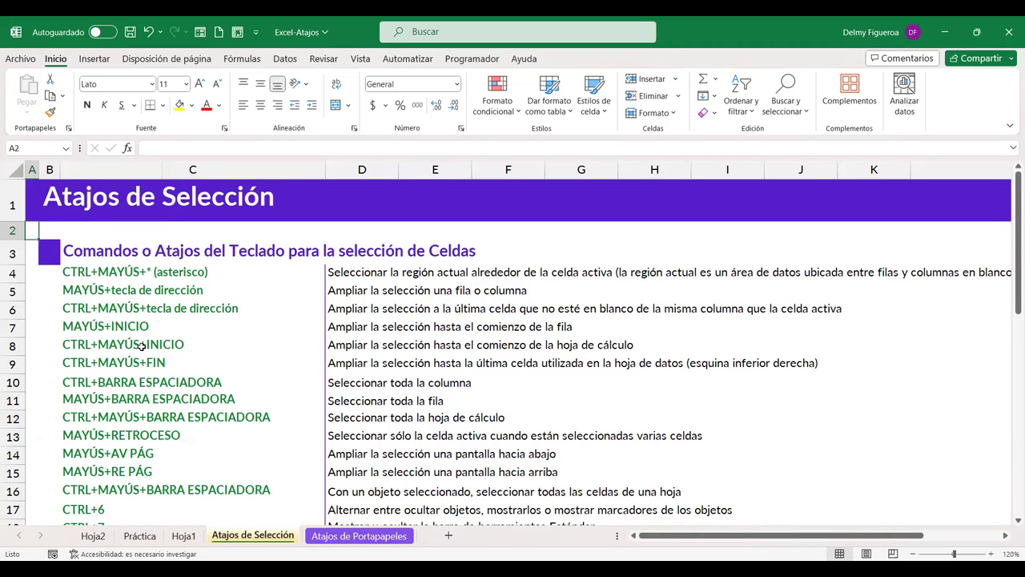
{"action": "left_click", "coordinate": [529, 349]}
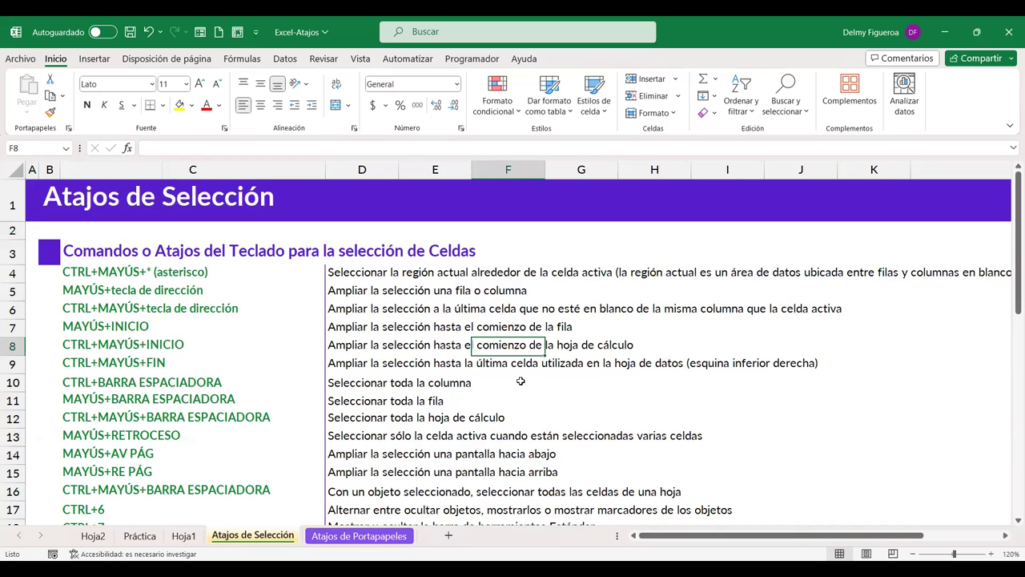
{"action": "key", "text": "ctrl+shift+Home"}
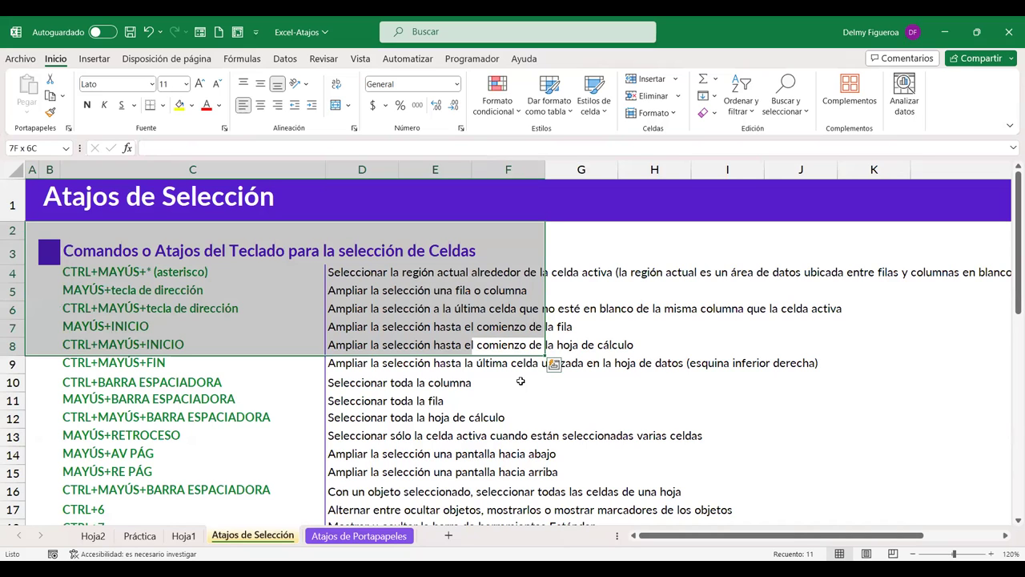
{"action": "left_click", "coordinate": [591, 344]}
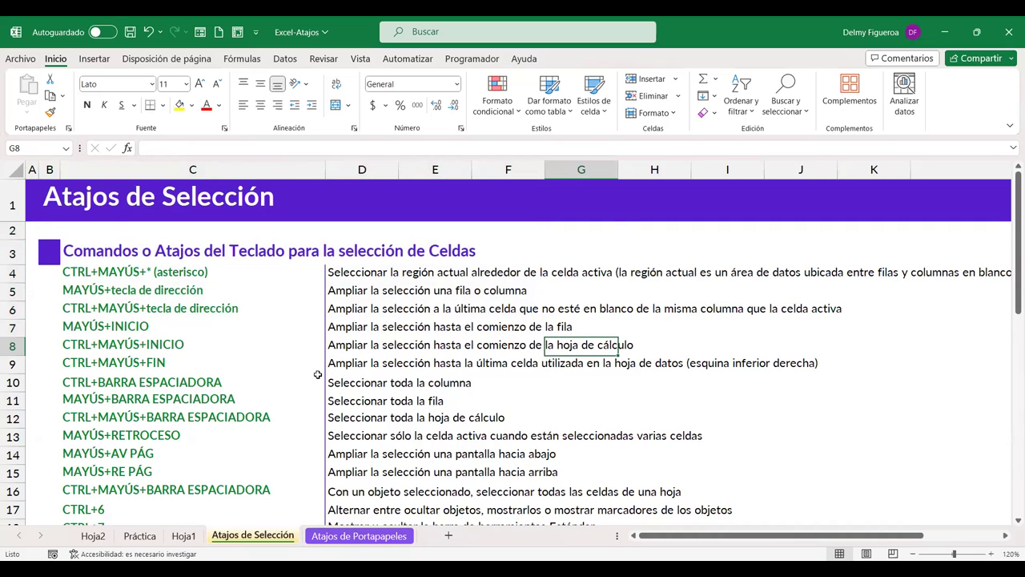
{"action": "scroll", "coordinate": [319, 376], "scroll_direction": "down", "scroll_amount": 2}
{"action": "scroll", "coordinate": [319, 377], "scroll_direction": "down", "scroll_amount": 2}
{"action": "scroll", "coordinate": [319, 376], "scroll_direction": "down", "scroll_amount": 3}
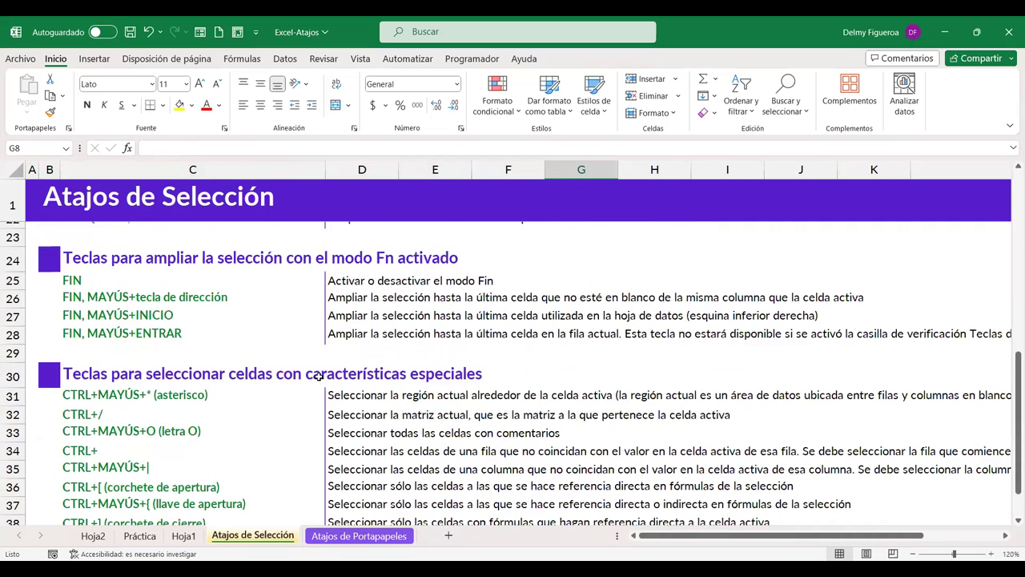
{"action": "scroll", "coordinate": [318, 377], "scroll_direction": "down", "scroll_amount": 2}
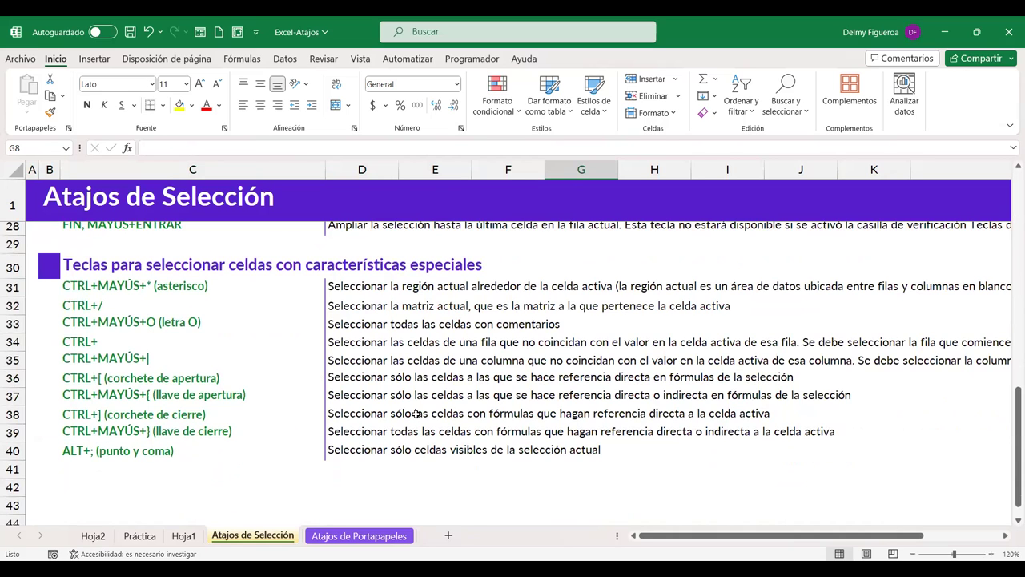
{"action": "scroll", "coordinate": [416, 413], "scroll_direction": "up", "scroll_amount": 2}
{"action": "scroll", "coordinate": [416, 413], "scroll_direction": "up", "scroll_amount": 1}
{"action": "scroll", "coordinate": [417, 413], "scroll_direction": "up", "scroll_amount": 5}
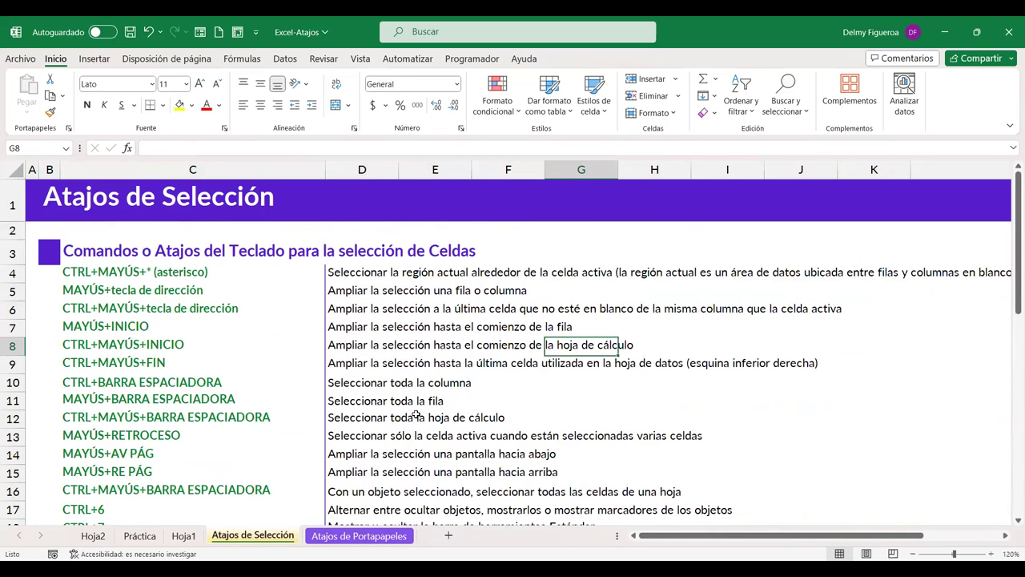
{"action": "left_click", "coordinate": [387, 269]}
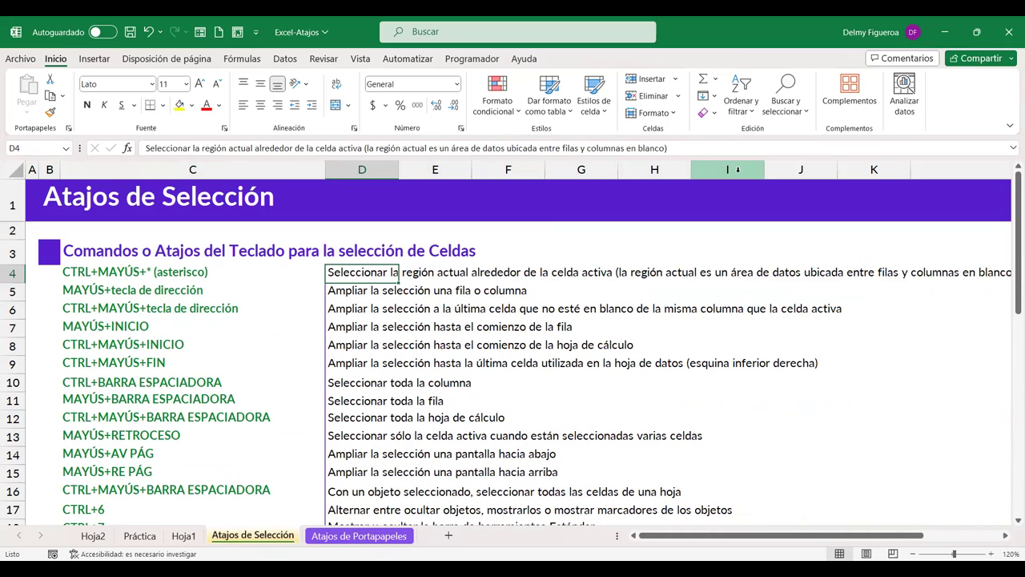
{"action": "left_click", "coordinate": [149, 230]}
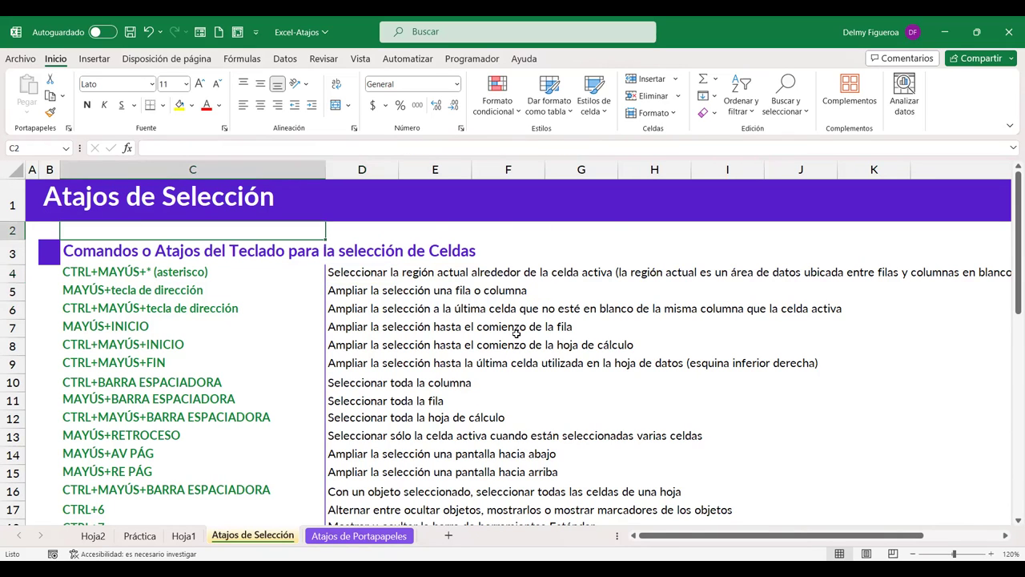